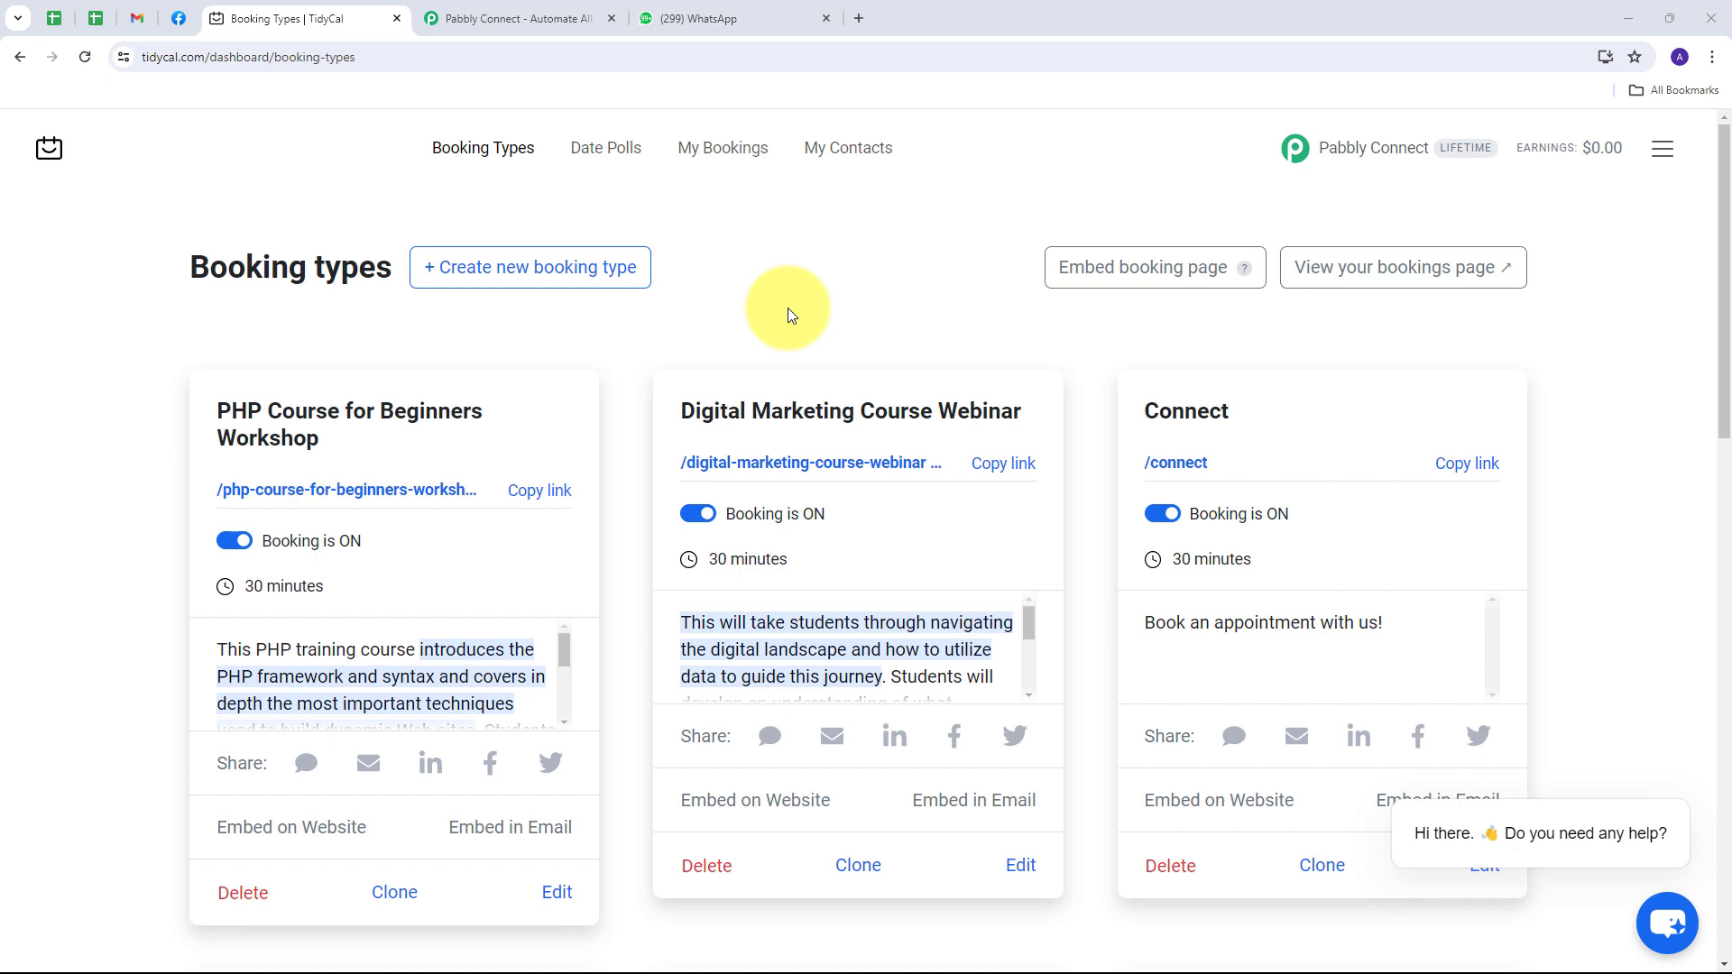
- Switch to the Pabbly website, sign in, and access the Pabbly Connect application
{"action": "left_click", "coordinate": [517, 18]}
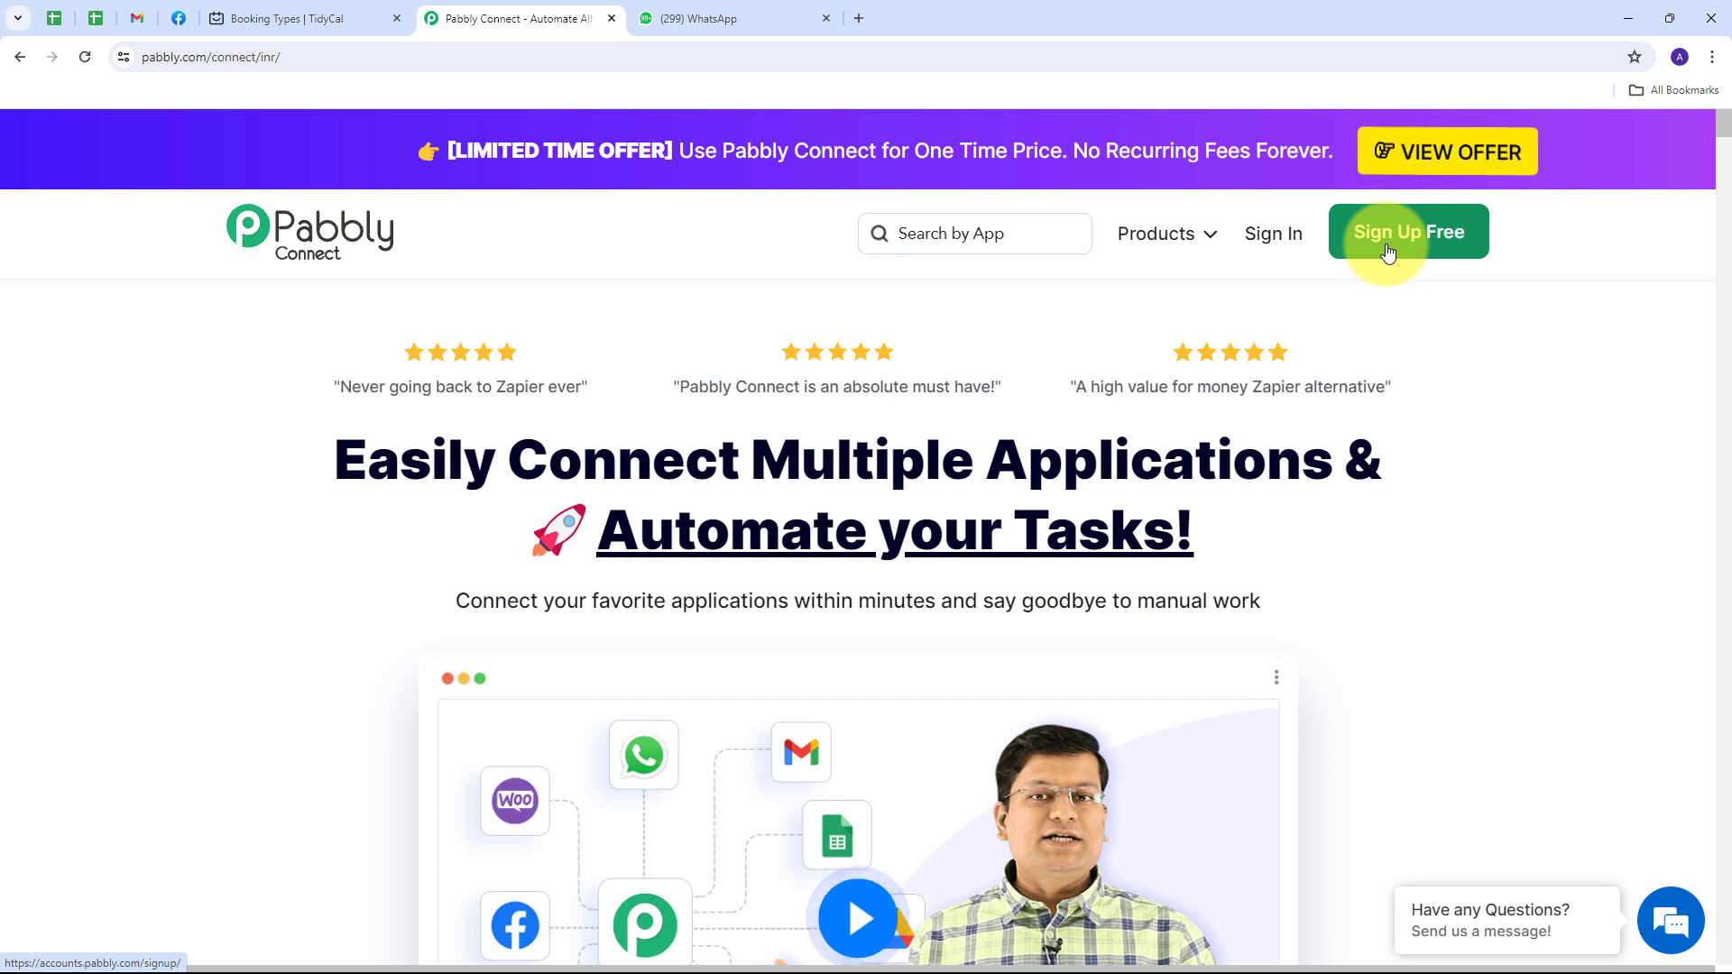
{"action": "left_click", "coordinate": [1267, 249]}
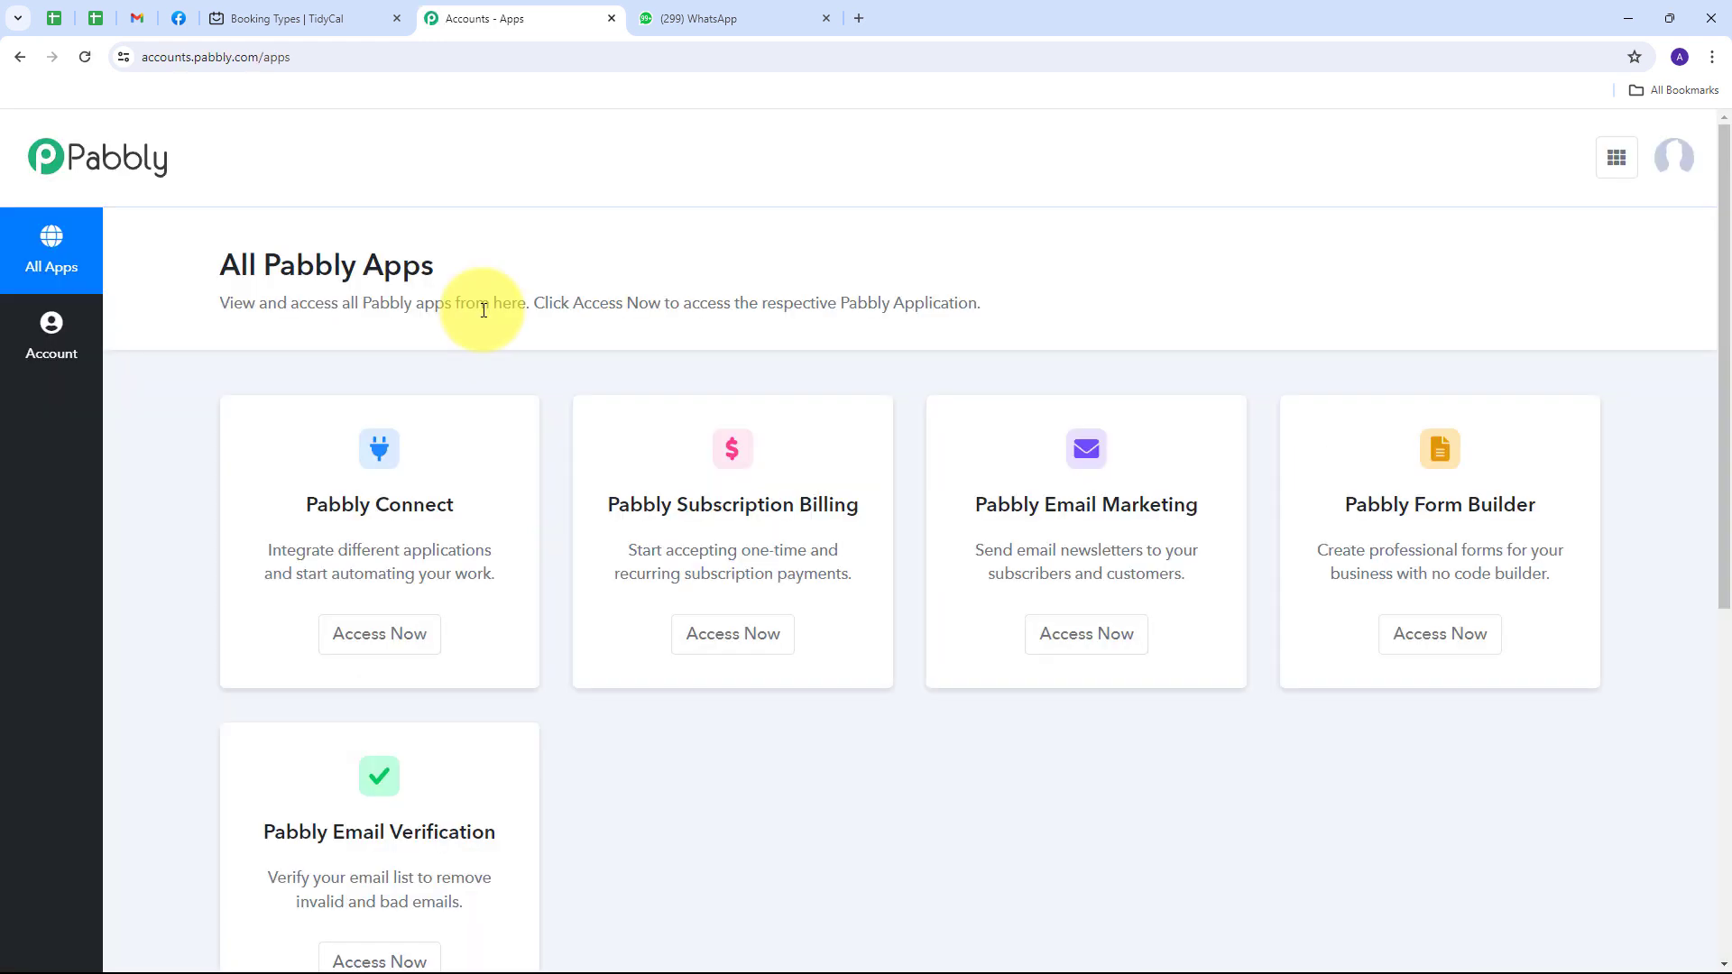
{"action": "scroll", "coordinate": [483, 310], "scroll_direction": "down", "scroll_amount": 2}
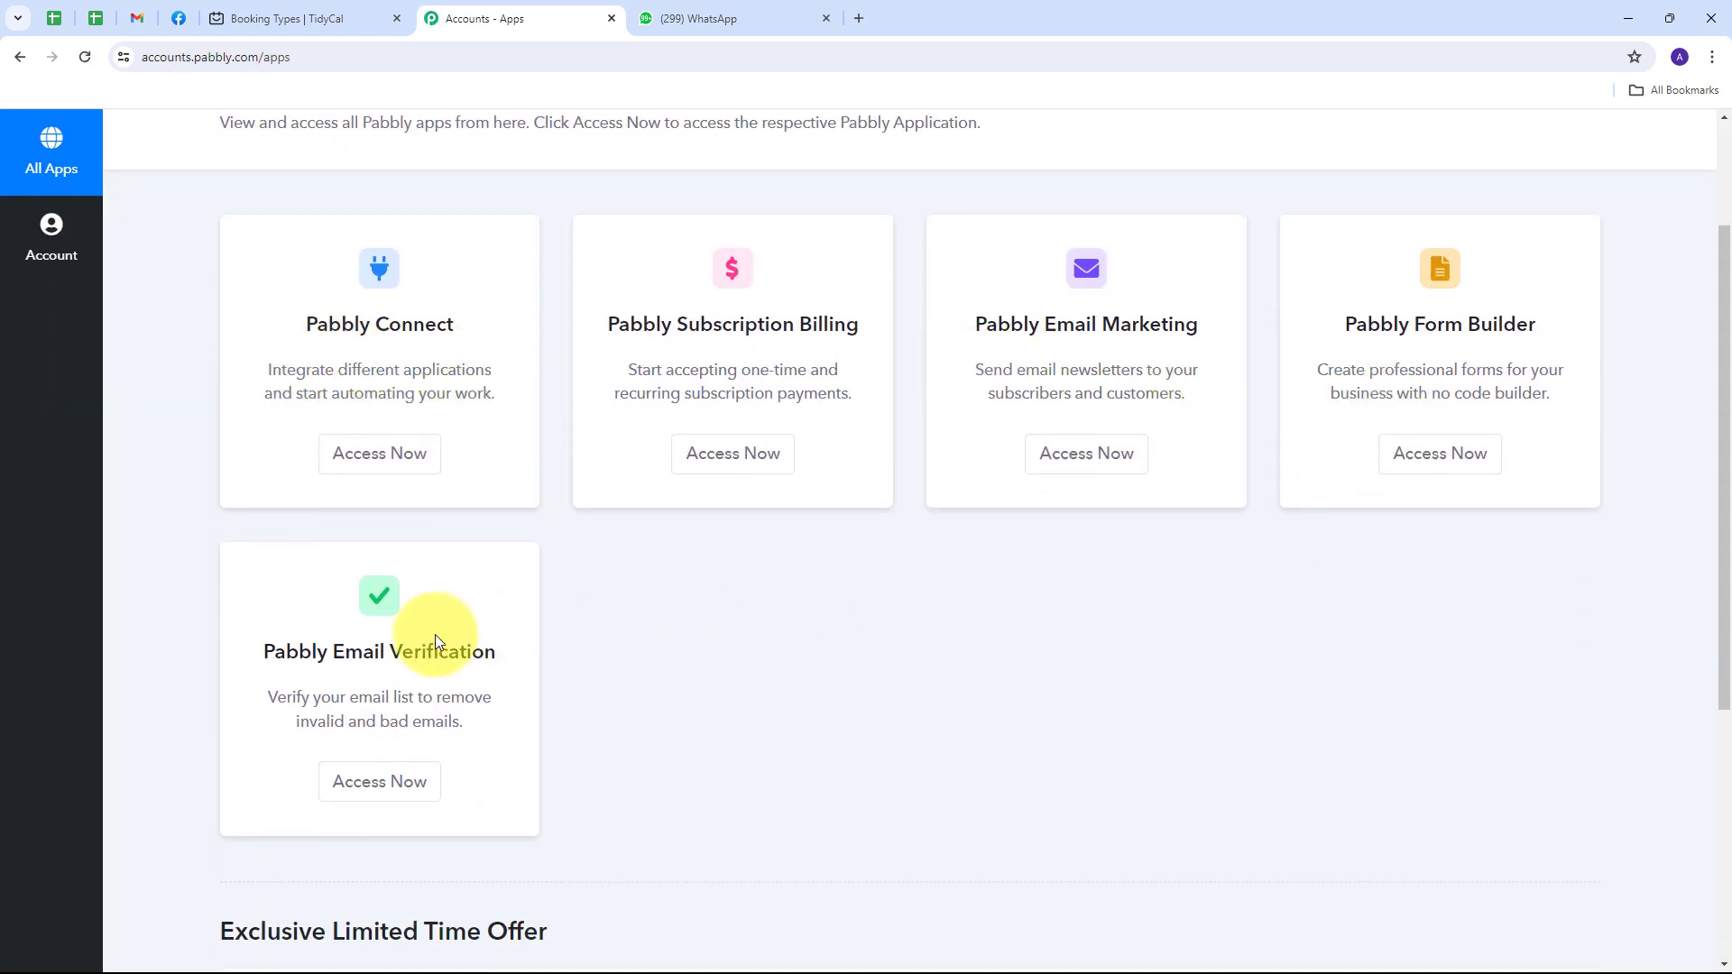
{"action": "left_click_drag", "start_coordinate": [308, 322], "coordinate": [464, 325]}
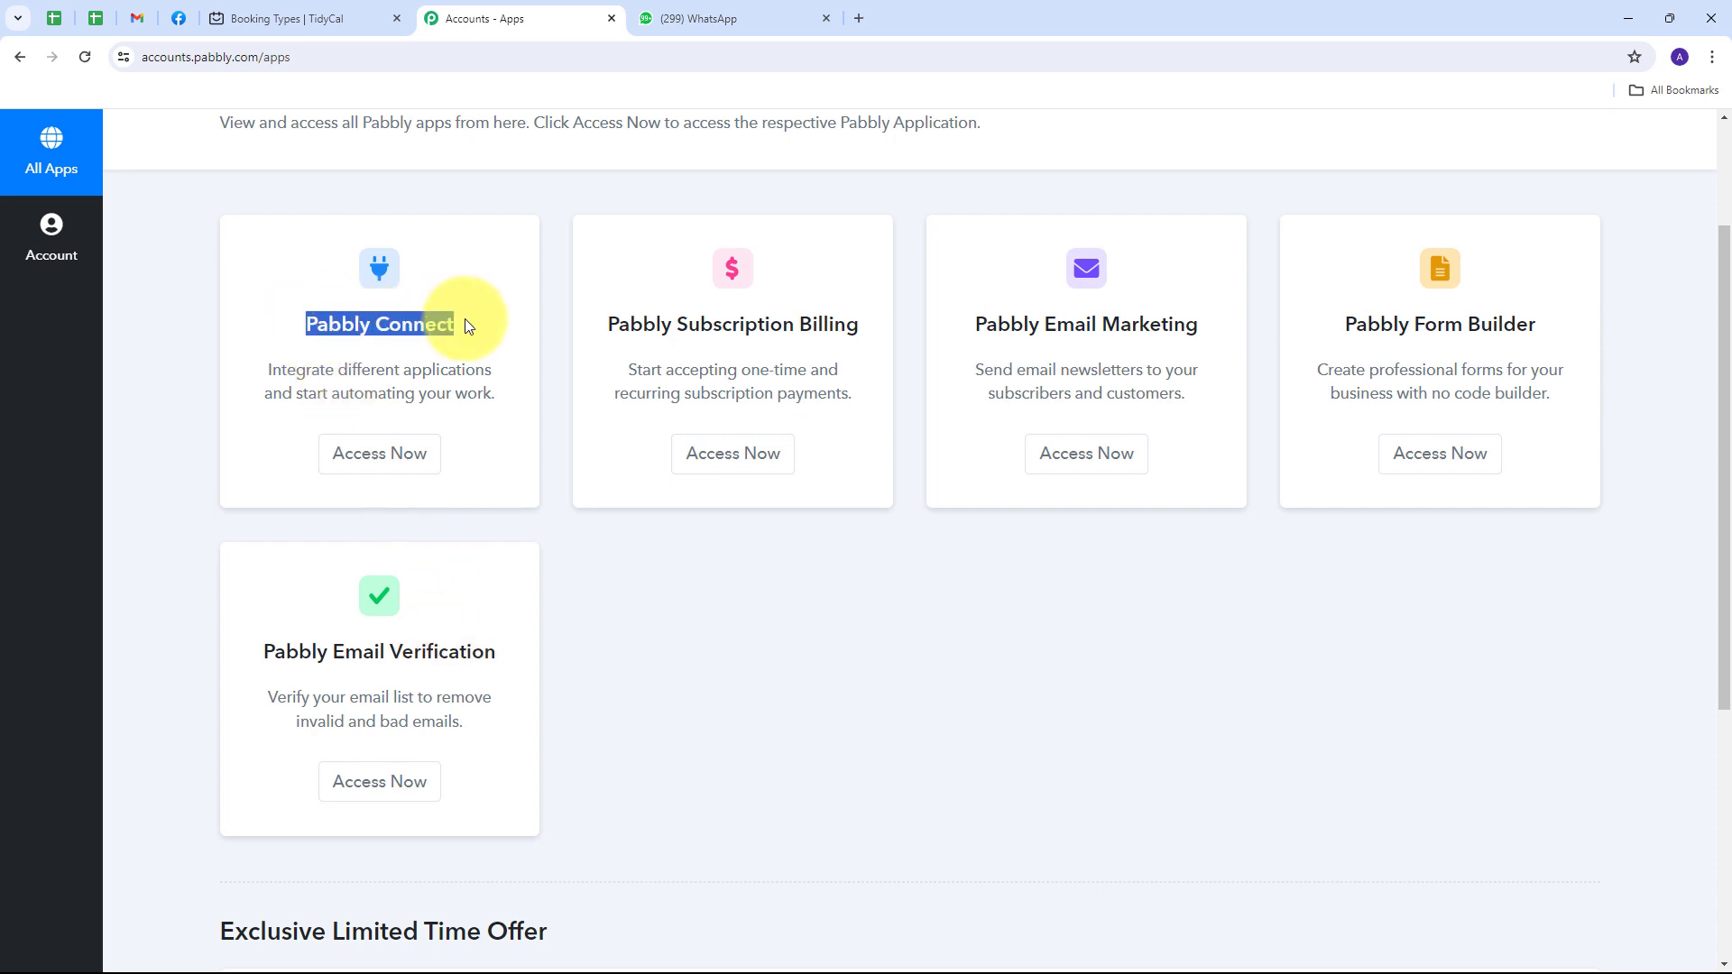
{"action": "left_click", "coordinate": [386, 464]}
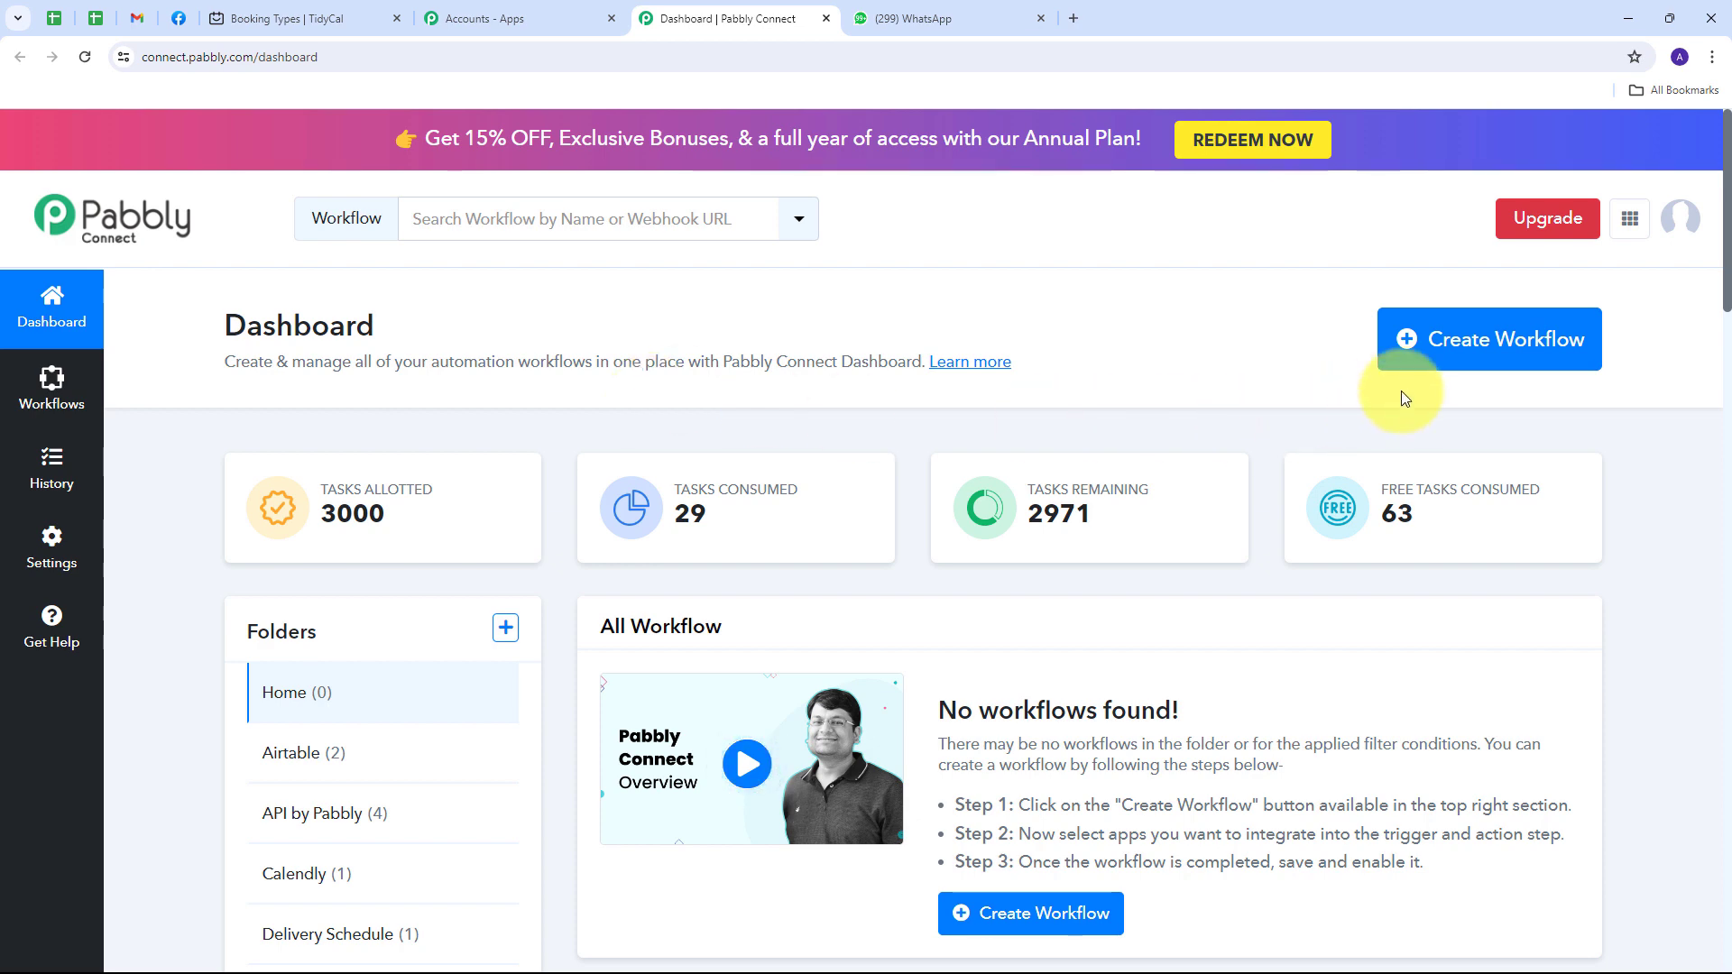
- Create a workflow named "Send TidyCal Meeting Reminders on WhatsApp" in the WhatsApp Cloud API folder
{"action": "left_click", "coordinate": [1468, 359]}
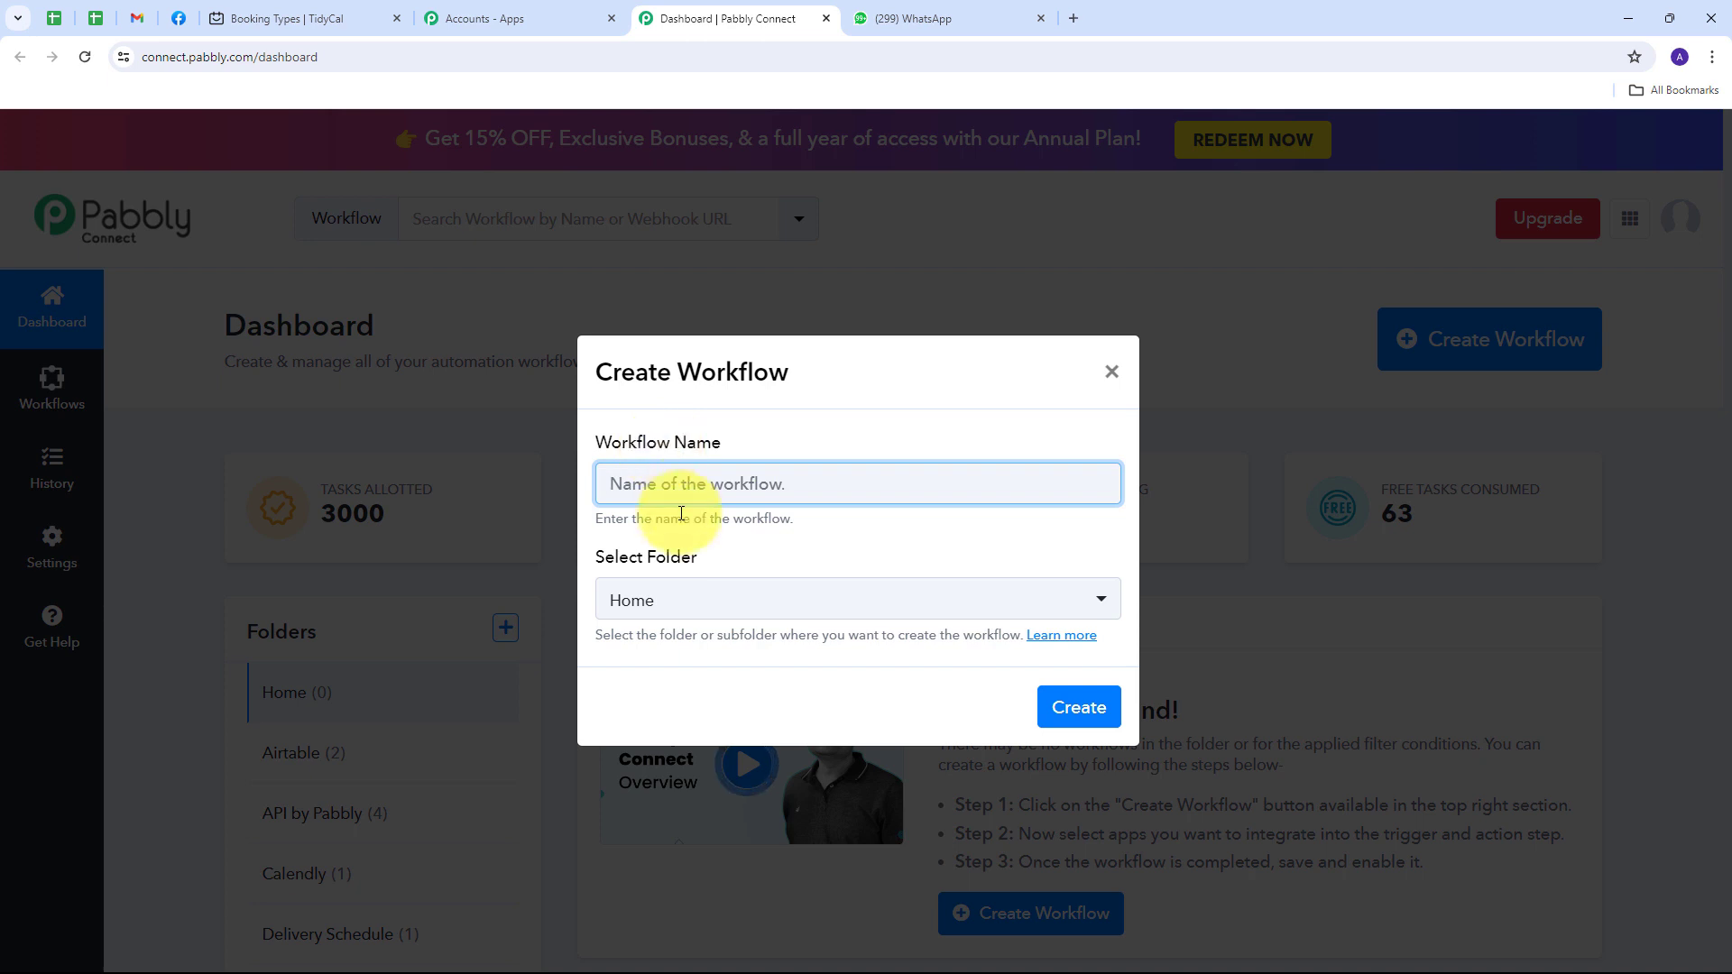
{"action": "type", "text": "Send TidyCal Meeting Reminders on WhatsApp"}
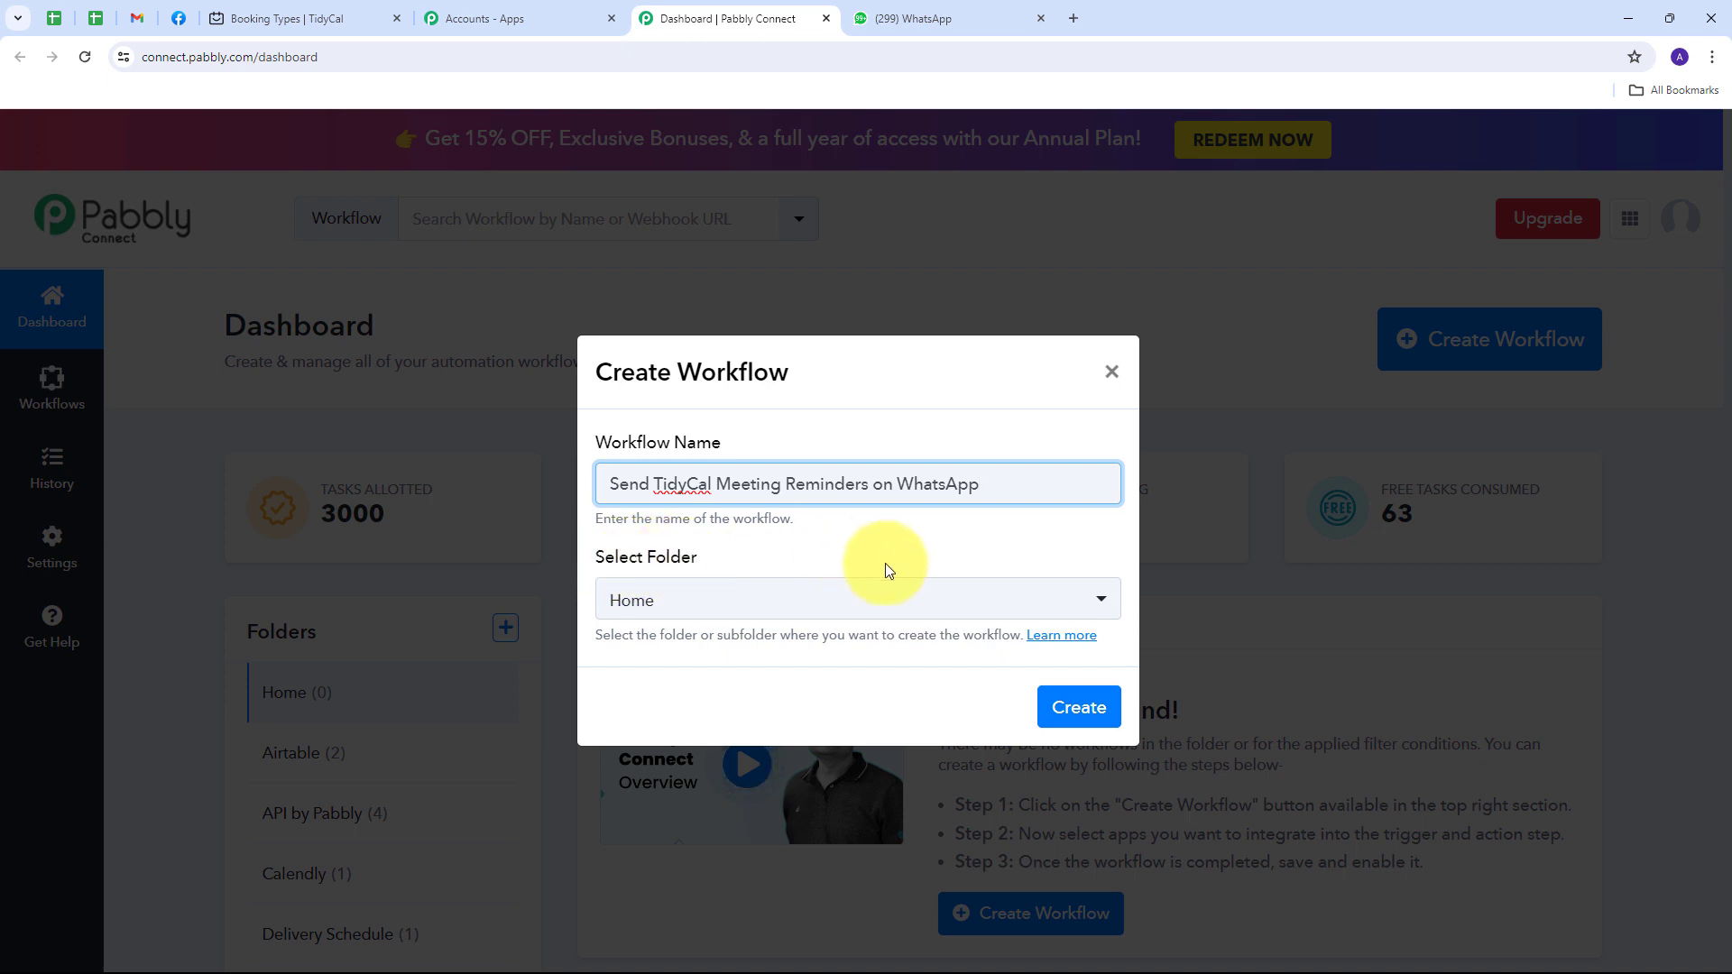
{"action": "left_click", "coordinate": [960, 604]}
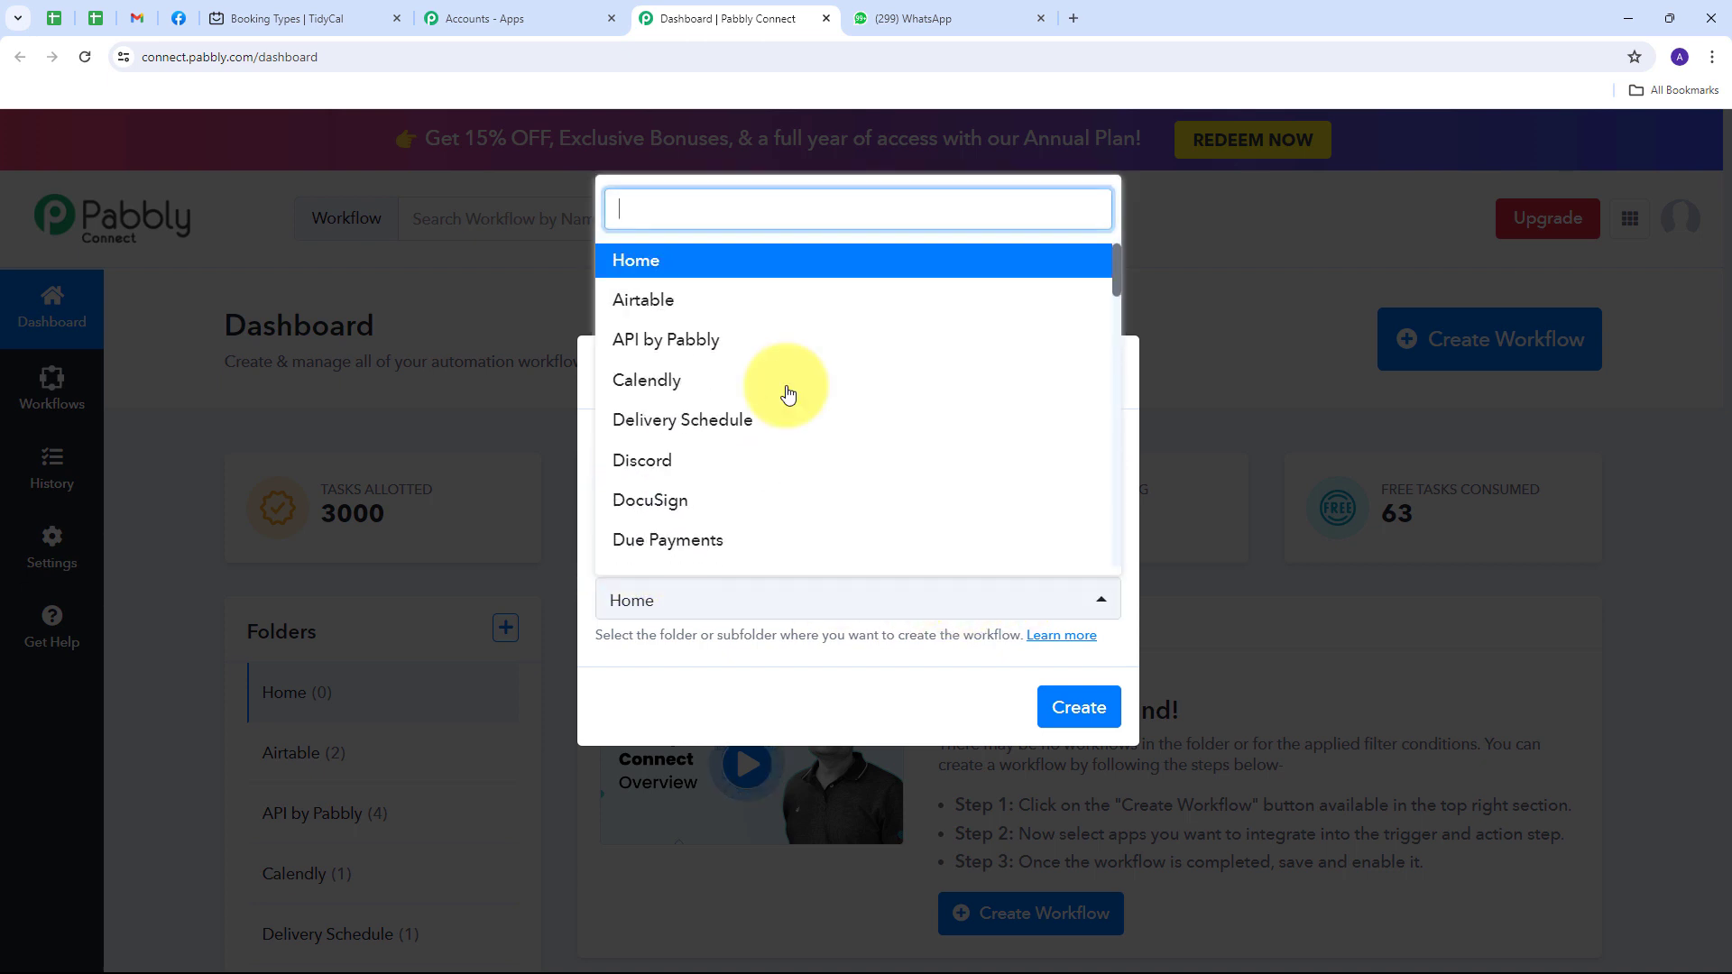
{"action": "scroll", "coordinate": [774, 391], "scroll_direction": "down", "scroll_amount": 6}
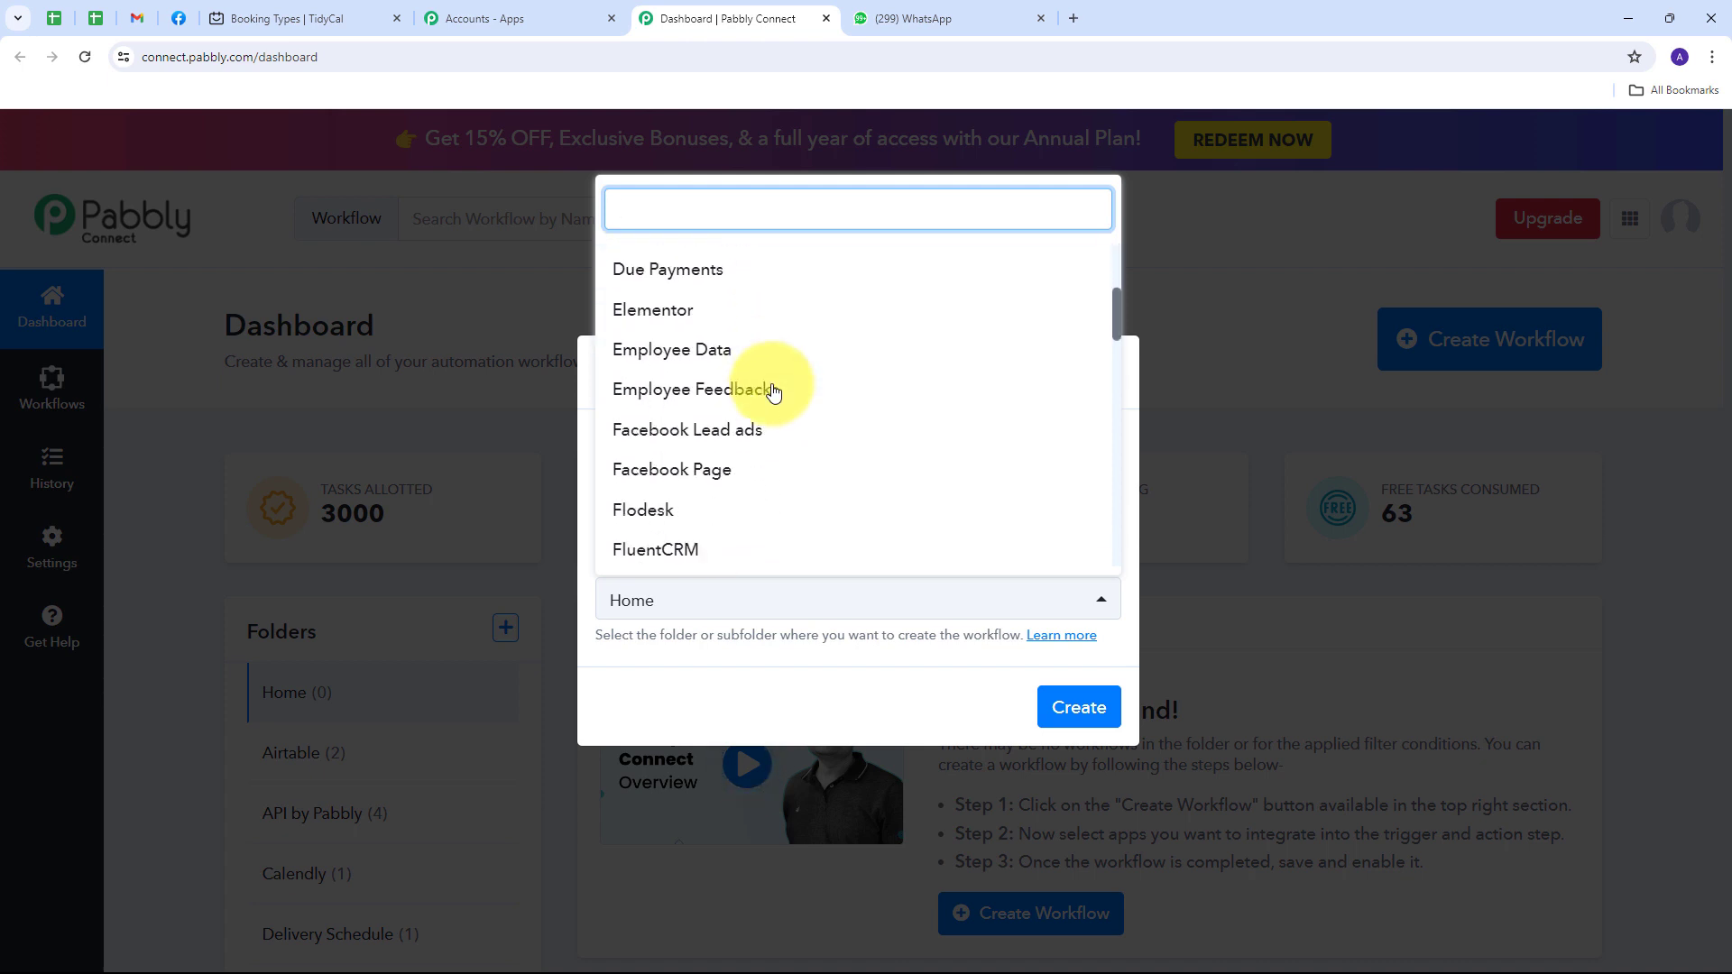
{"action": "scroll", "coordinate": [773, 391], "scroll_direction": "down", "scroll_amount": 7}
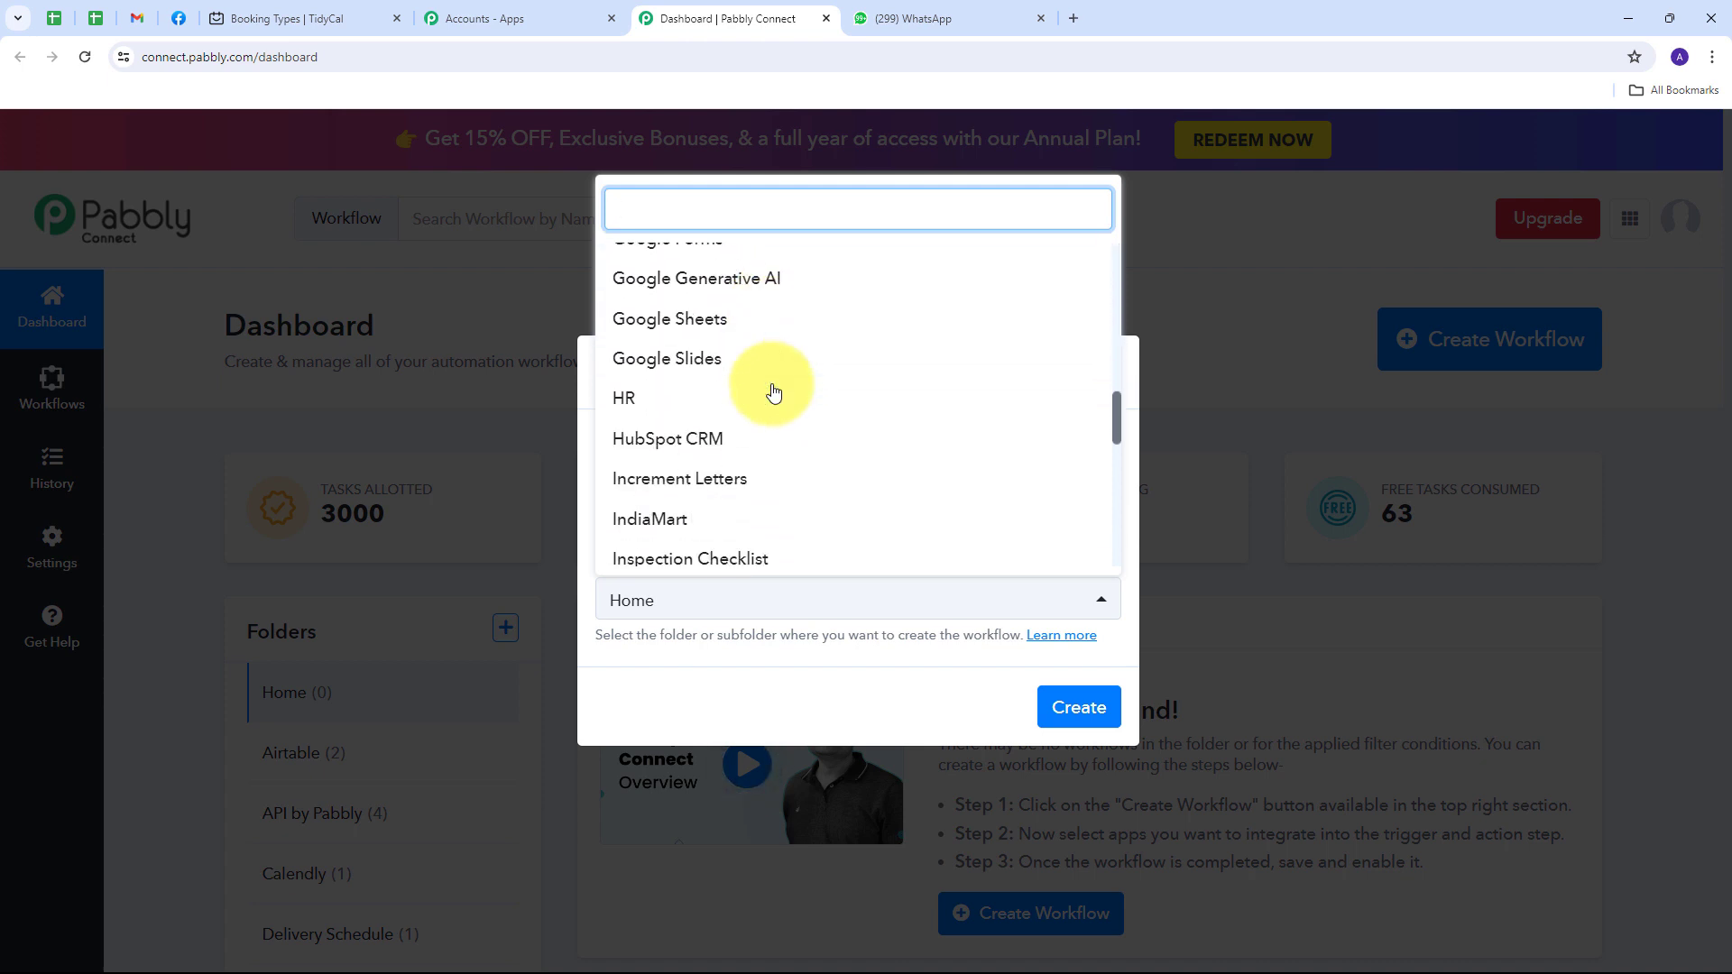
{"action": "scroll", "coordinate": [773, 391], "scroll_direction": "down", "scroll_amount": 5}
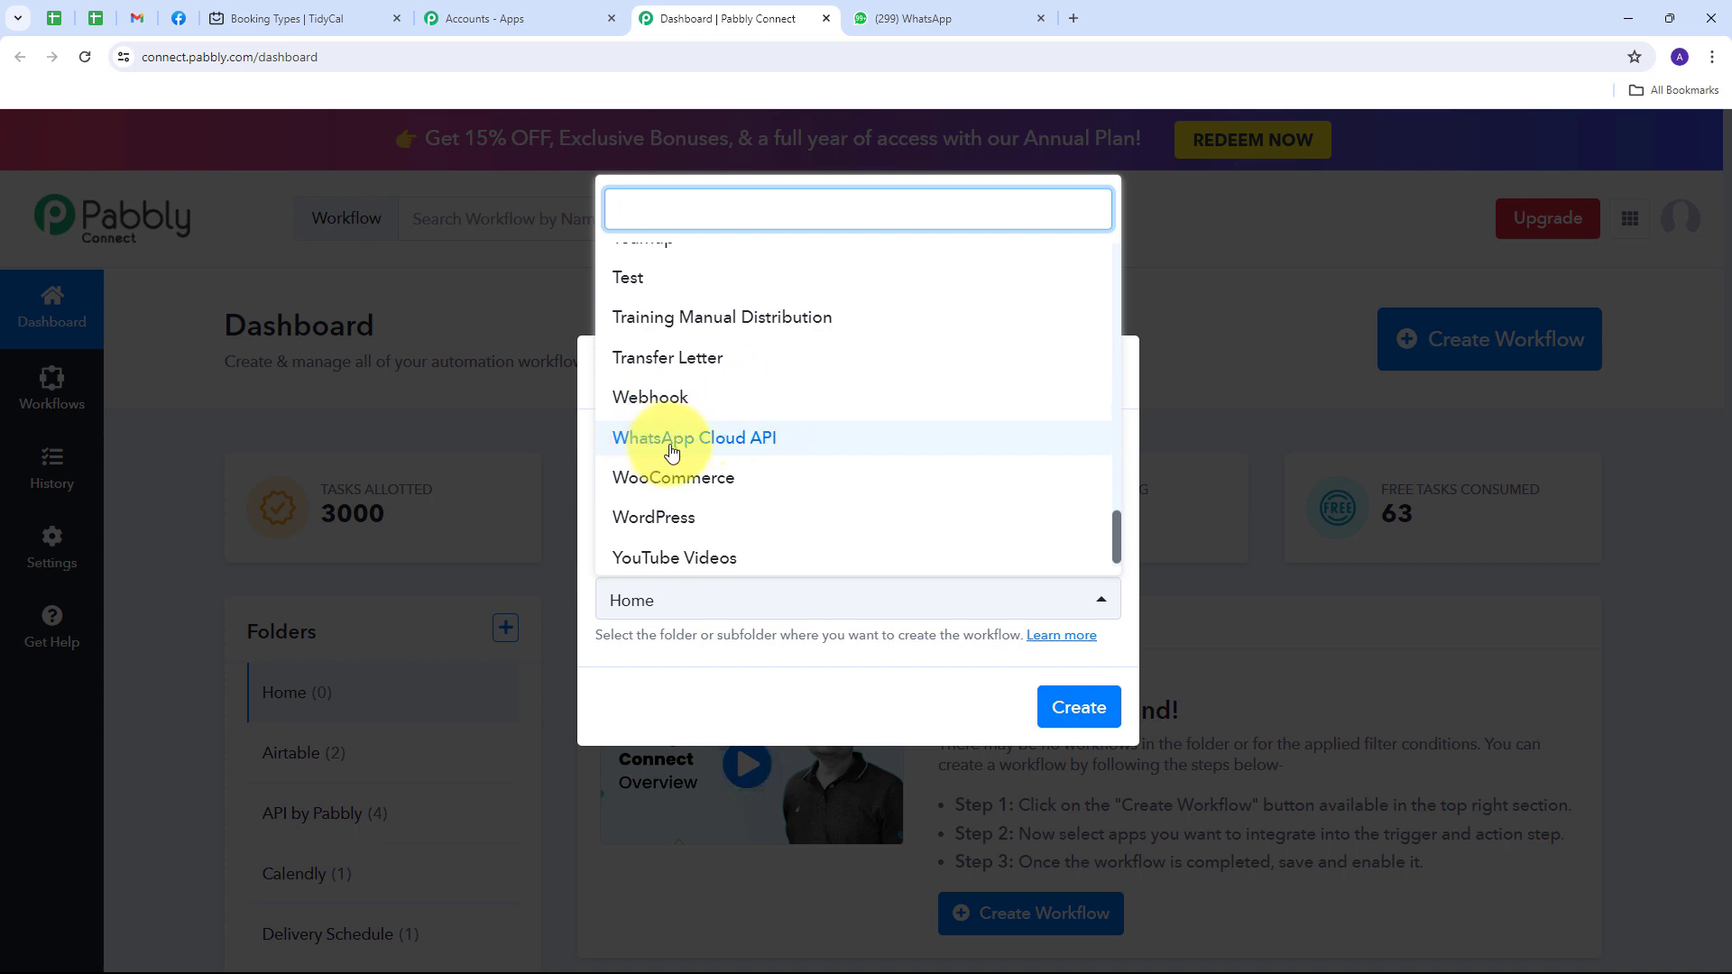
{"action": "left_click", "coordinate": [706, 440]}
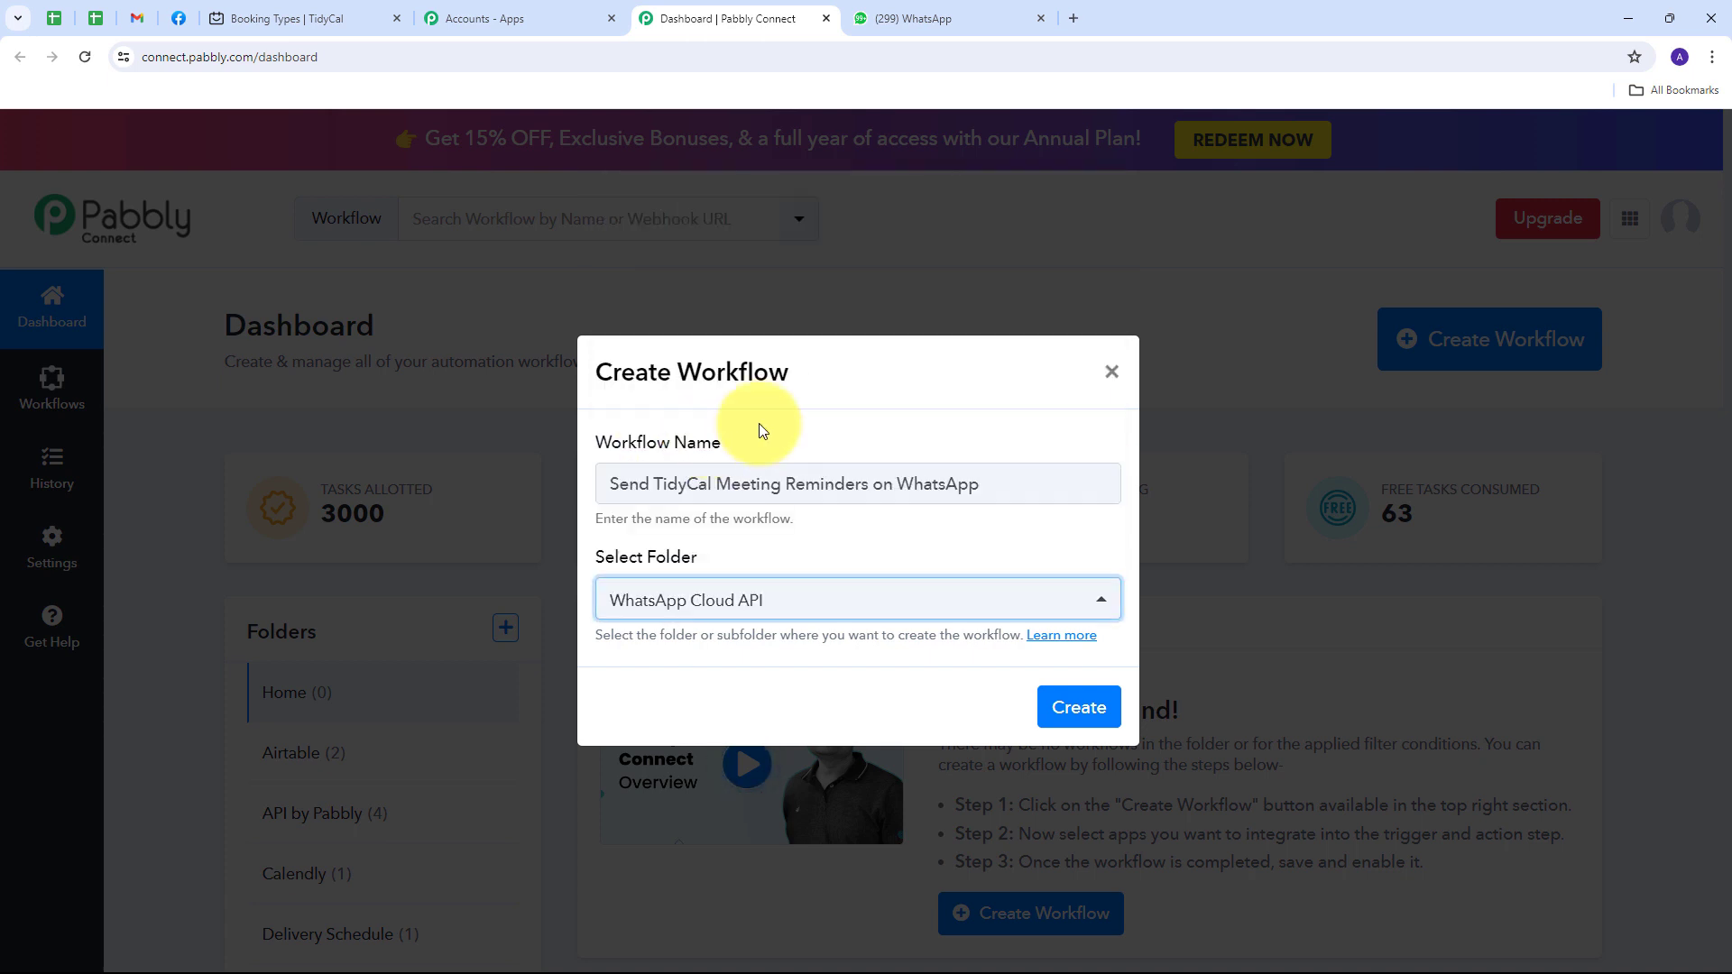
{"action": "left_click", "coordinate": [1059, 729]}
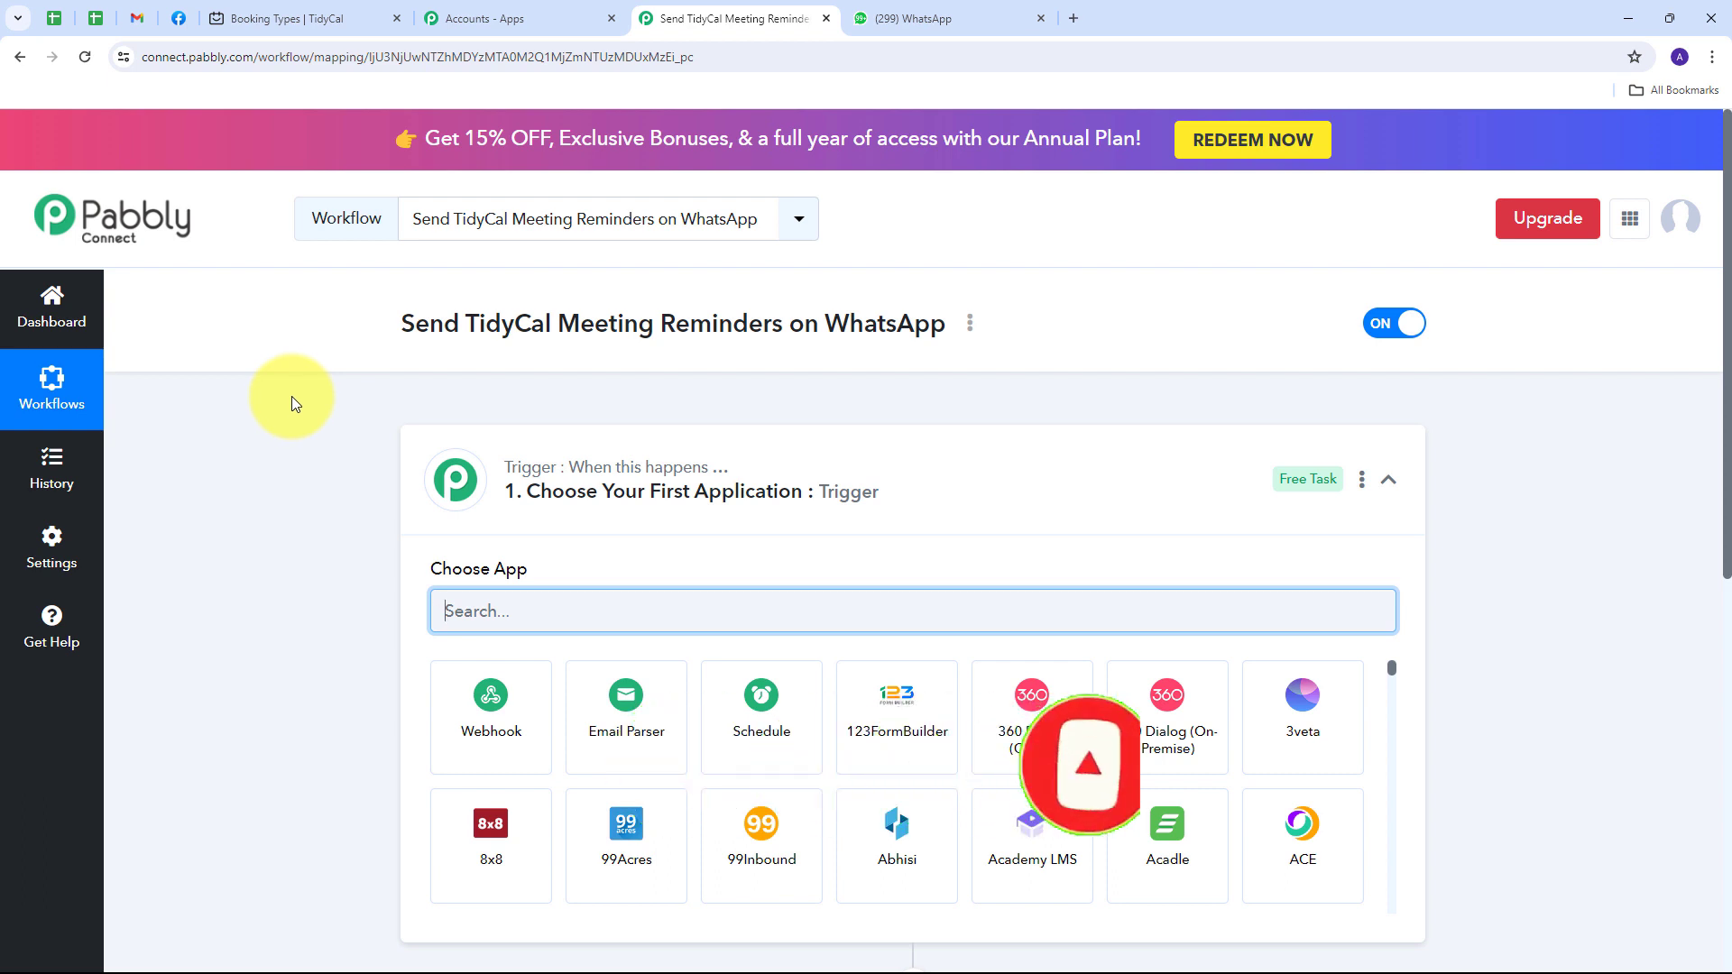
- Set the workflow's trigger application to Tidycal with New Booking as the trigger event
{"action": "scroll", "coordinate": [290, 397], "scroll_direction": "down", "scroll_amount": 2}
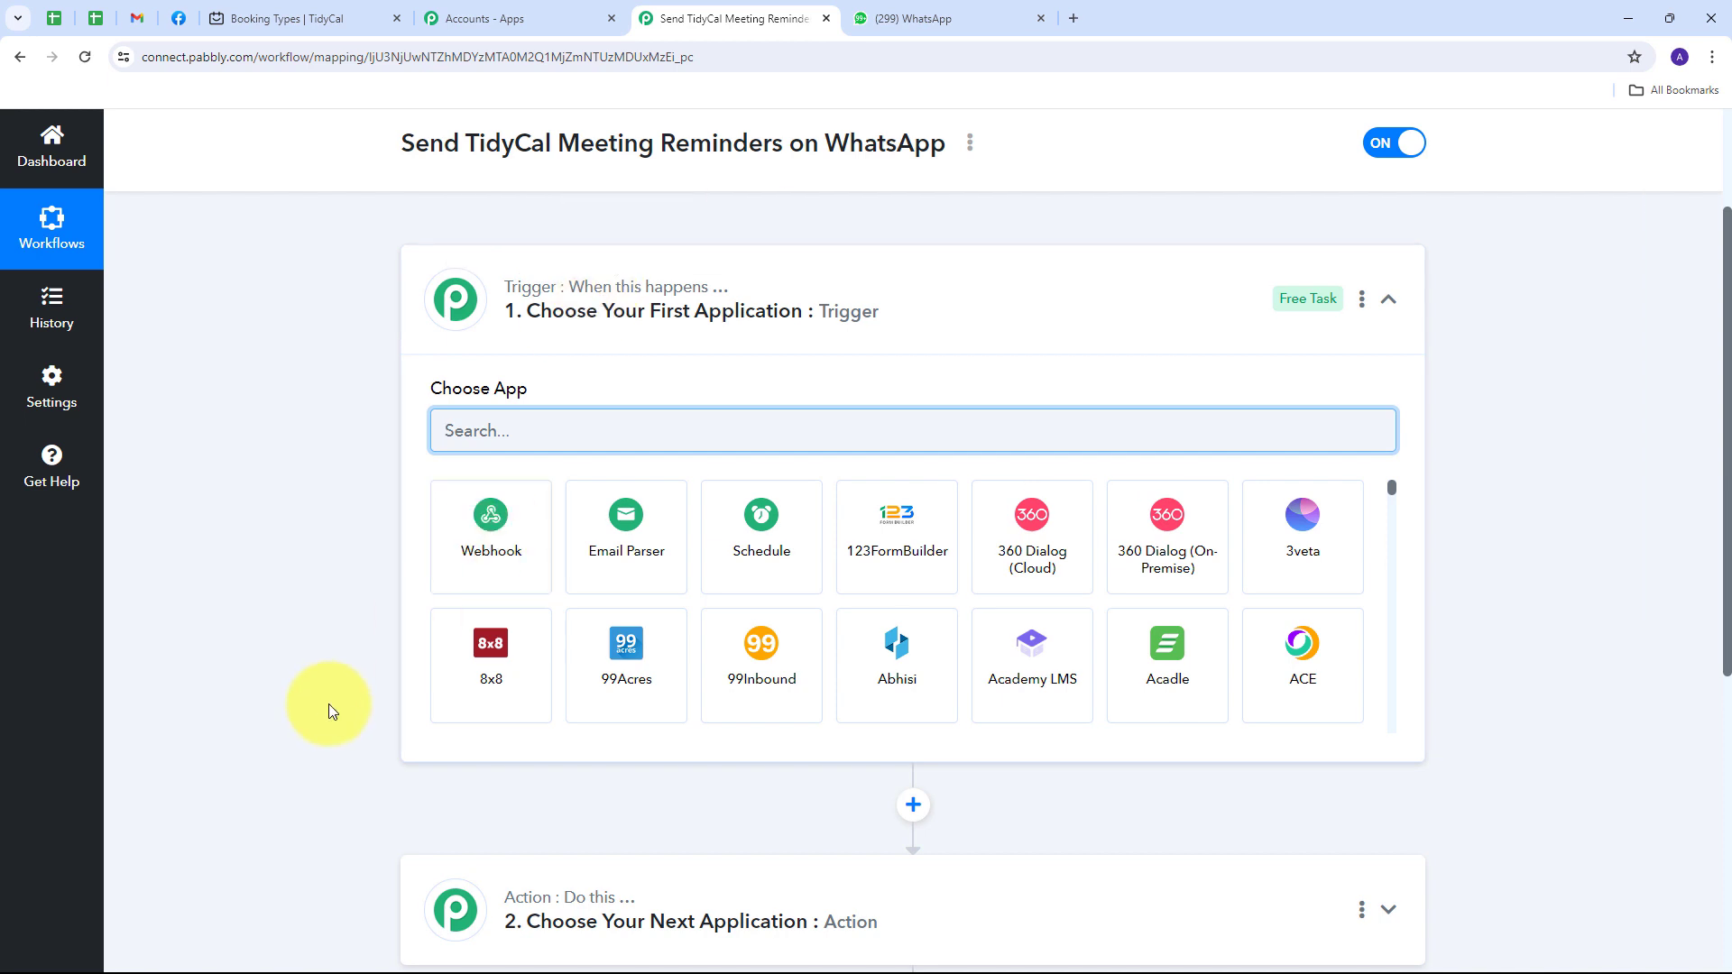
{"action": "scroll", "coordinate": [586, 672], "scroll_direction": "down", "scroll_amount": 2}
{"action": "scroll", "coordinate": [450, 618], "scroll_direction": "up", "scroll_amount": 1}
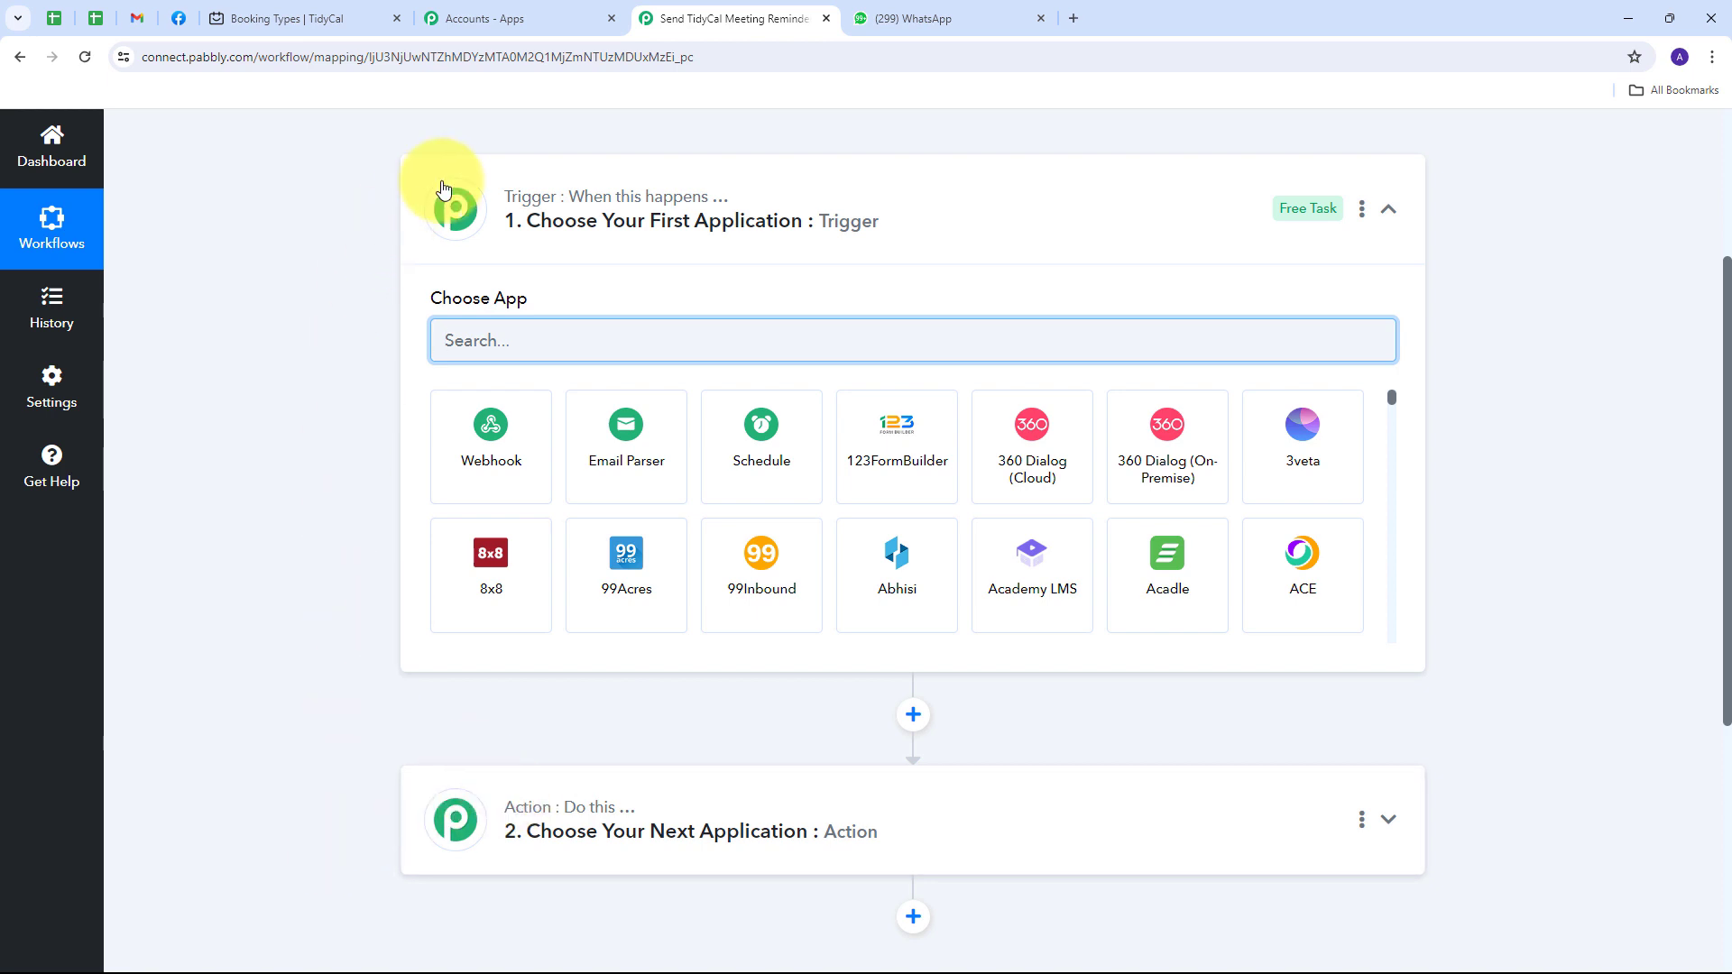
{"action": "mouse_move", "coordinate": [506, 217]}
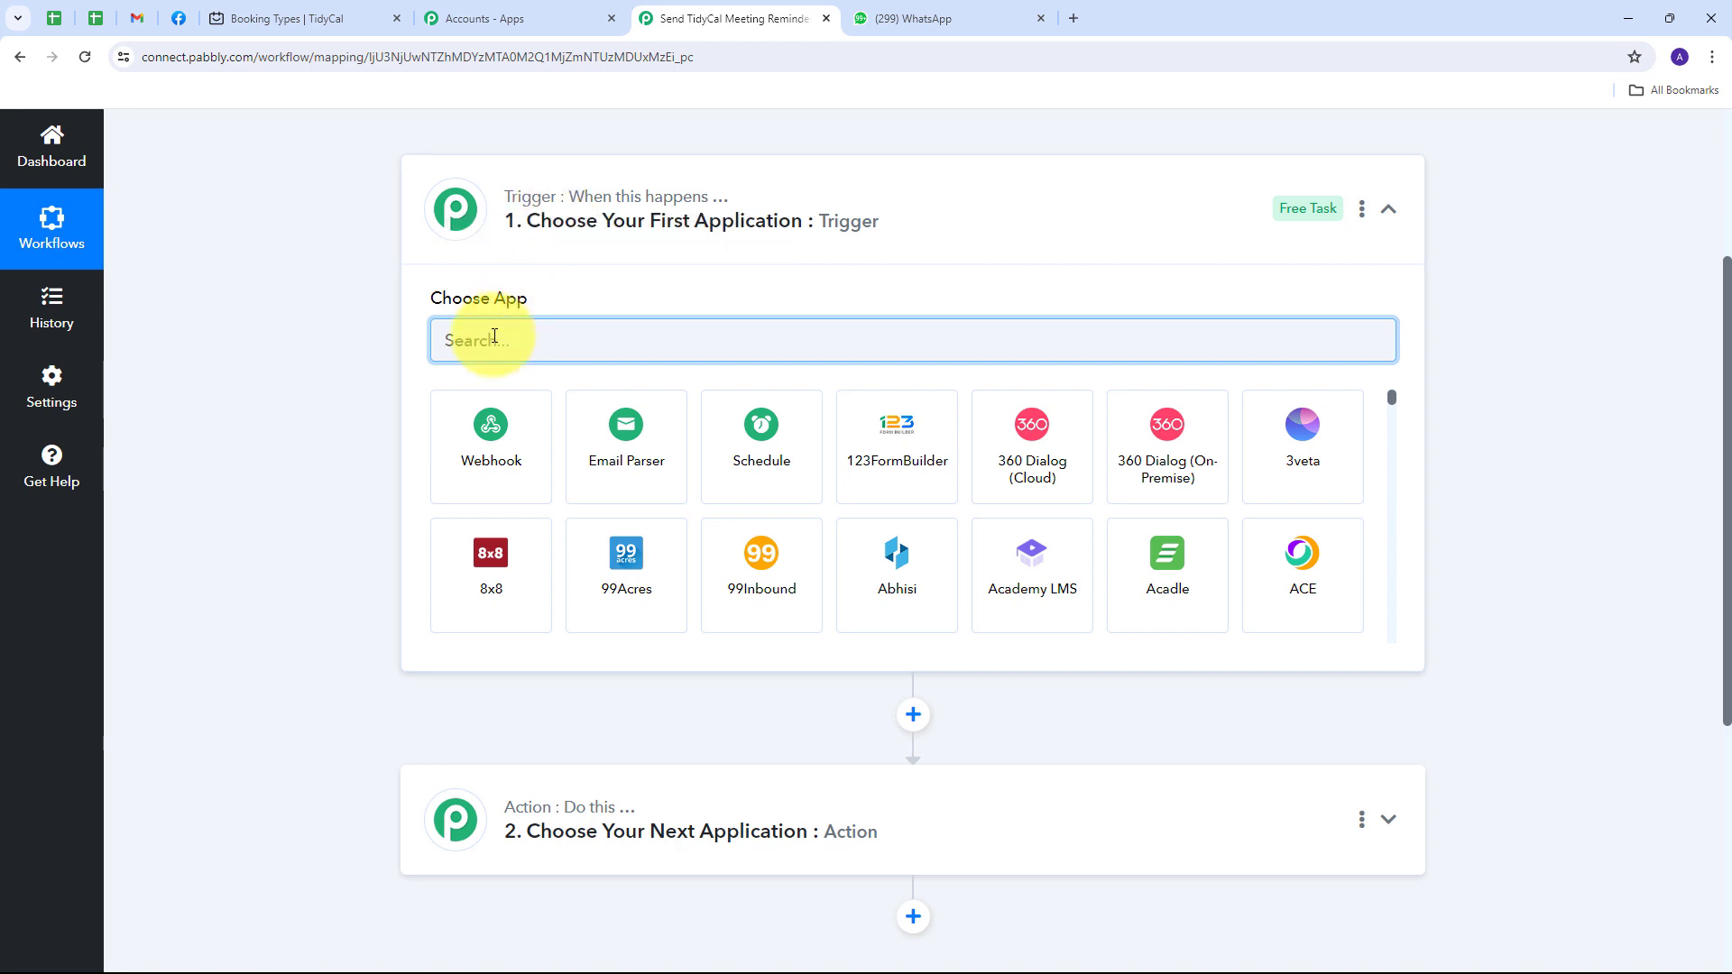
{"action": "type", "text": "Tidycal"}
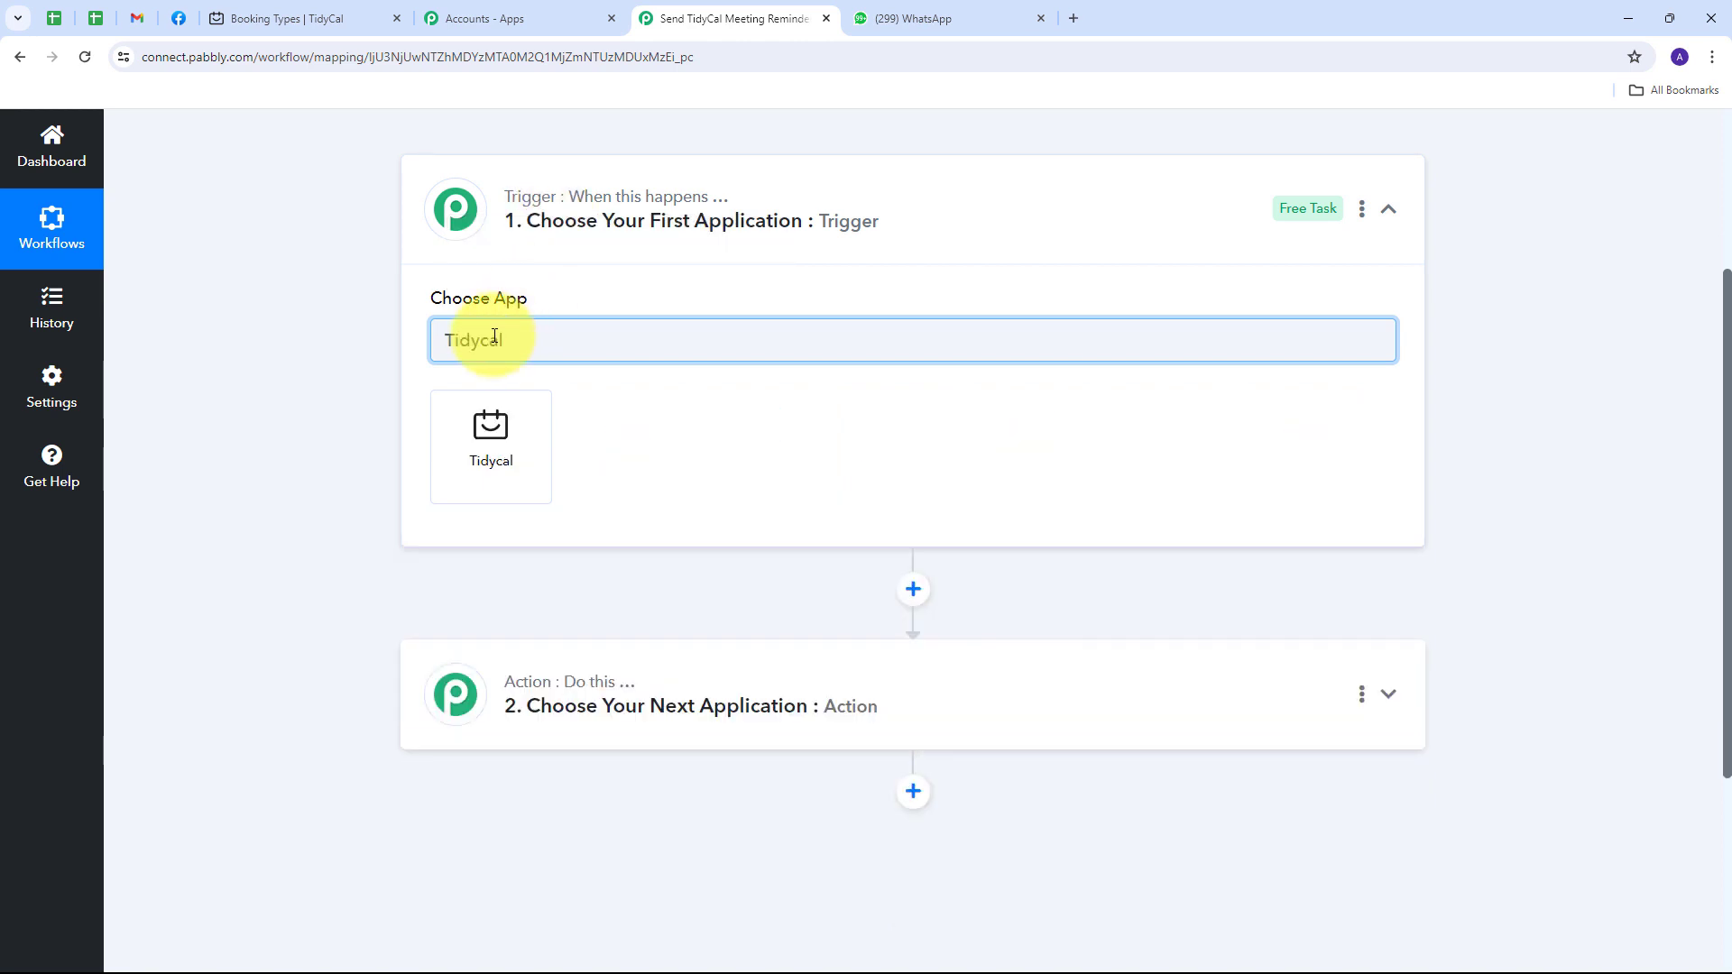
{"action": "left_click", "coordinate": [494, 433]}
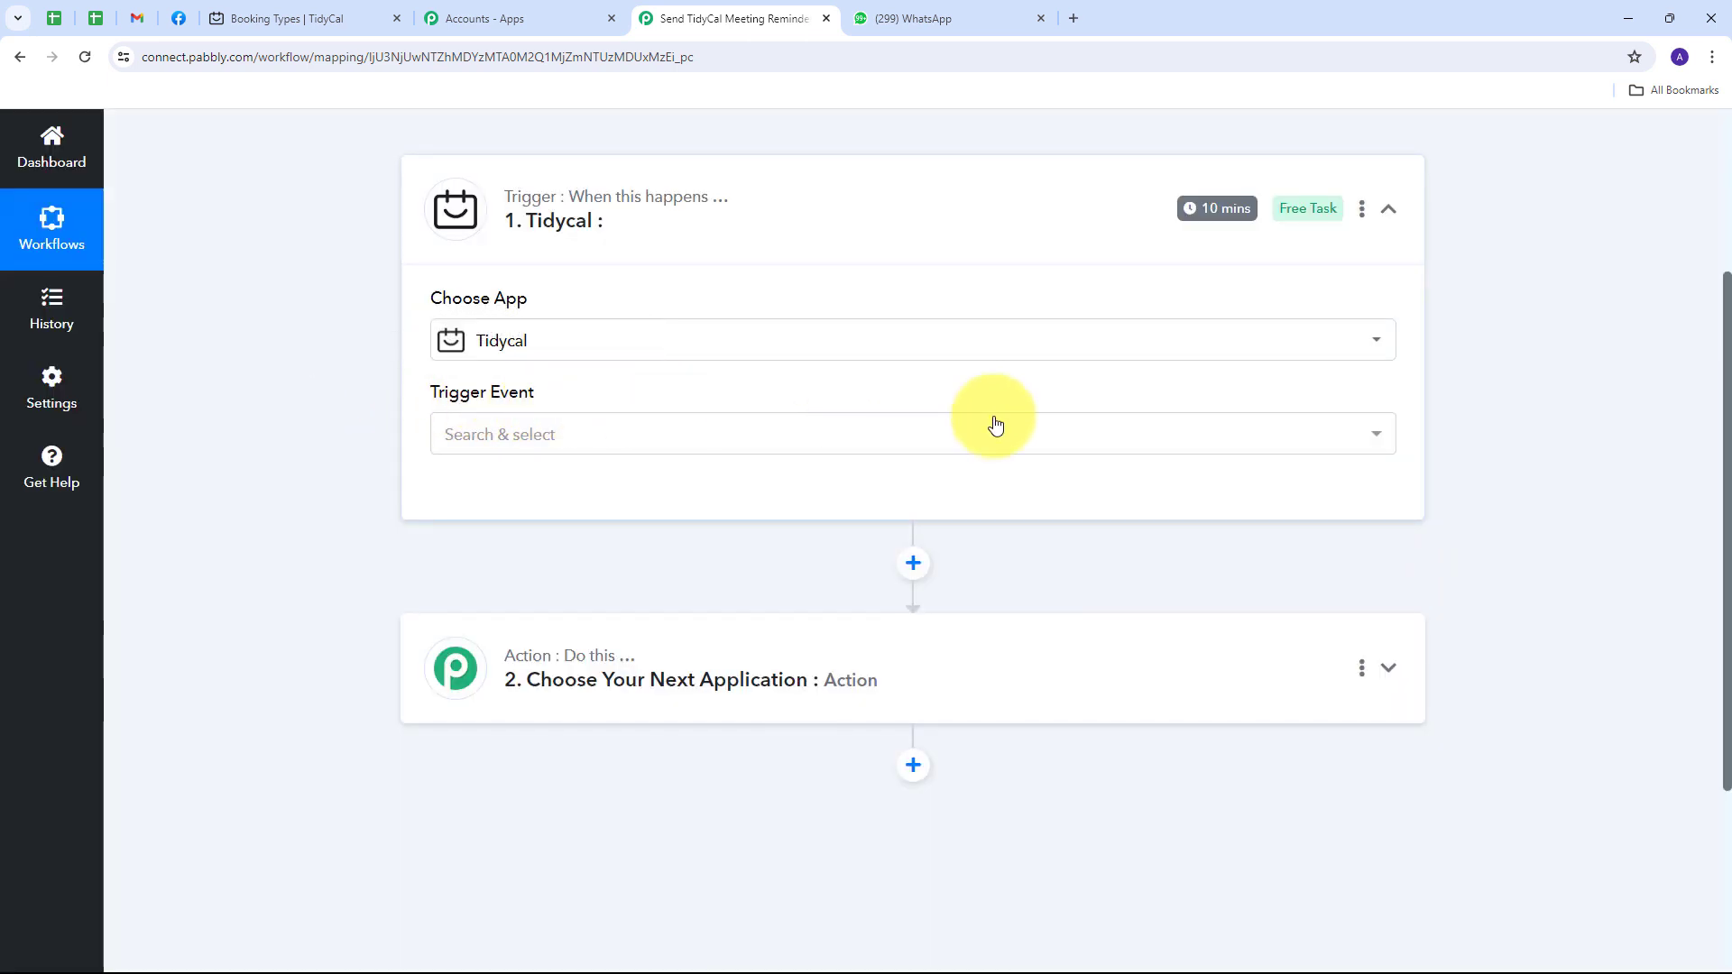
{"action": "left_click", "coordinate": [1013, 435]}
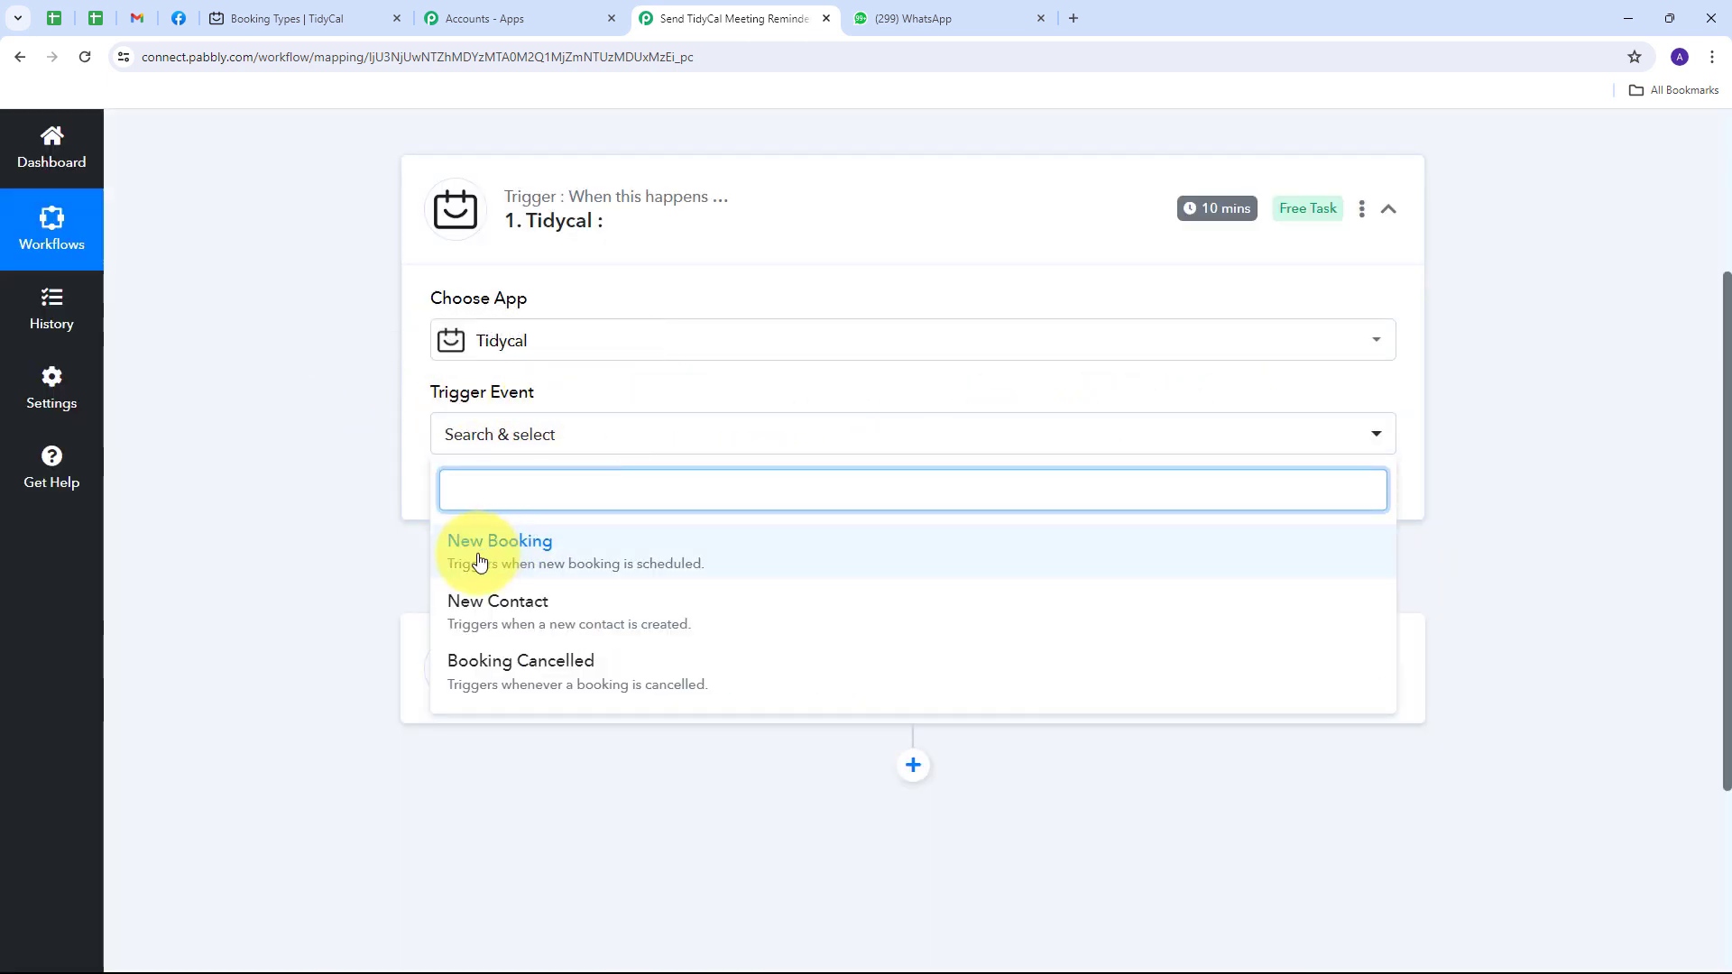
{"action": "left_click", "coordinate": [562, 560]}
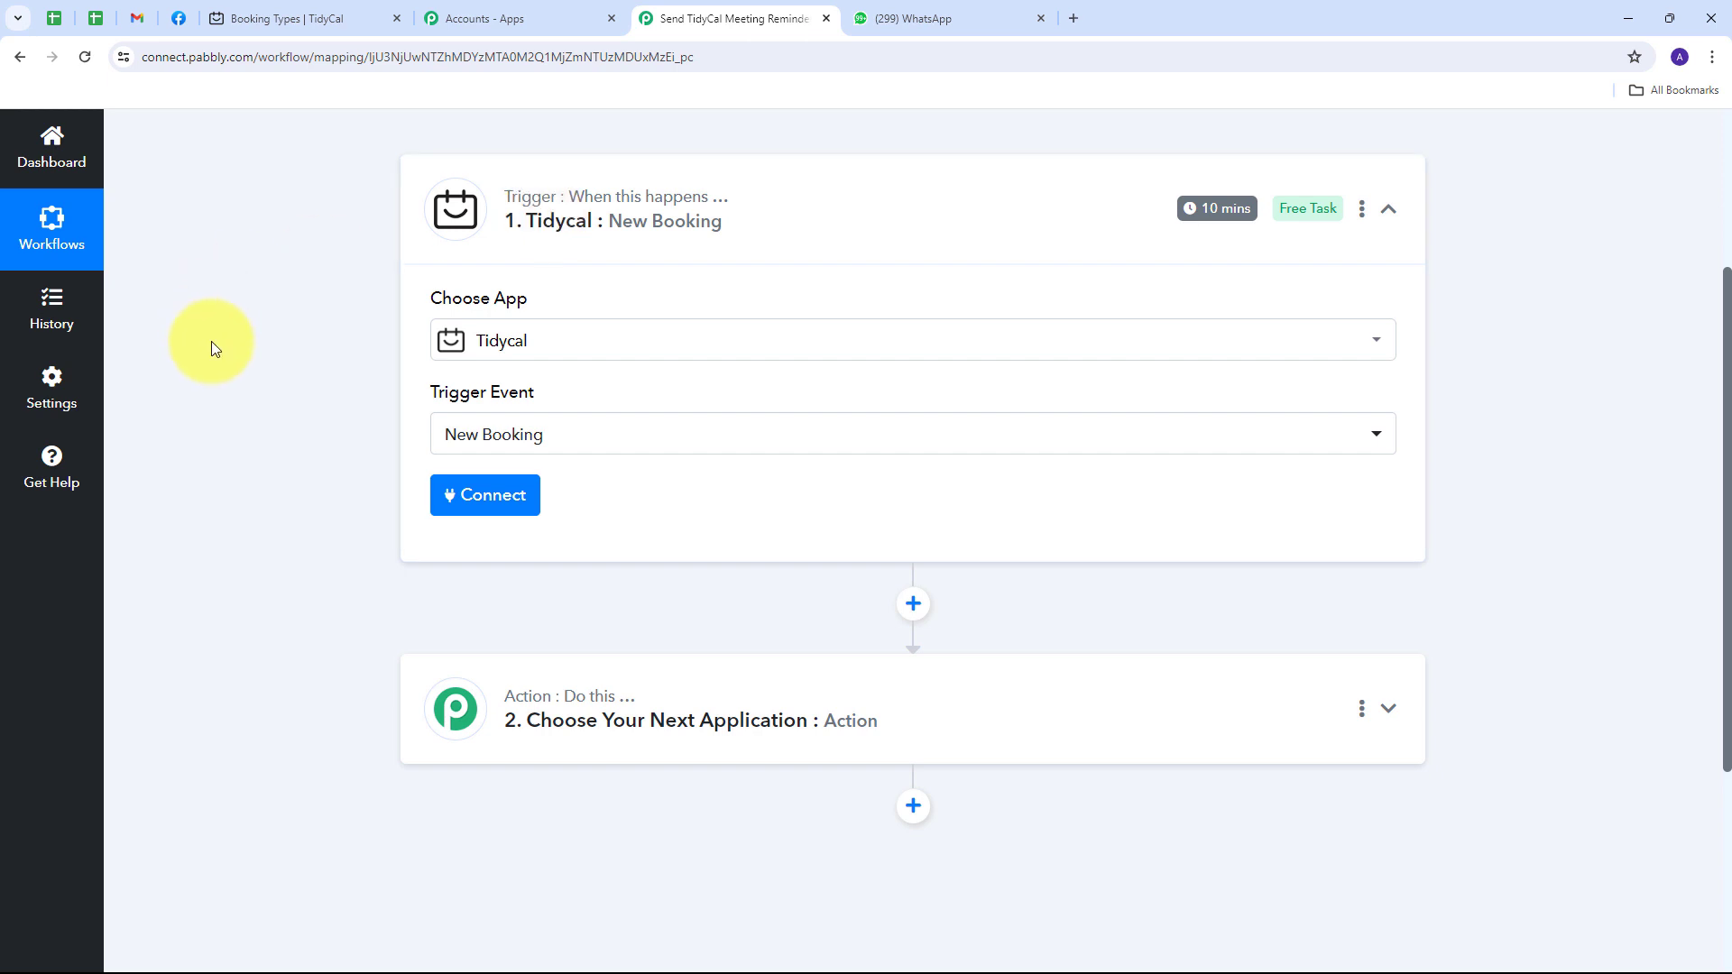
- Connect the trigger to the Tidycal account through a new connection, keeping the suggested connection name
{"action": "left_click", "coordinate": [465, 506]}
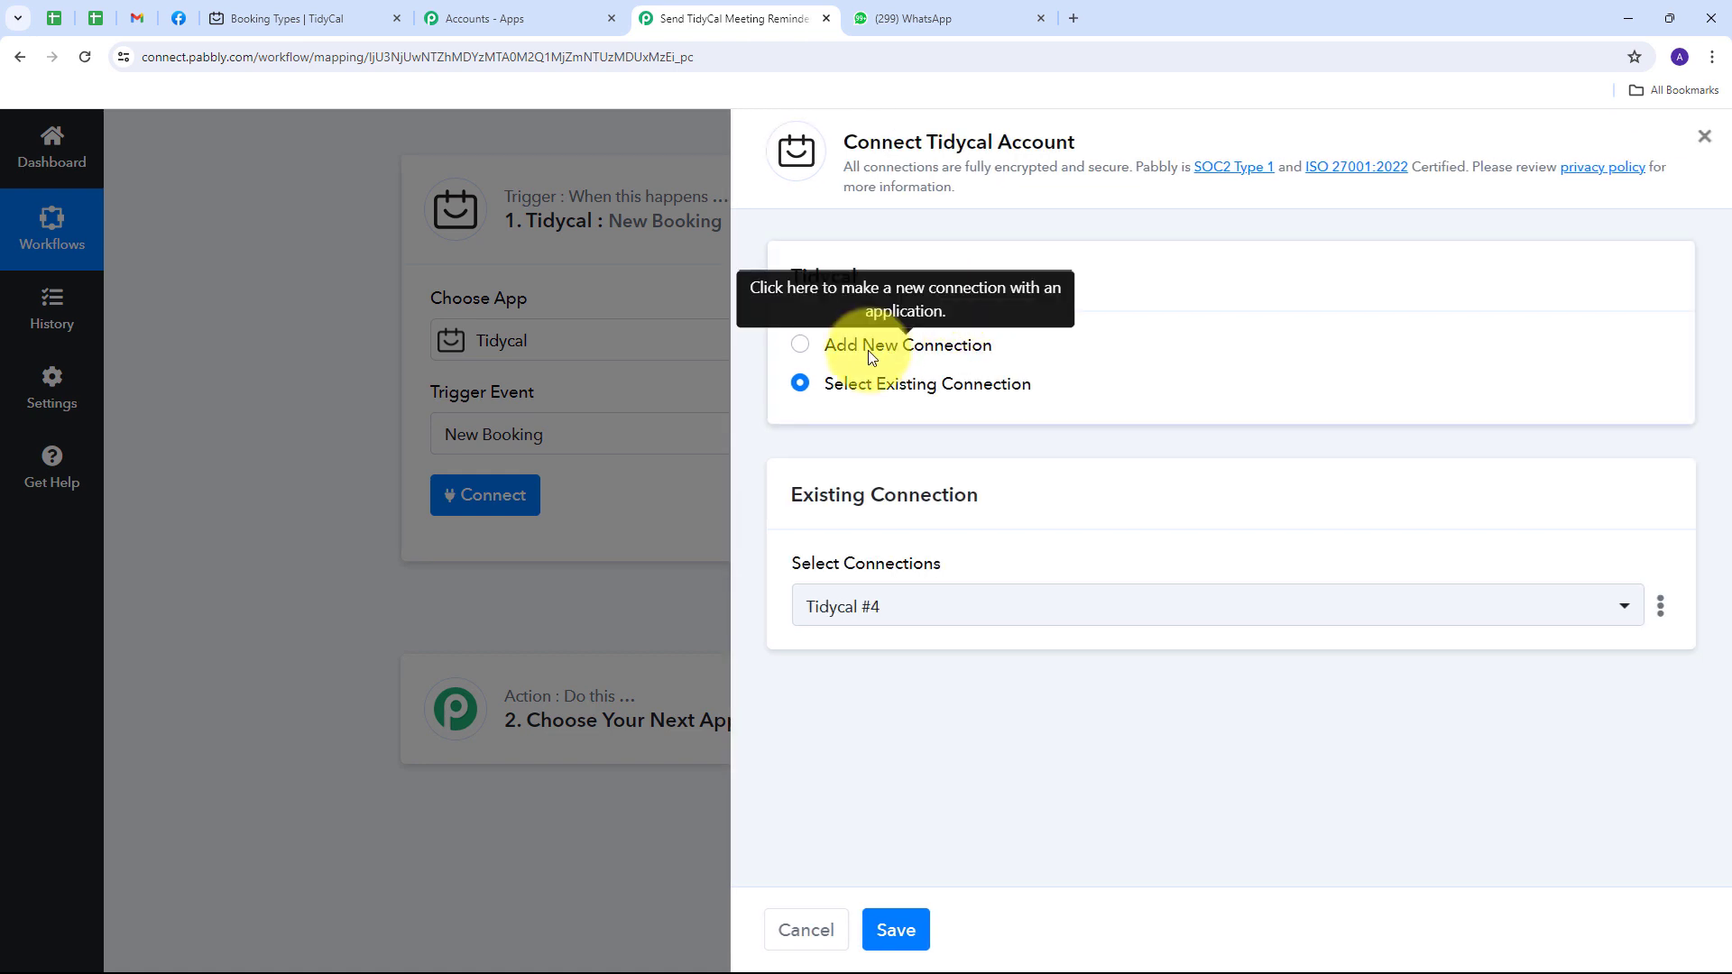
{"action": "left_click", "coordinate": [871, 356]}
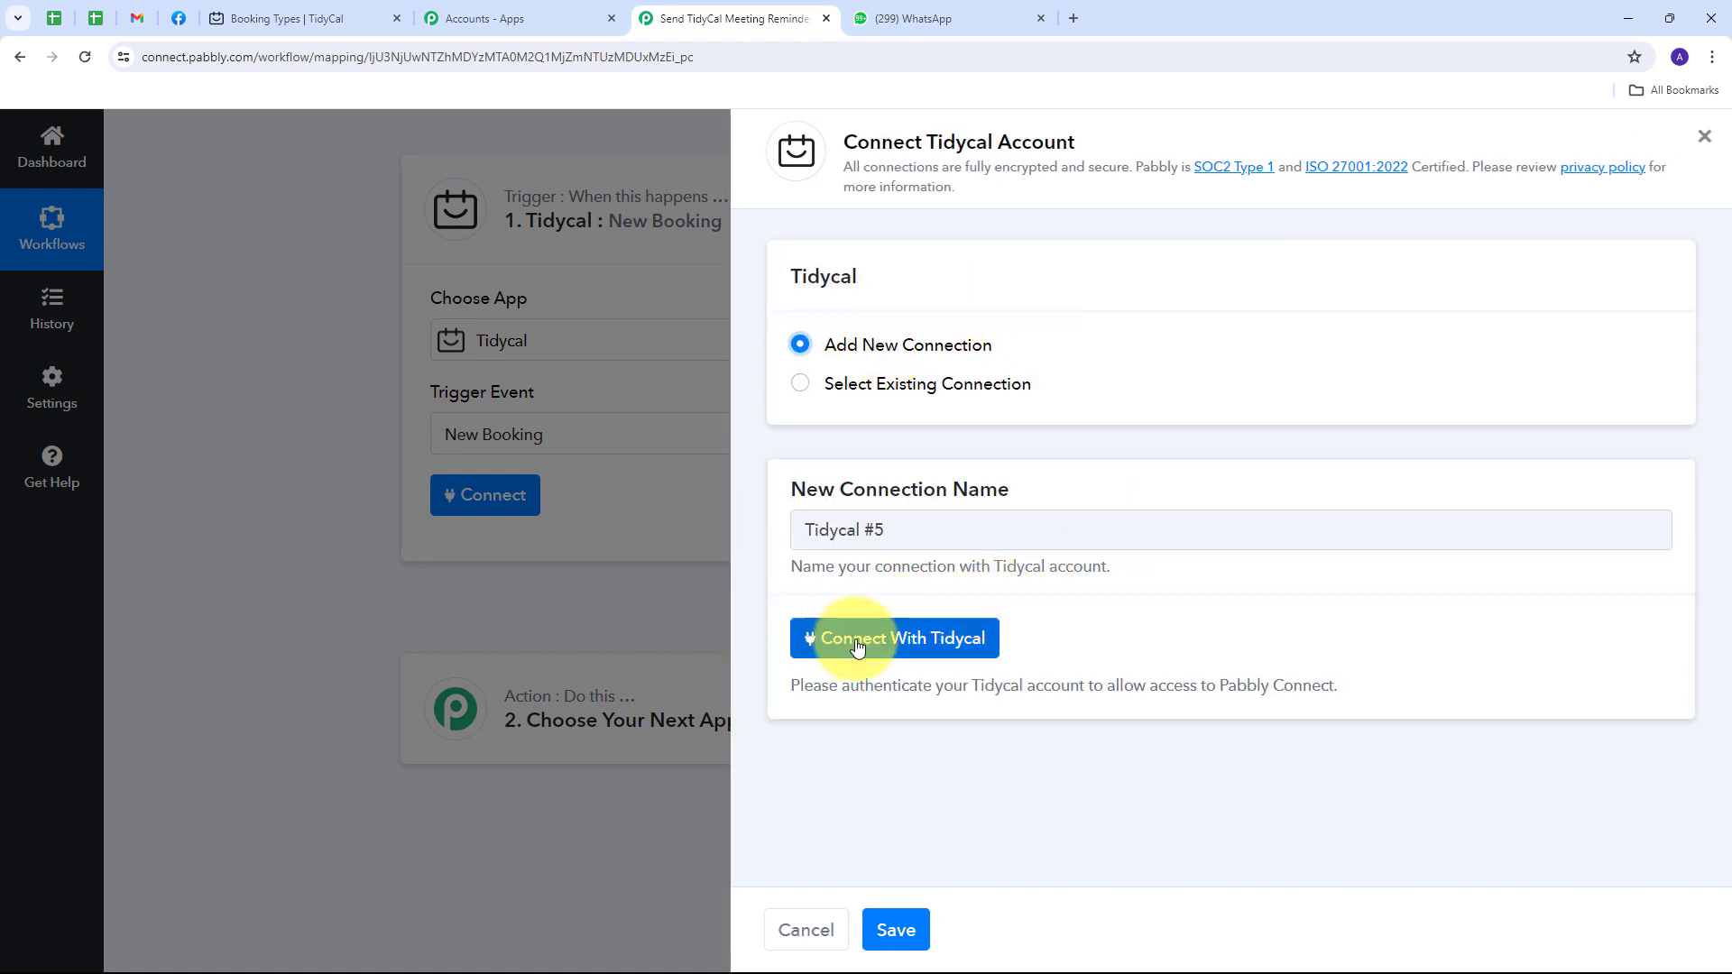
{"action": "left_click", "coordinate": [857, 642]}
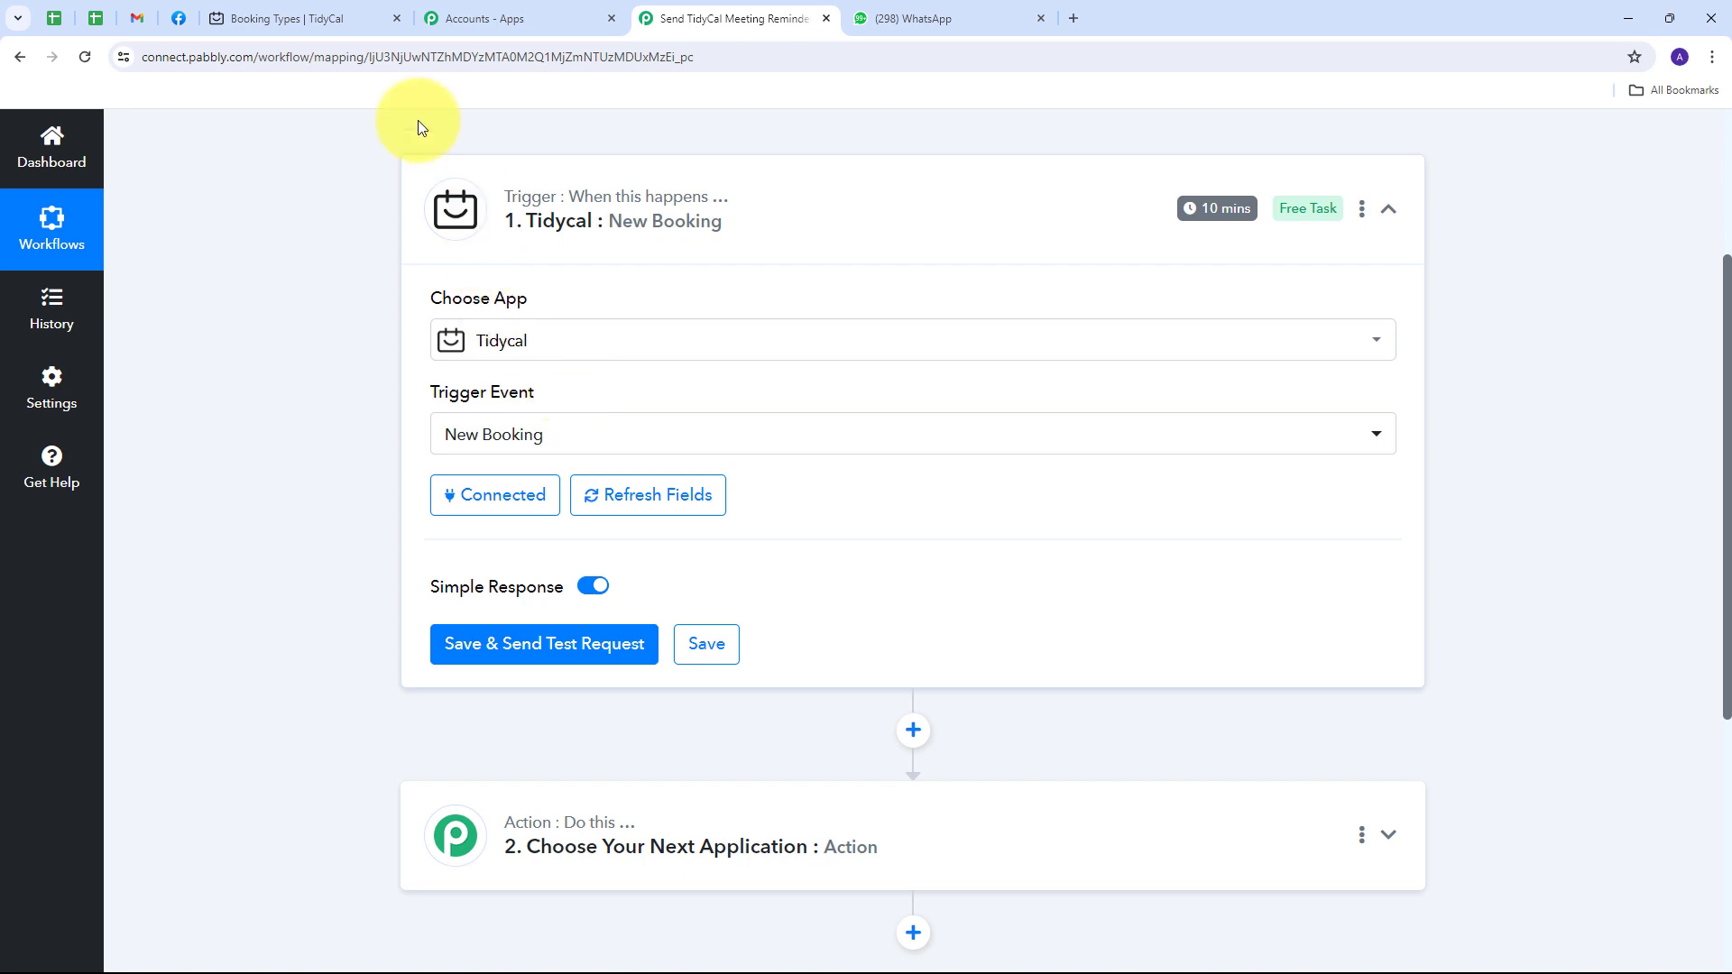
- Copy the Connect booking type's link from TidyCal's booking types and open it in a new browser tab
{"action": "left_click", "coordinate": [316, 18]}
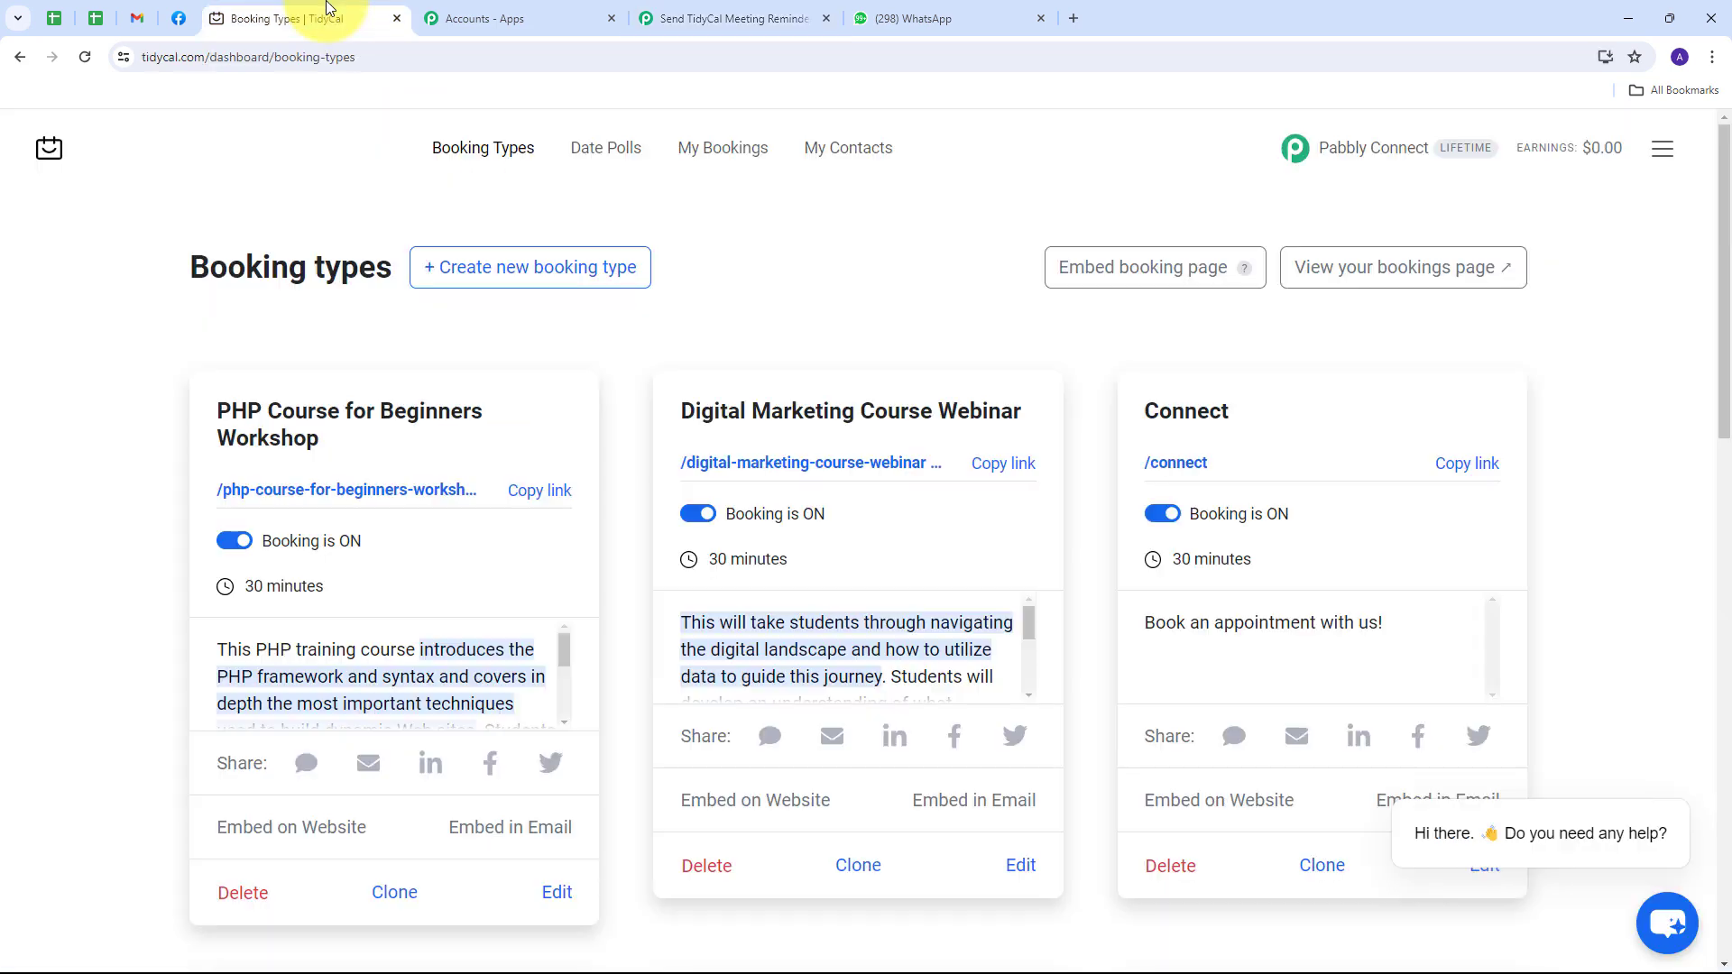
{"action": "left_click", "coordinate": [706, 18]}
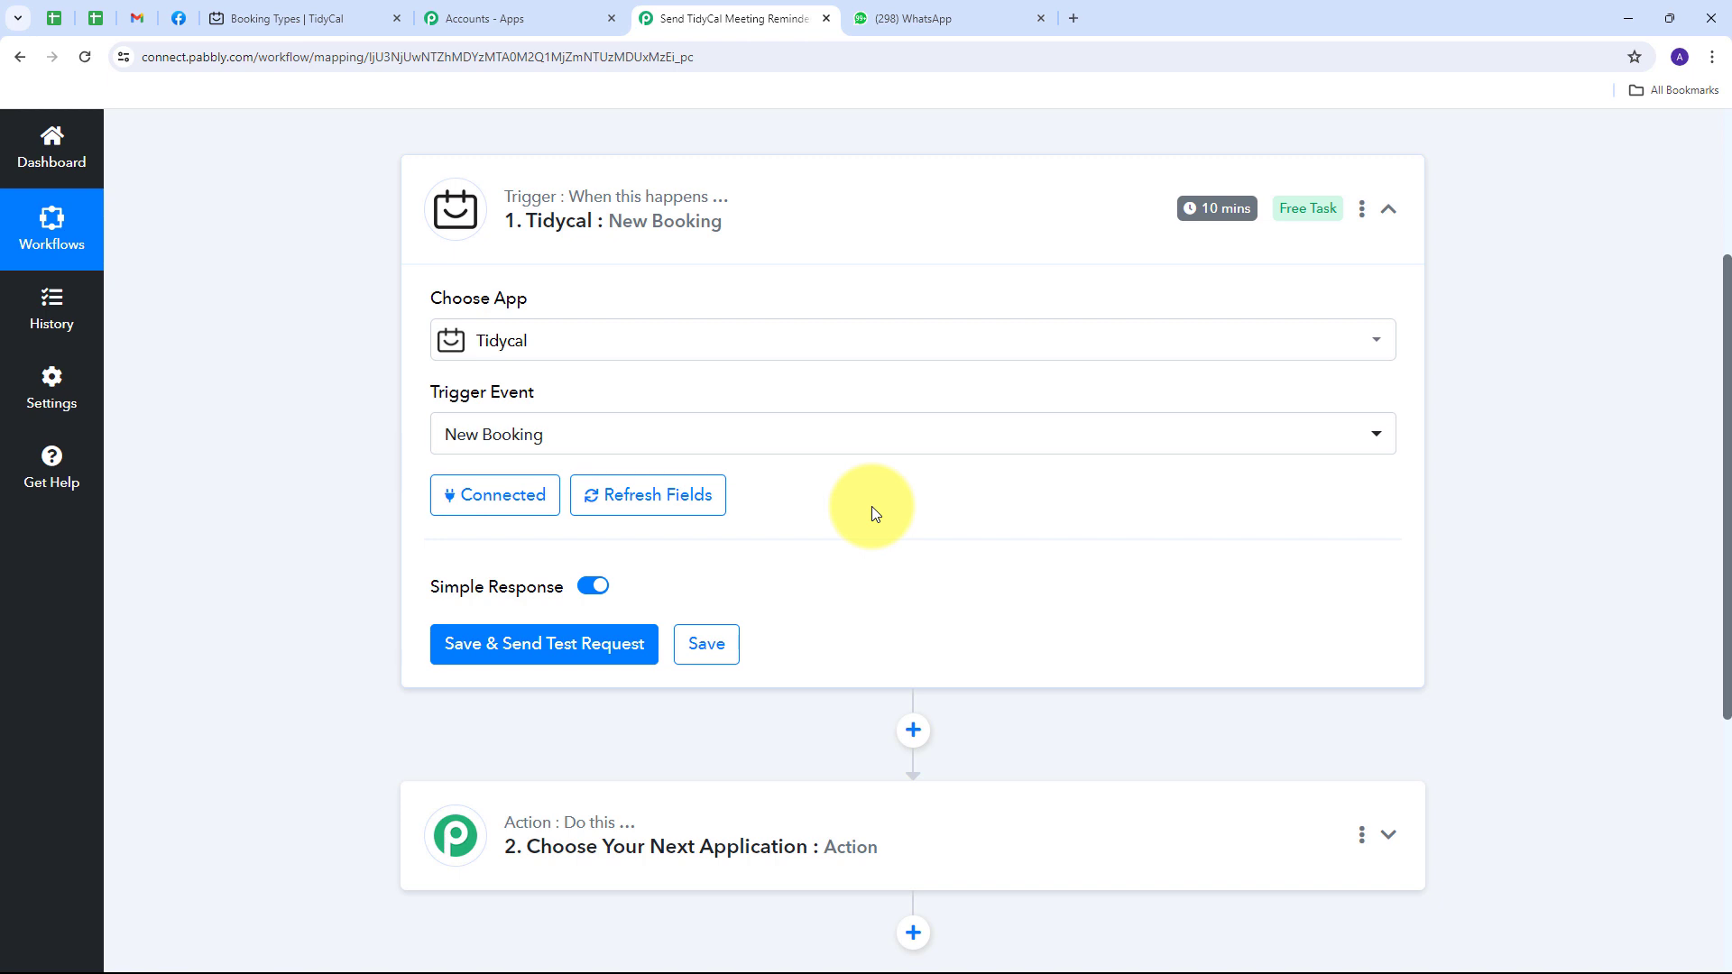
{"action": "left_click", "coordinate": [325, 18]}
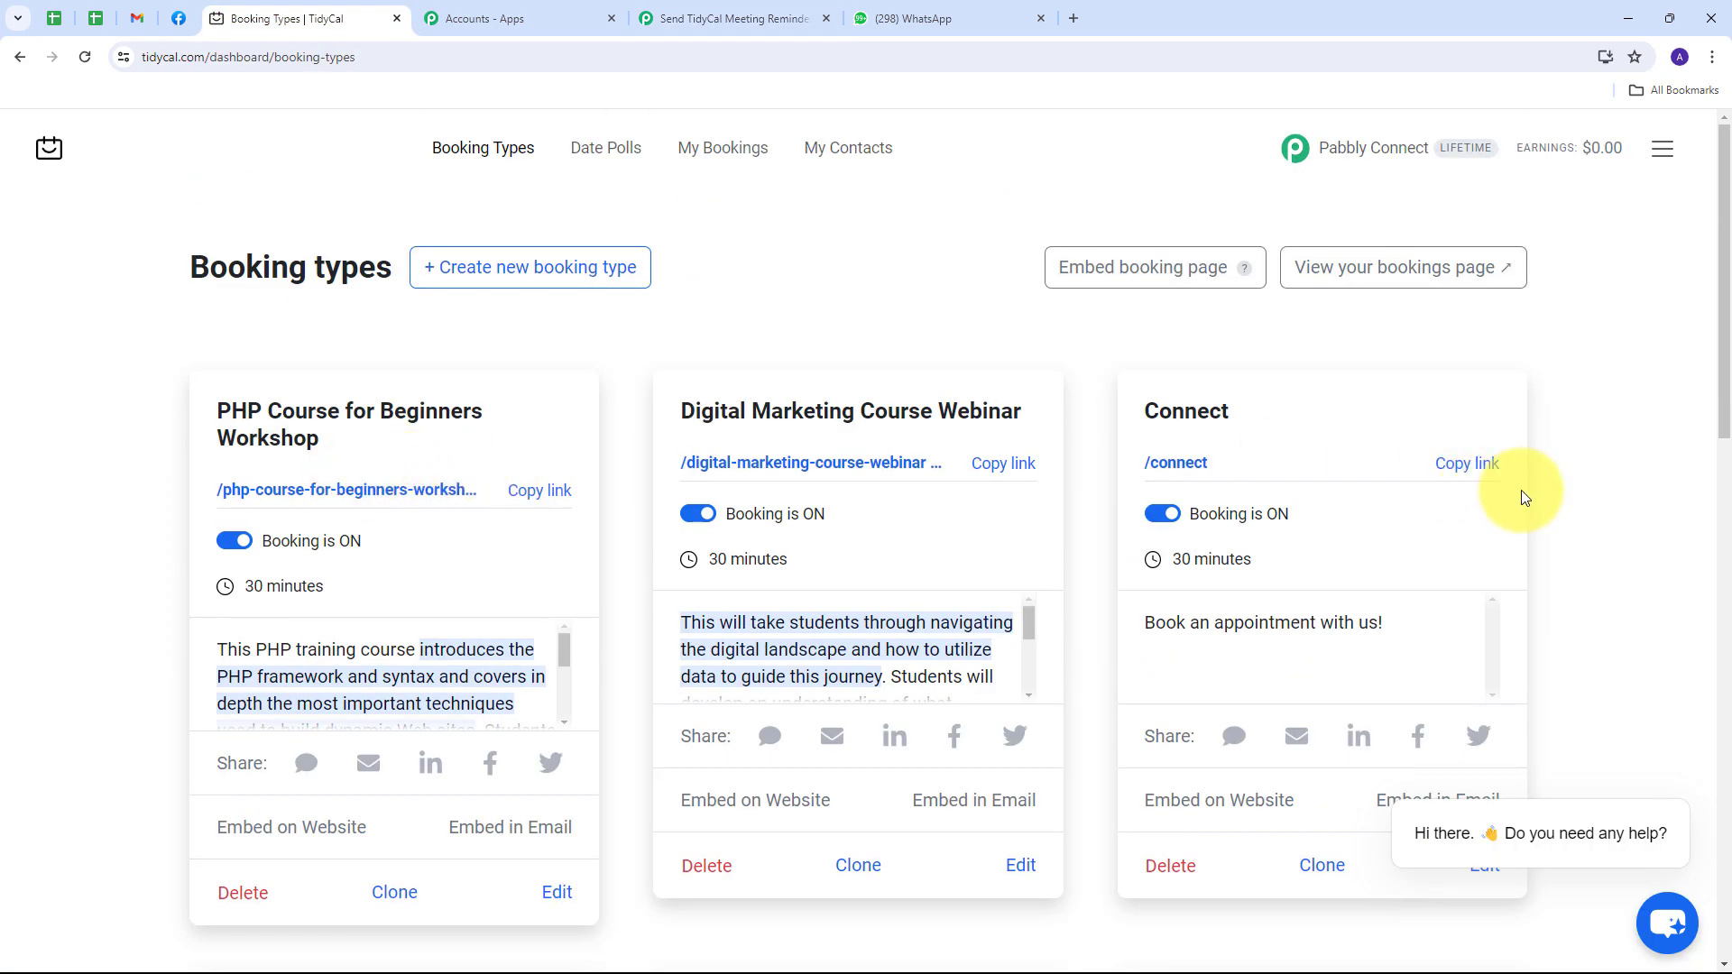
{"action": "scroll", "coordinate": [1597, 499], "scroll_direction": "down", "scroll_amount": 8}
{"action": "scroll", "coordinate": [620, 365], "scroll_direction": "up", "scroll_amount": 8}
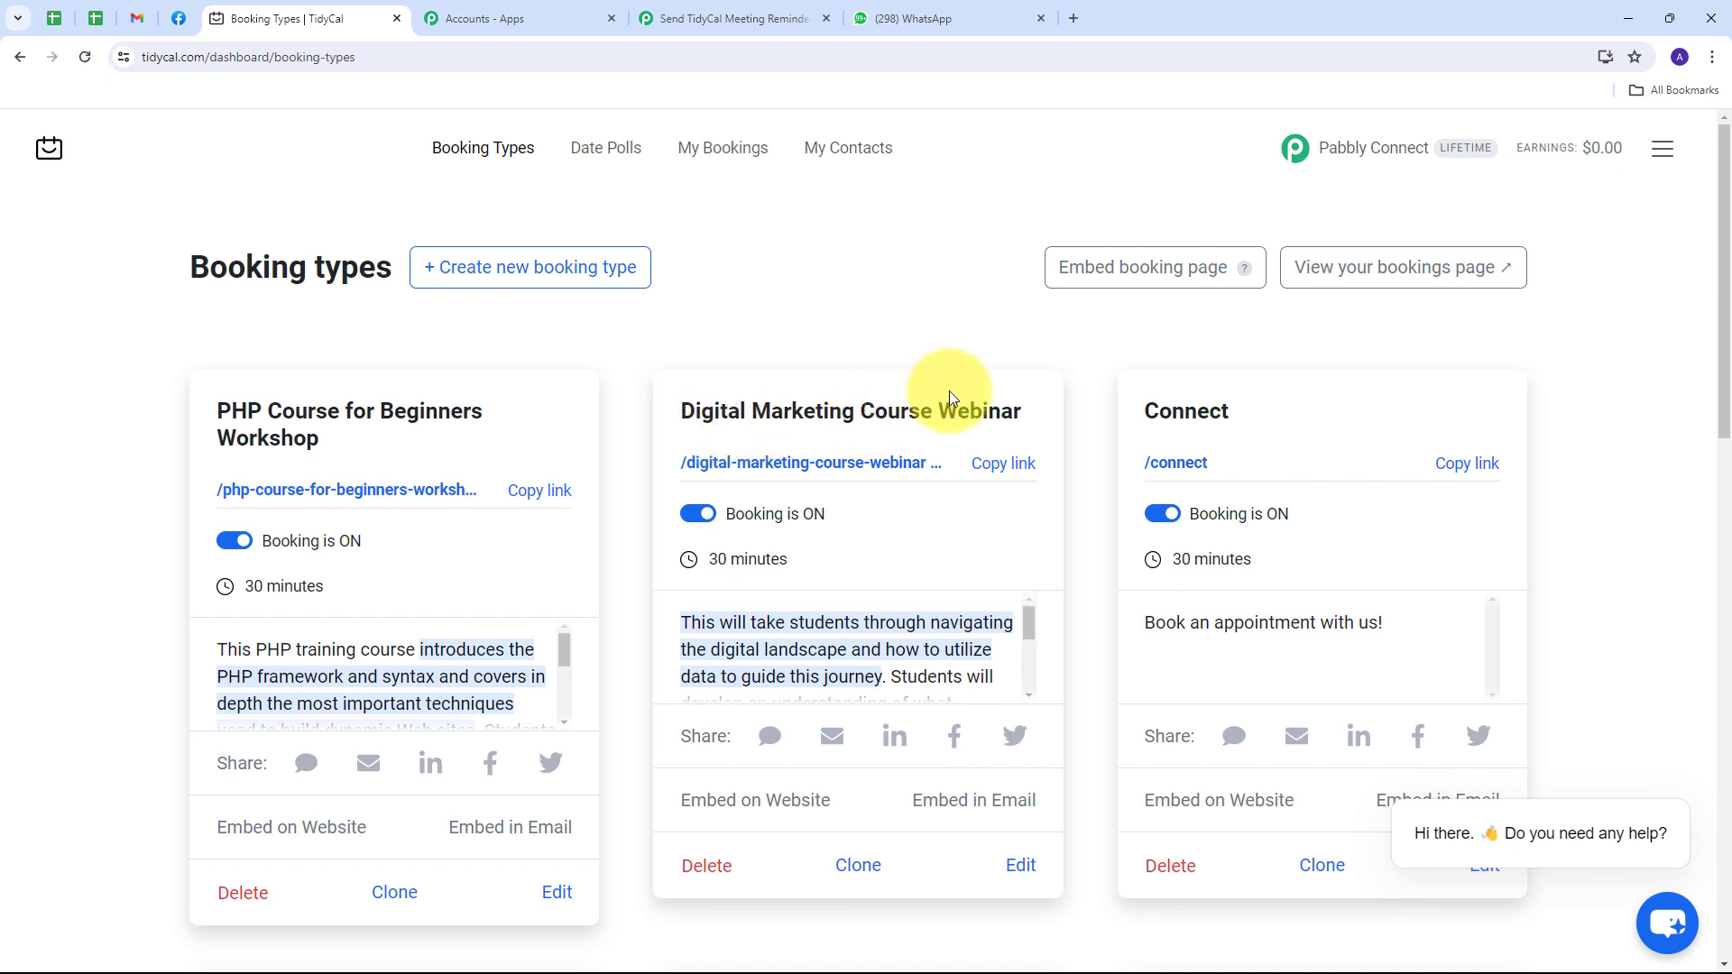
{"action": "left_click_drag", "start_coordinate": [1144, 406], "coordinate": [1230, 411]}
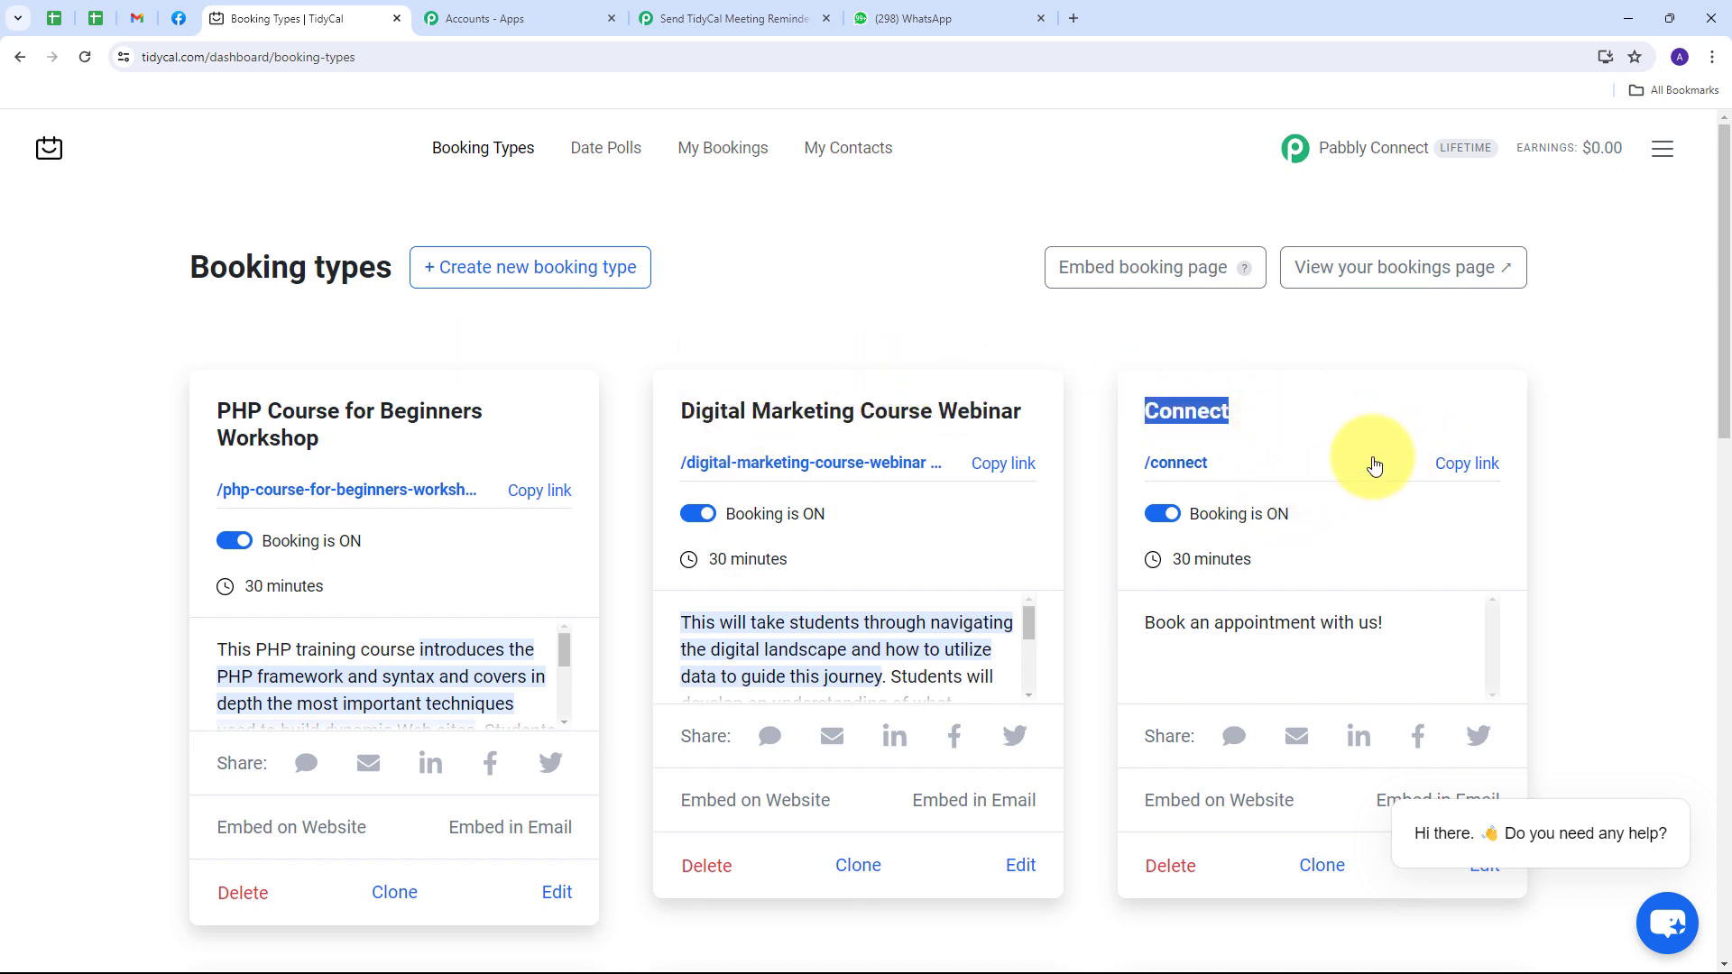
{"action": "left_click", "coordinate": [1463, 467]}
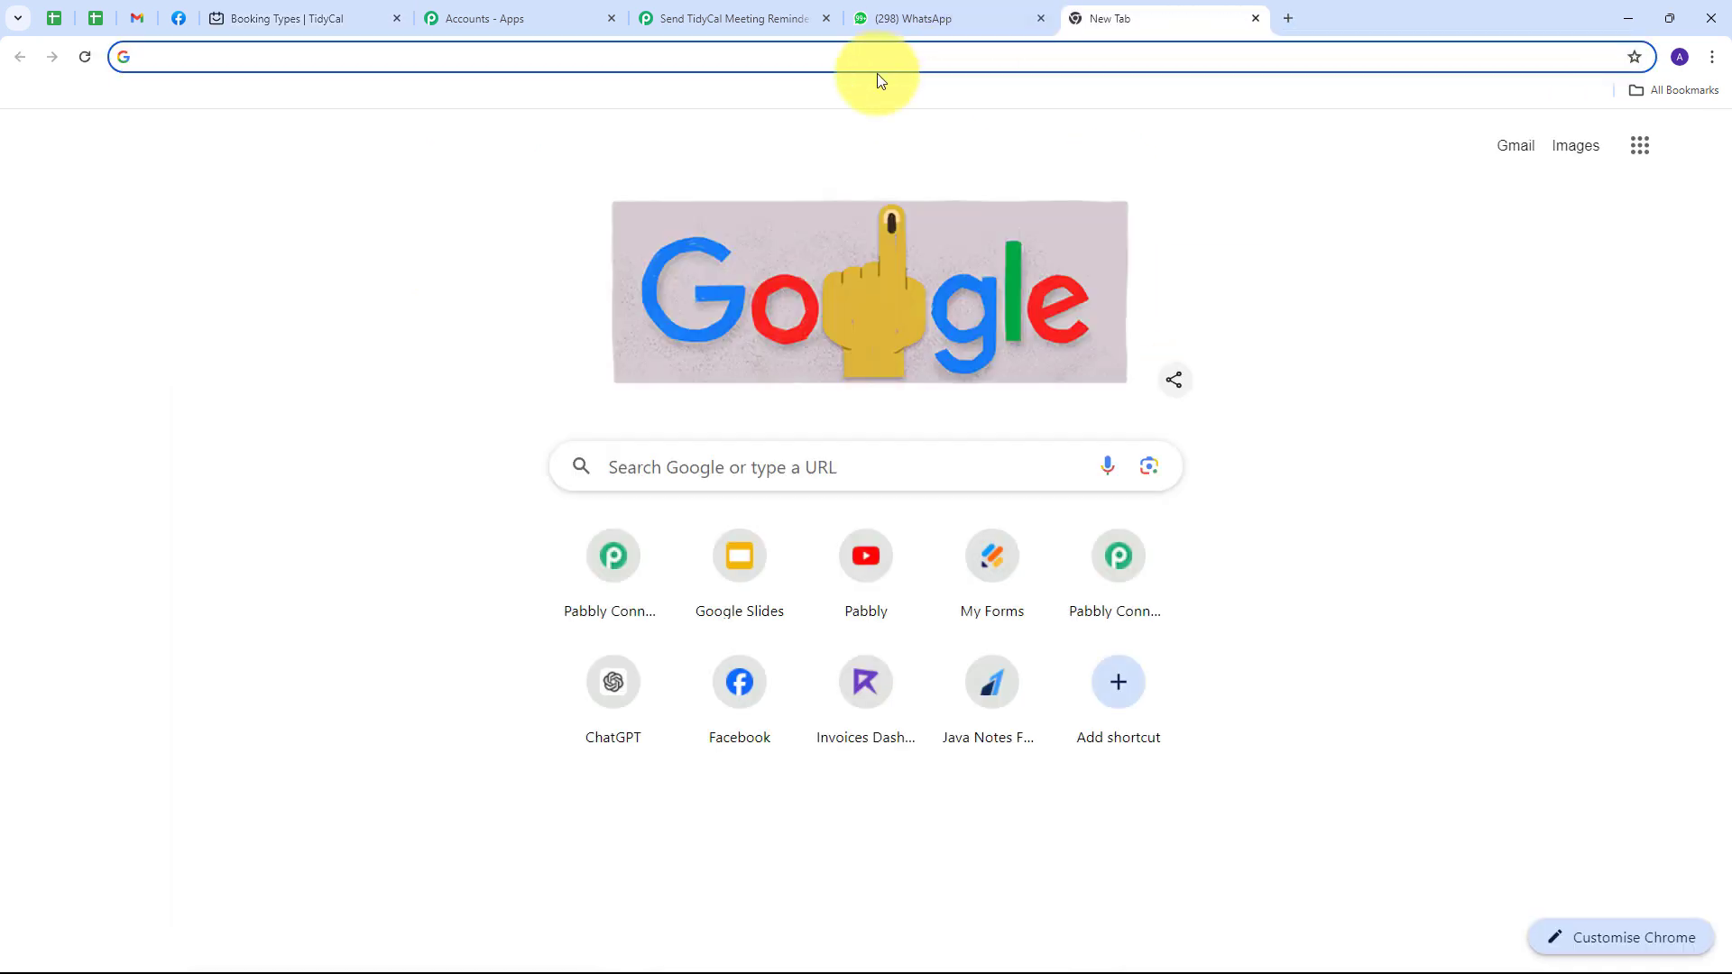
{"action": "key", "text": "ctrl+v"}
{"action": "key", "text": "Return"}
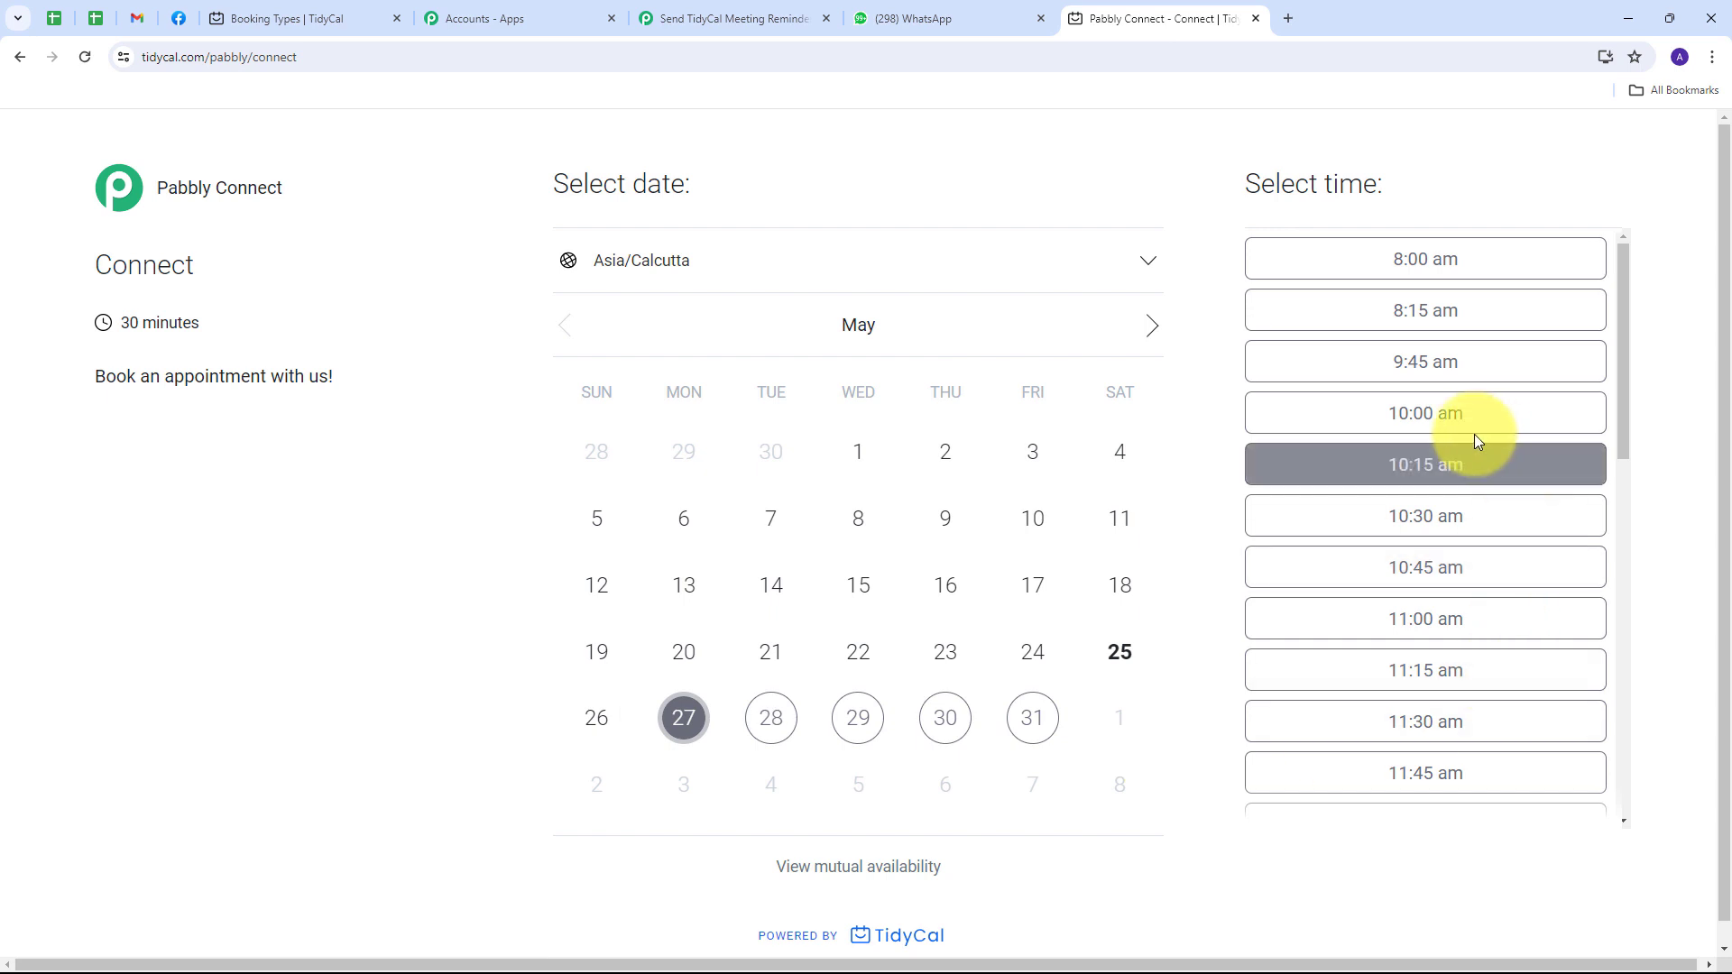
- Book a Connect test meeting for Monday, May 27th at 10:00 am, filling in the attendee's name, email and mobile number
{"action": "left_click", "coordinate": [1422, 424]}
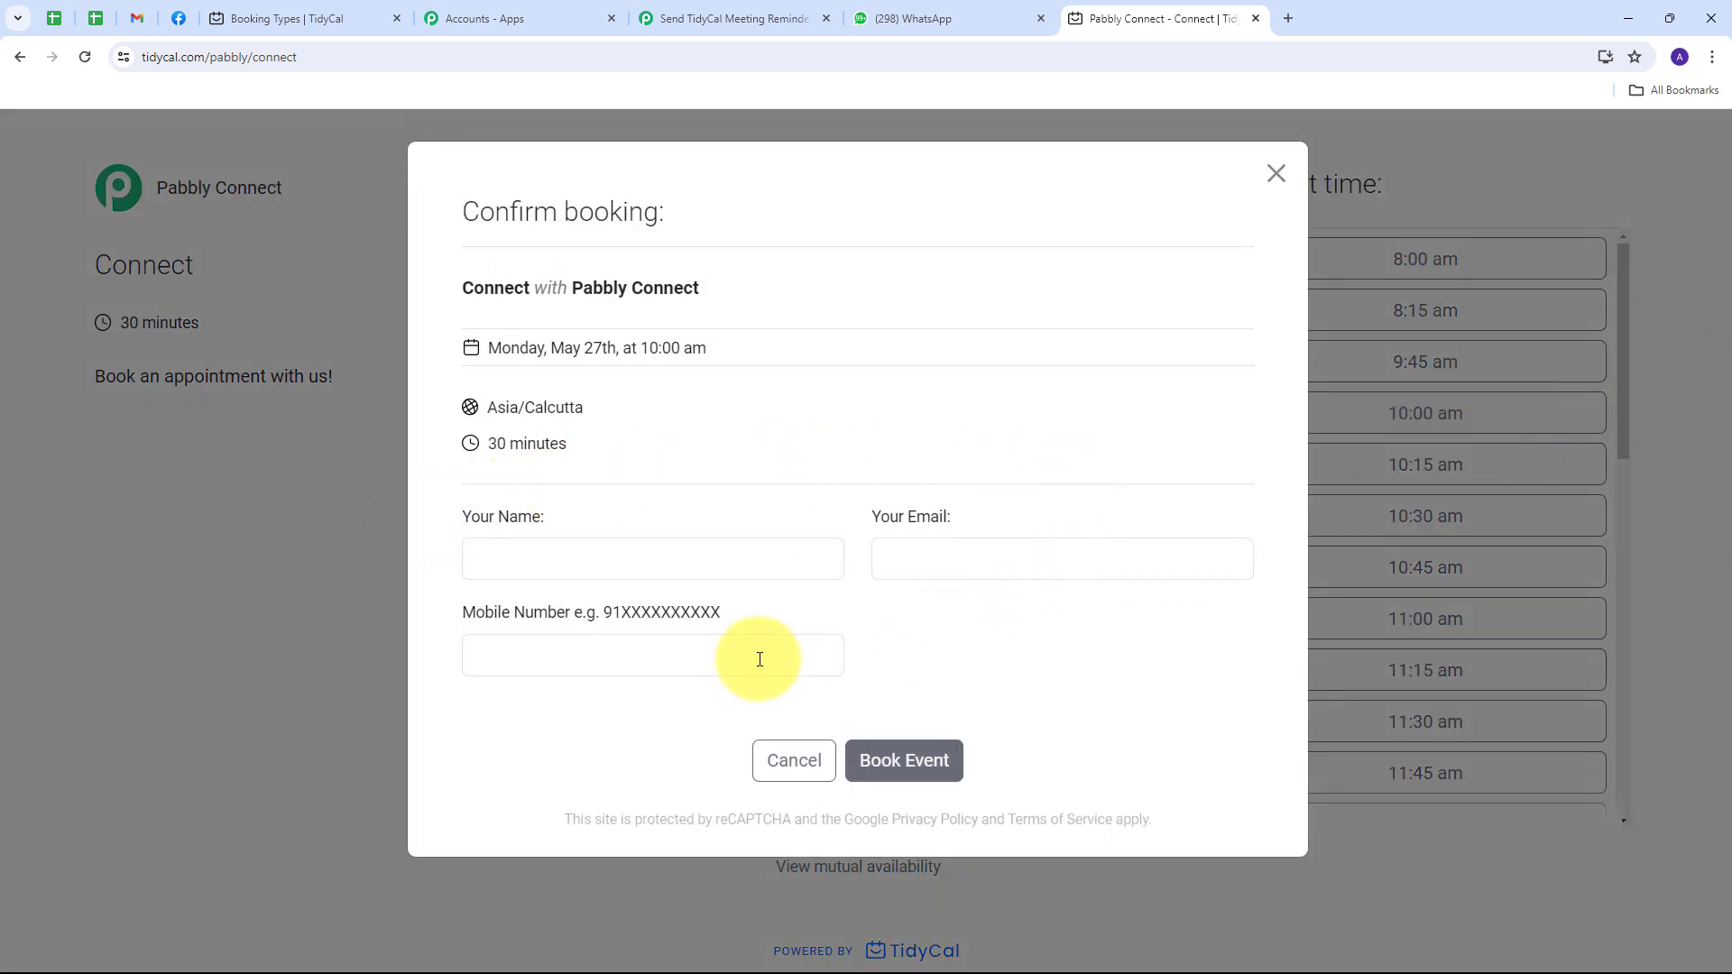
{"action": "left_click", "coordinate": [575, 564]}
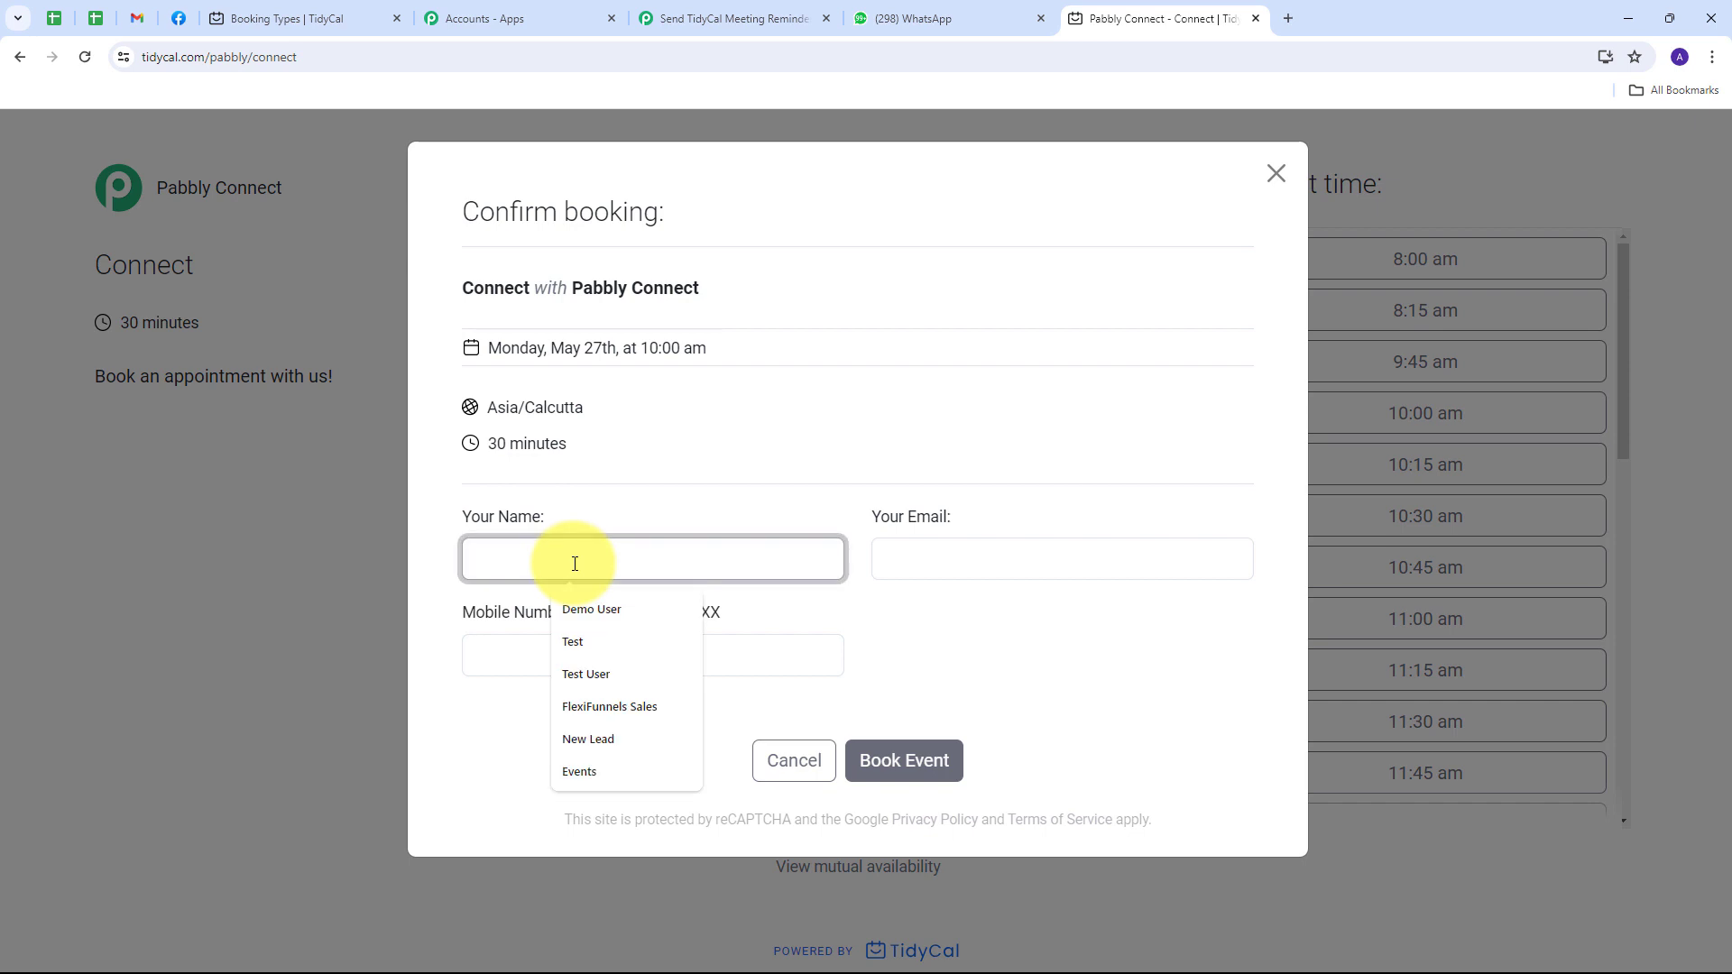
{"action": "type", "text": "De"}
{"action": "left_click", "coordinate": [592, 609]}
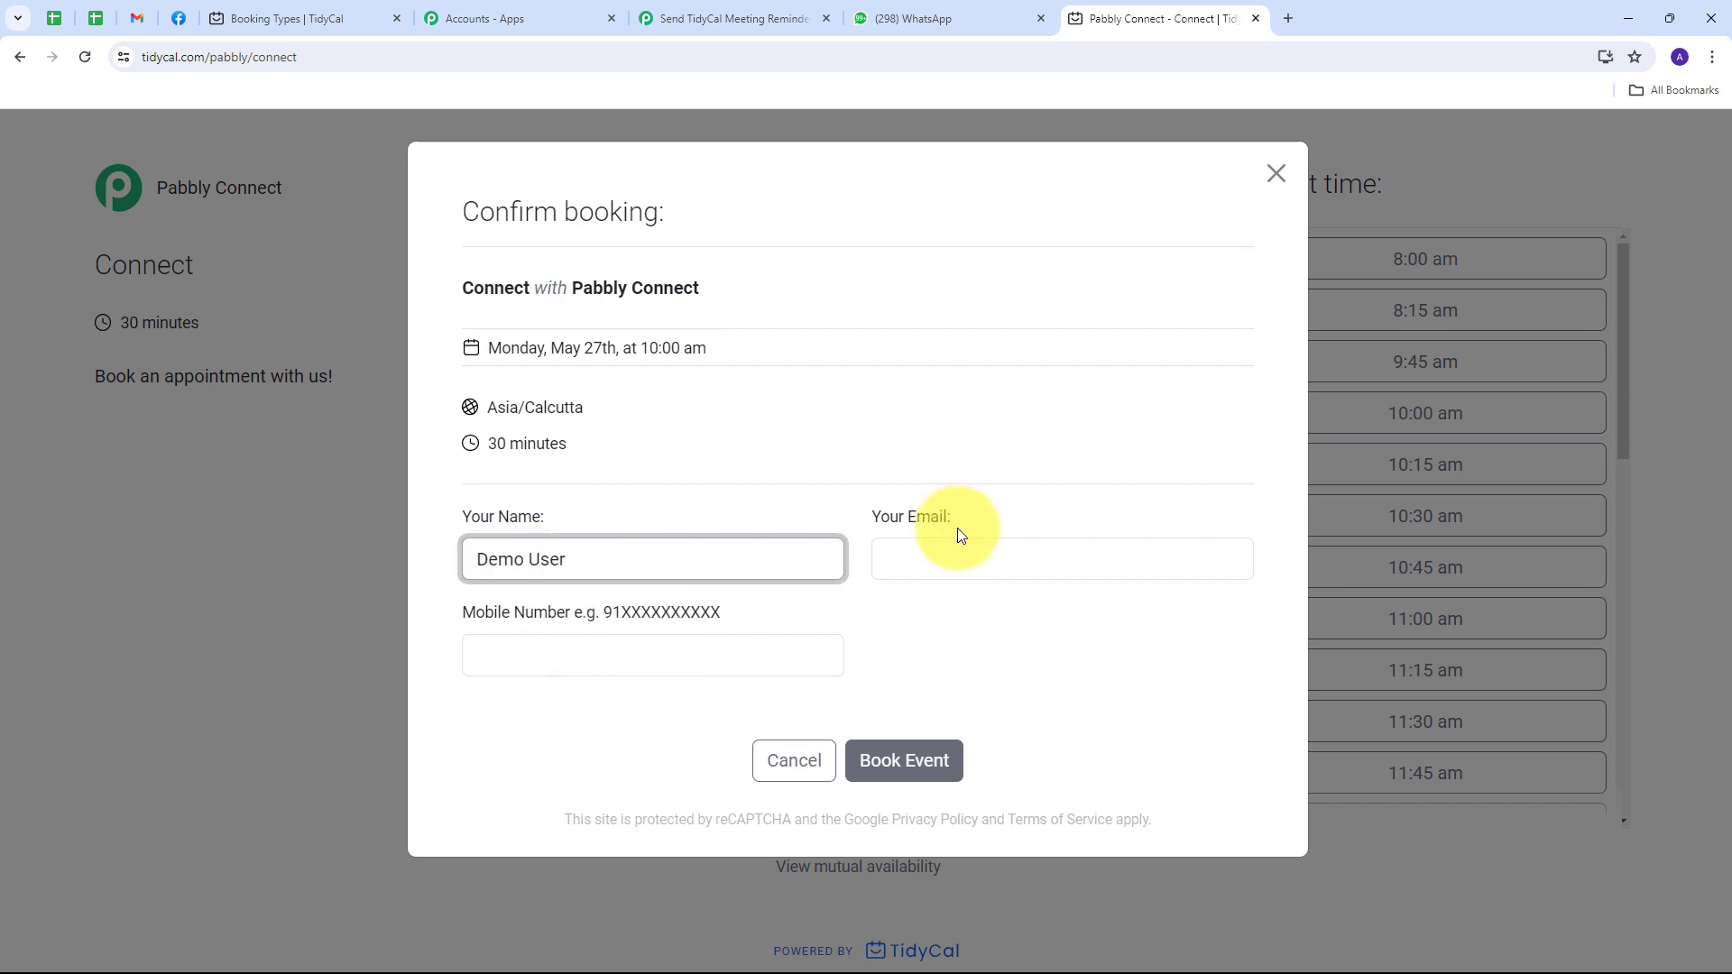
{"action": "left_click", "coordinate": [937, 551]}
{"action": "left_click", "coordinate": [908, 592]}
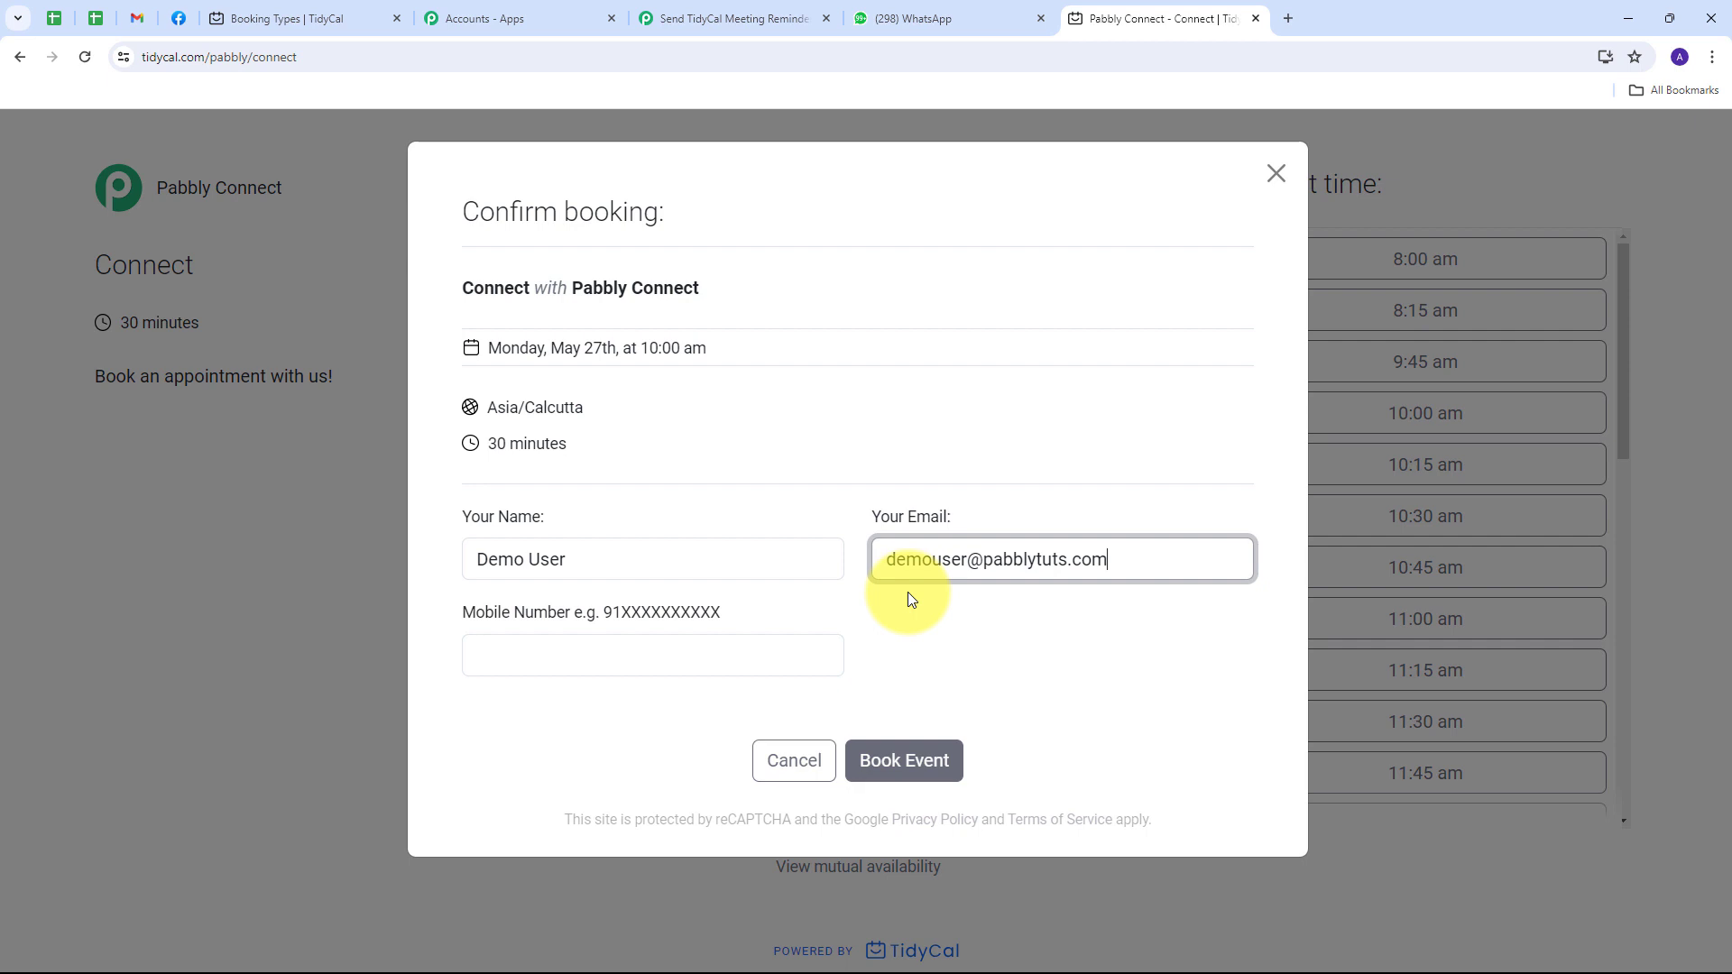
{"action": "left_click", "coordinate": [632, 654]}
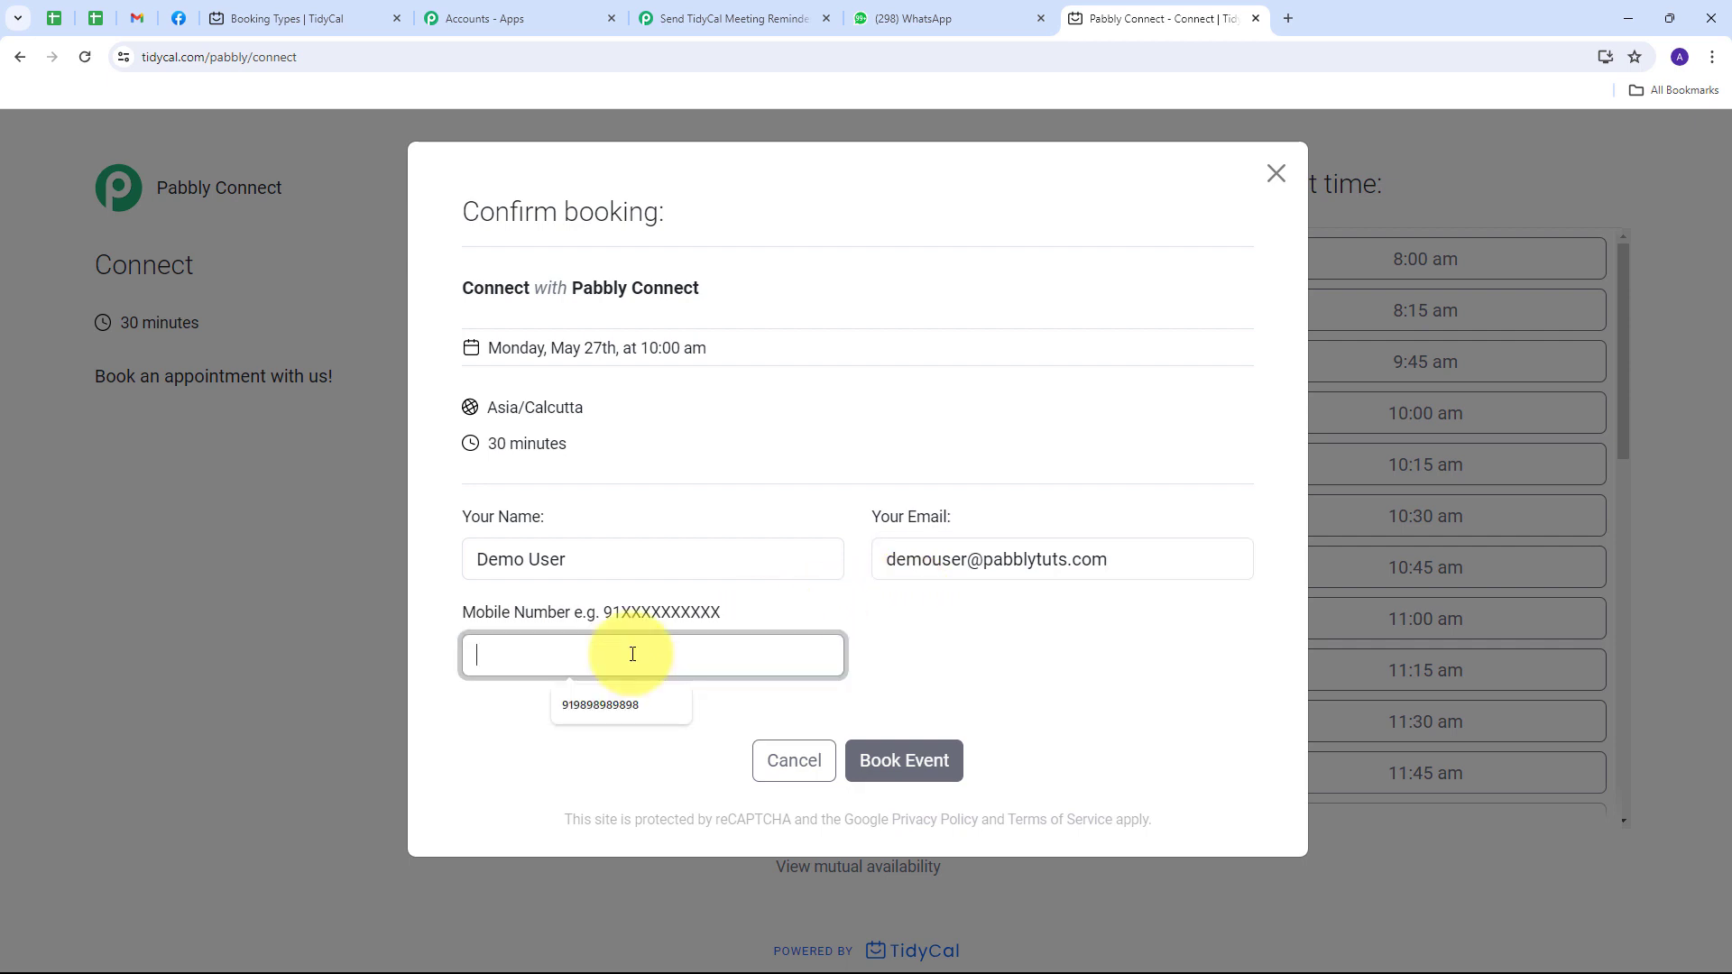
{"action": "key", "text": "Down"}
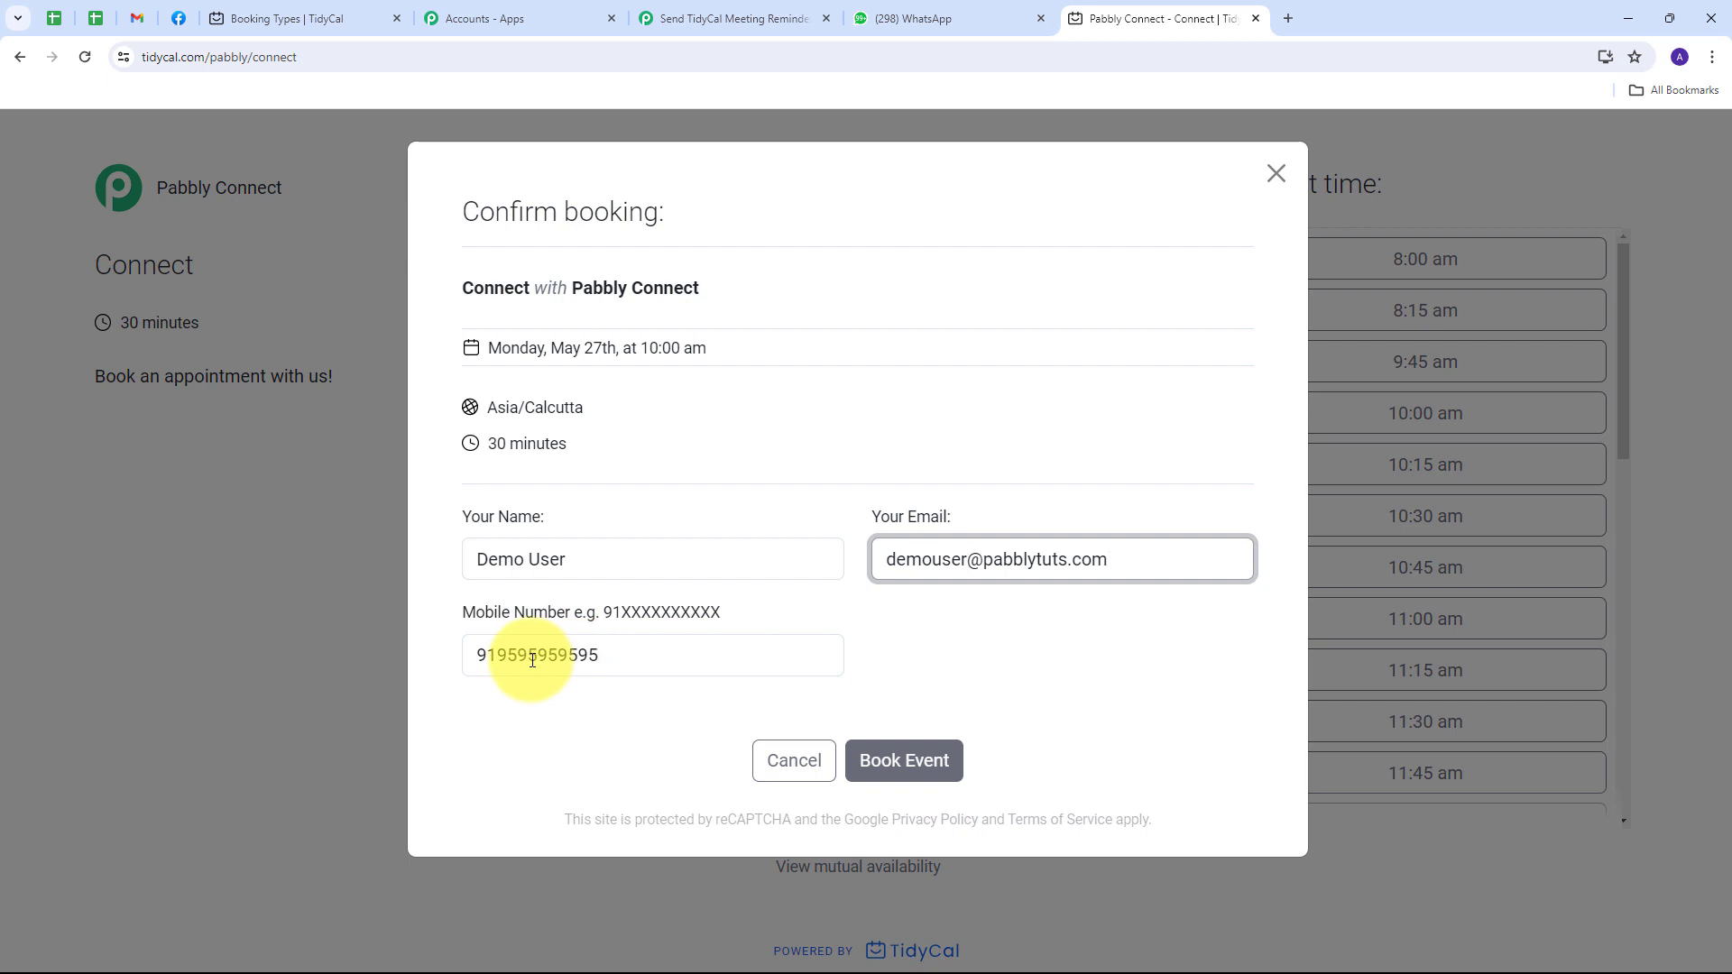
{"action": "left_click", "coordinate": [616, 654]}
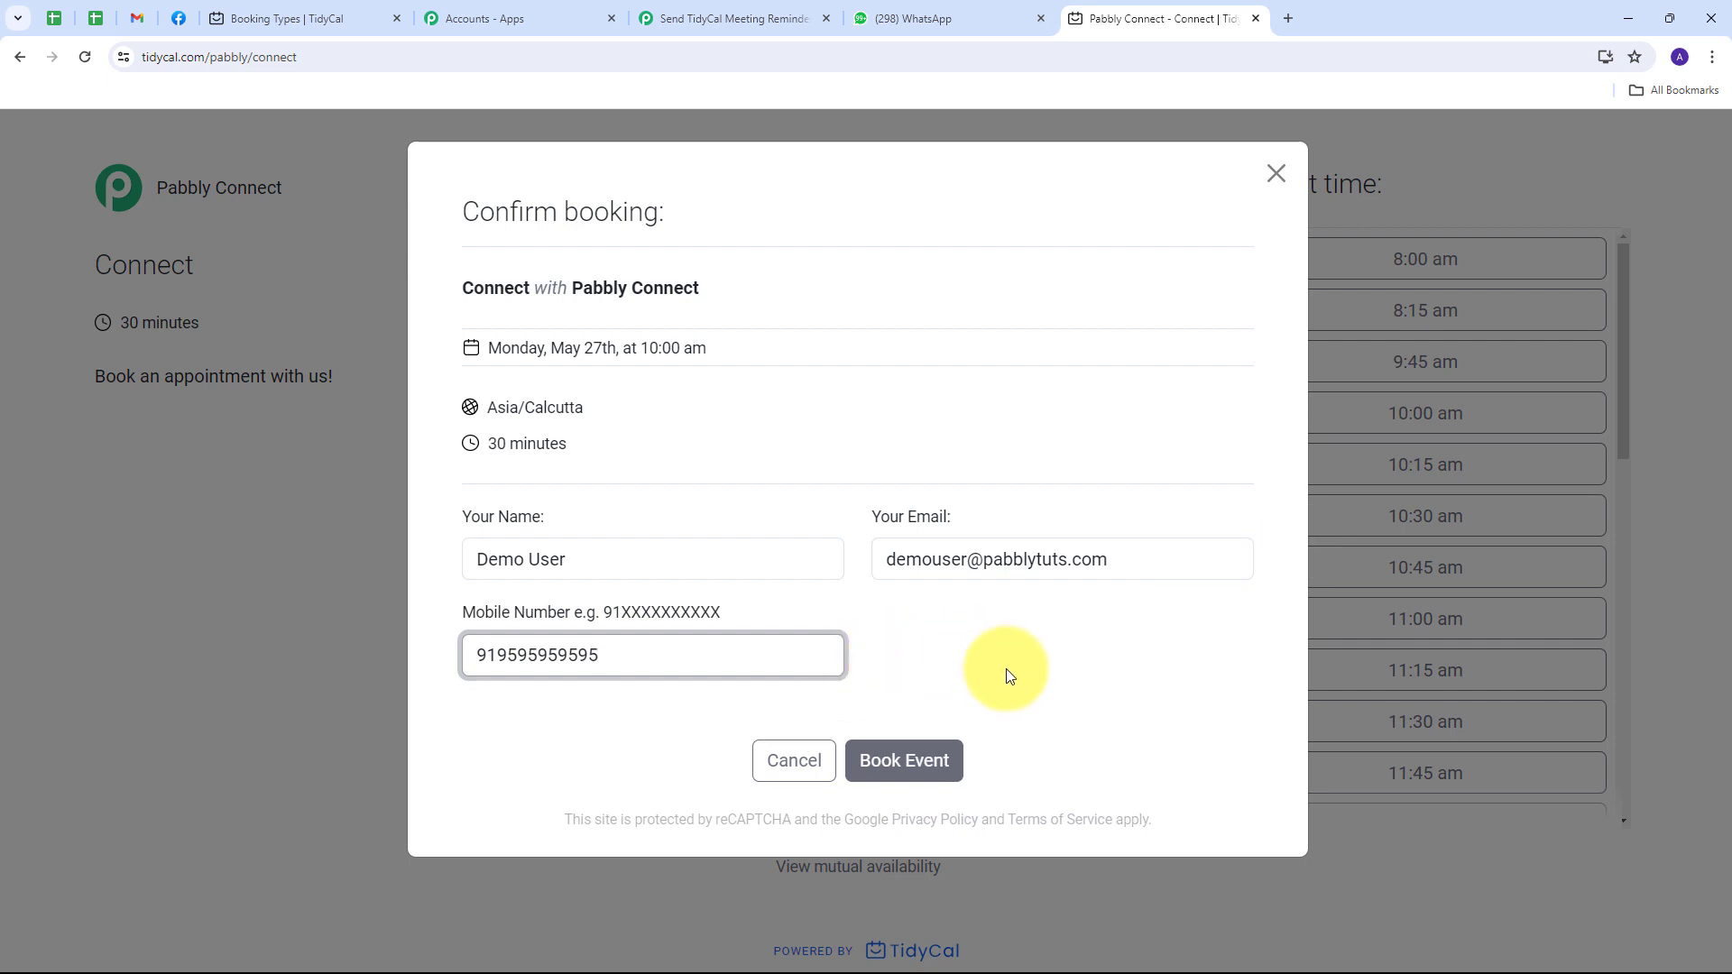
{"action": "left_click", "coordinate": [901, 756]}
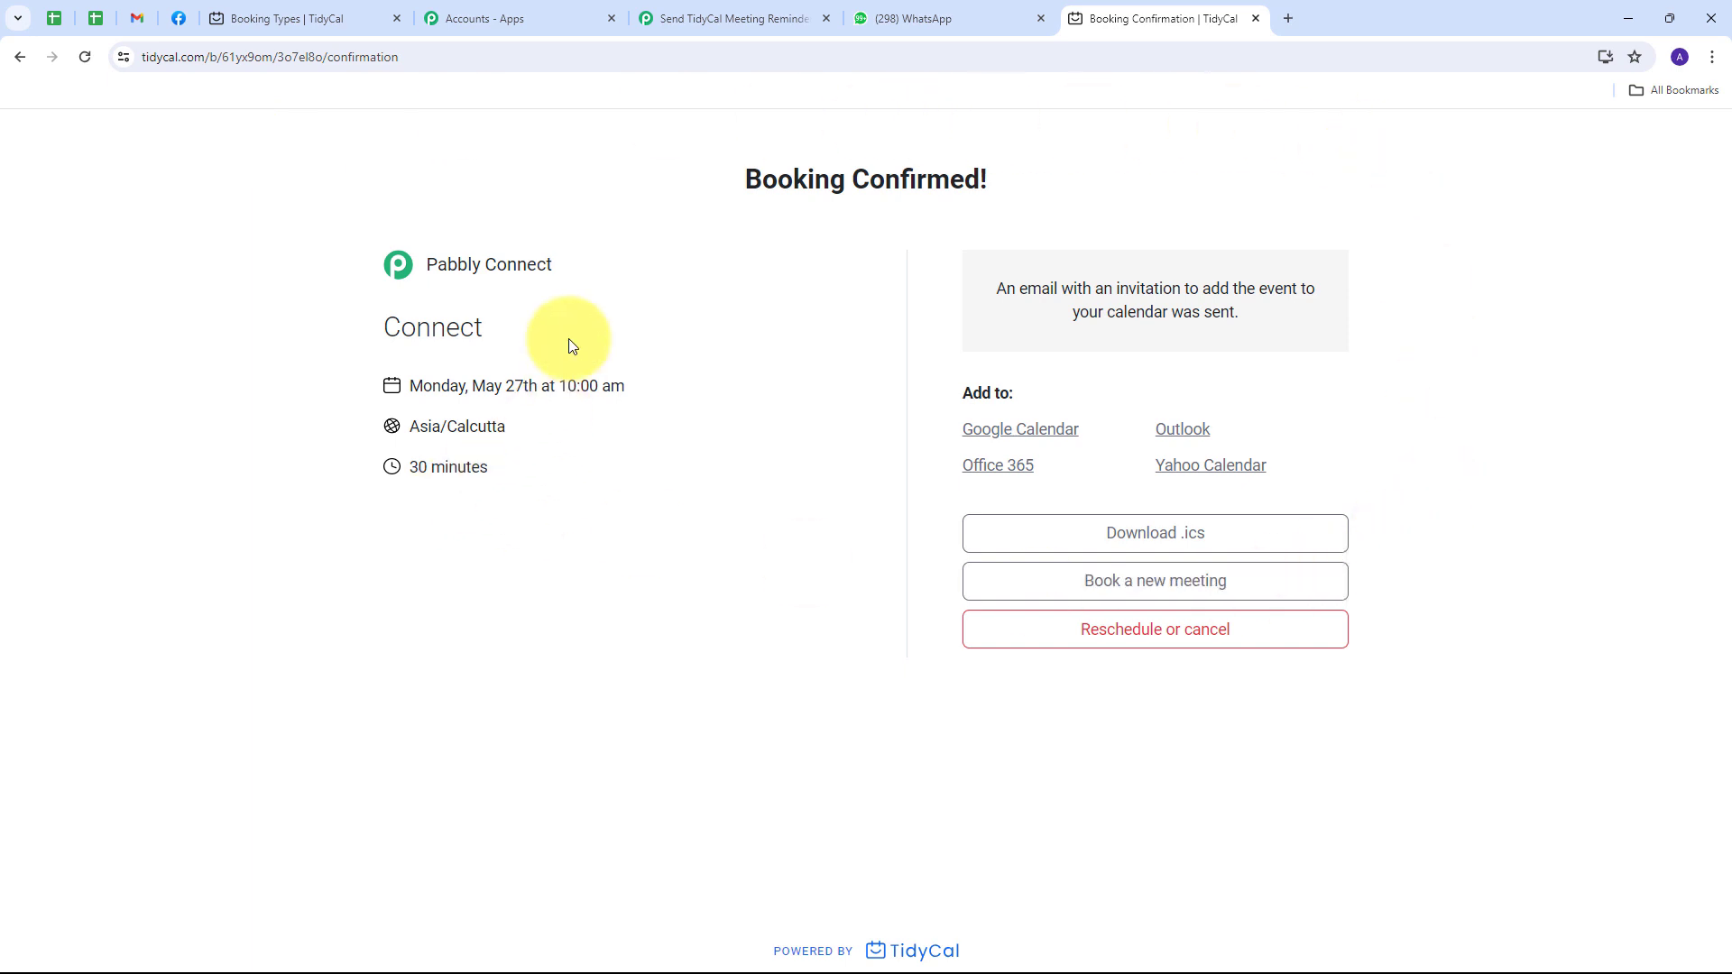
- Return to the Pabbly Connect workflow and save the Tidycal trigger while sending a test request
{"action": "left_click", "coordinate": [705, 2]}
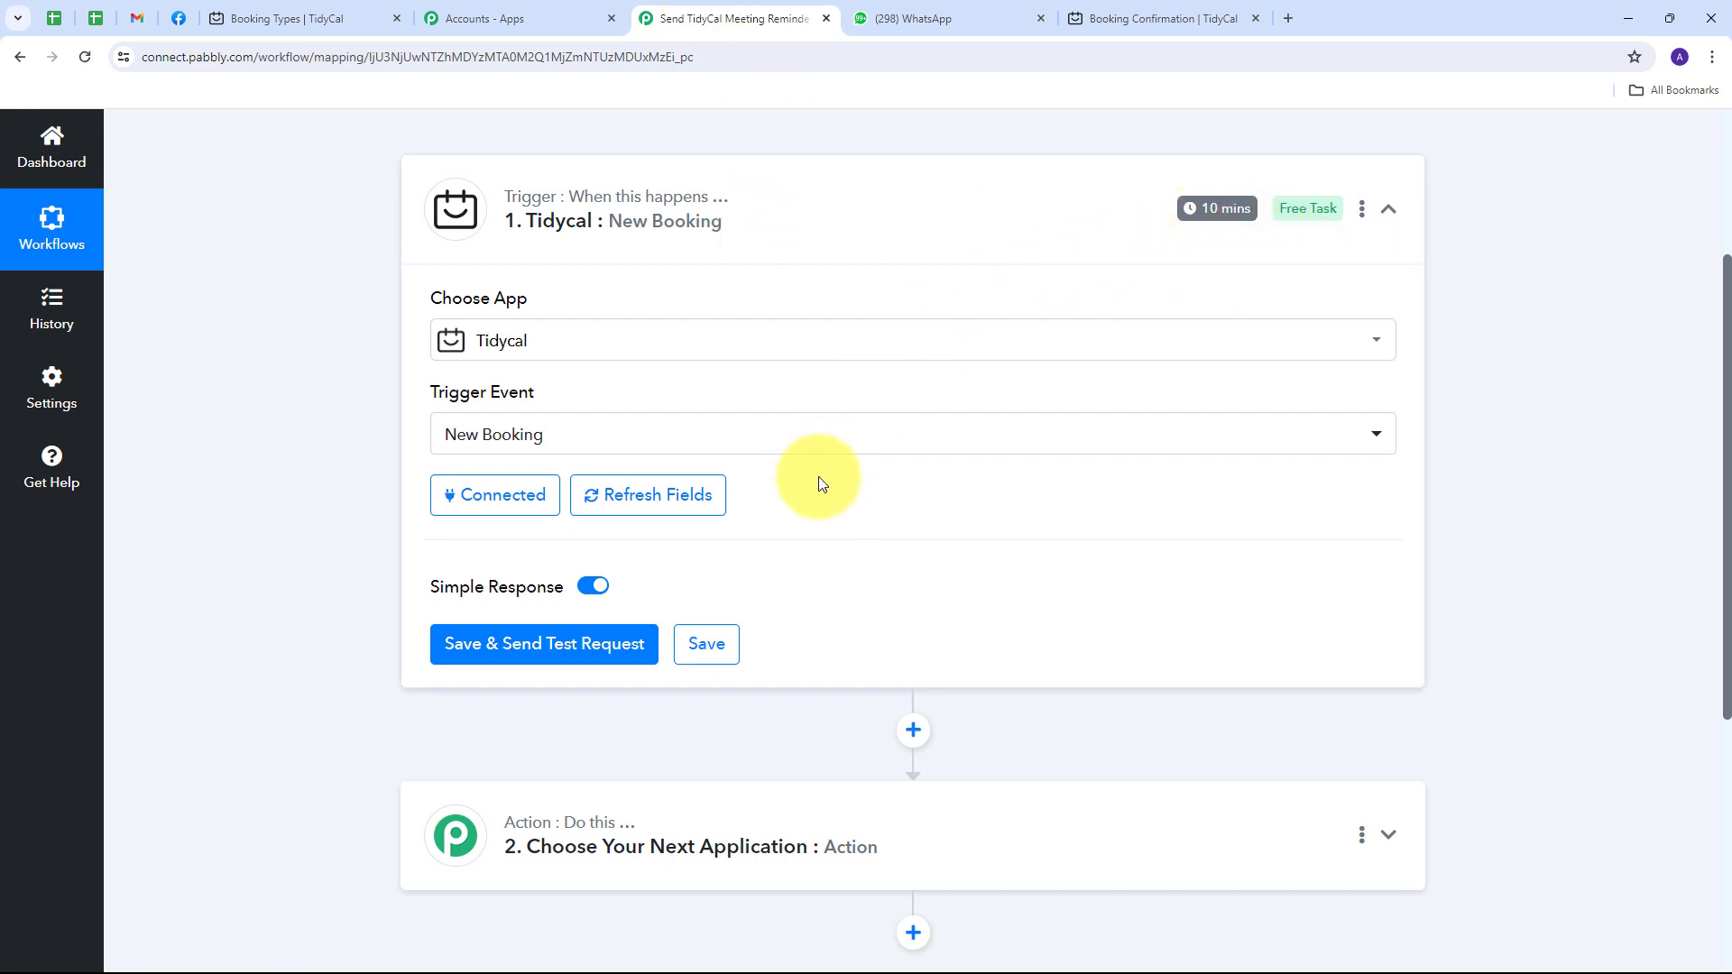
{"action": "left_click", "coordinate": [535, 665]}
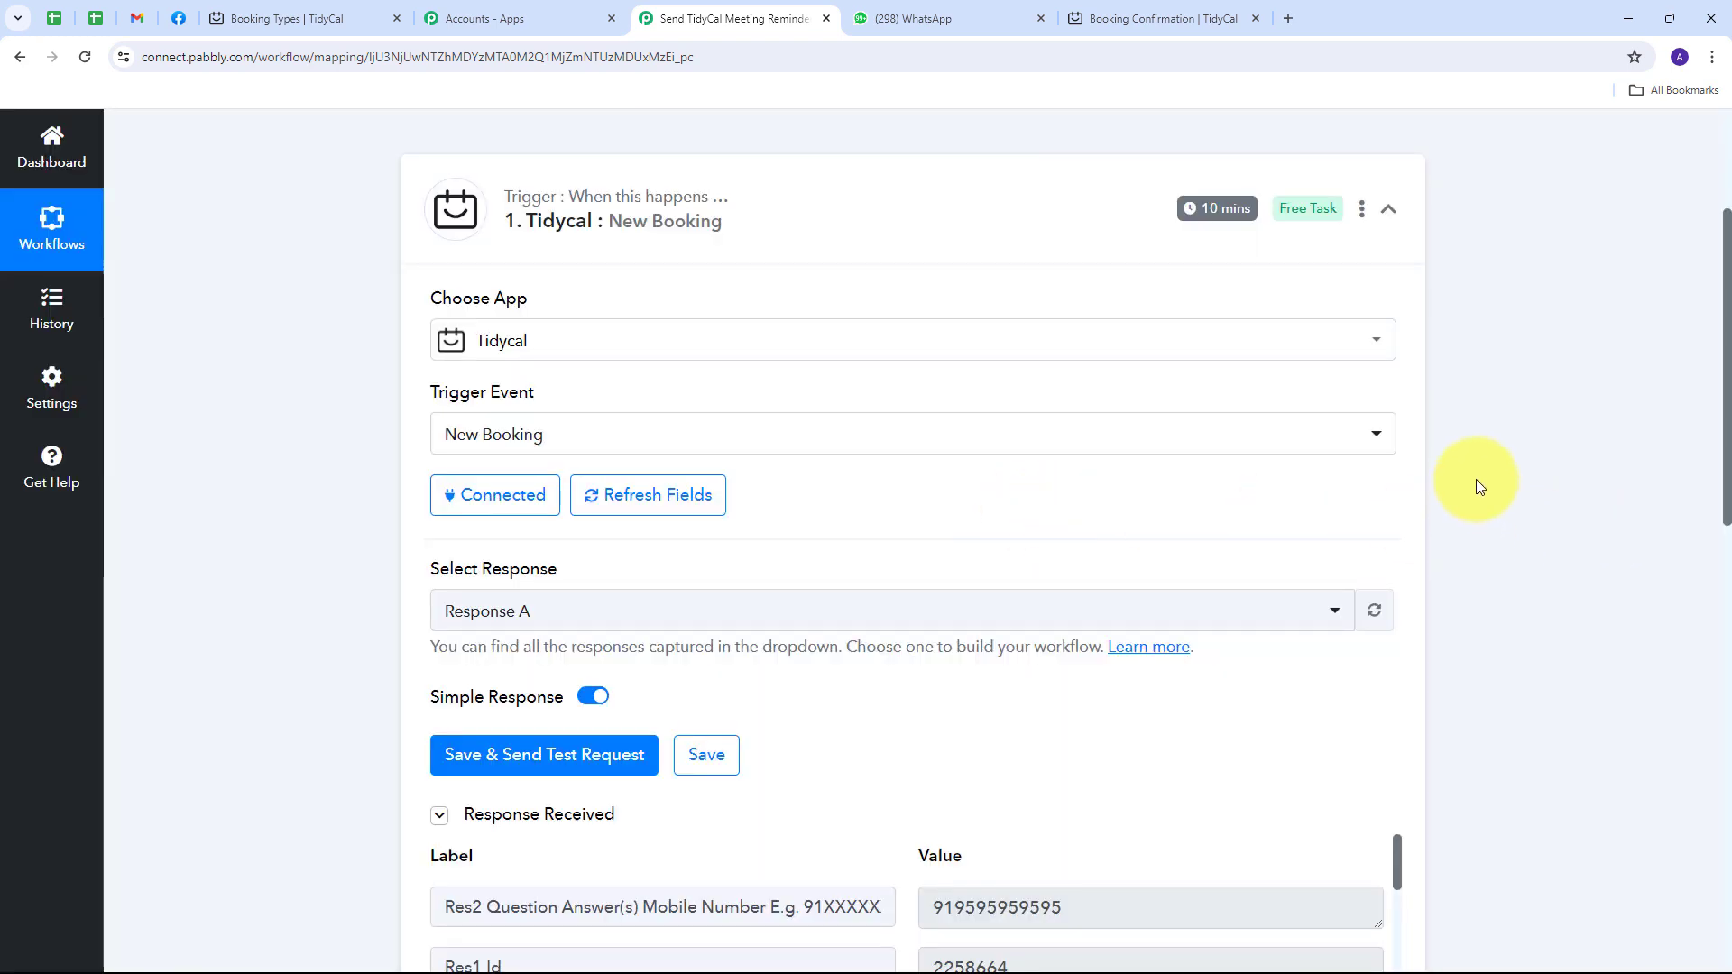
- Examine the mobile number, booking and contact IDs, and start and end times in the trigger's received response
{"action": "scroll", "coordinate": [1476, 479], "scroll_direction": "down", "scroll_amount": 6}
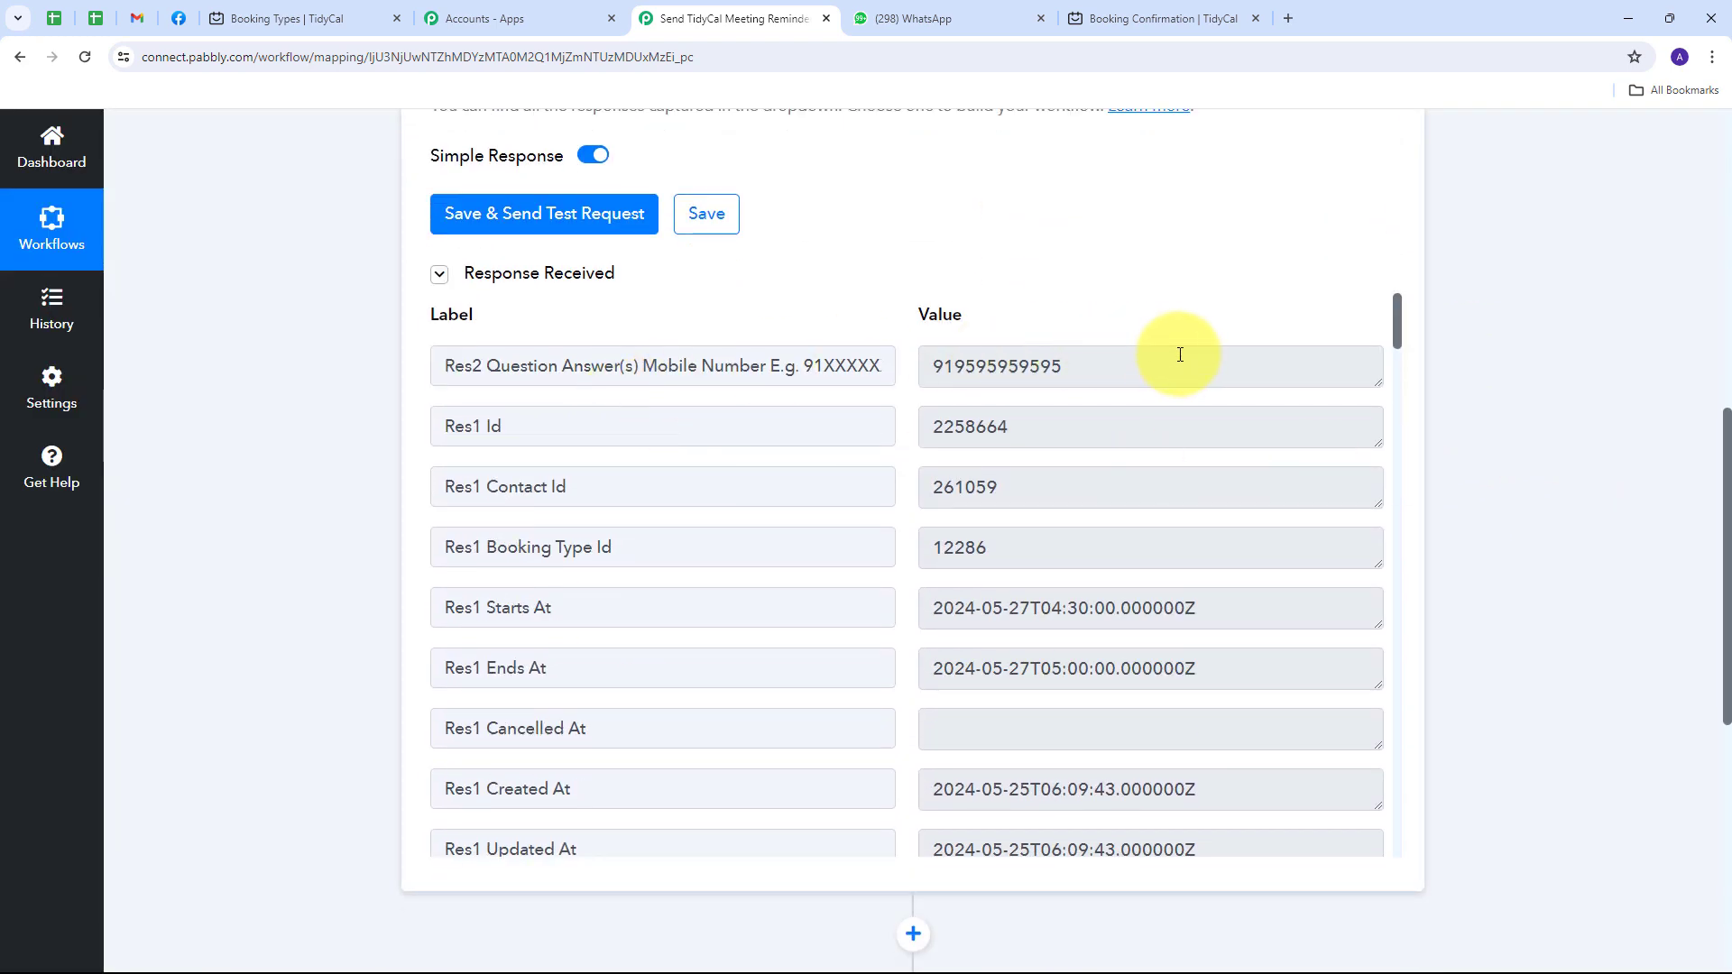
{"action": "left_click_drag", "start_coordinate": [1179, 361], "coordinate": [885, 378]}
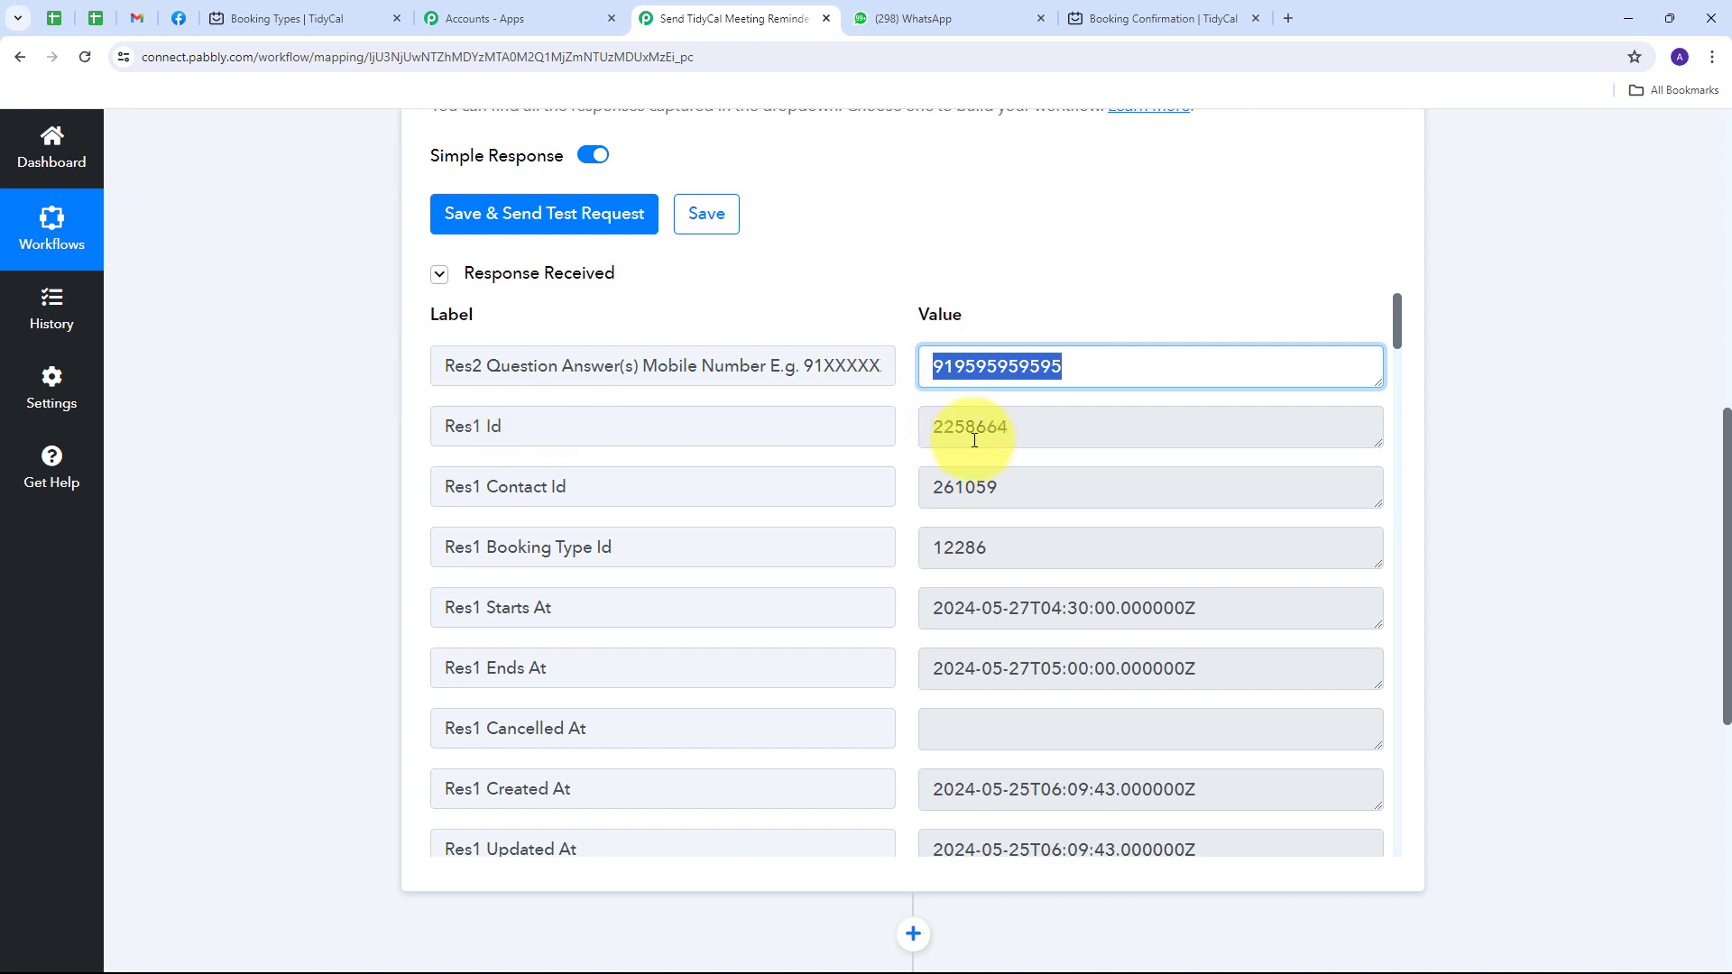
{"action": "left_click_drag", "start_coordinate": [1052, 425], "coordinate": [840, 442]}
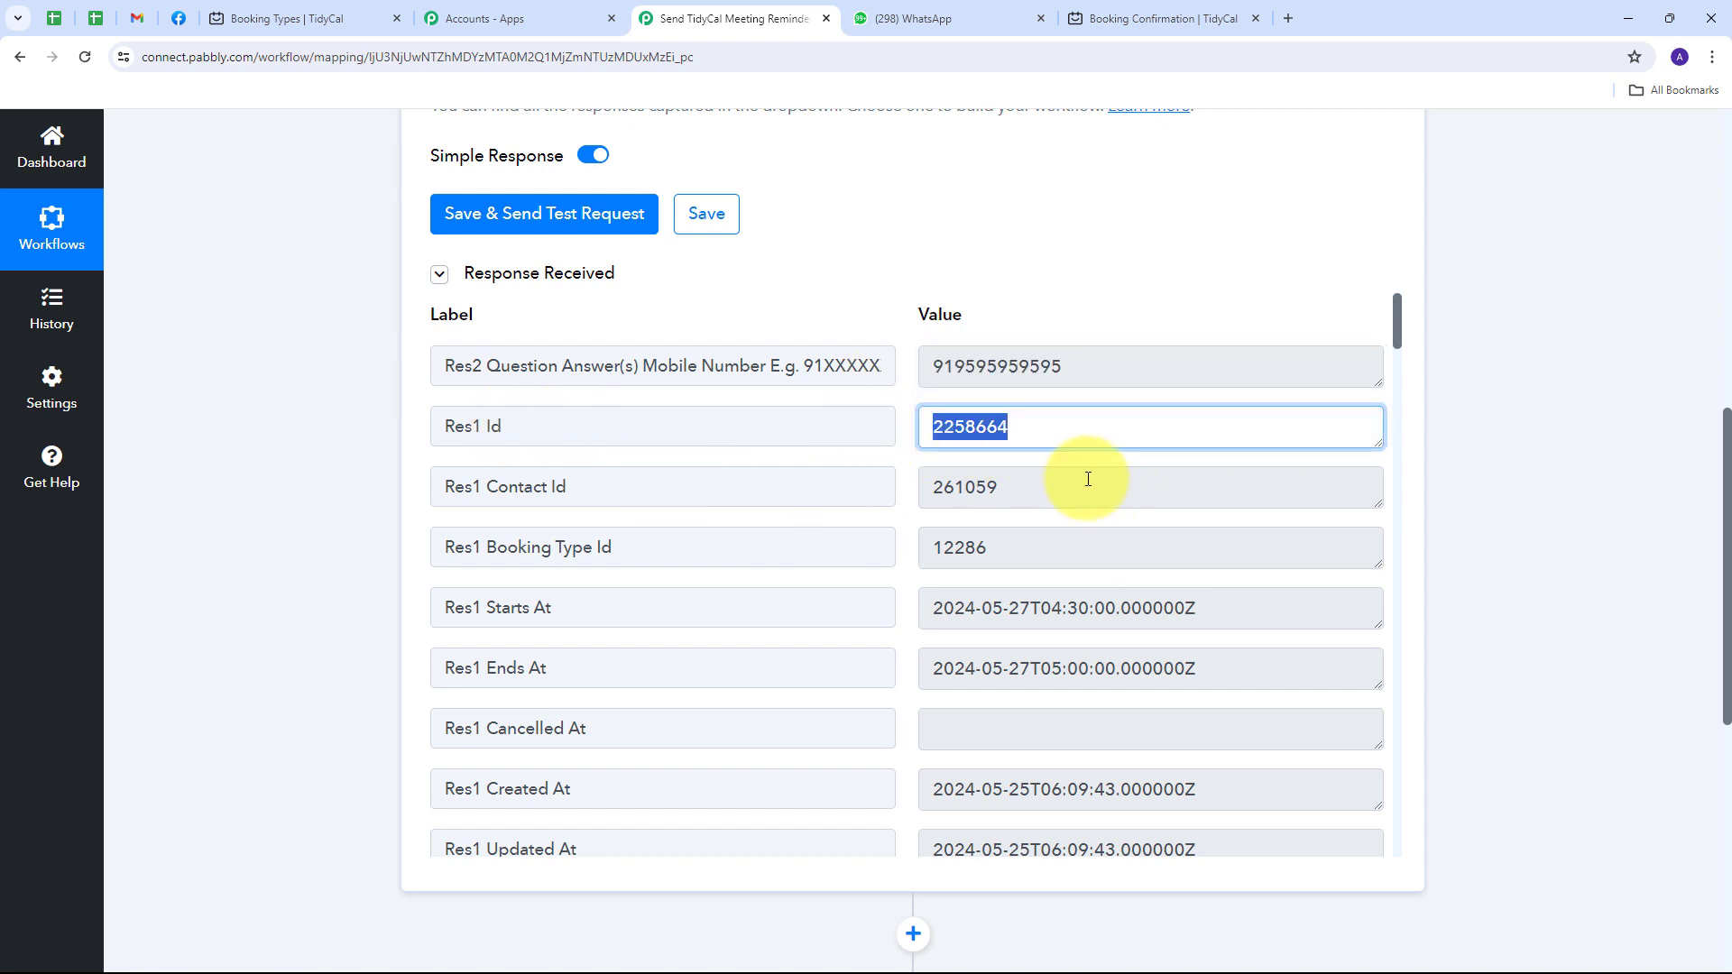
{"action": "left_click_drag", "start_coordinate": [1090, 483], "coordinate": [851, 479]}
{"action": "scroll", "coordinate": [682, 498], "scroll_direction": "down", "scroll_amount": 1}
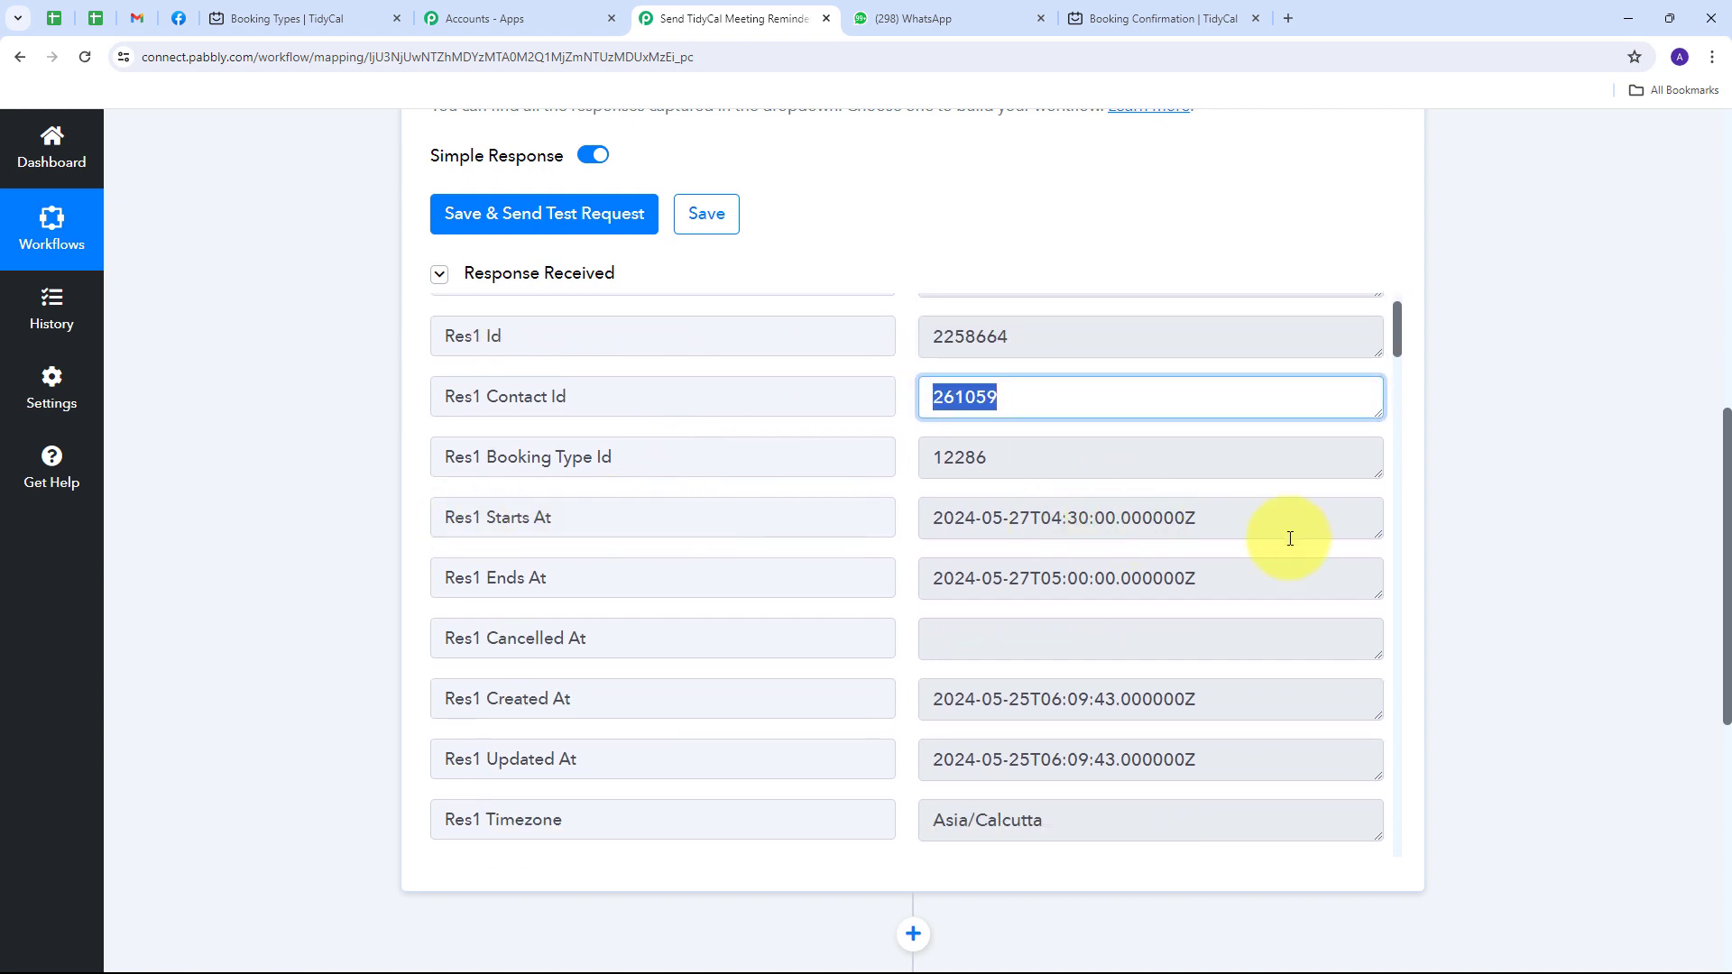
{"action": "left_click", "coordinate": [925, 519]}
{"action": "left_click_drag", "start_coordinate": [926, 519], "coordinate": [1161, 542]}
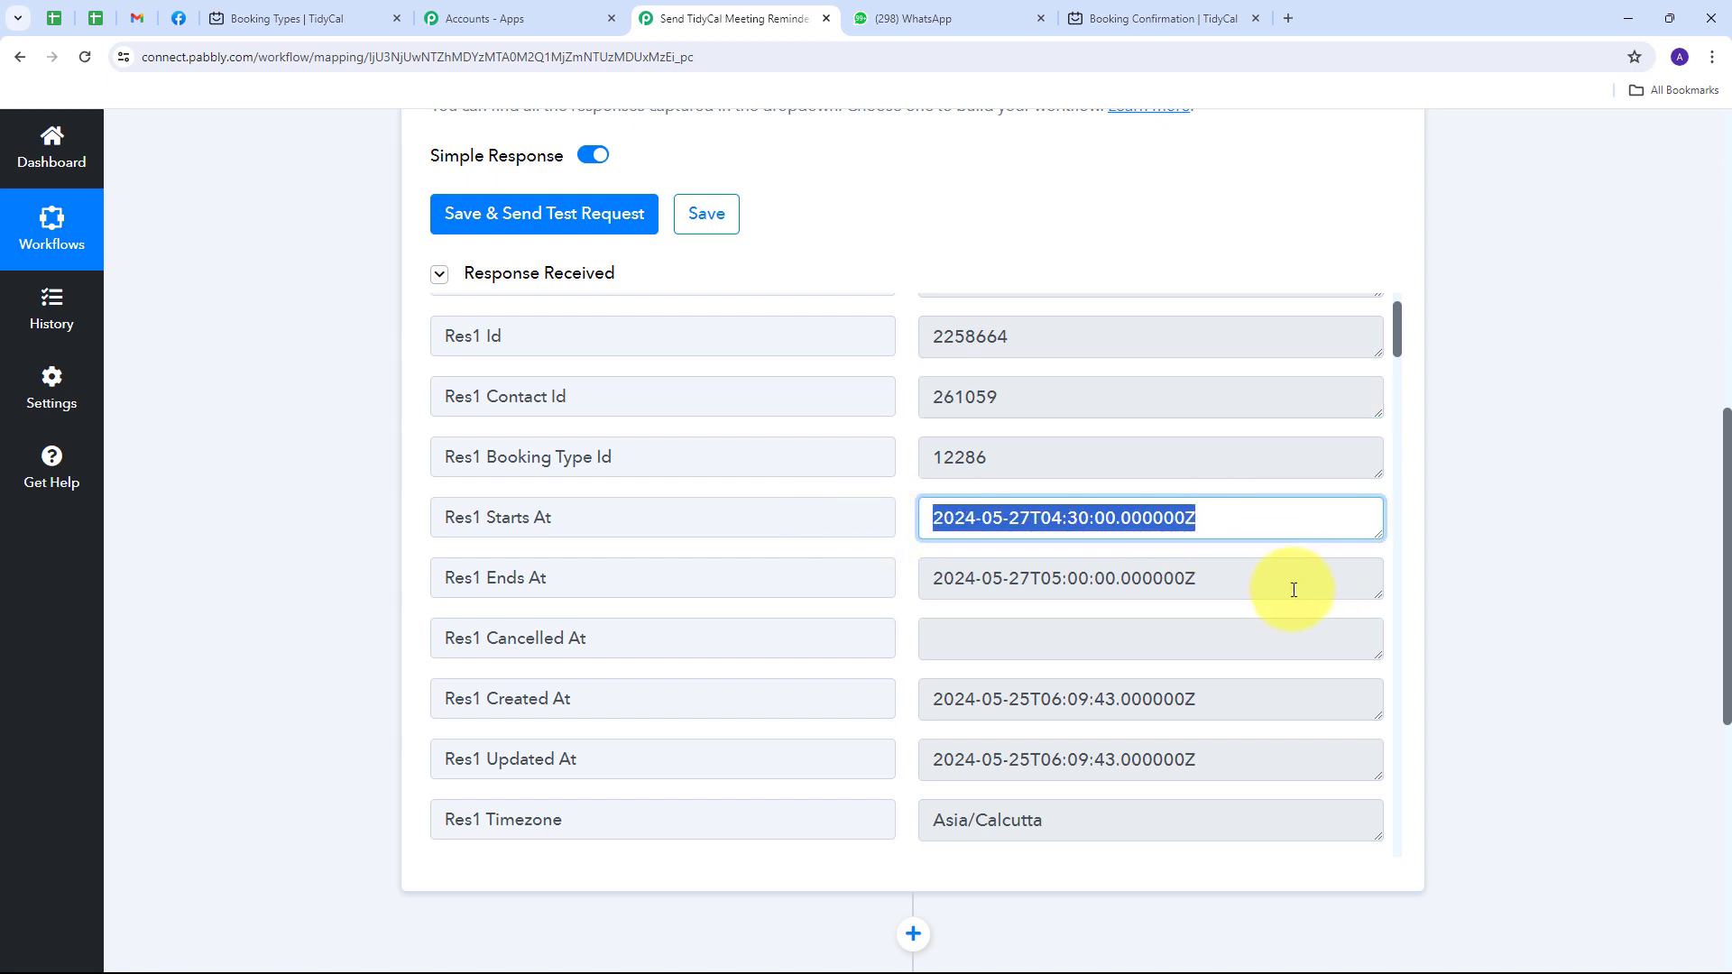
{"action": "left_click_drag", "start_coordinate": [1283, 587], "coordinate": [908, 582]}
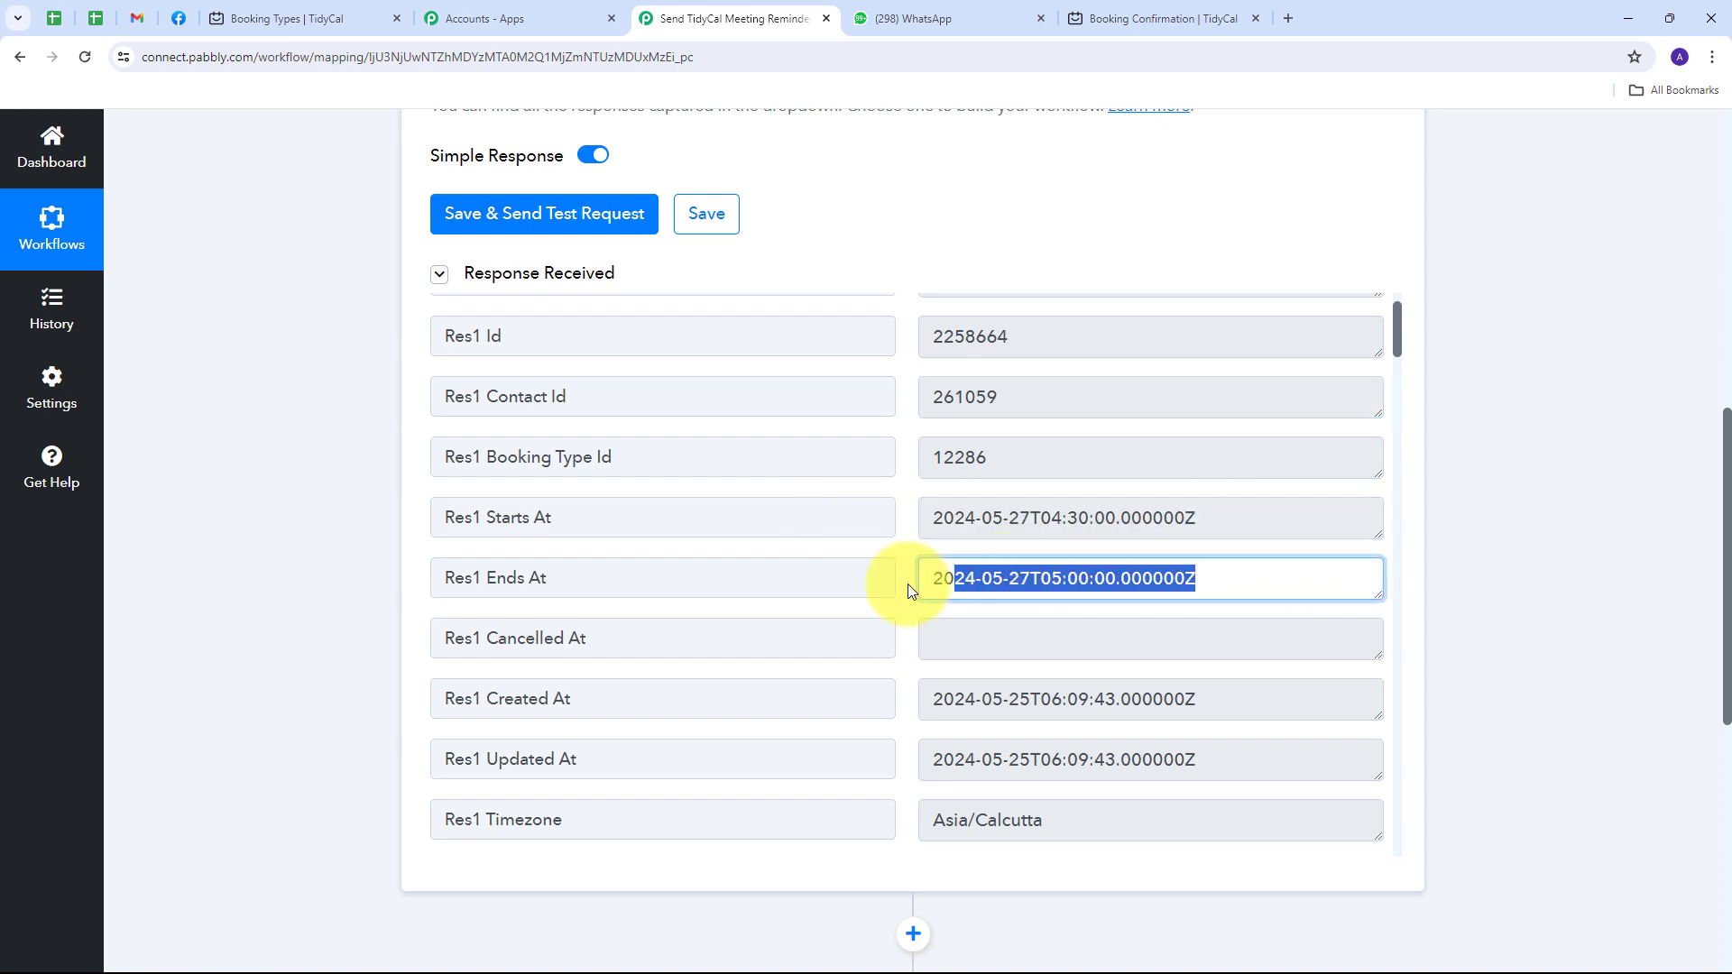
{"action": "left_click", "coordinate": [932, 521]}
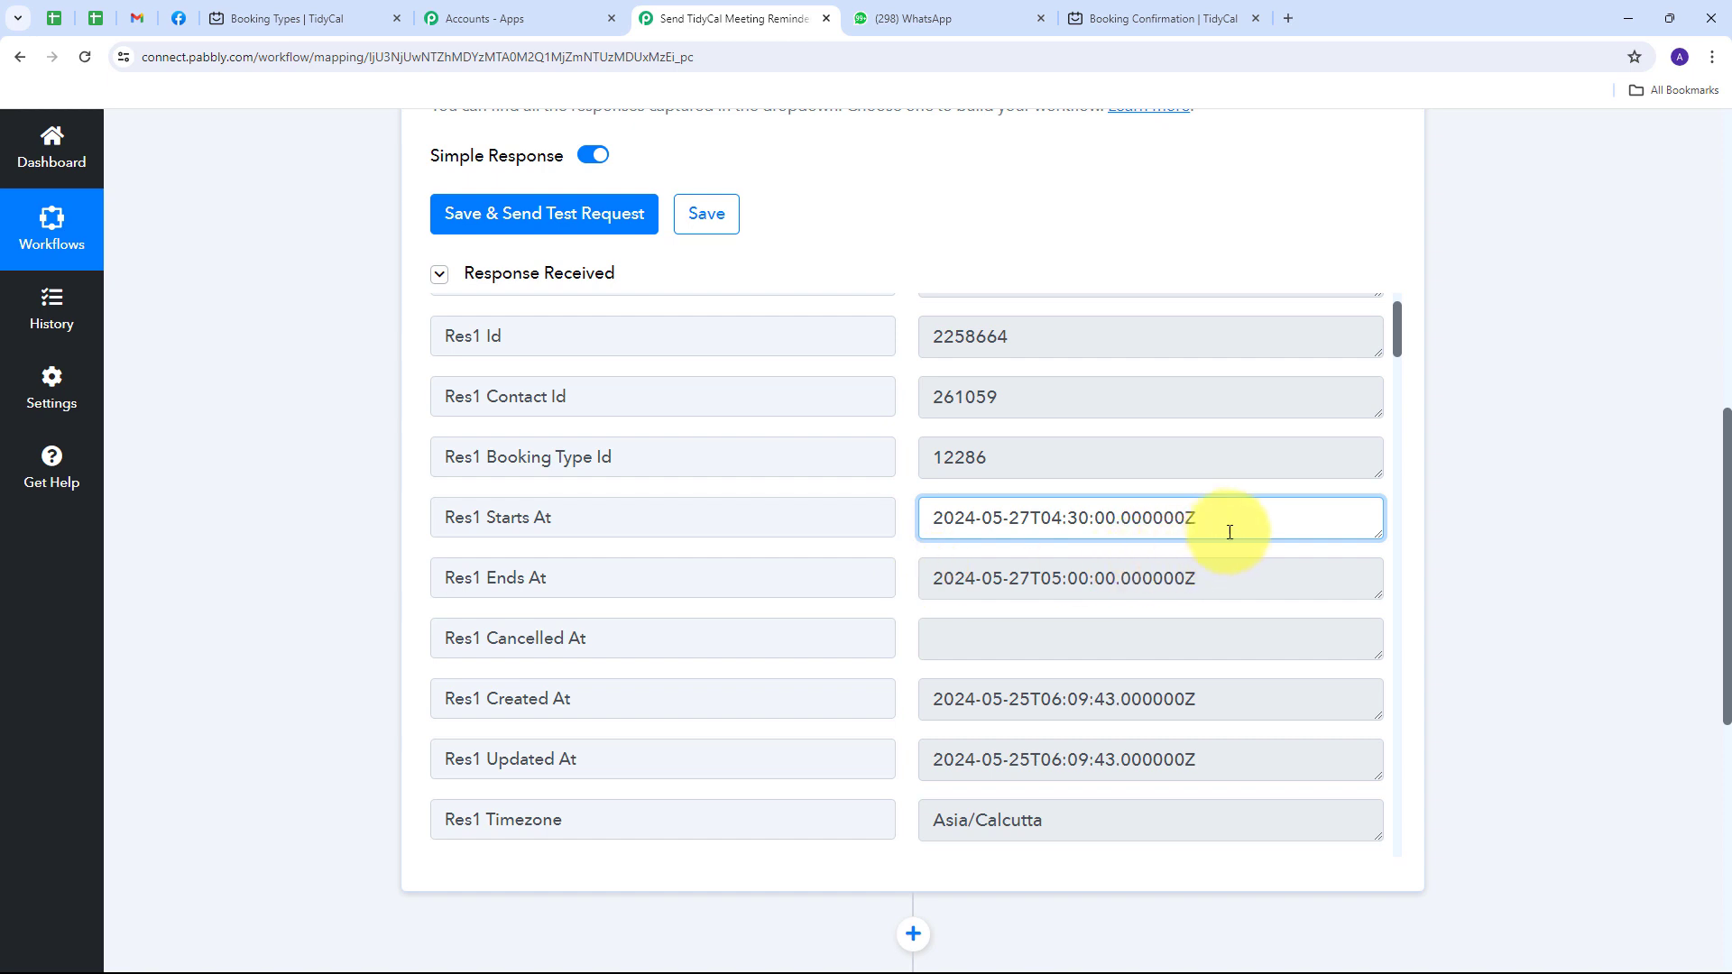
{"action": "left_click_drag", "start_coordinate": [1262, 521], "coordinate": [911, 545]}
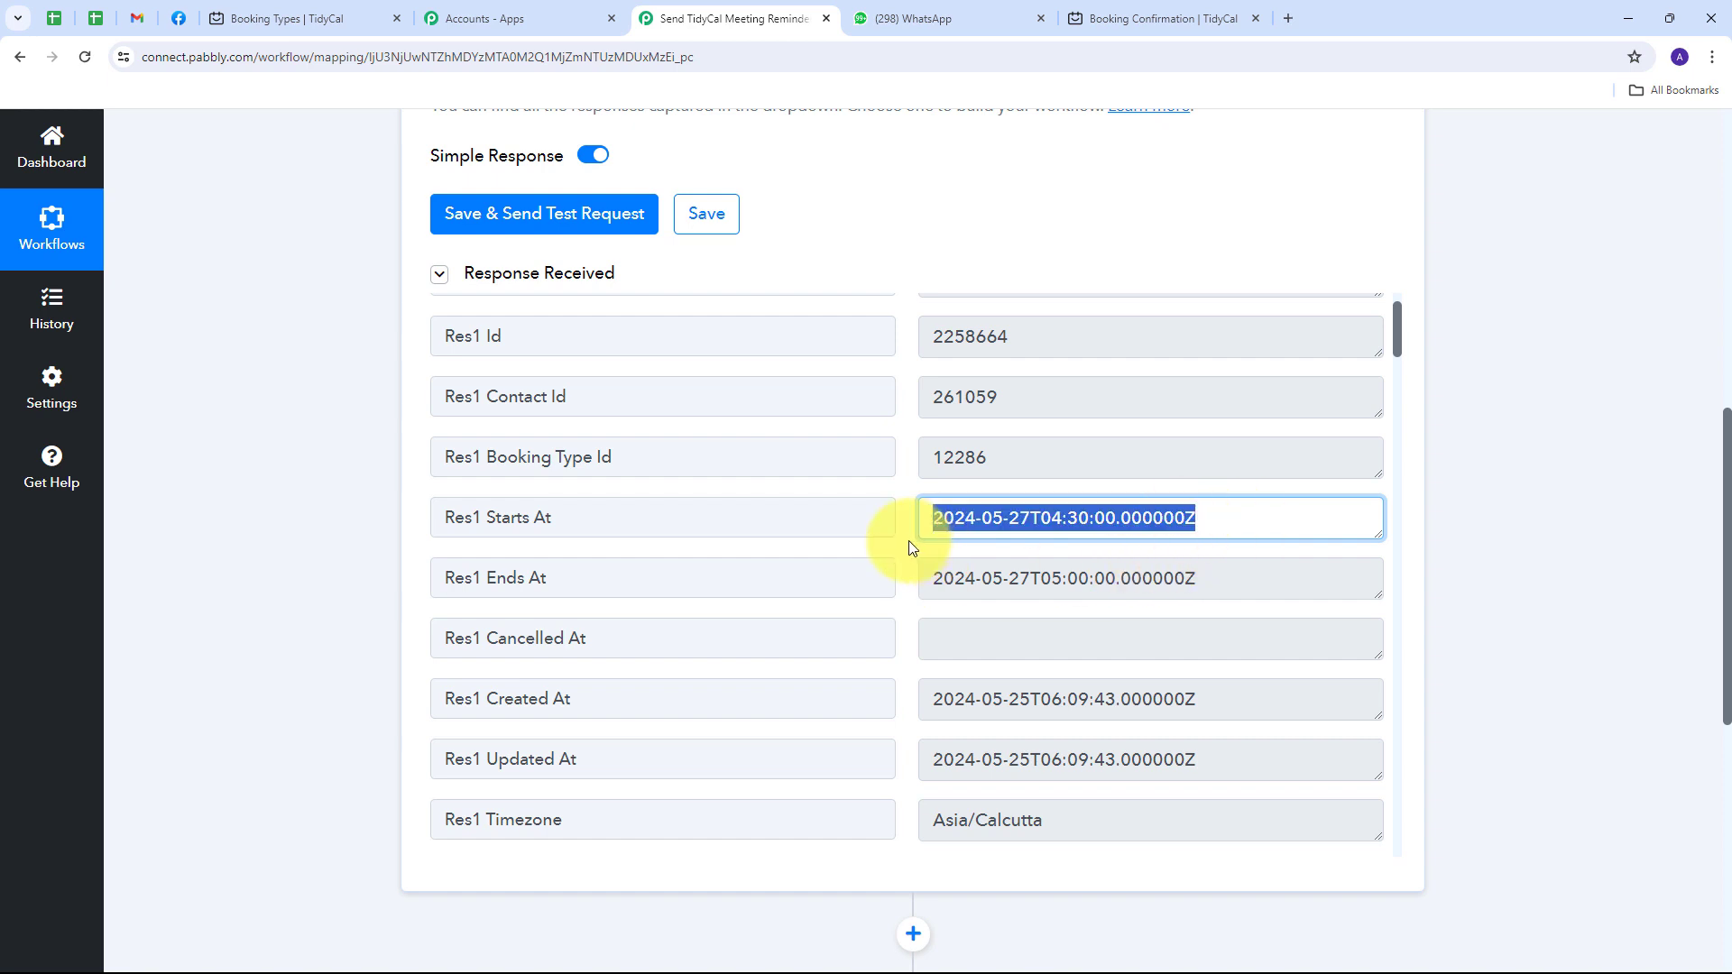
{"action": "left_click", "coordinate": [1053, 524]}
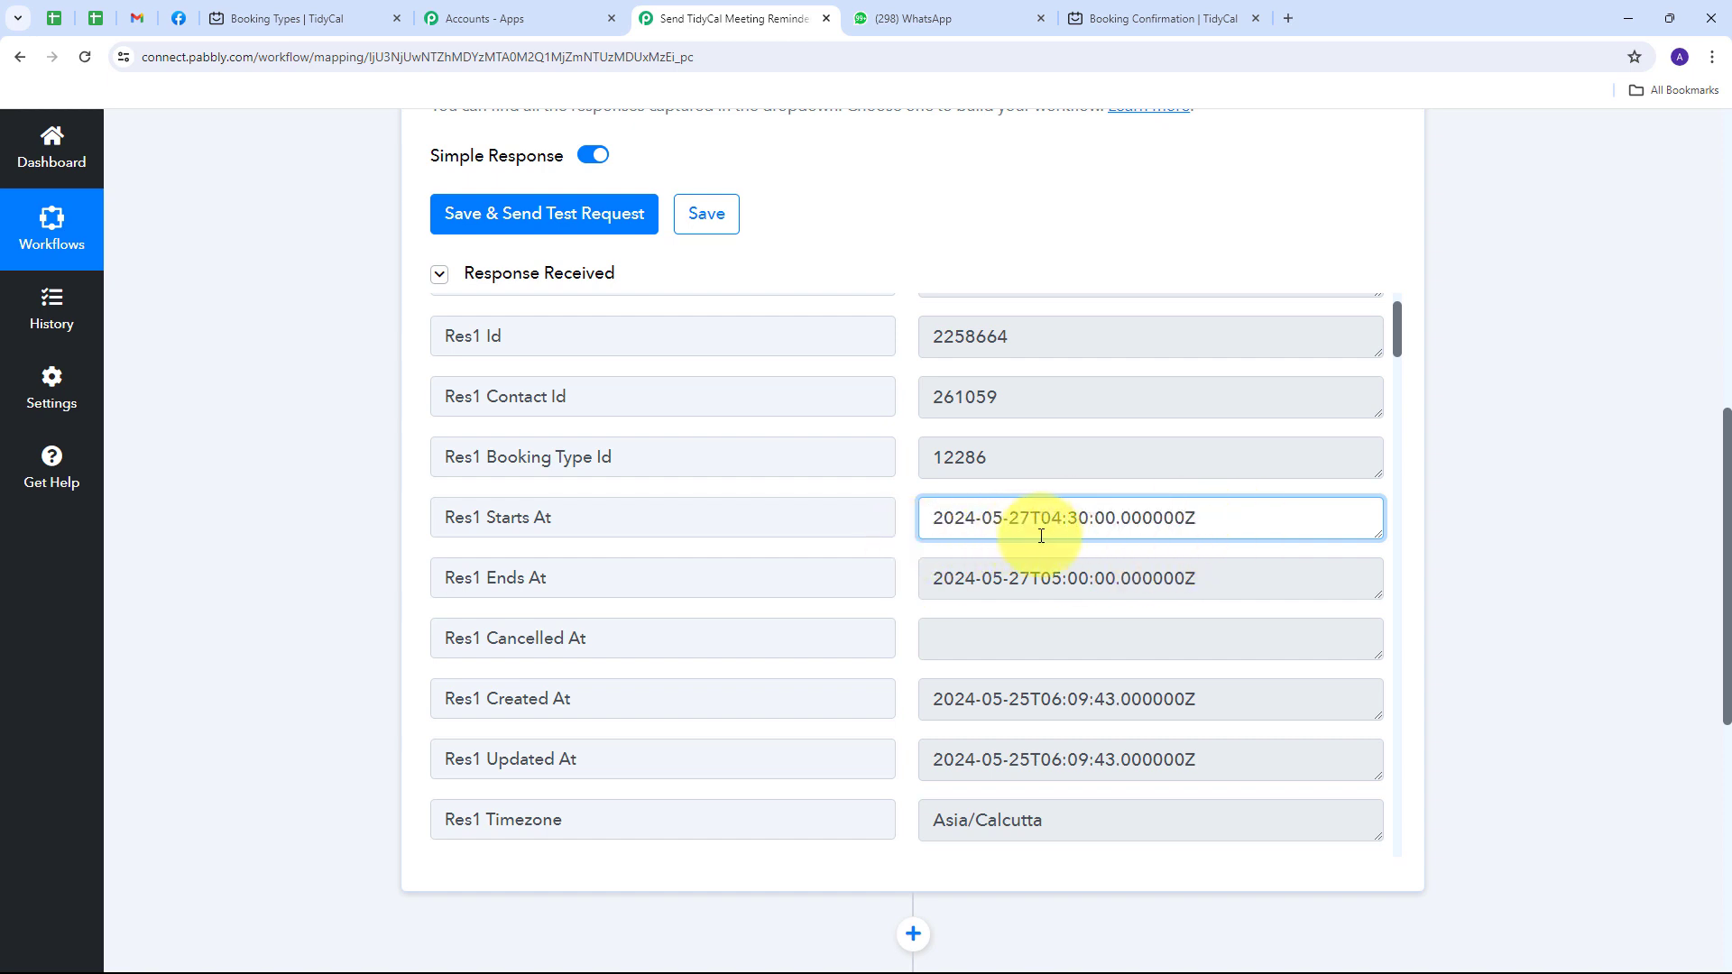
- Examine the booking type title, contact name and contact email in the response, and the polling interval of the Tidycal trigger
{"action": "scroll", "coordinate": [1035, 522], "scroll_direction": "down", "scroll_amount": 10}
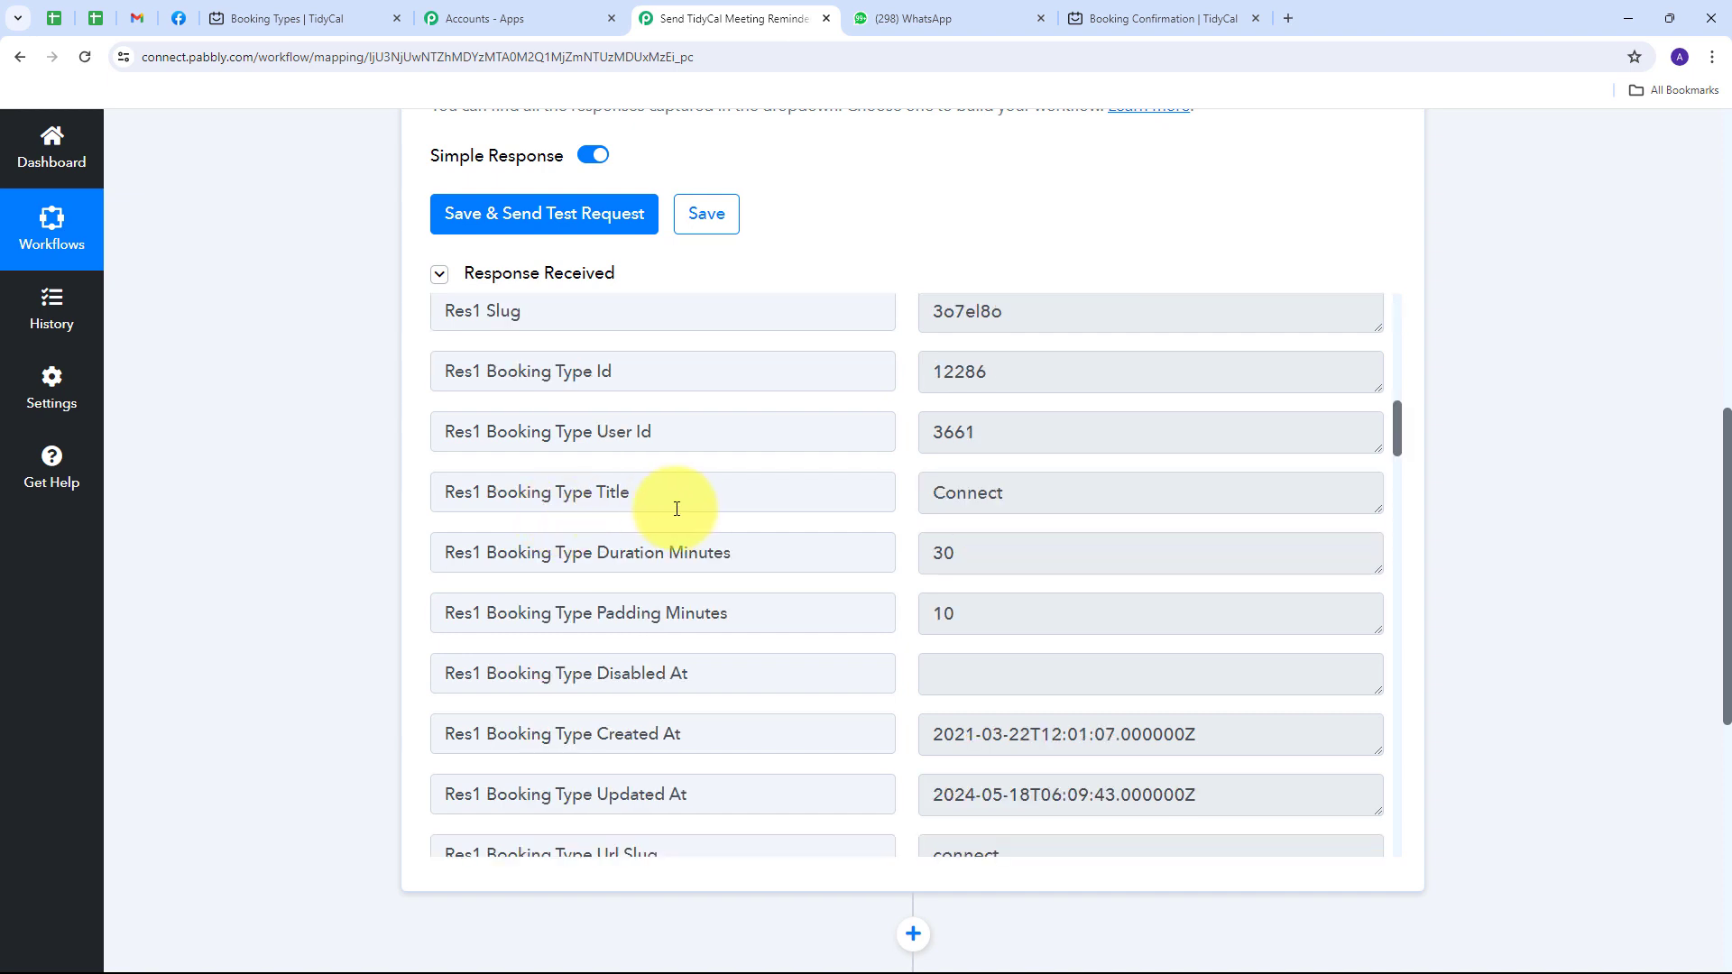
{"action": "left_click_drag", "start_coordinate": [1117, 491], "coordinate": [809, 499]}
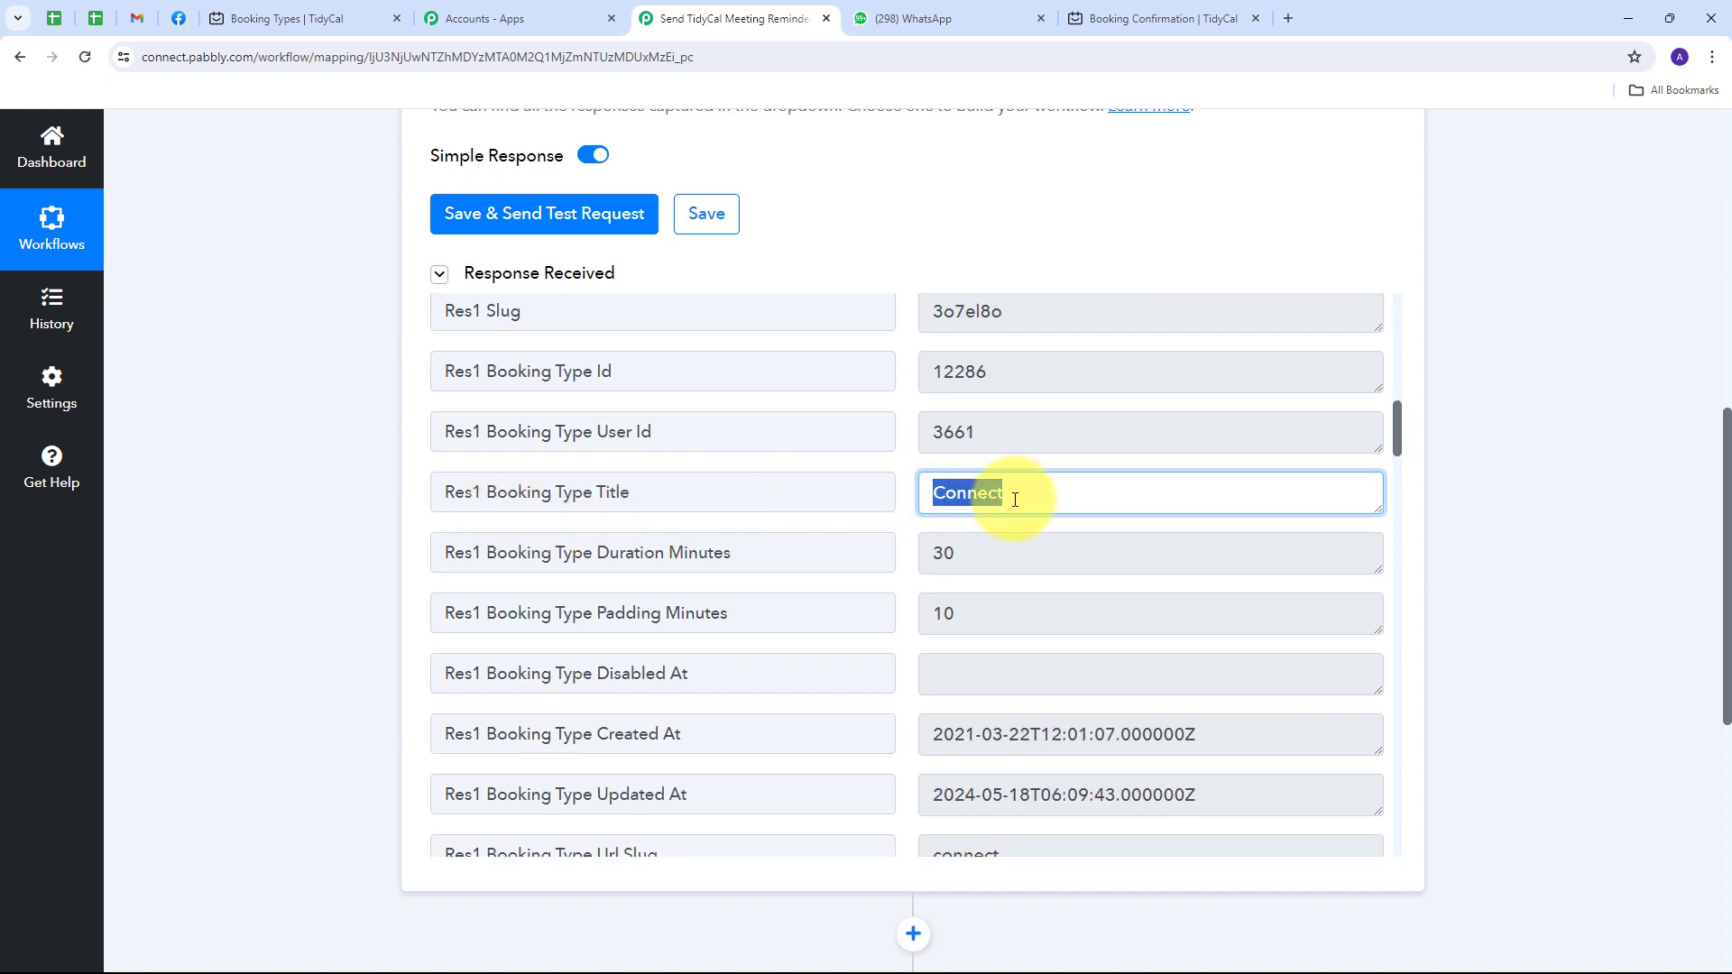
{"action": "scroll", "coordinate": [1115, 504], "scroll_direction": "down", "scroll_amount": 12}
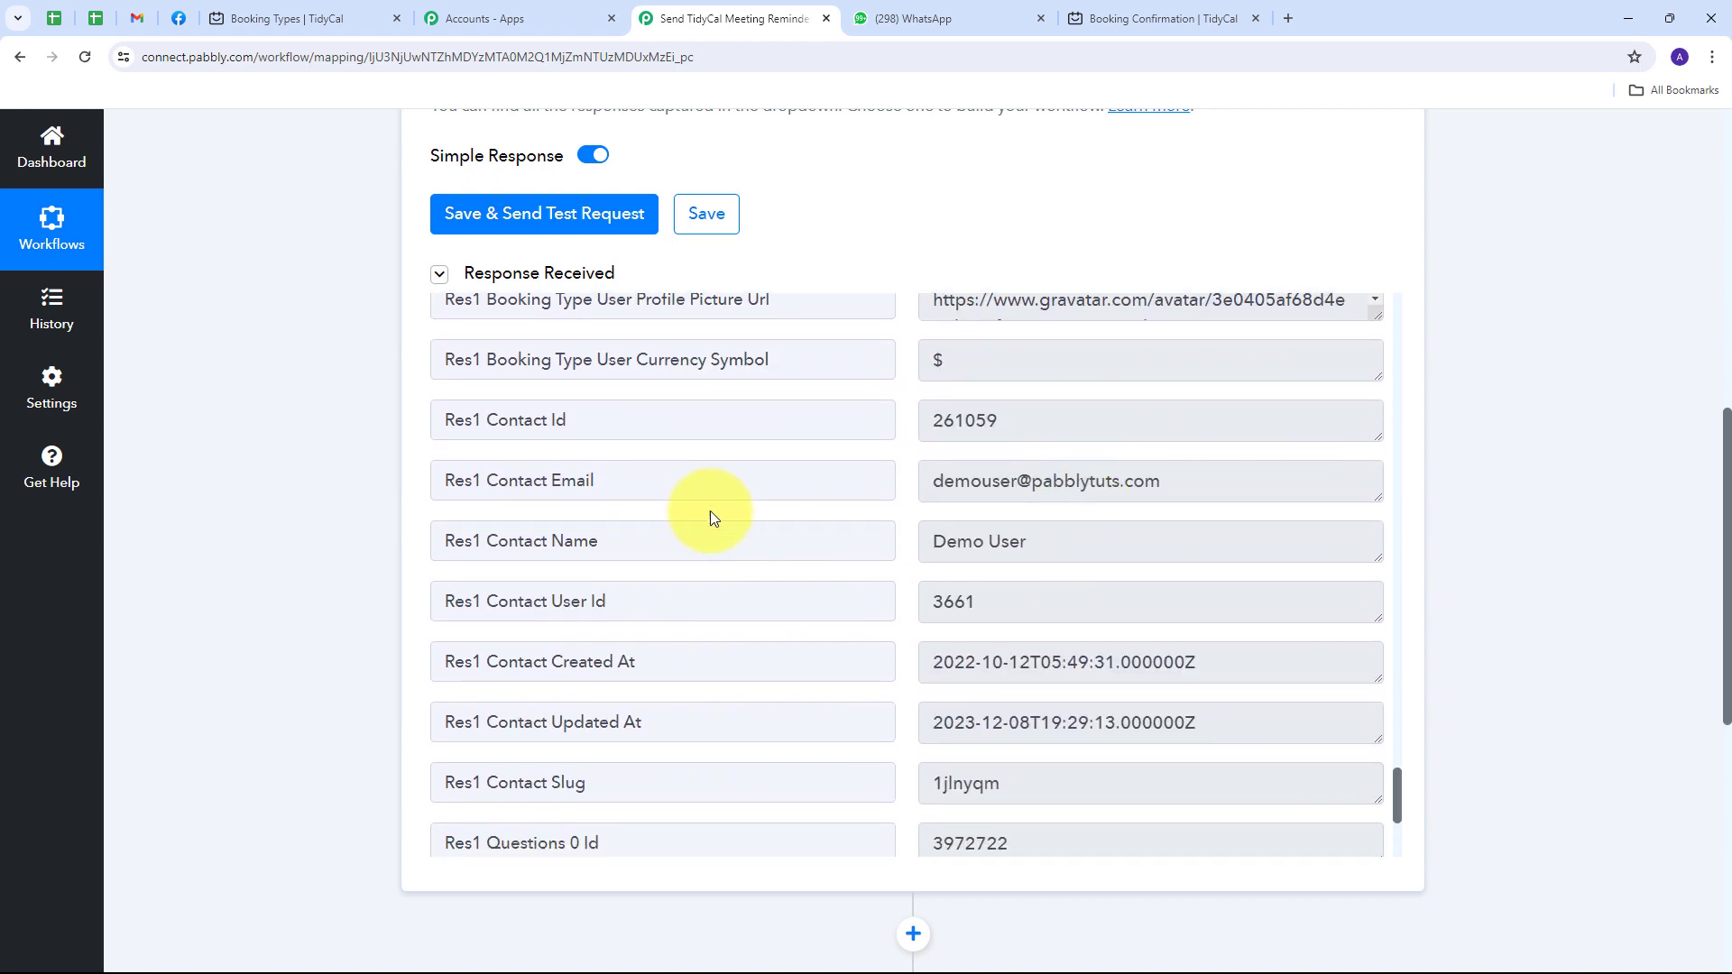
{"action": "left_click_drag", "start_coordinate": [1045, 545], "coordinate": [913, 561]}
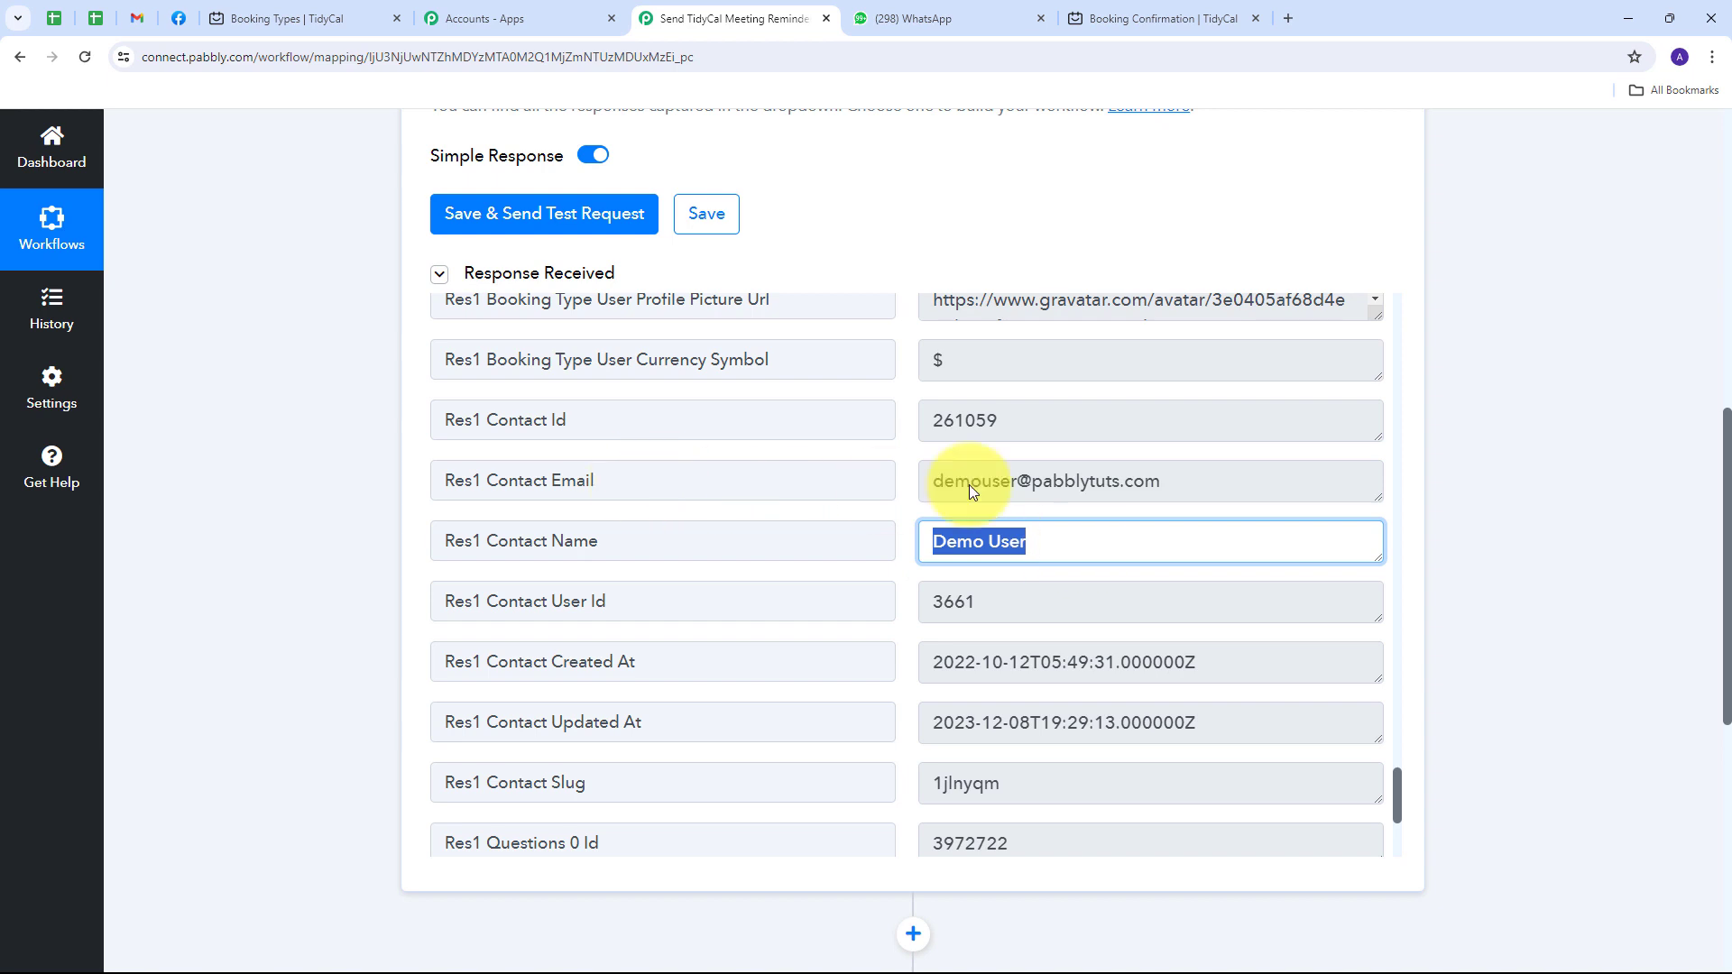
{"action": "left_click_drag", "start_coordinate": [1229, 479], "coordinate": [813, 468]}
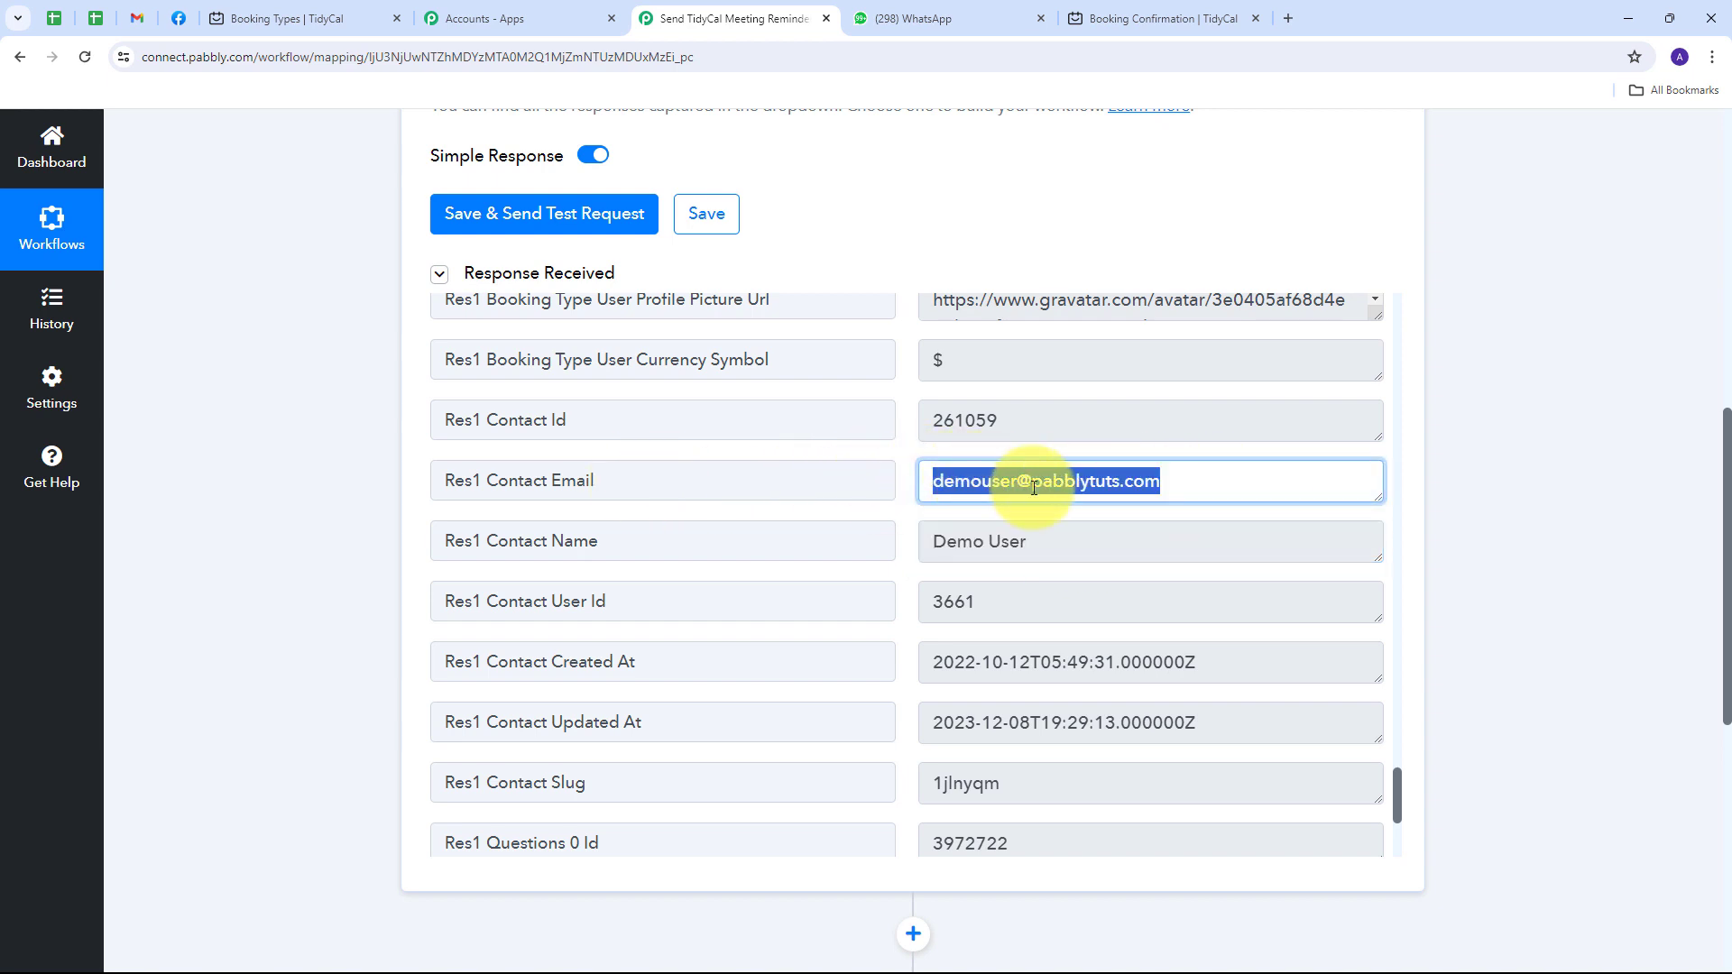
{"action": "left_click", "coordinate": [908, 585]}
{"action": "scroll", "coordinate": [908, 585], "scroll_direction": "up", "scroll_amount": 1}
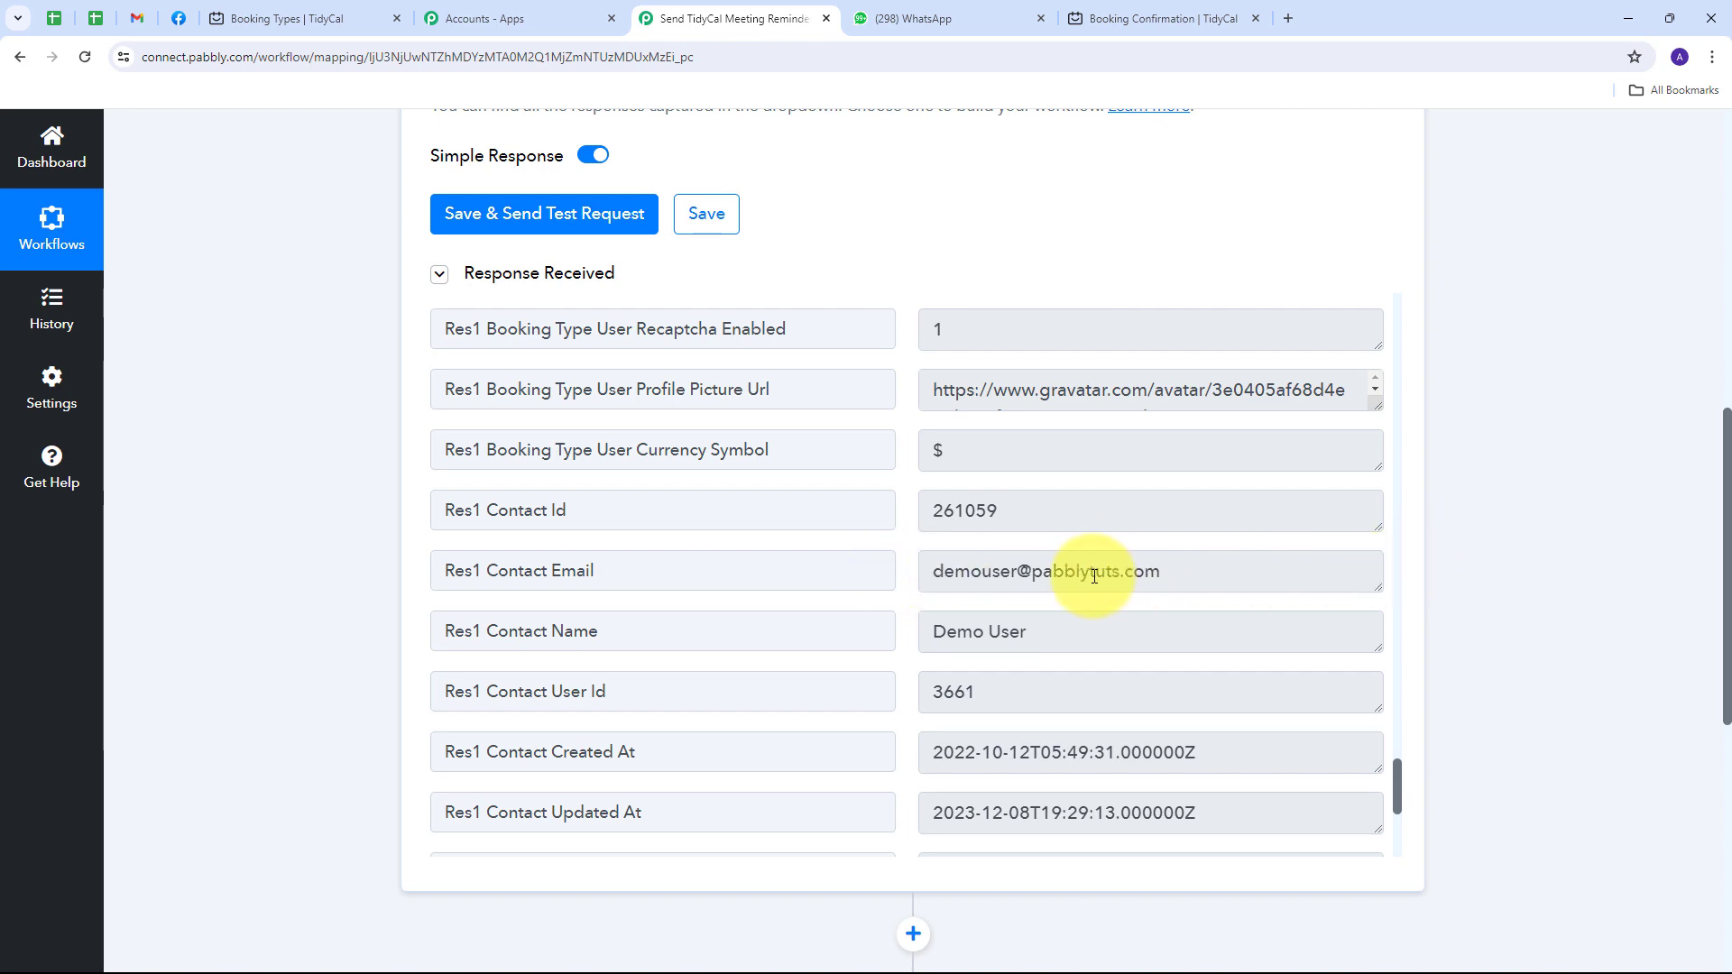
{"action": "scroll", "coordinate": [1487, 528], "scroll_direction": "up", "scroll_amount": 3}
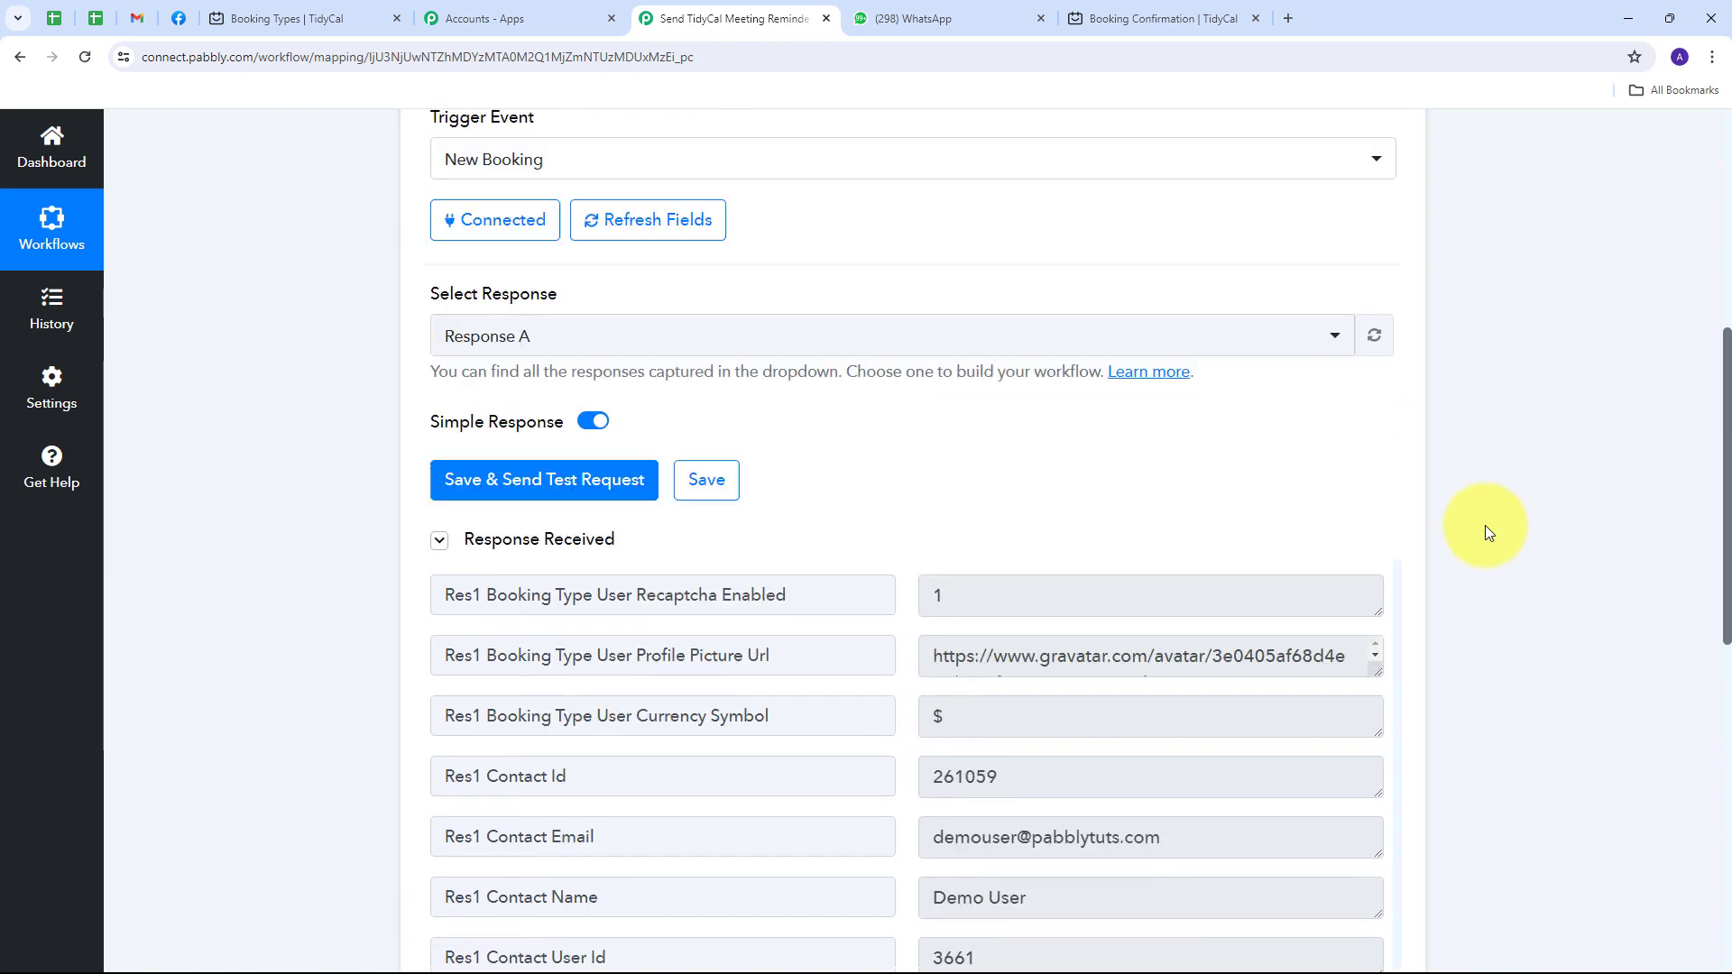
{"action": "scroll", "coordinate": [1486, 532], "scroll_direction": "up", "scroll_amount": 6}
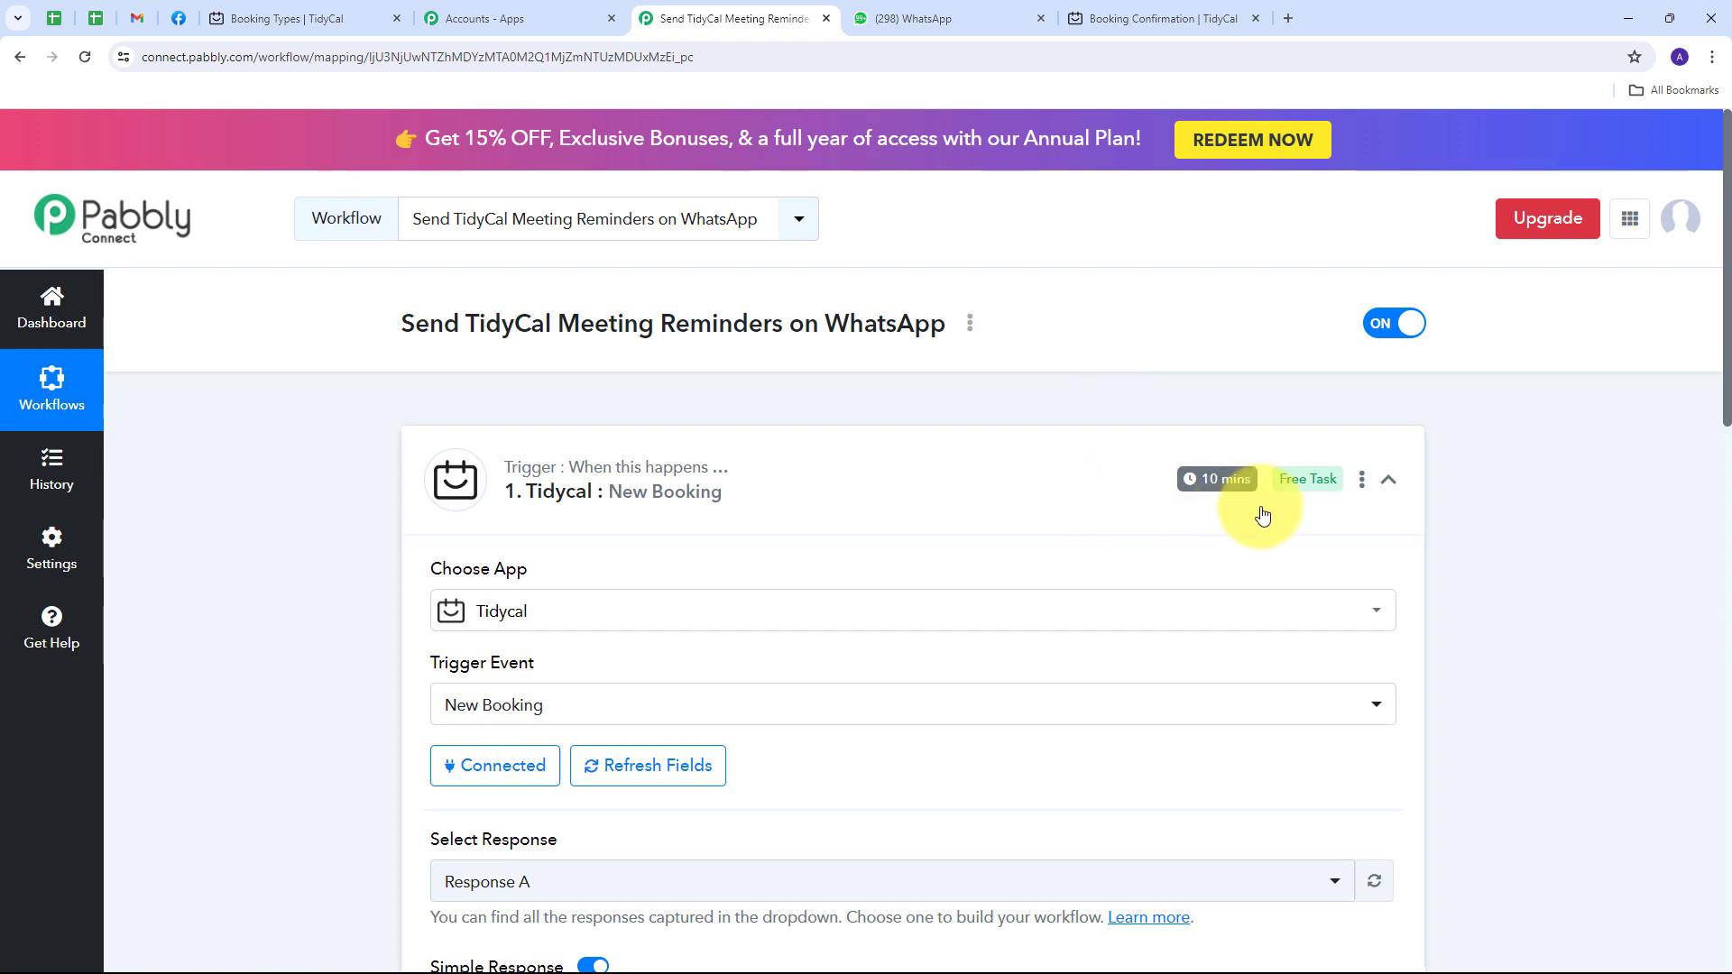
{"action": "scroll", "coordinate": [1490, 444], "scroll_direction": "down", "scroll_amount": 10}
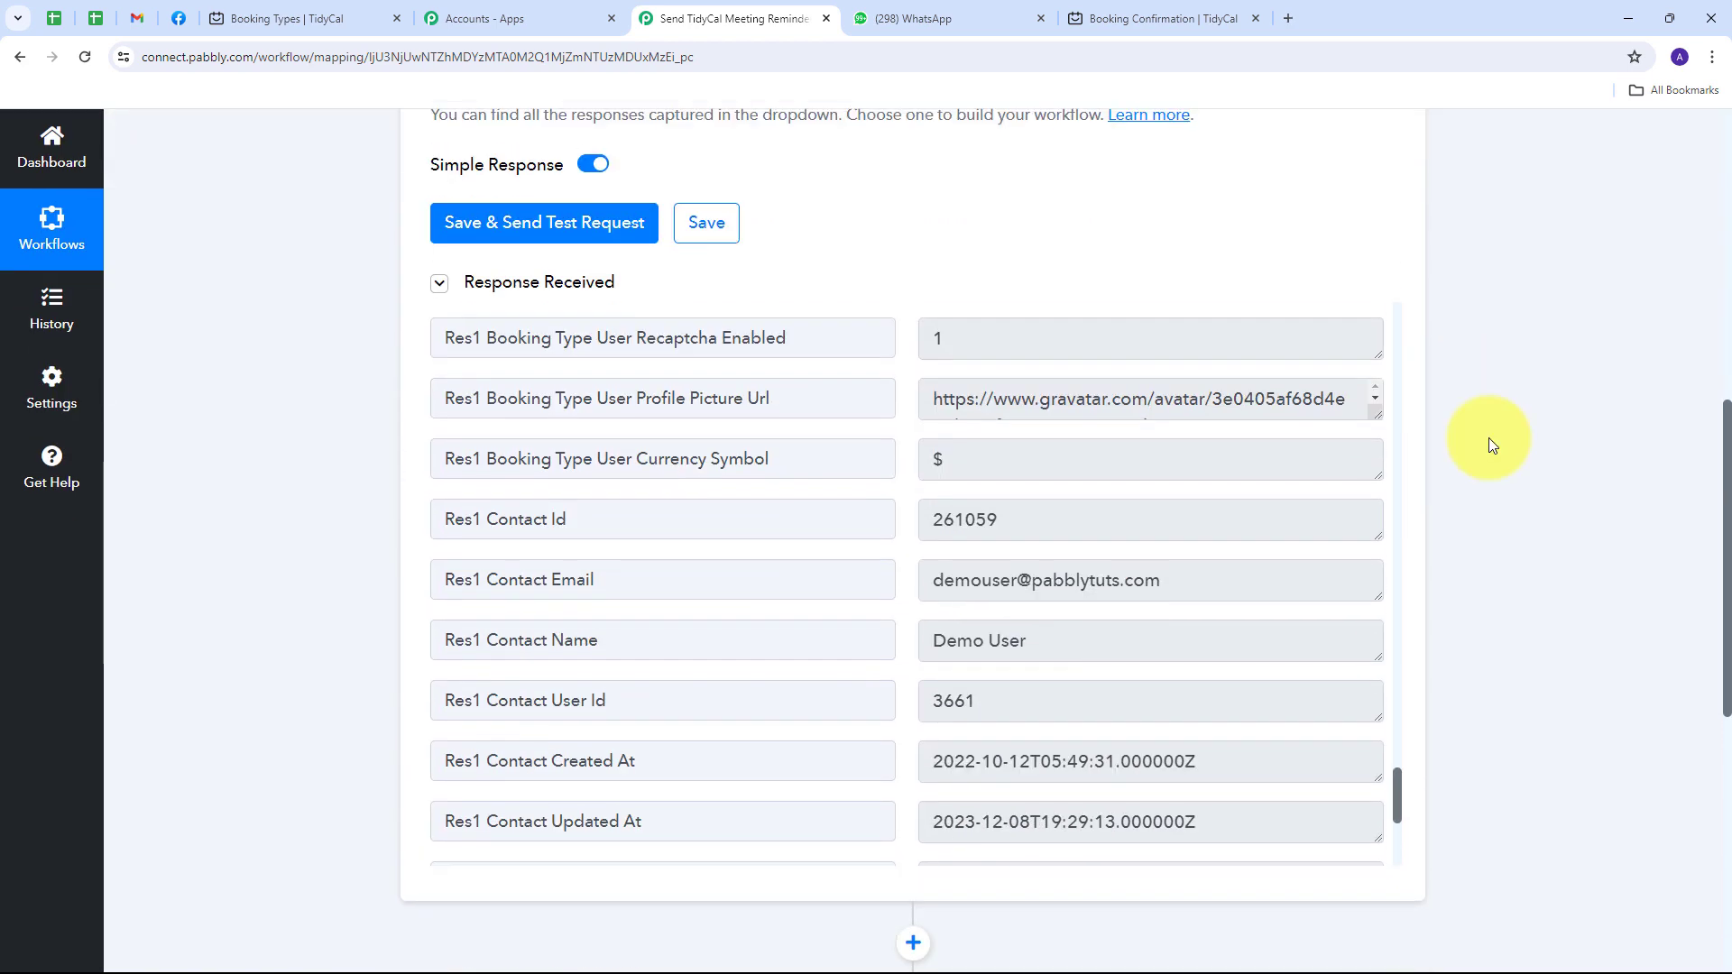
{"action": "scroll", "coordinate": [908, 475], "scroll_direction": "down", "scroll_amount": 2}
{"action": "scroll", "coordinate": [908, 475], "scroll_direction": "up", "scroll_amount": 1}
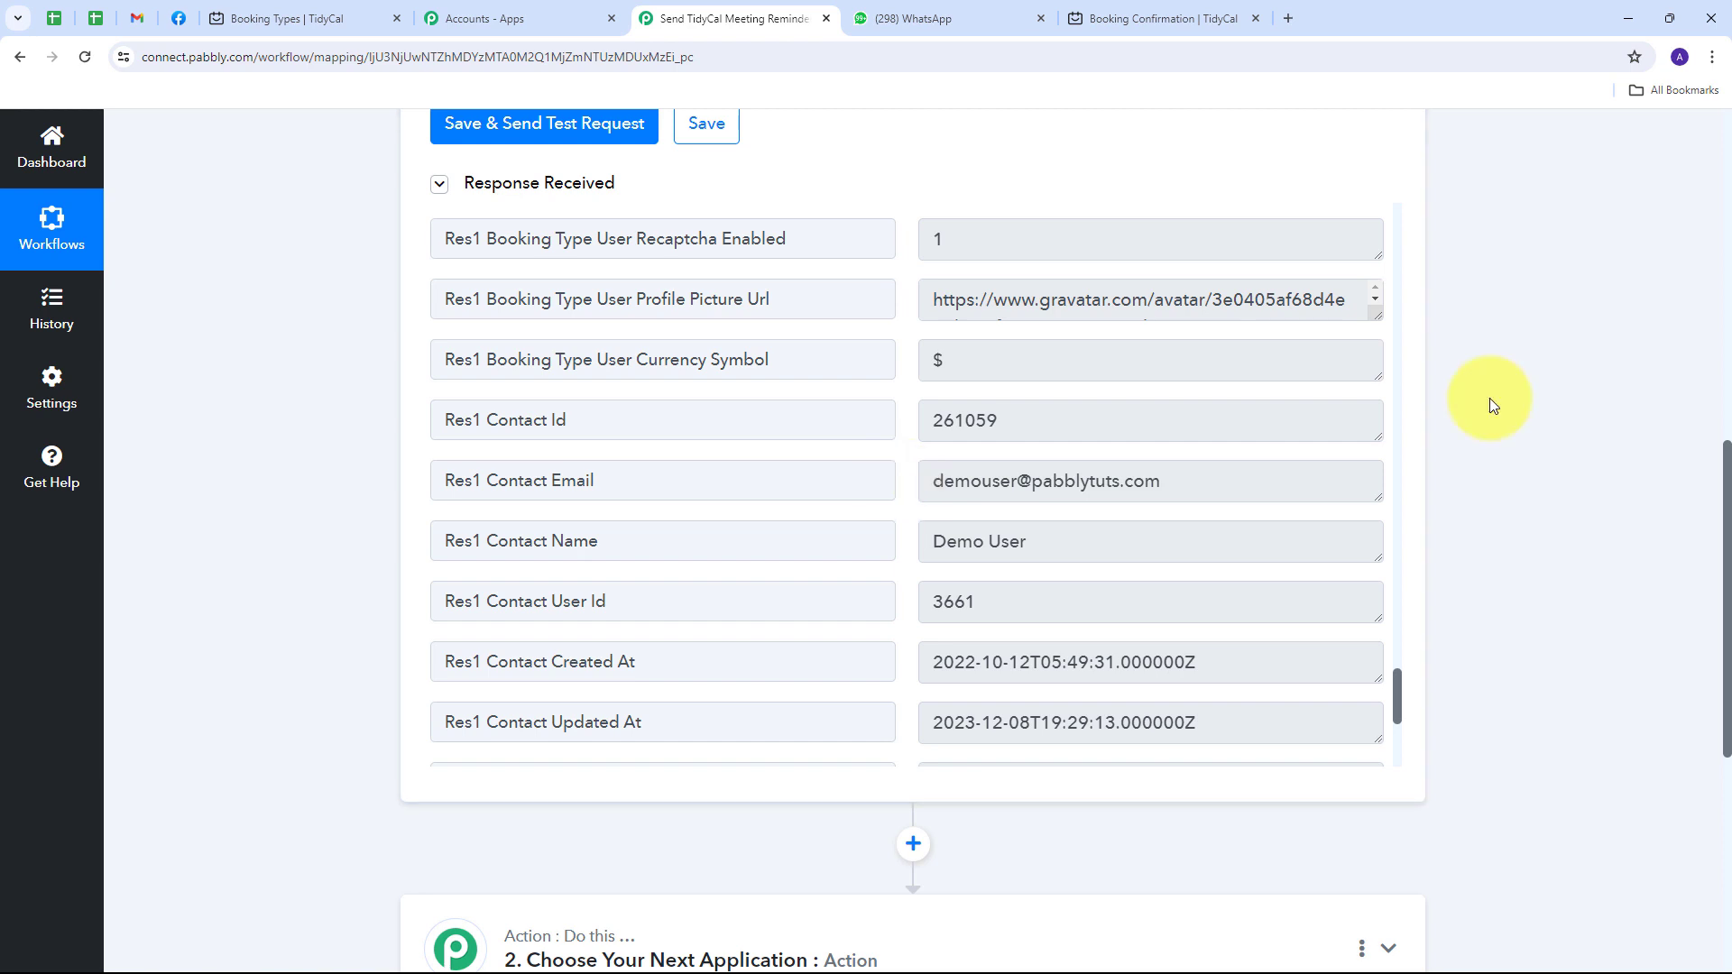
- Set the workflow's first action to Date/Time Formatter (Pabbly) with the Add/Subtract Time event and connect it
{"action": "scroll", "coordinate": [1490, 398], "scroll_direction": "down", "scroll_amount": 6}
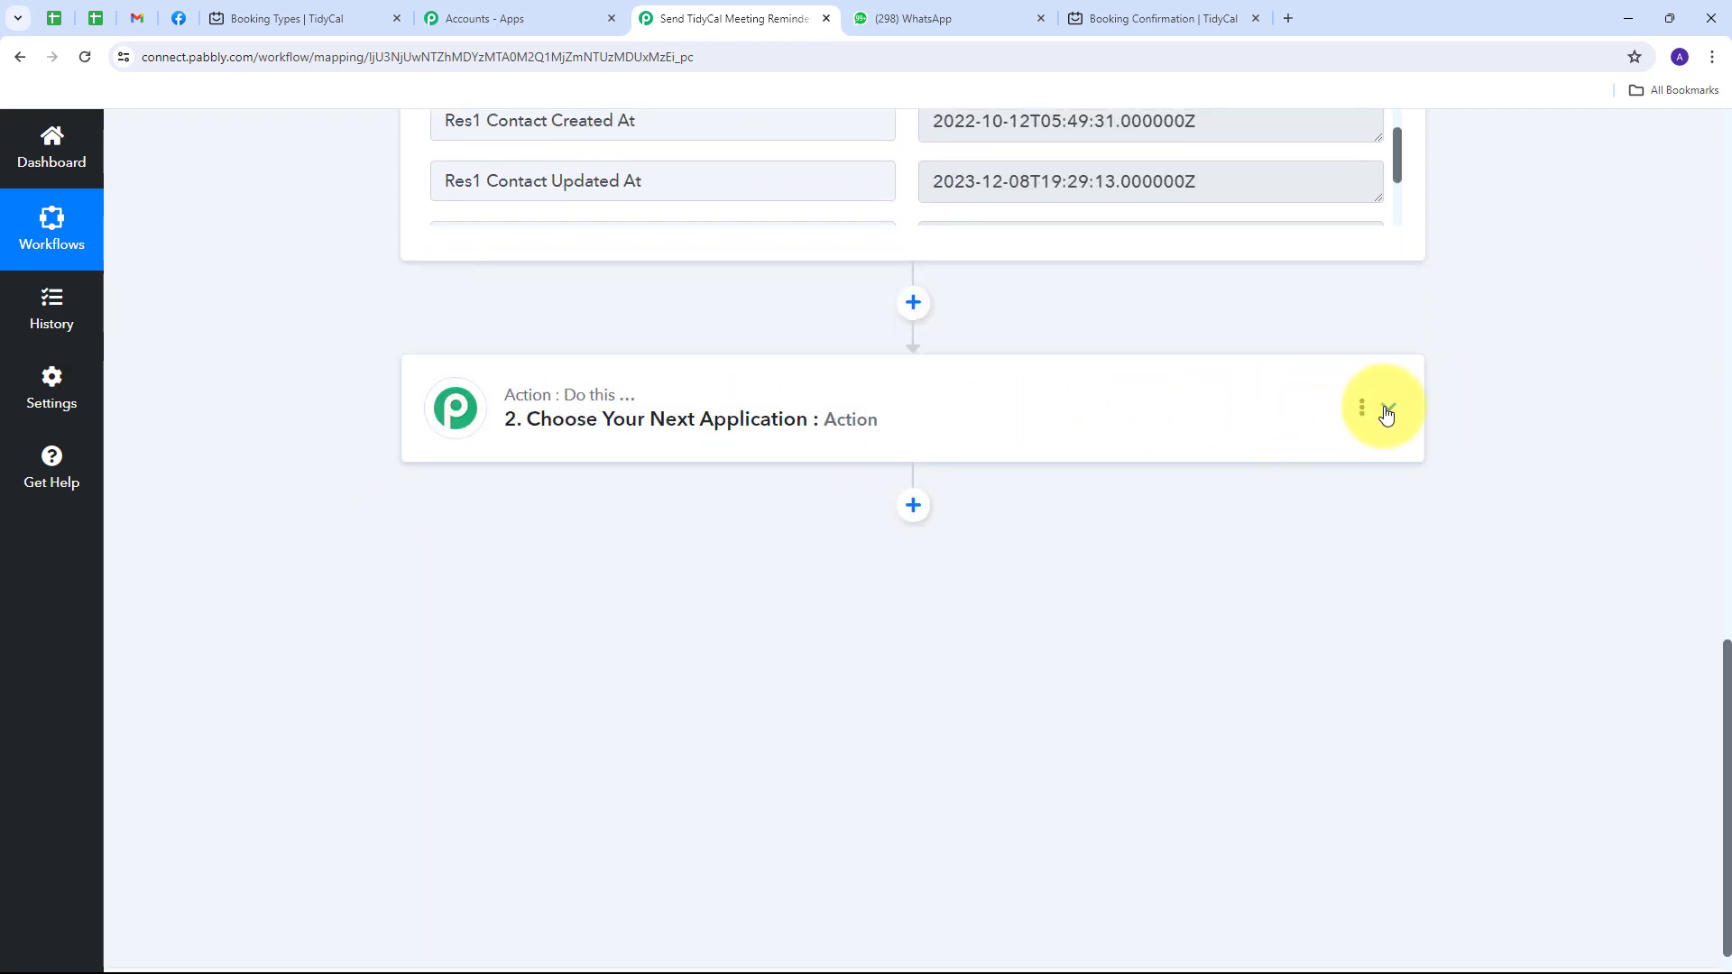
{"action": "left_click", "coordinate": [1387, 409]}
{"action": "left_click", "coordinate": [493, 486]}
{"action": "type", "text": "date"}
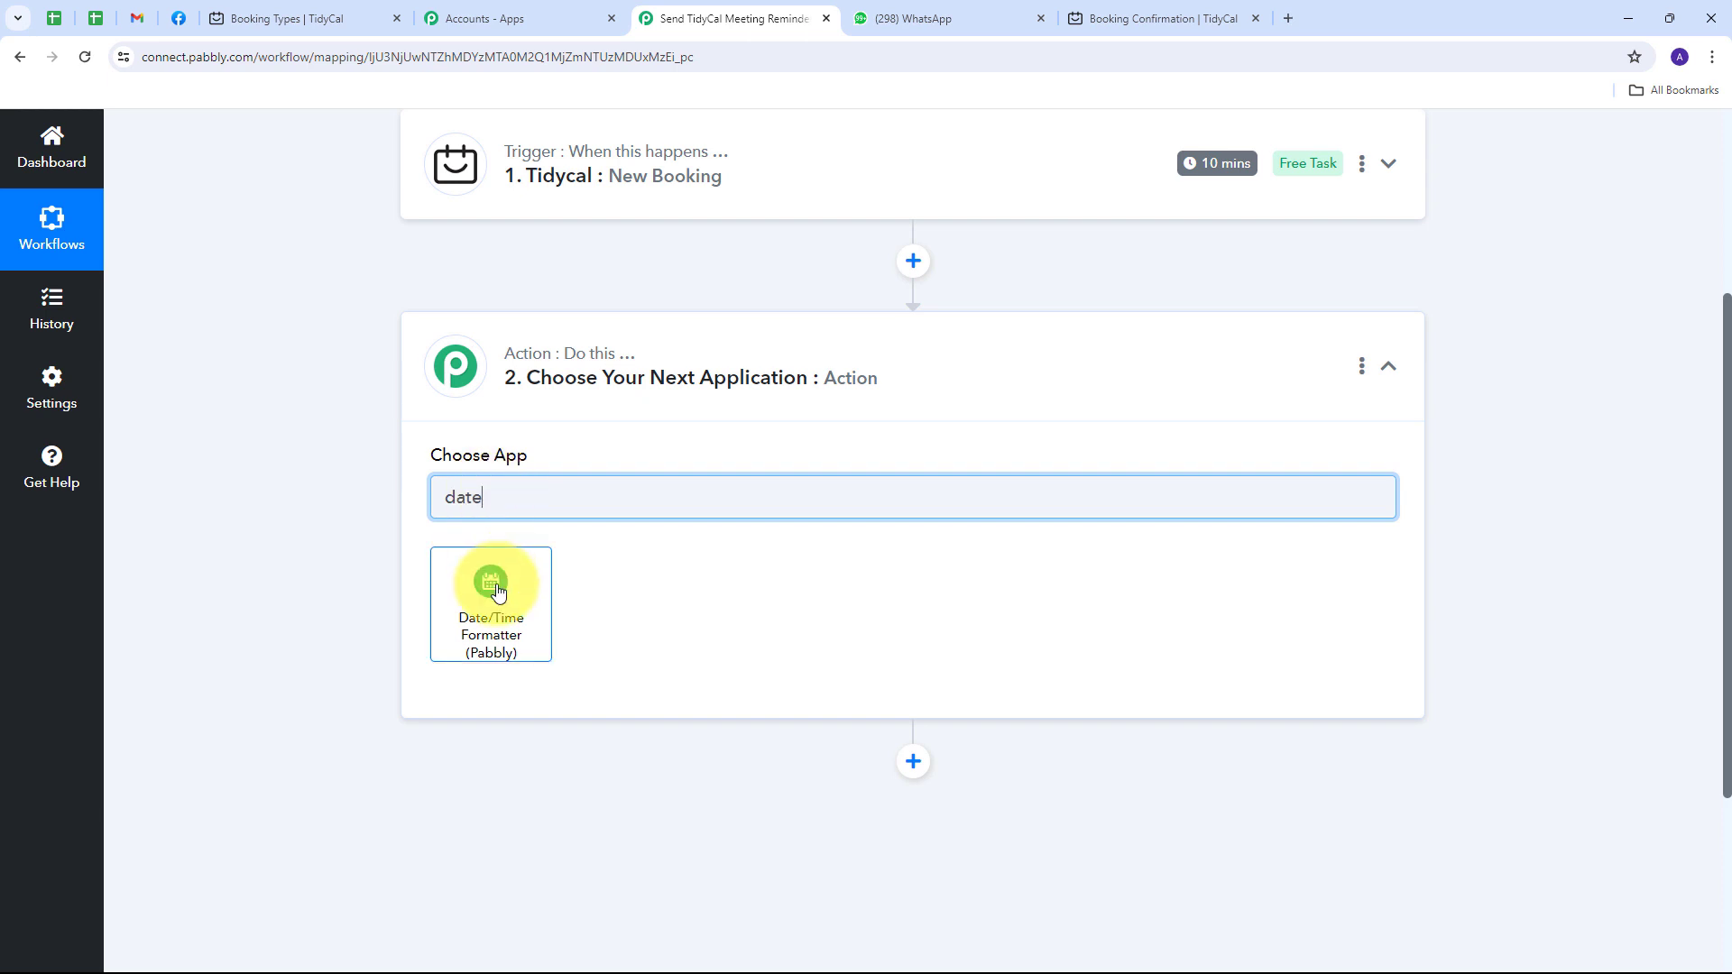
{"action": "left_click", "coordinate": [494, 586]}
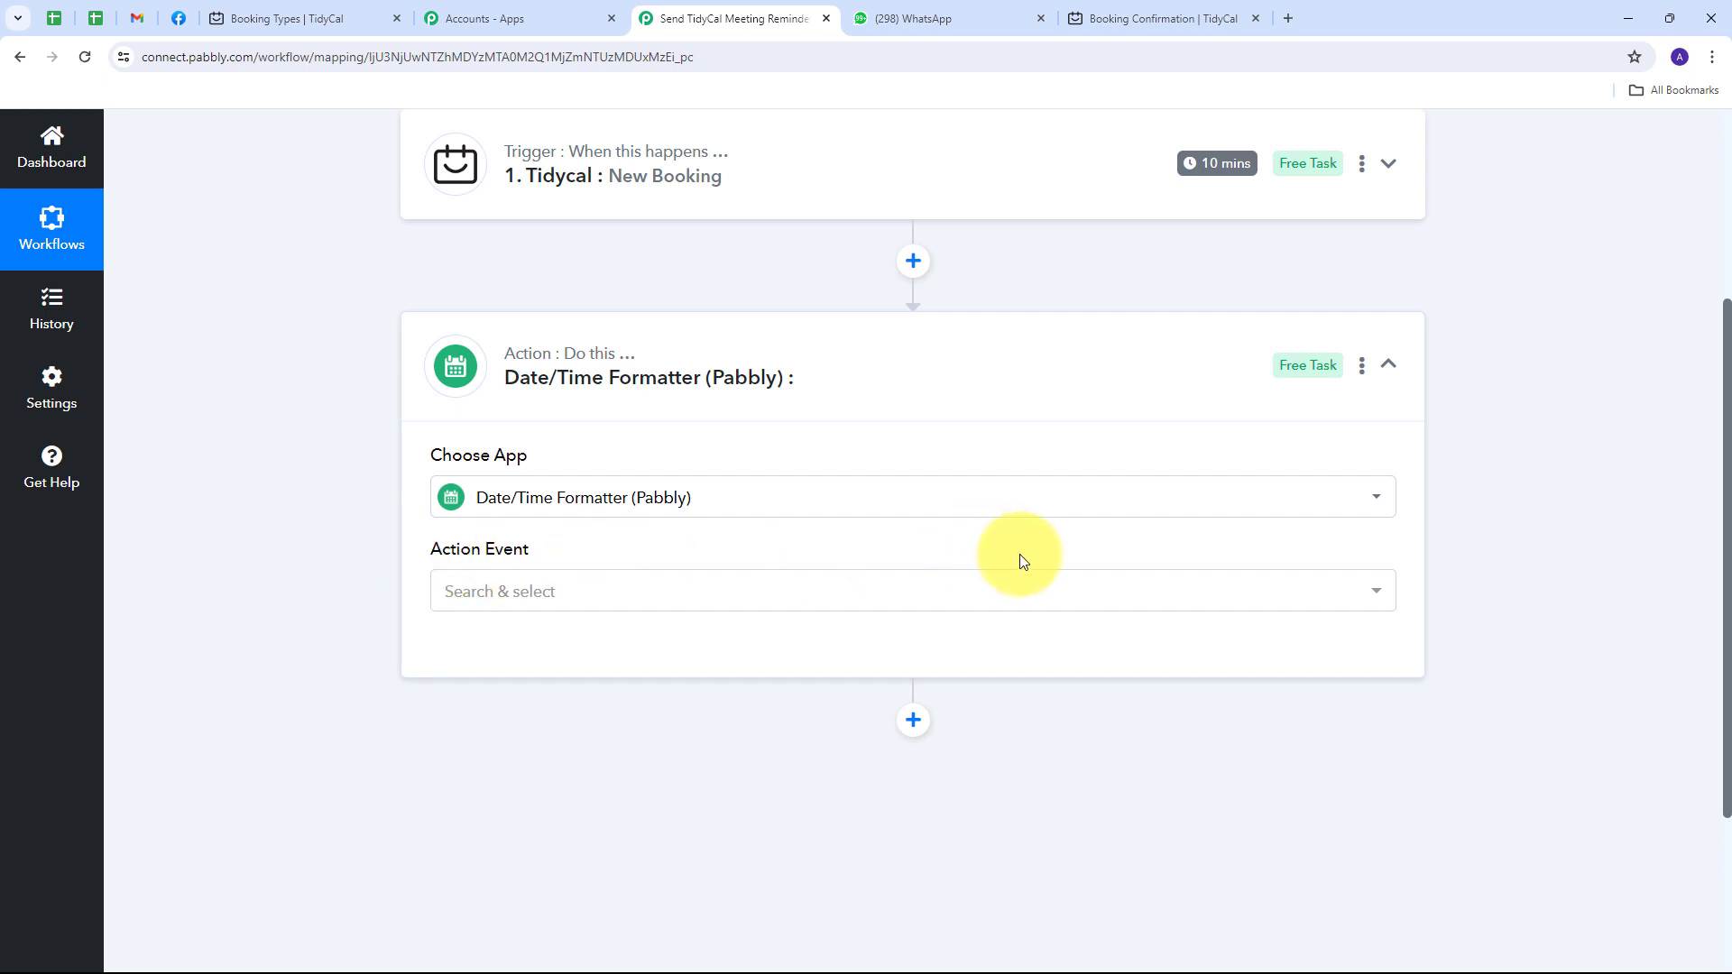
{"action": "left_click", "coordinate": [802, 602]}
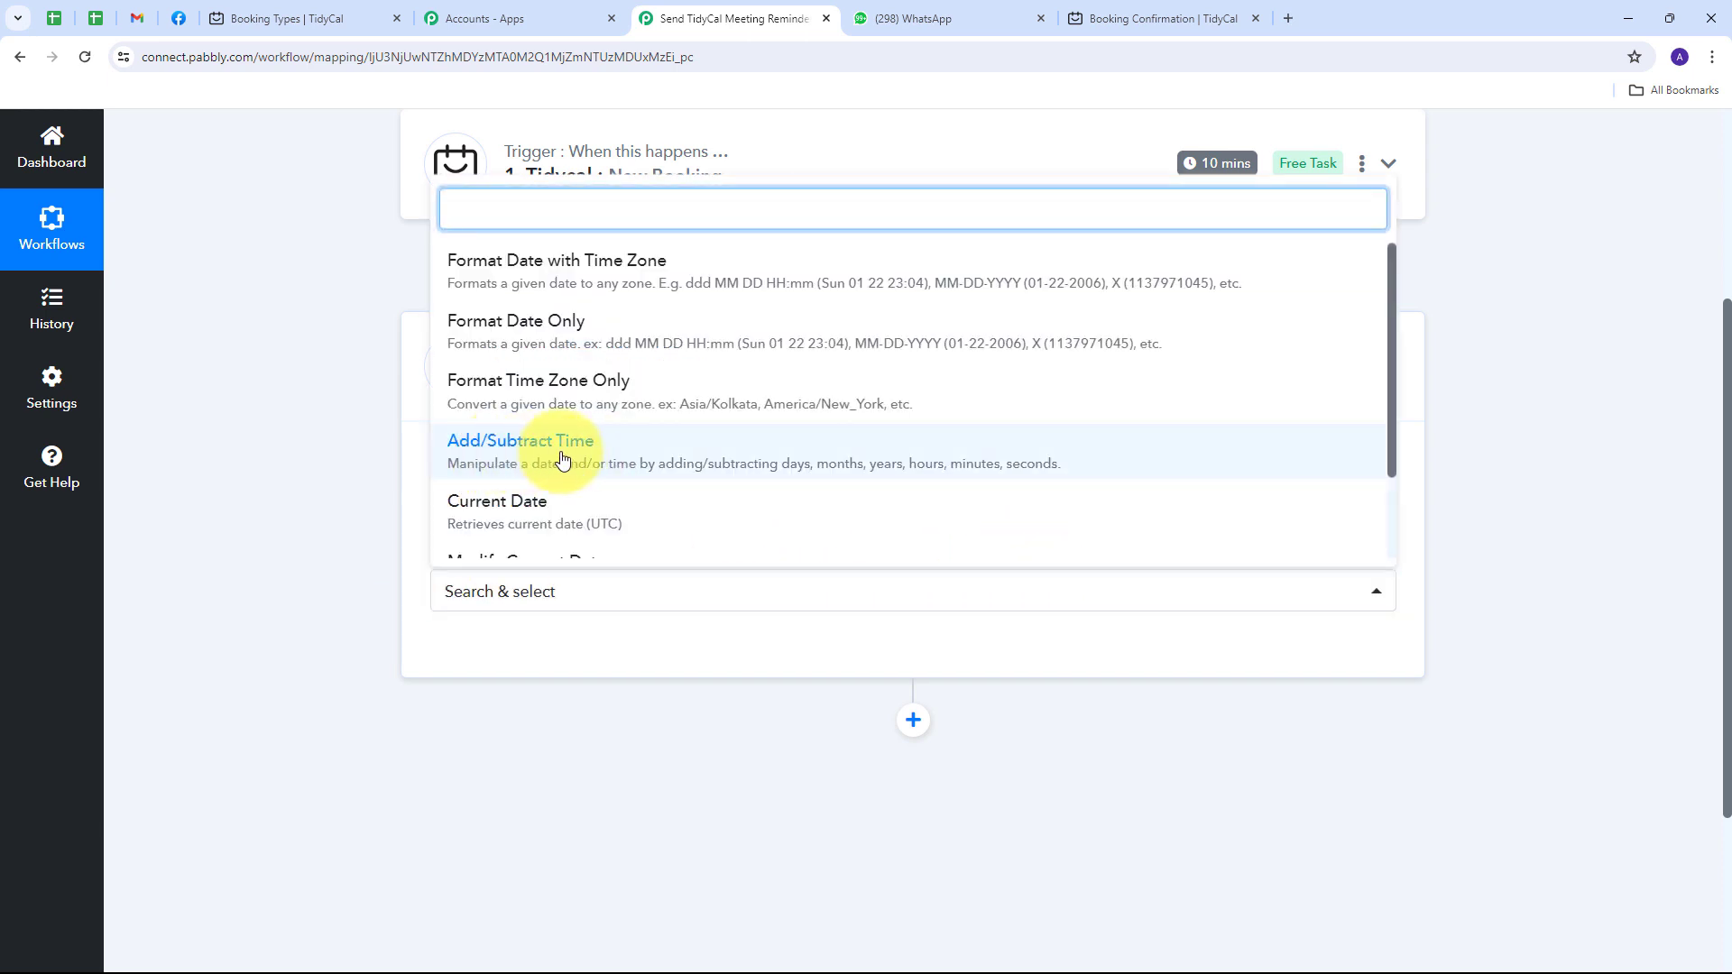
{"action": "left_click", "coordinate": [607, 456]}
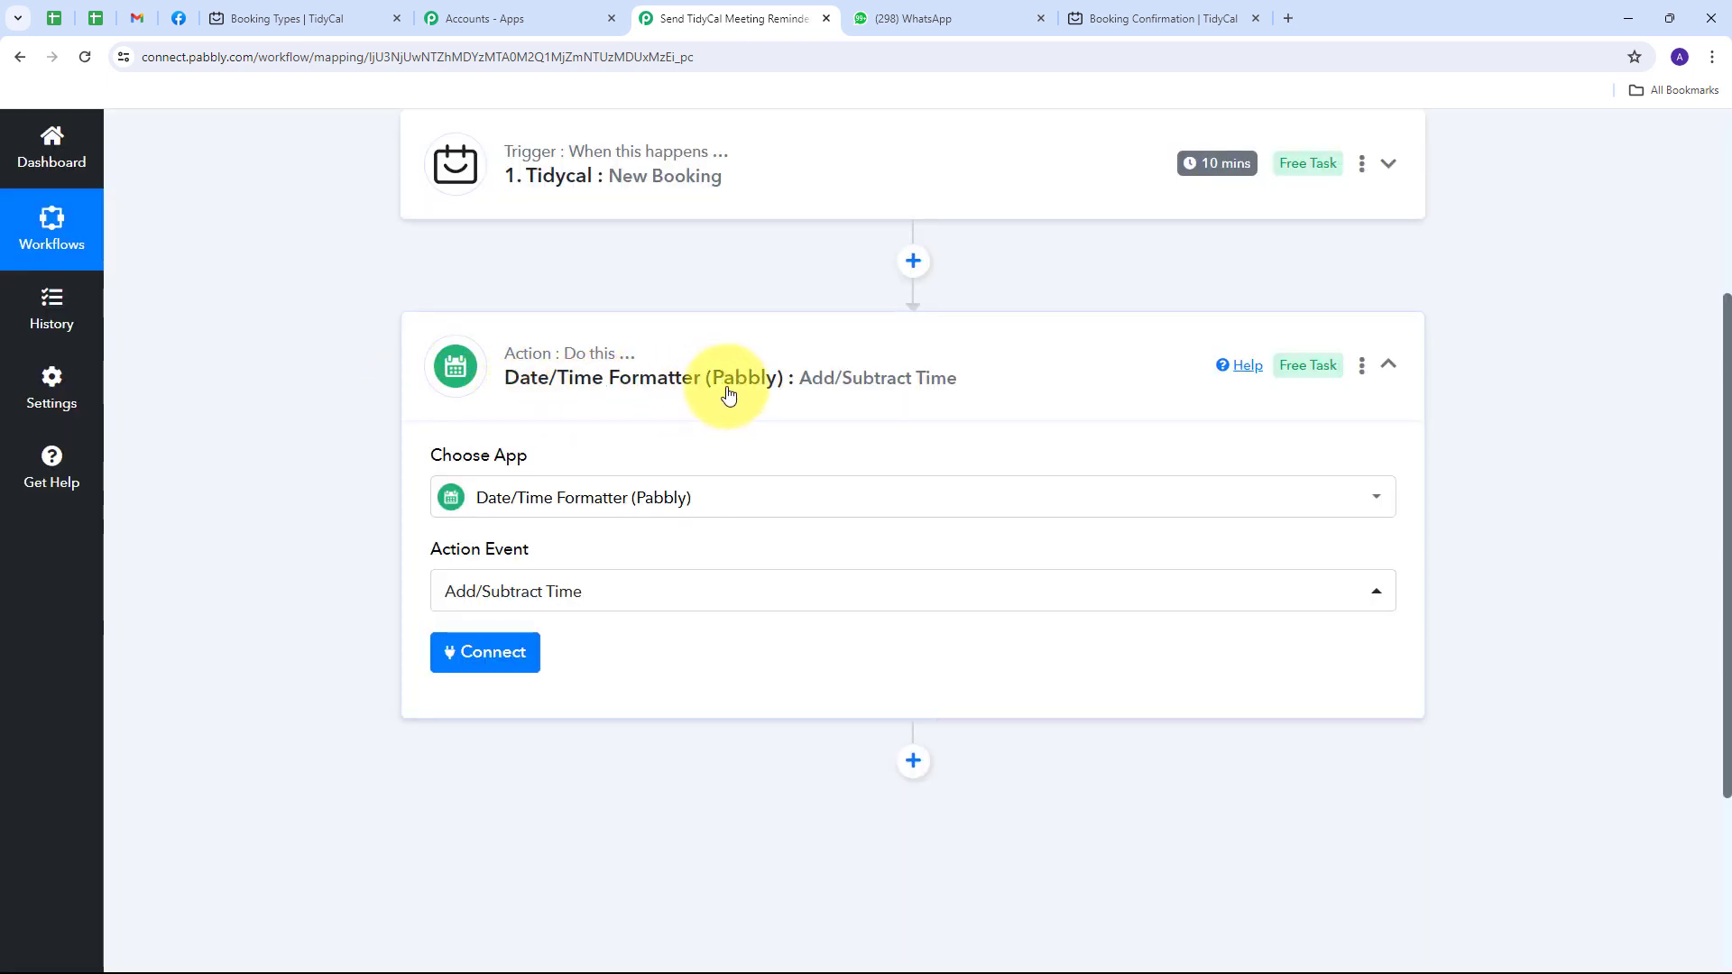
{"action": "left_click", "coordinate": [490, 656]}
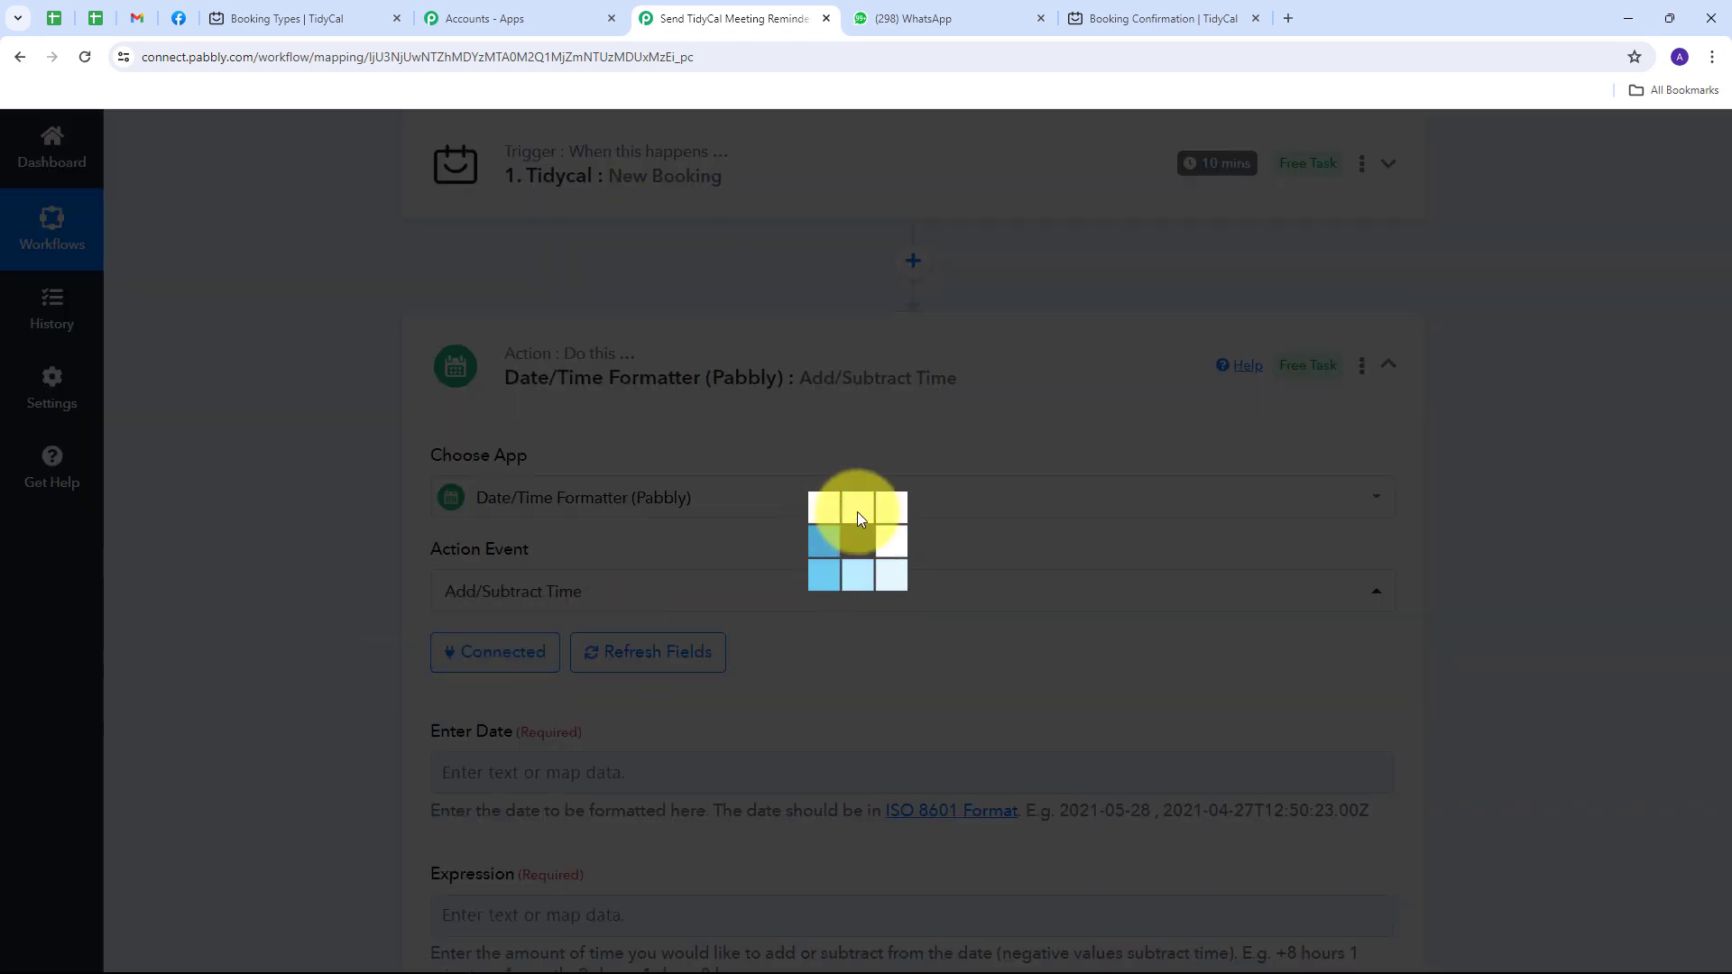
- Map the Date/Time Formatter's Enter Date field to the Tidycal booking's Res1 Starts At value
{"action": "scroll", "coordinate": [812, 495], "scroll_direction": "down", "scroll_amount": 3}
{"action": "scroll", "coordinate": [754, 449], "scroll_direction": "up", "scroll_amount": 2}
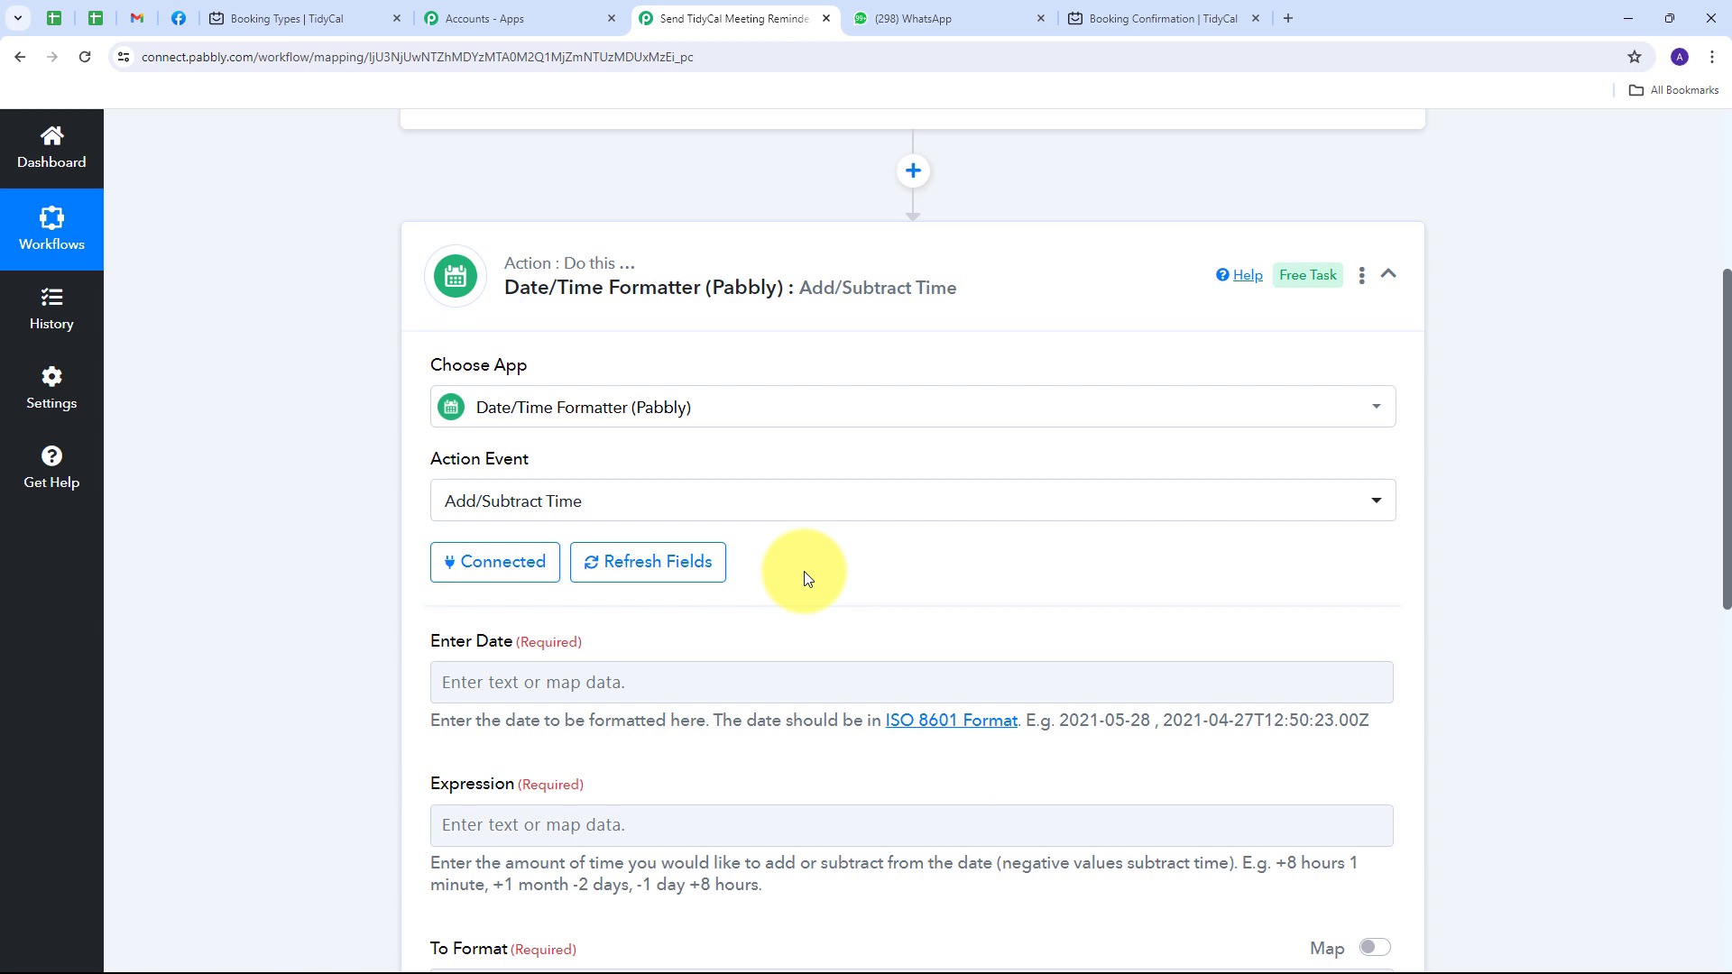
{"action": "scroll", "coordinate": [803, 571], "scroll_direction": "down", "scroll_amount": 2}
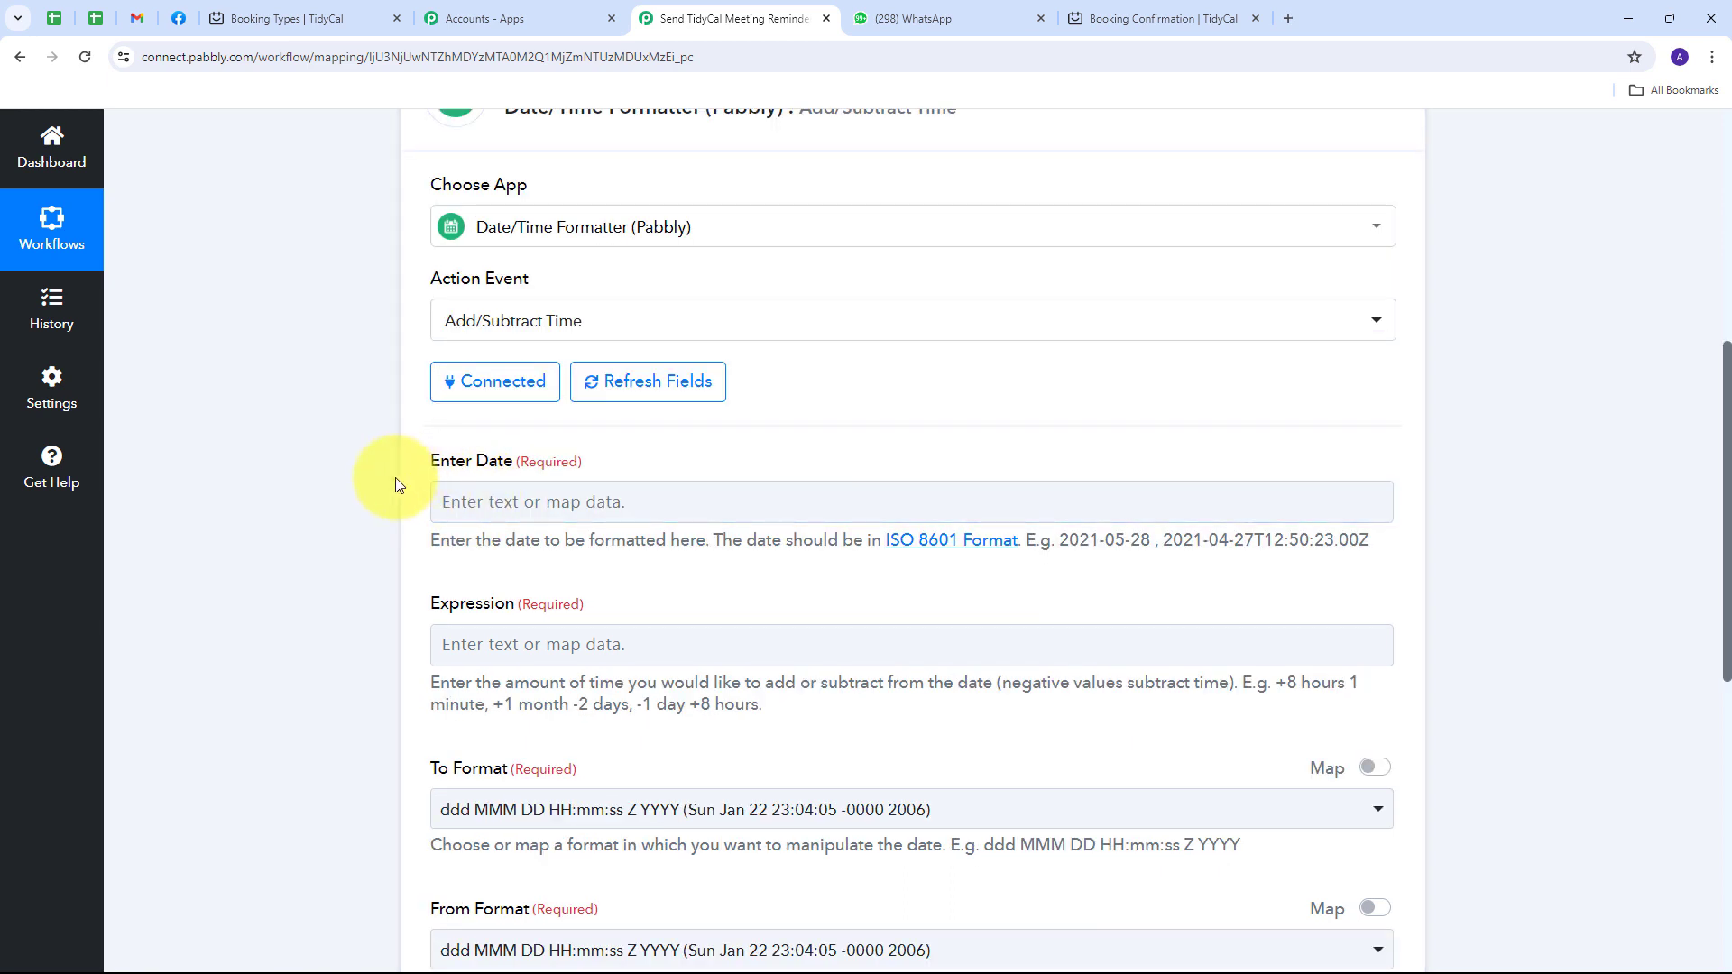
{"action": "left_click", "coordinate": [591, 498]}
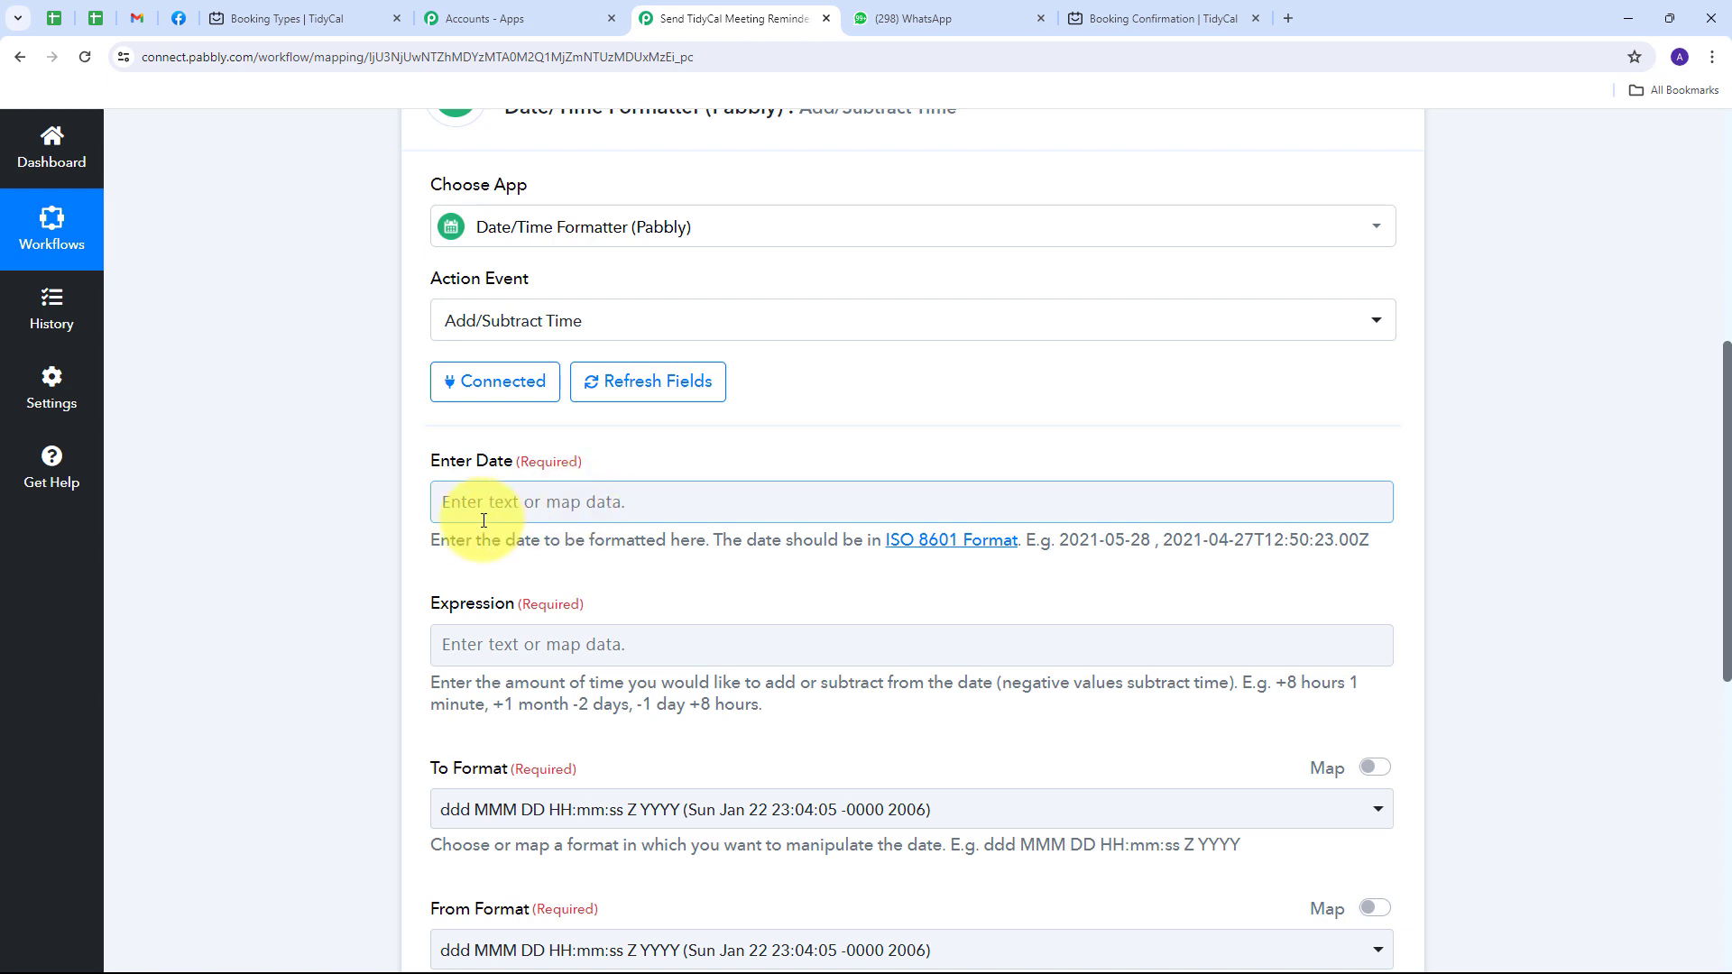
{"action": "left_click", "coordinate": [544, 501]}
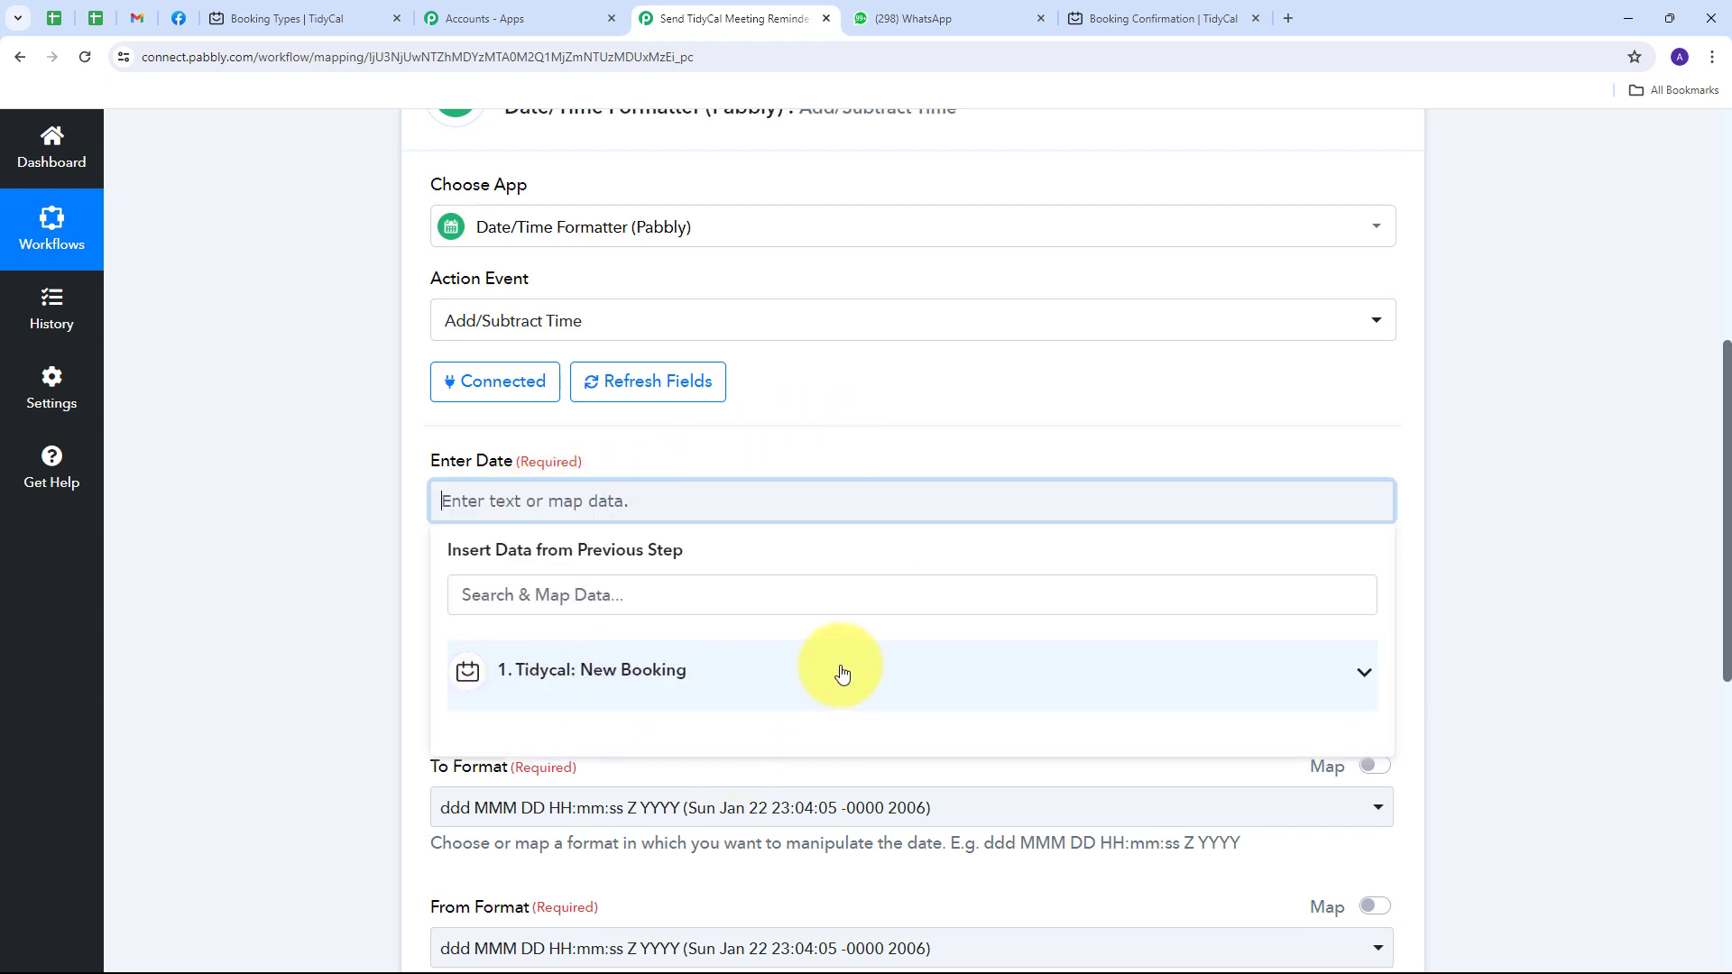
{"action": "scroll", "coordinate": [956, 493], "scroll_direction": "down", "scroll_amount": 3}
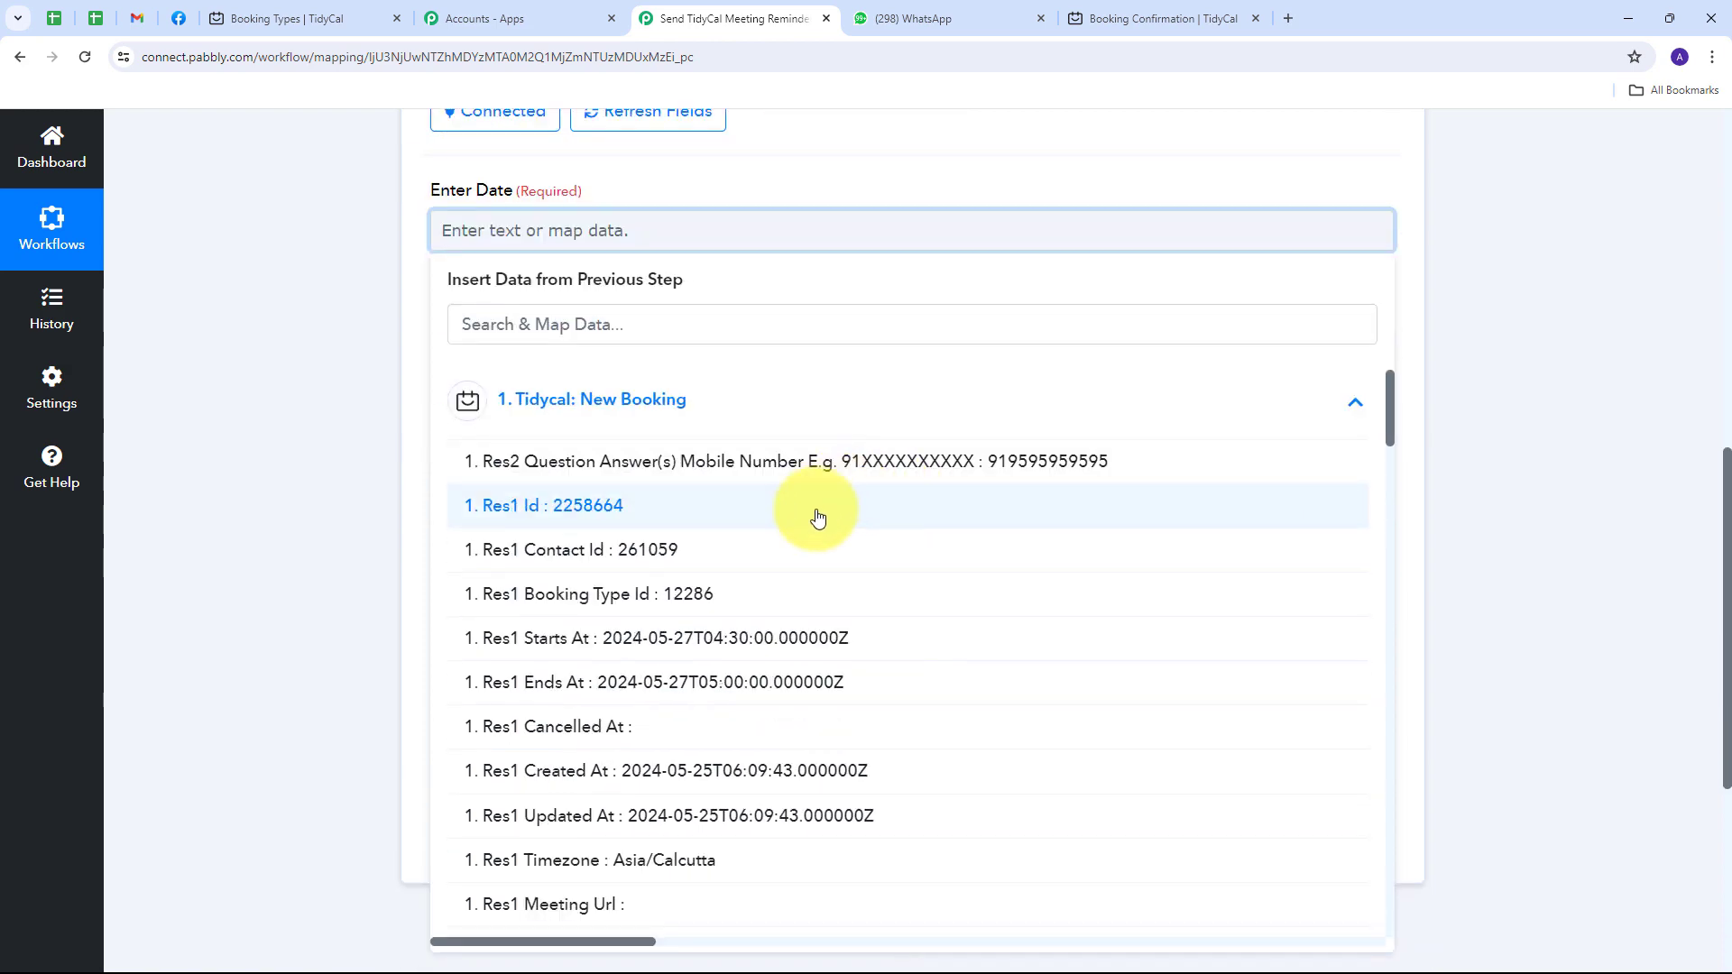
{"action": "scroll", "coordinate": [816, 510], "scroll_direction": "down", "scroll_amount": 1}
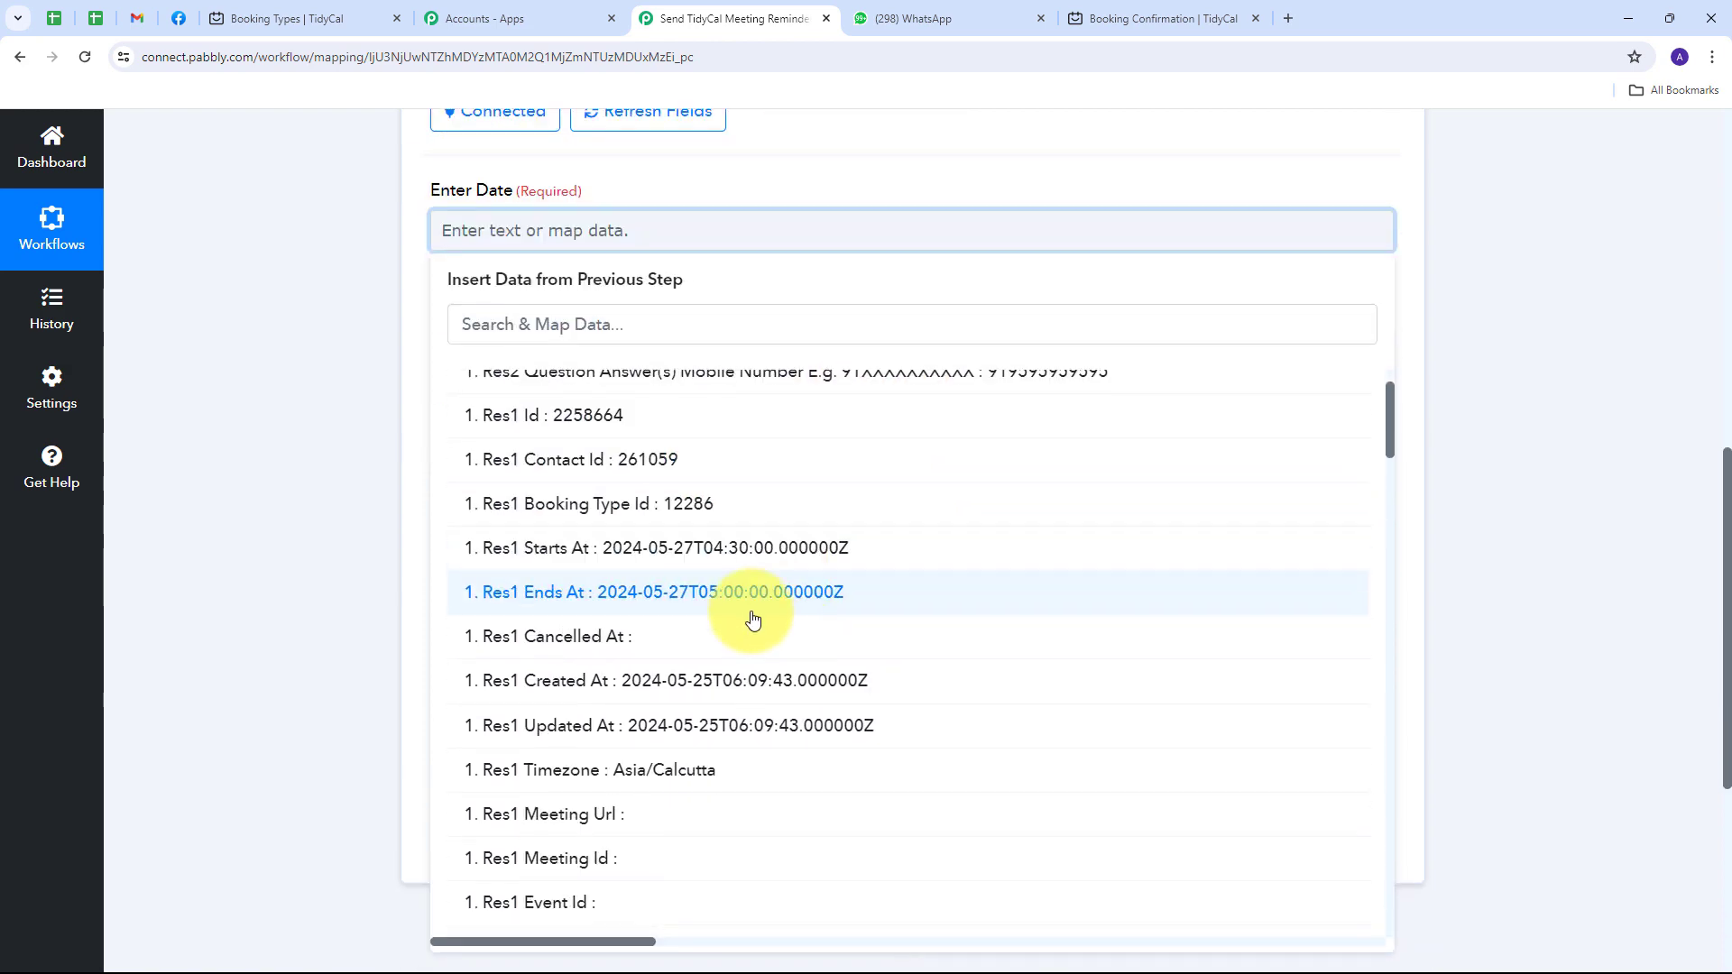
{"action": "left_click", "coordinate": [690, 548]}
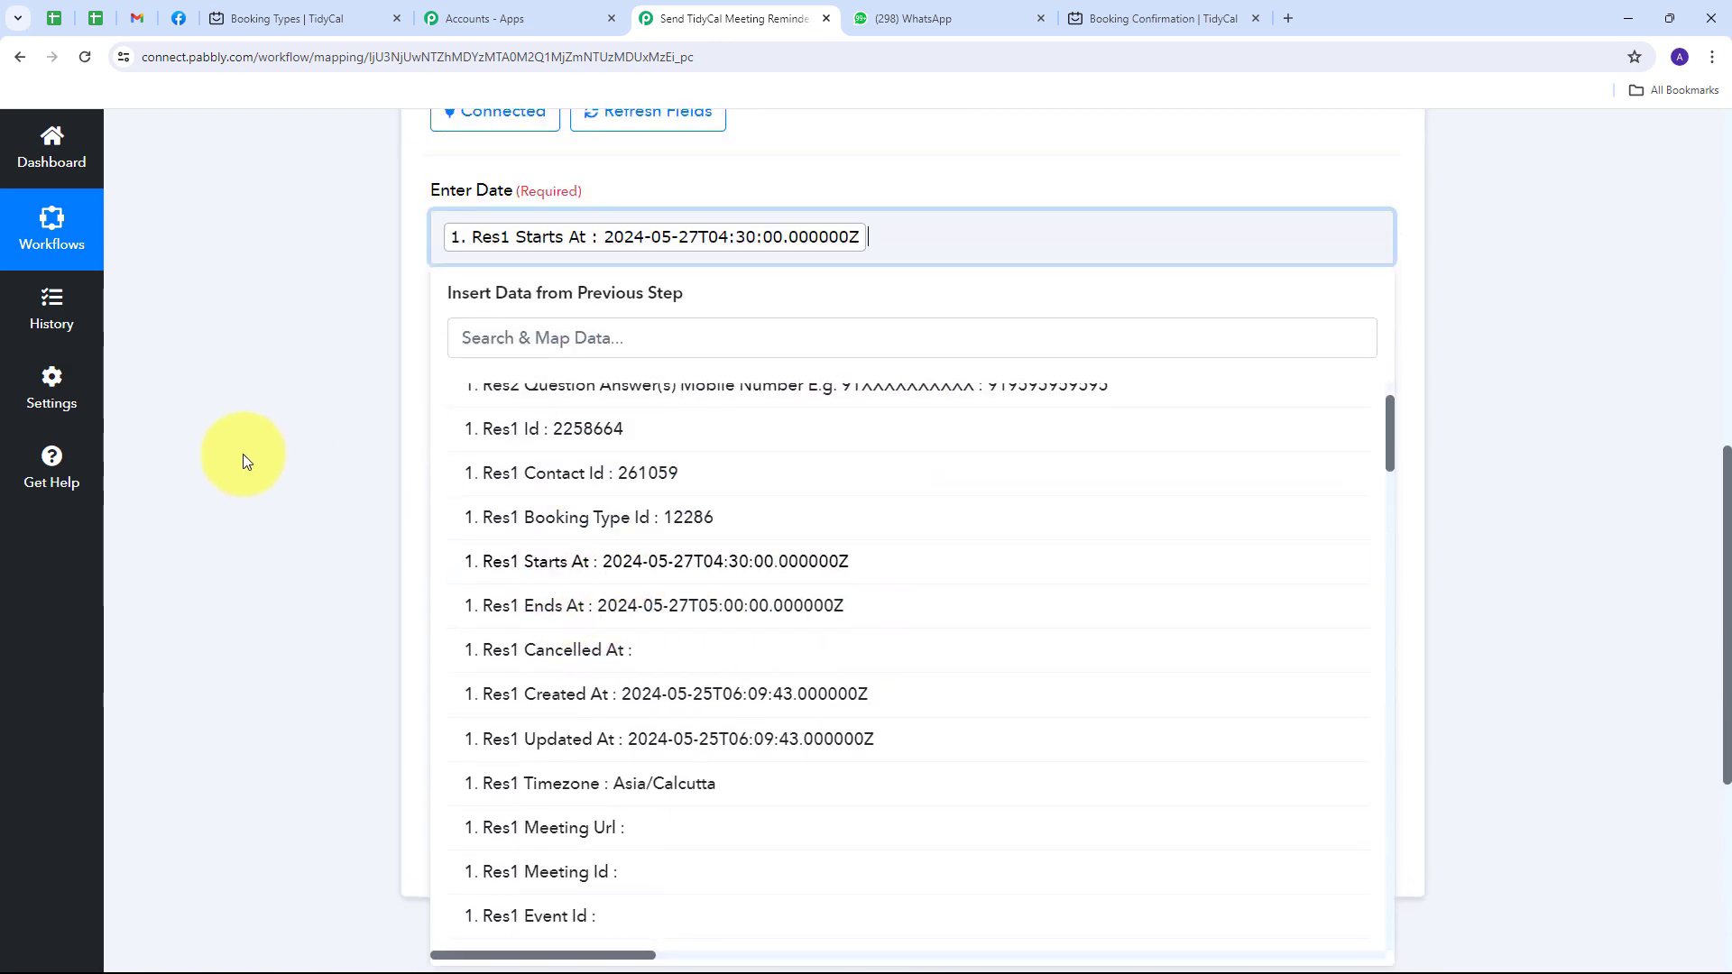
{"action": "left_click", "coordinate": [240, 456]}
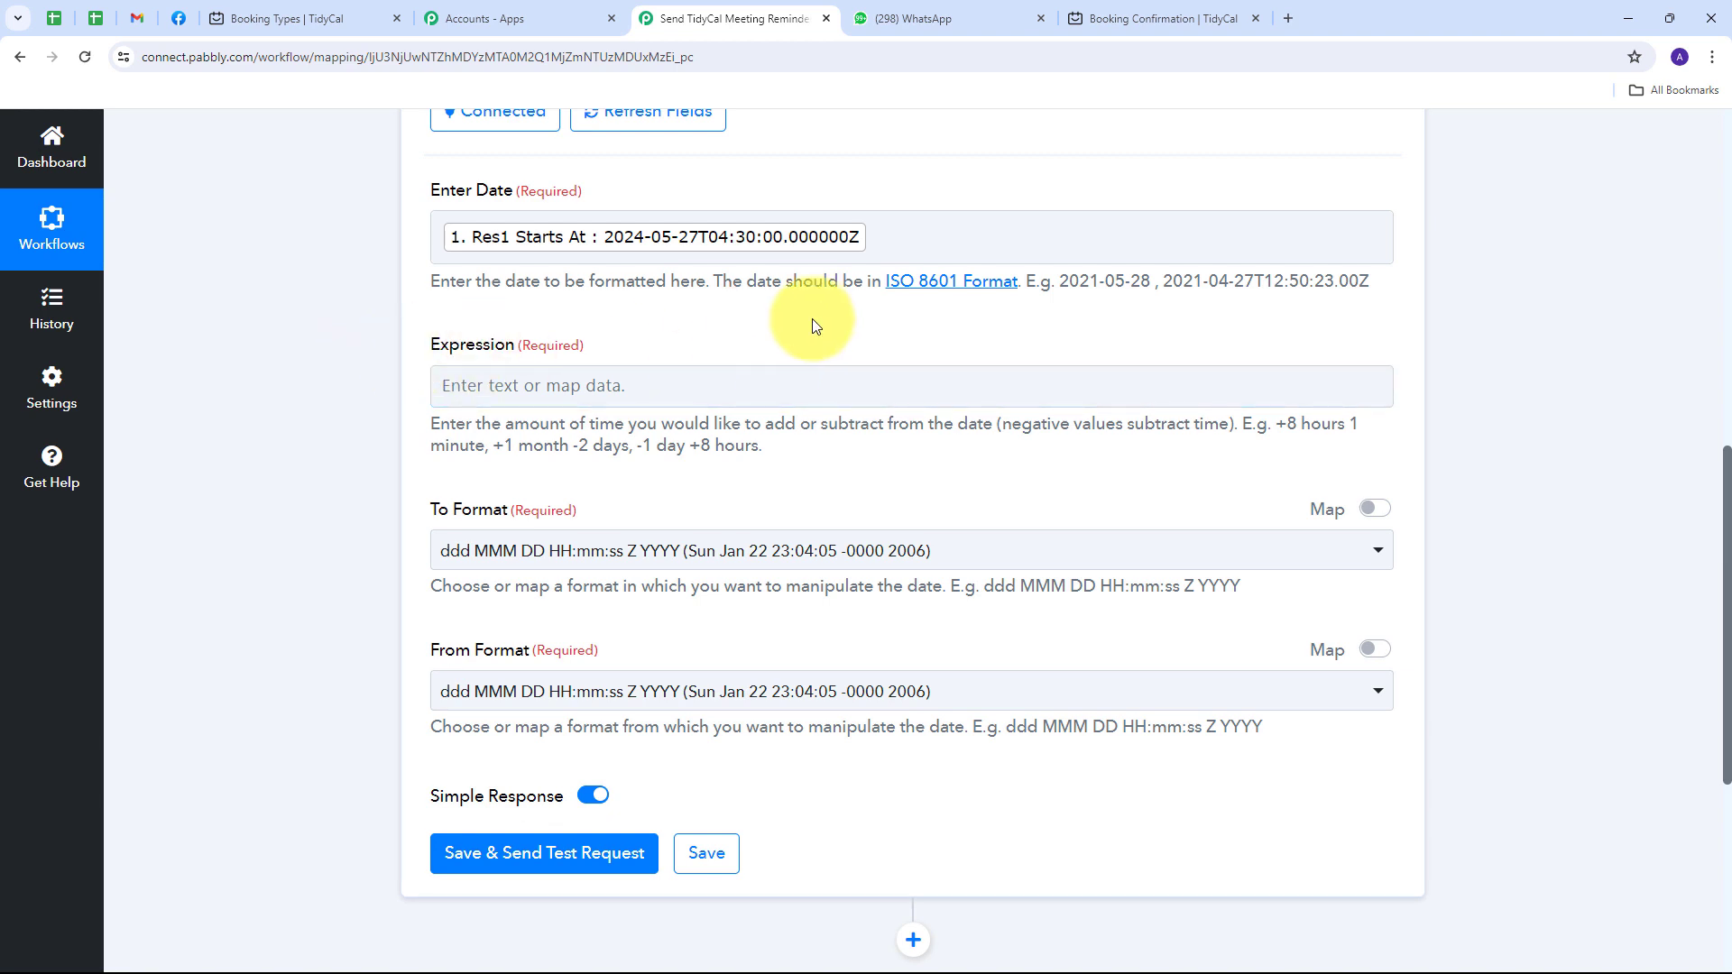
- Set the formatter's Expression to -30 minutes and its To Format to YYYY-MM-DD HH:mm:ss
{"action": "left_click", "coordinate": [498, 394]}
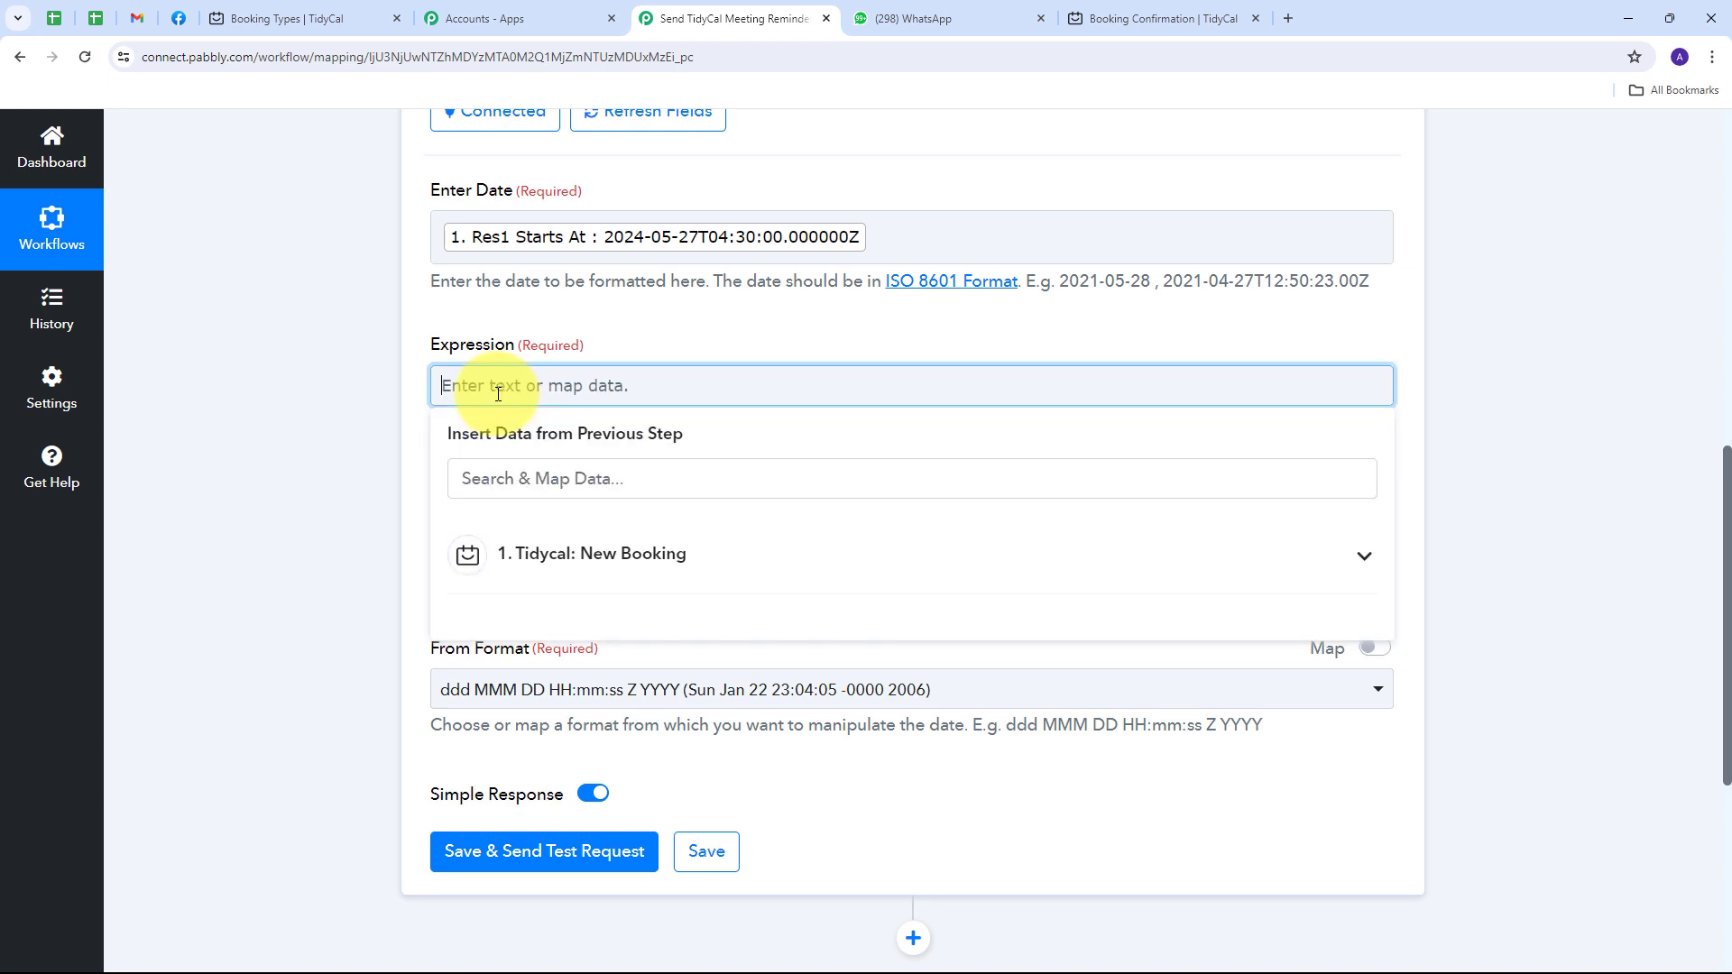
{"action": "type", "text": "-30 minutes"}
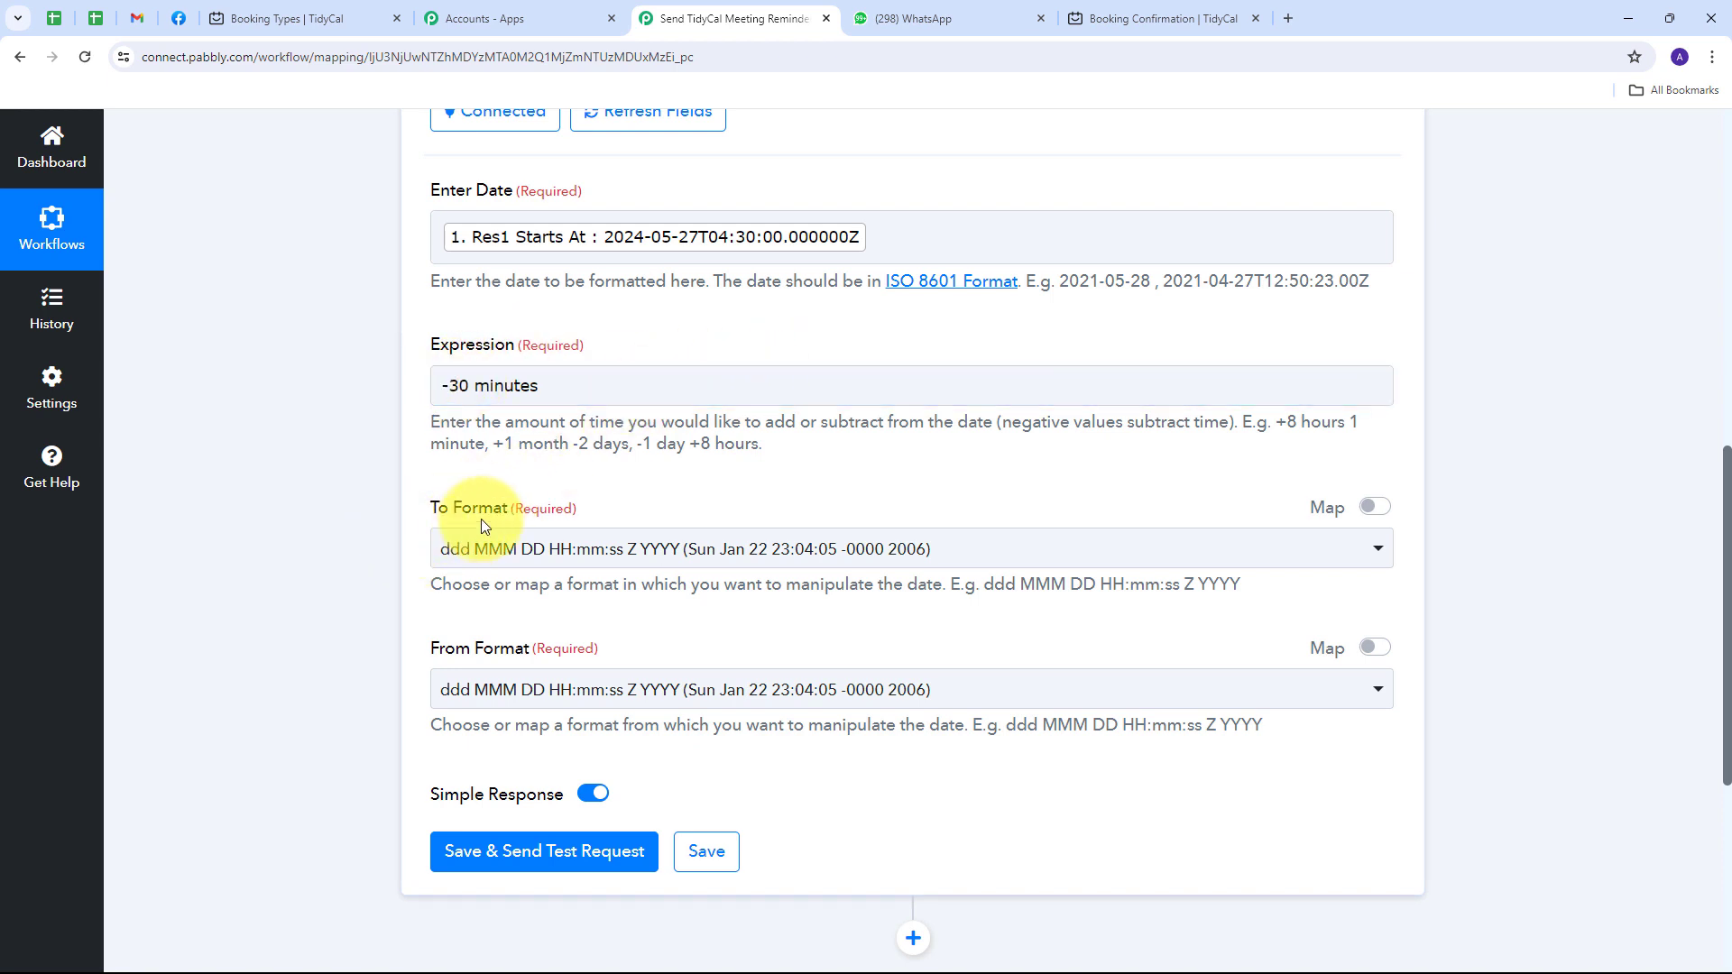
{"action": "left_click", "coordinate": [979, 549]}
{"action": "scroll", "coordinate": [746, 704], "scroll_direction": "down", "scroll_amount": 5}
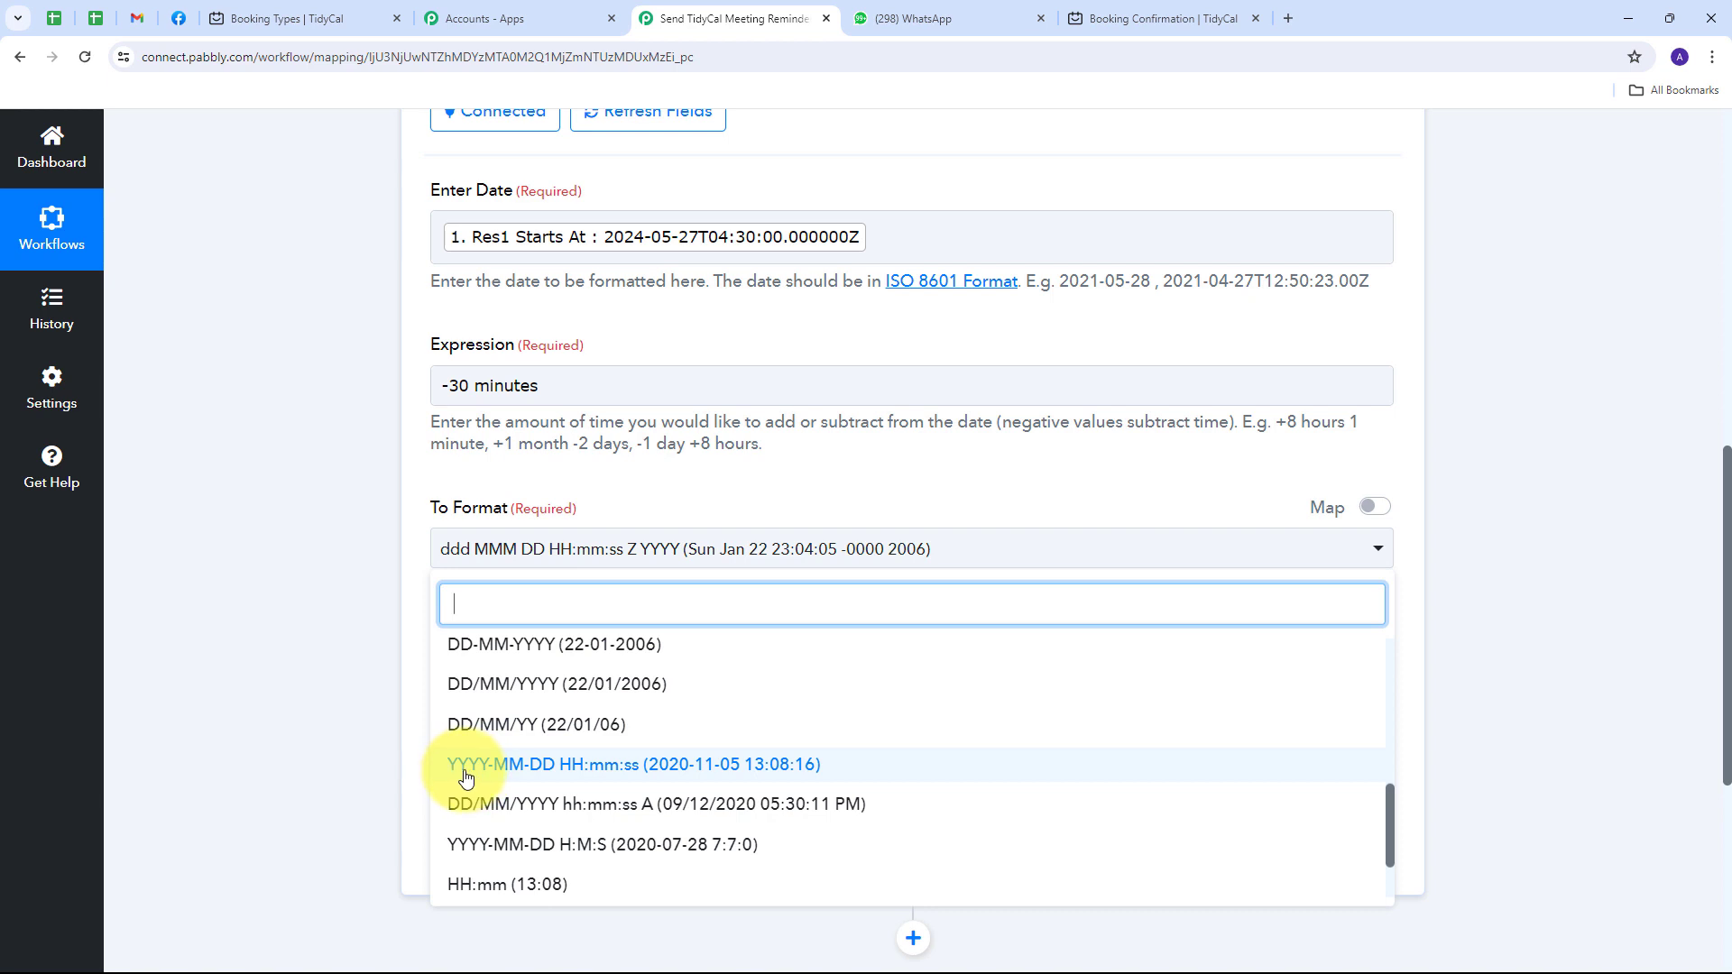
{"action": "left_click", "coordinate": [642, 766]}
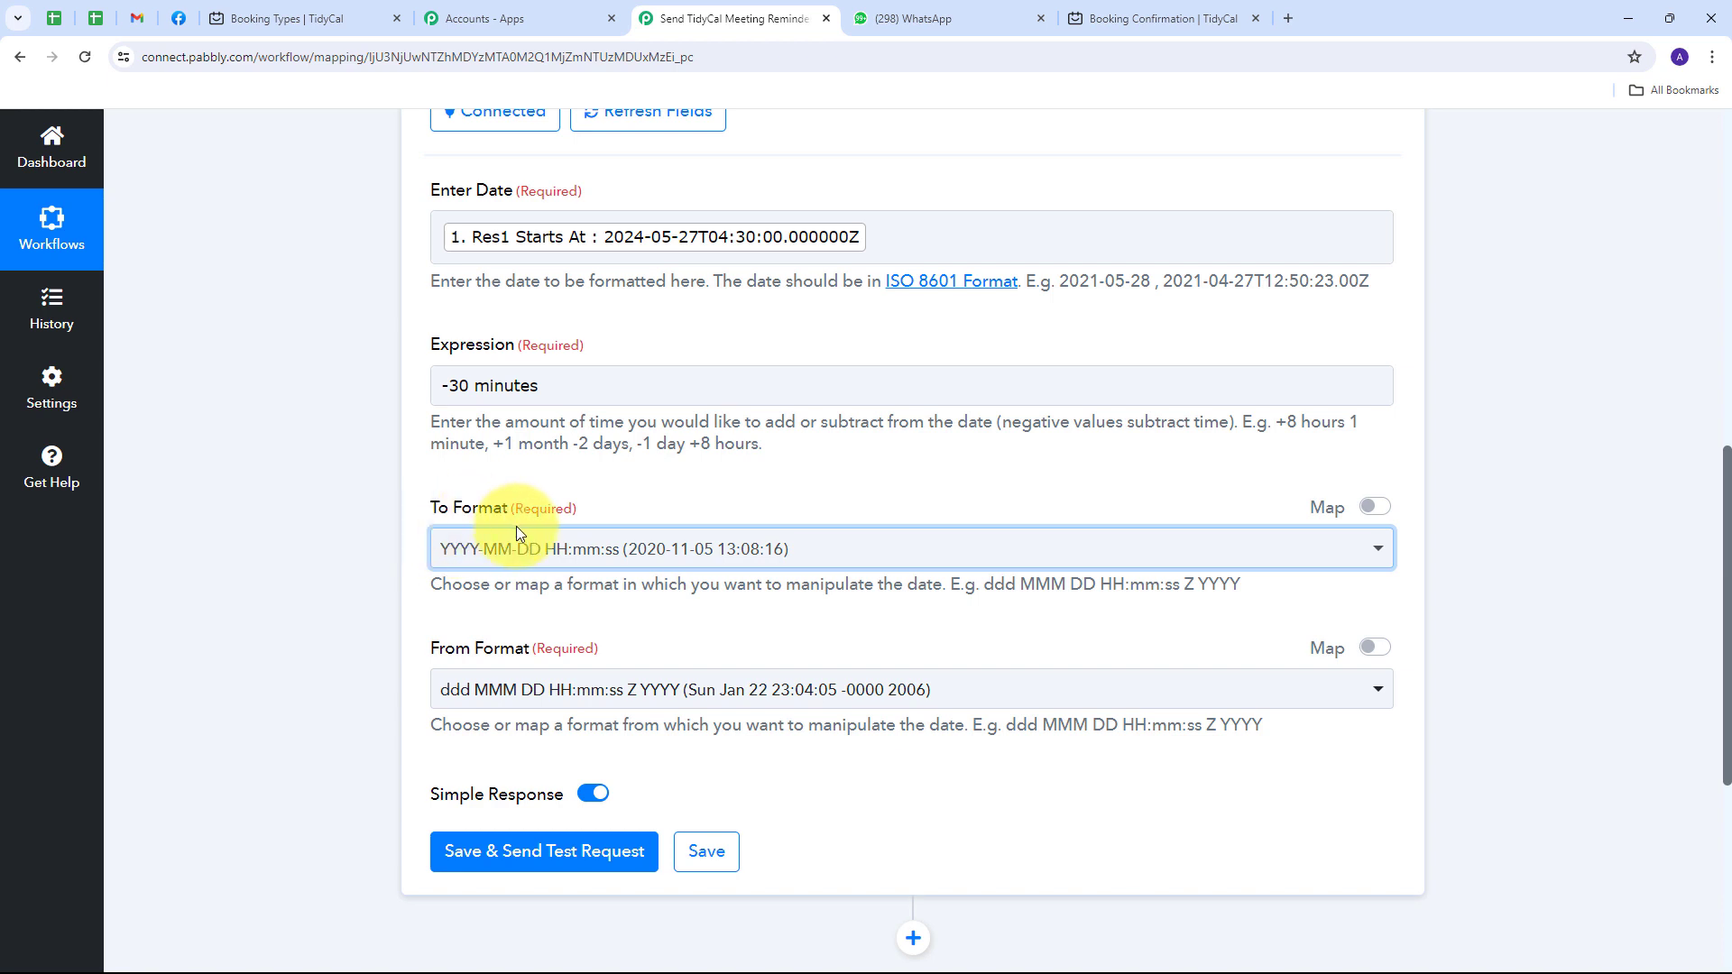
- Save the Date/Time Formatter action while sending a test request, and check the Result value in its response
{"action": "scroll", "coordinate": [516, 533], "scroll_direction": "down", "scroll_amount": 1}
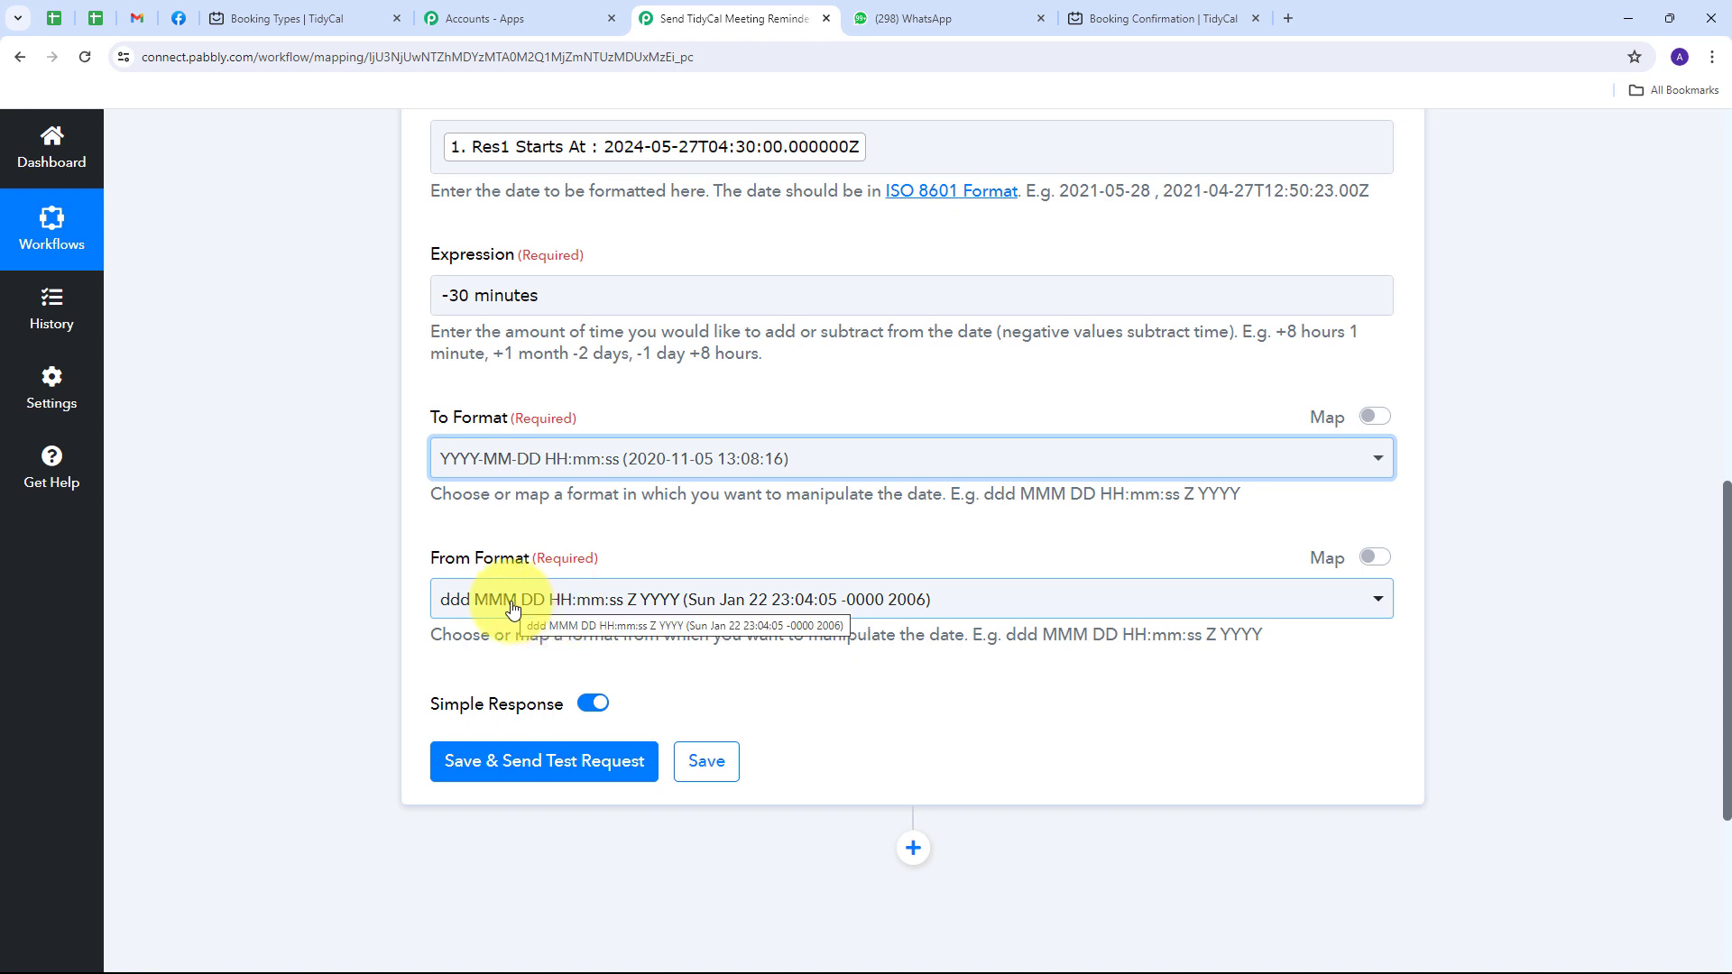
{"action": "scroll", "coordinate": [460, 717], "scroll_direction": "down", "scroll_amount": 1}
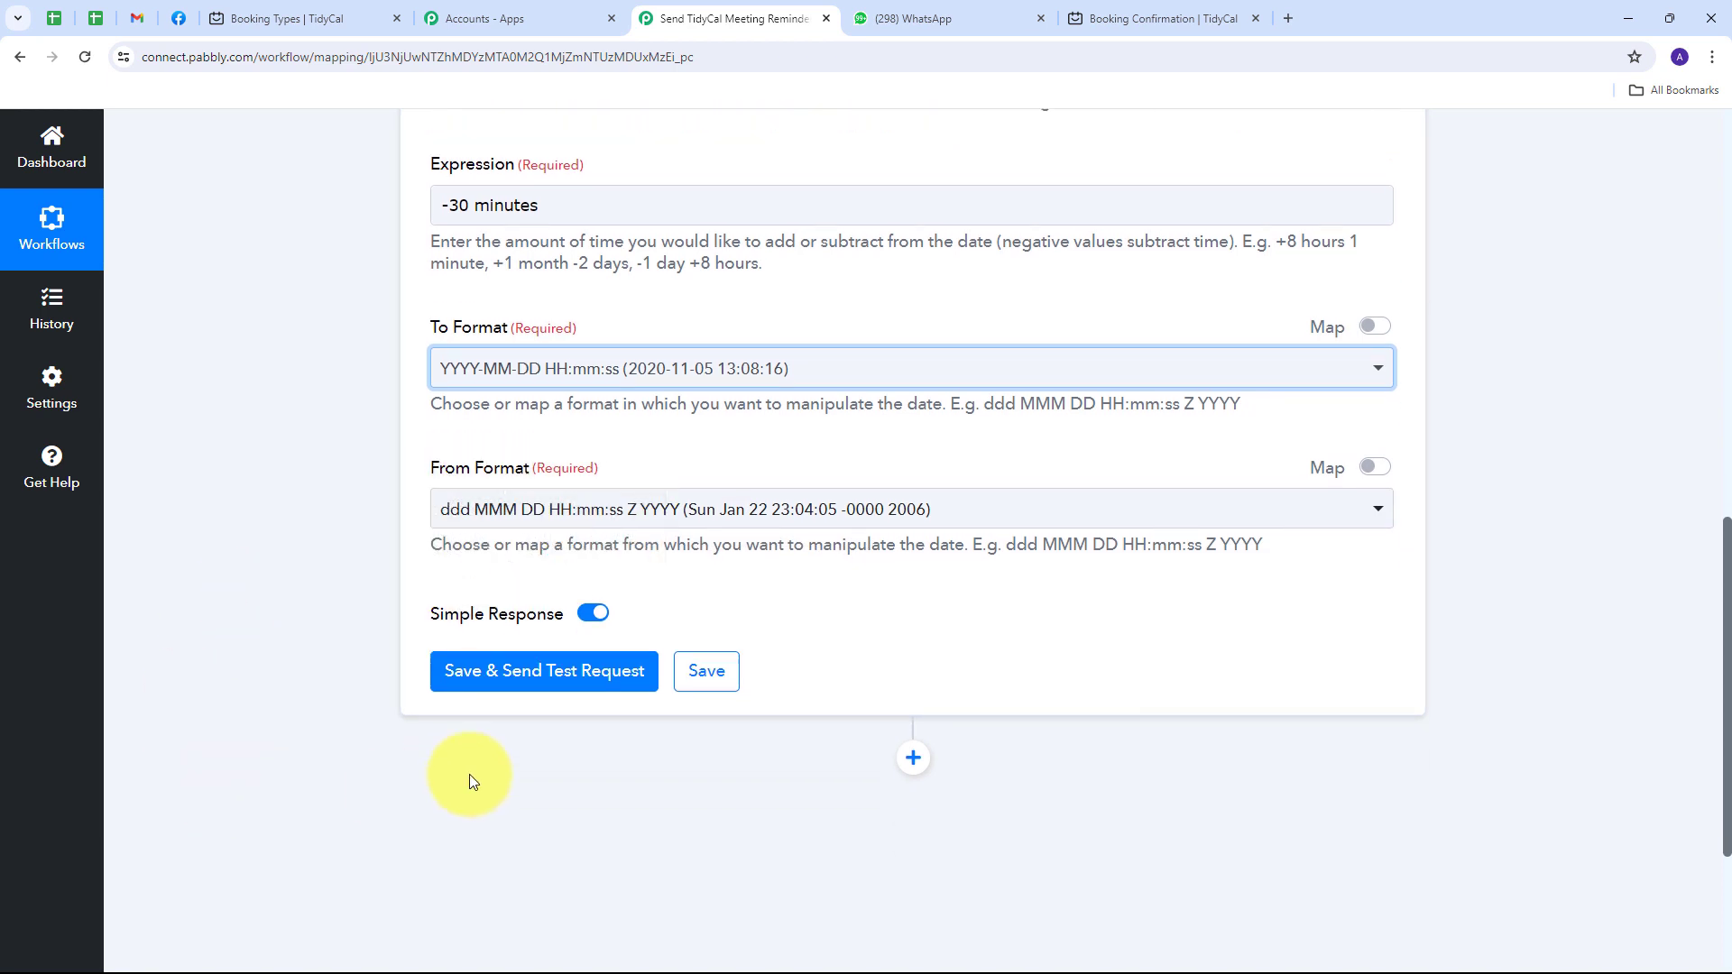
{"action": "left_click", "coordinate": [539, 677]}
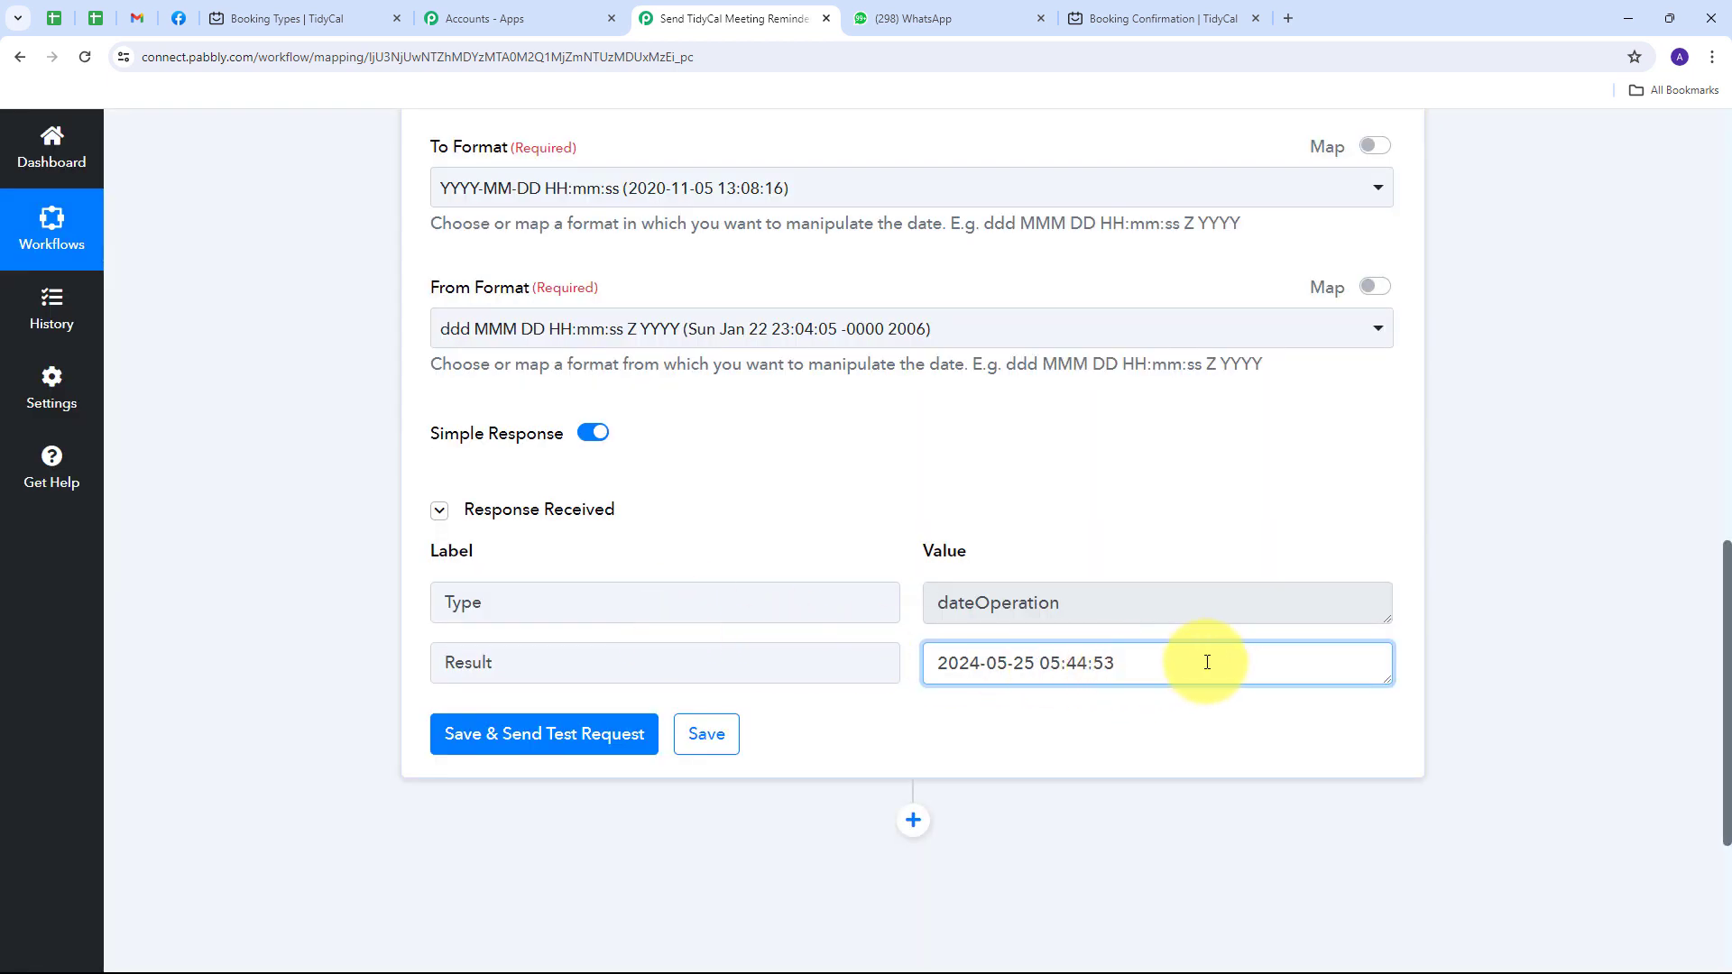
{"action": "left_click_drag", "start_coordinate": [1210, 663], "coordinate": [964, 667]}
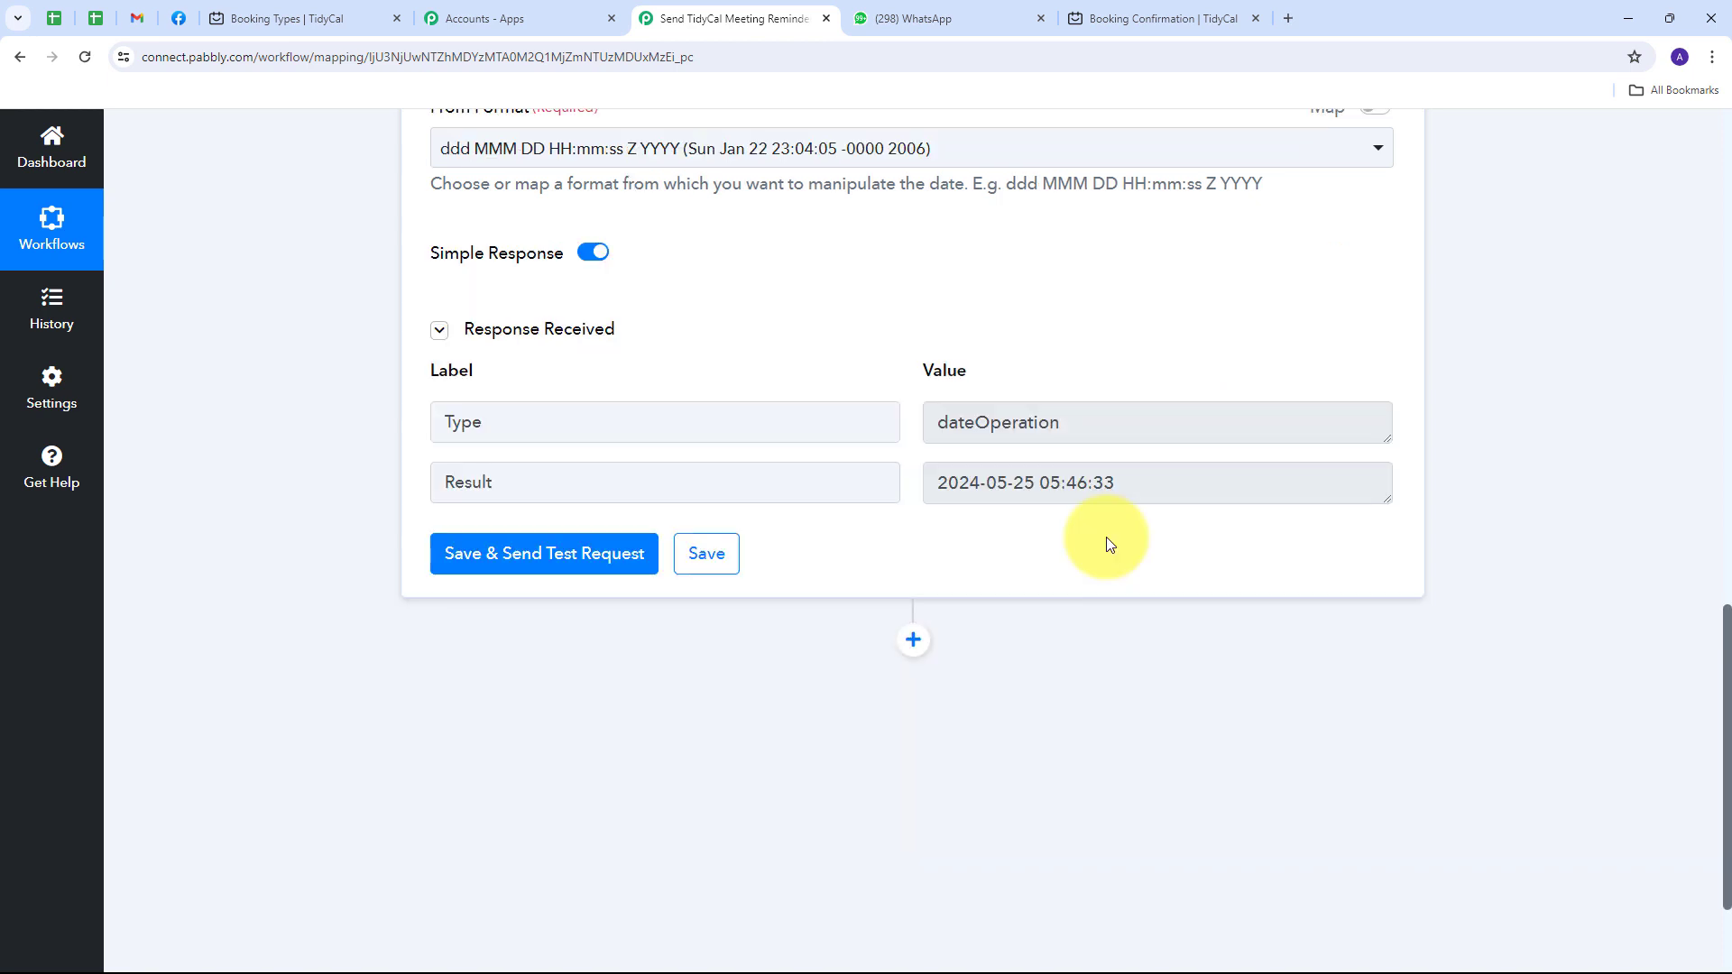
{"action": "left_click_drag", "start_coordinate": [1119, 483], "coordinate": [889, 487]}
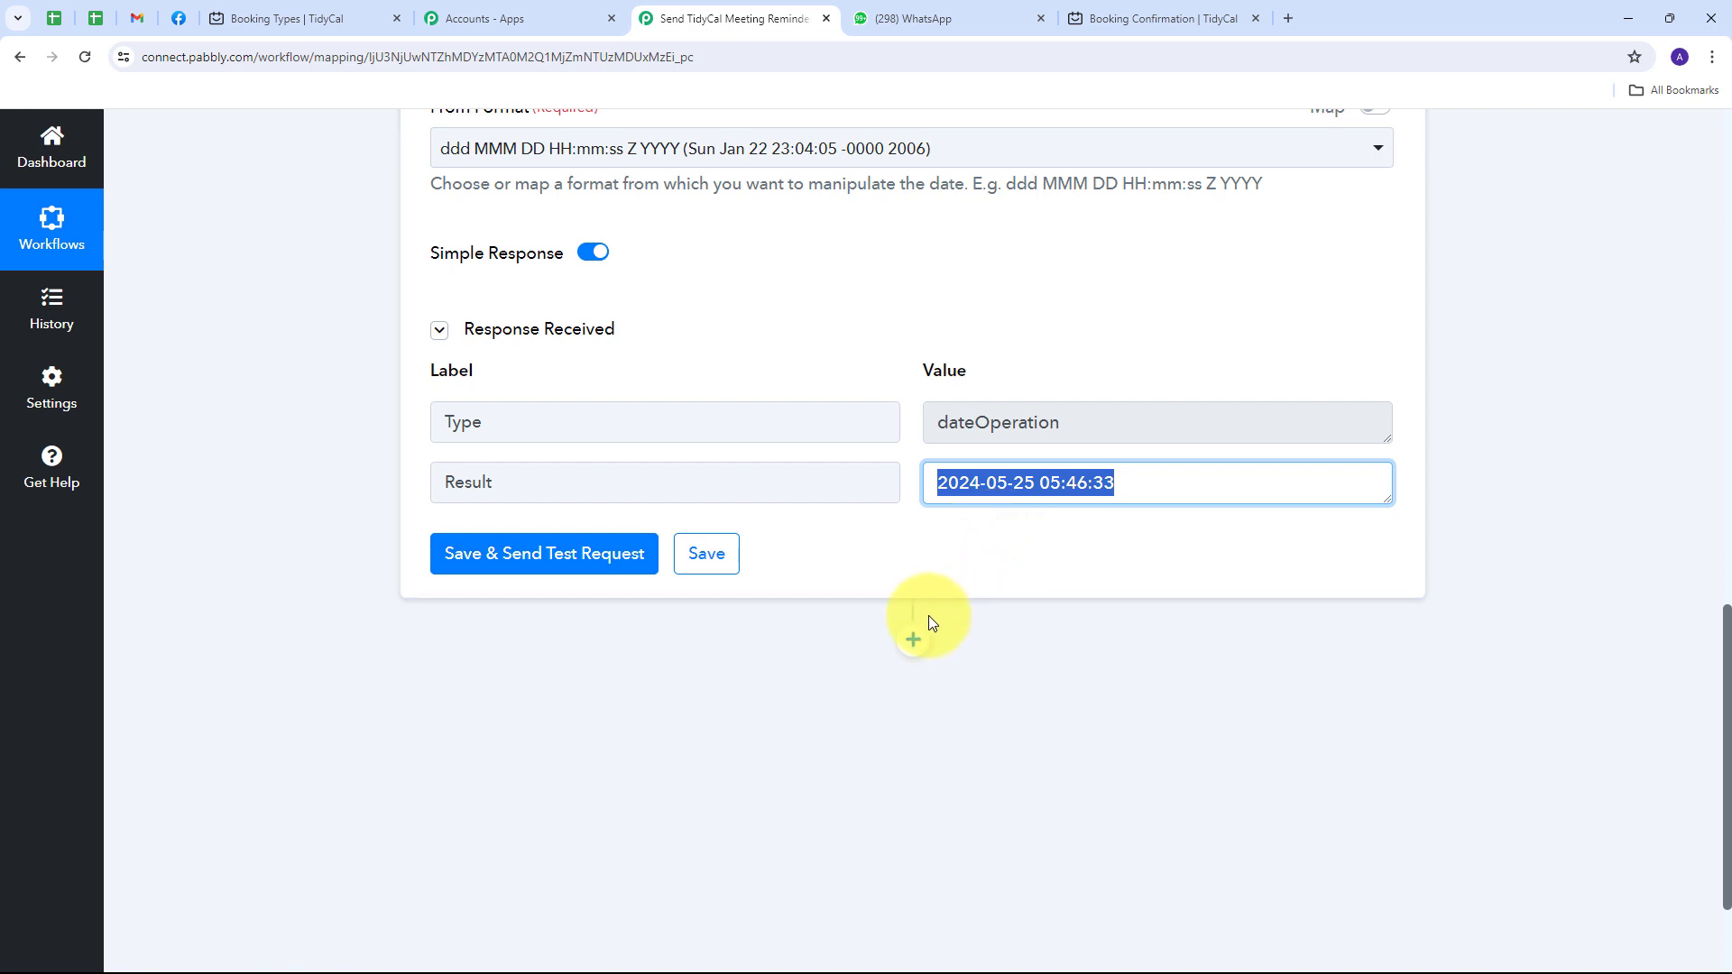
{"action": "left_click", "coordinate": [880, 626]}
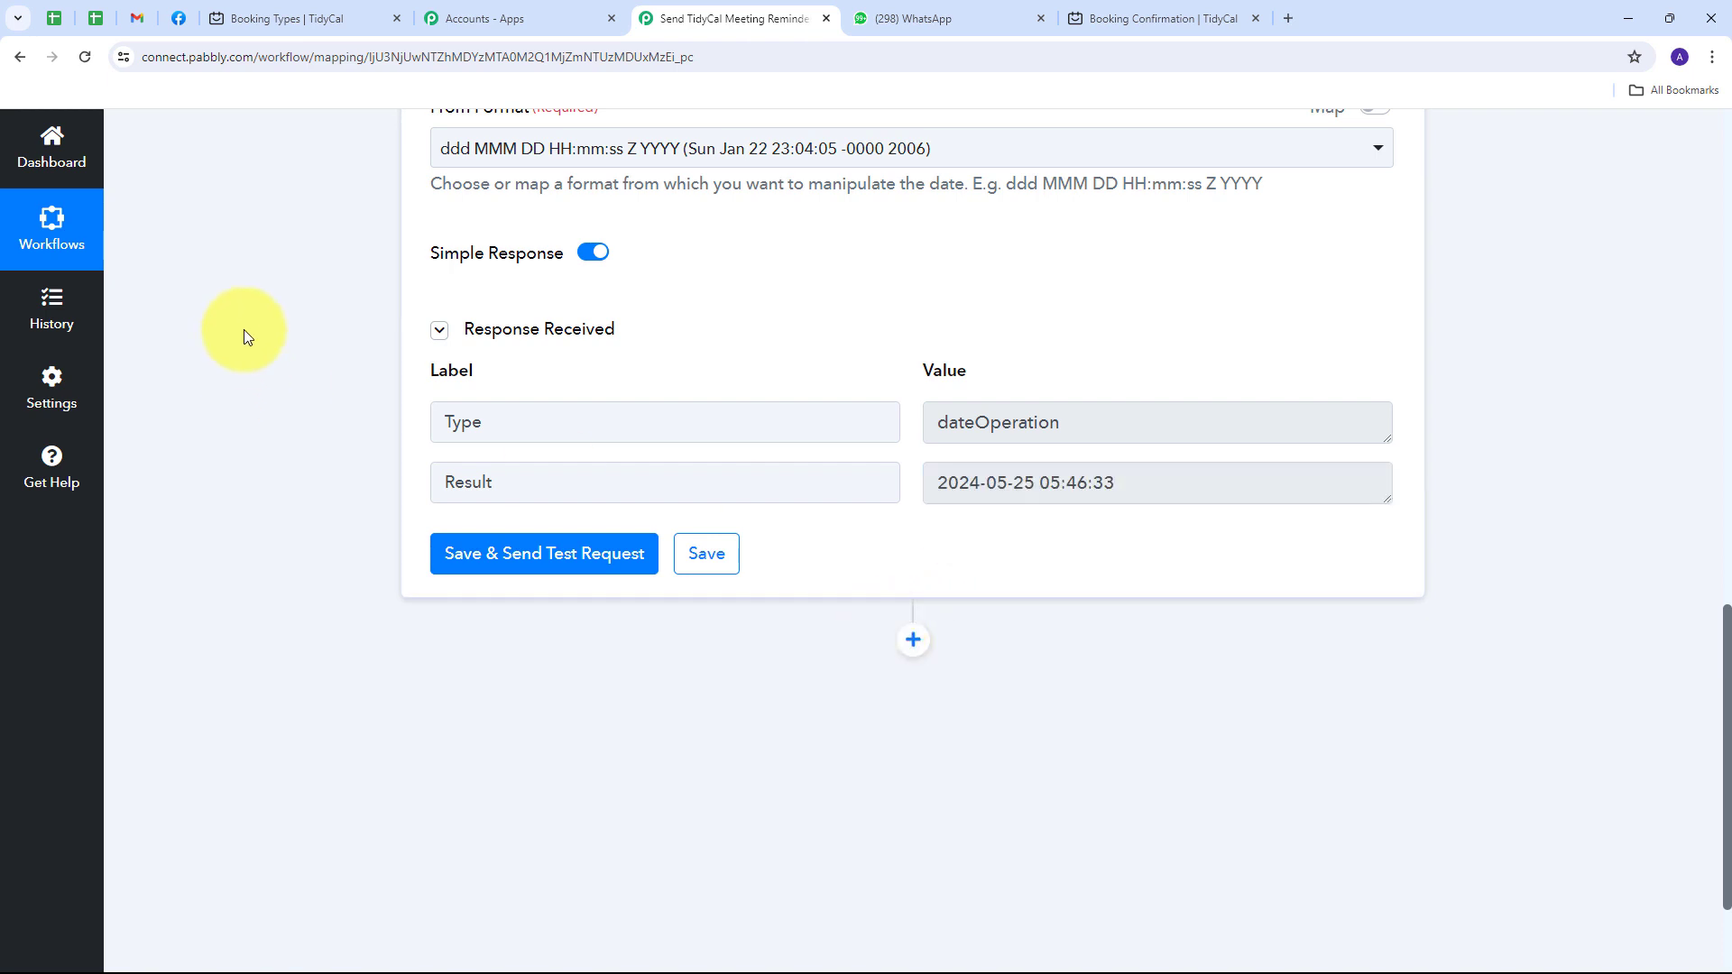
- Add a Delay (Pabbly) action with the Add Time Delay event after the Date/Time Formatter and connect it
{"action": "scroll", "coordinate": [1447, 345], "scroll_direction": "down", "scroll_amount": 1}
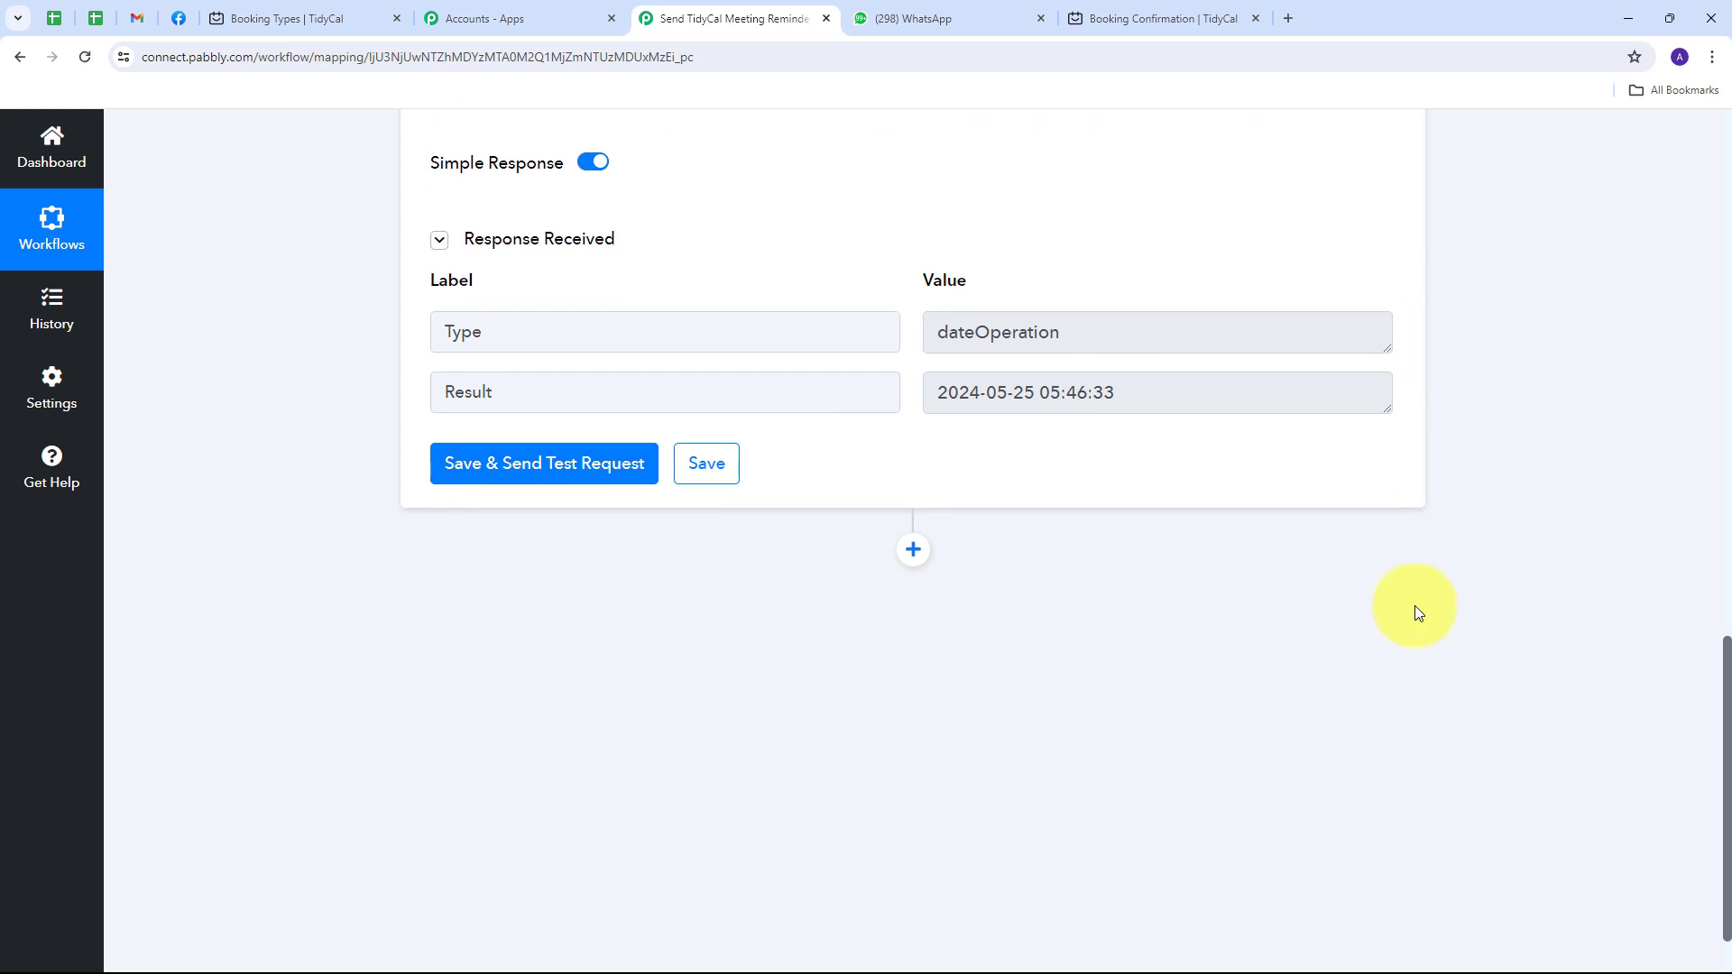
{"action": "left_click", "coordinate": [917, 568]}
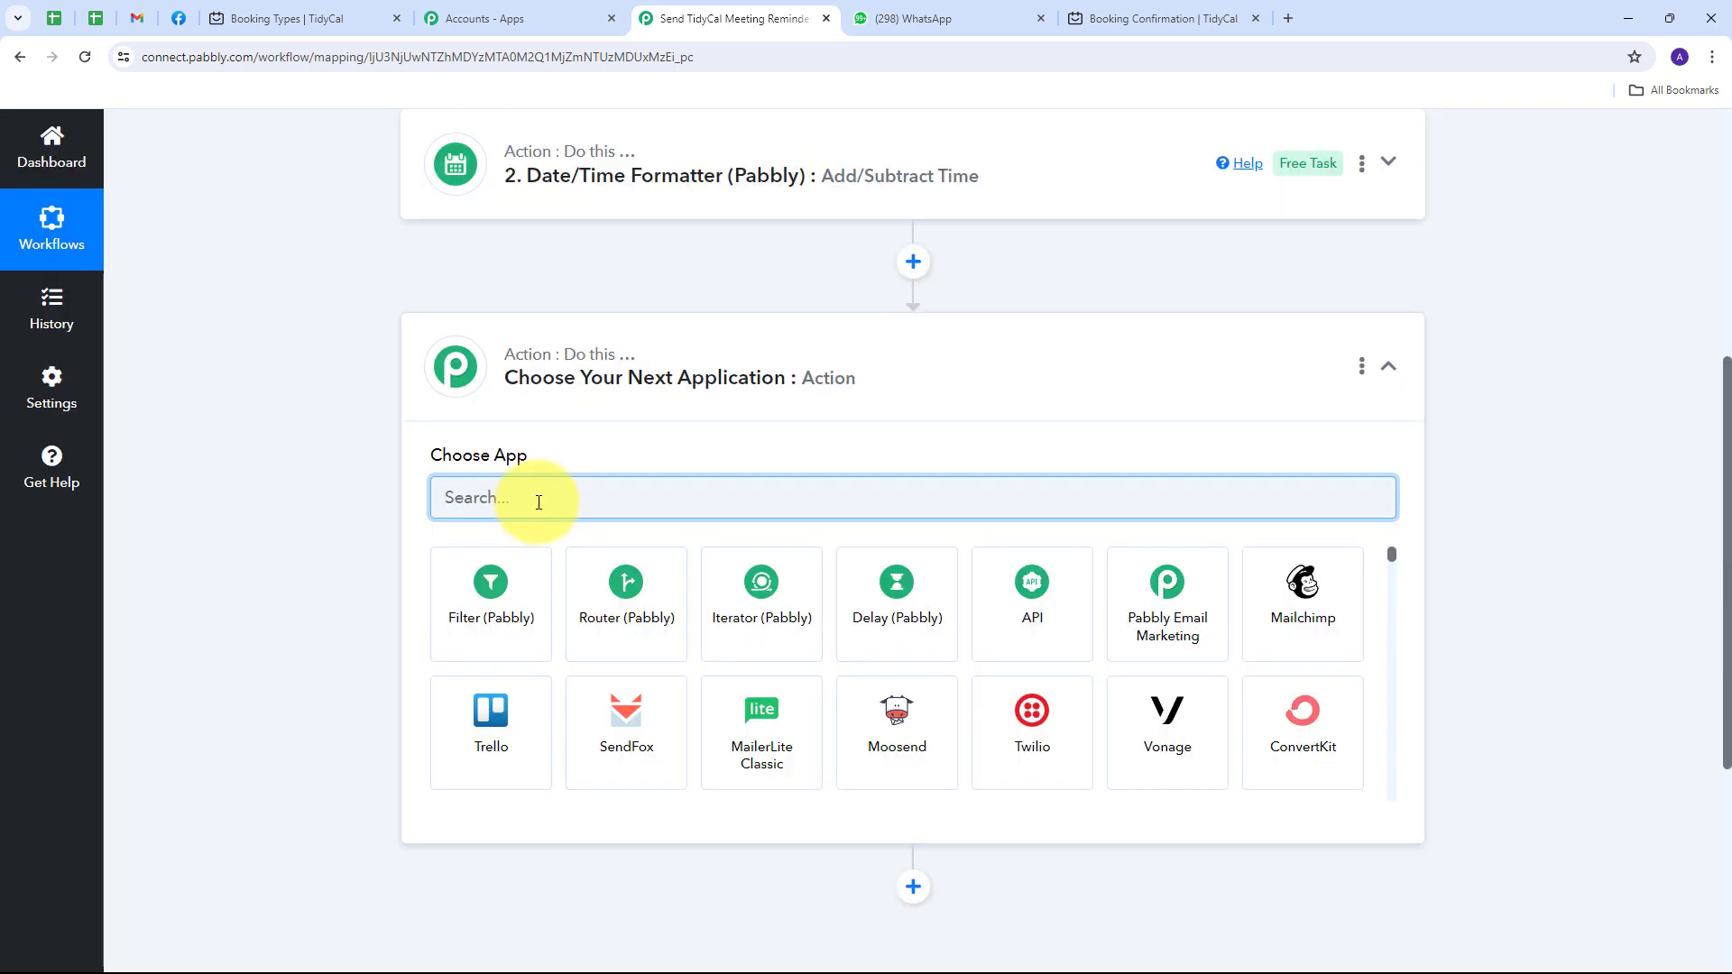
{"action": "type", "text": "de"}
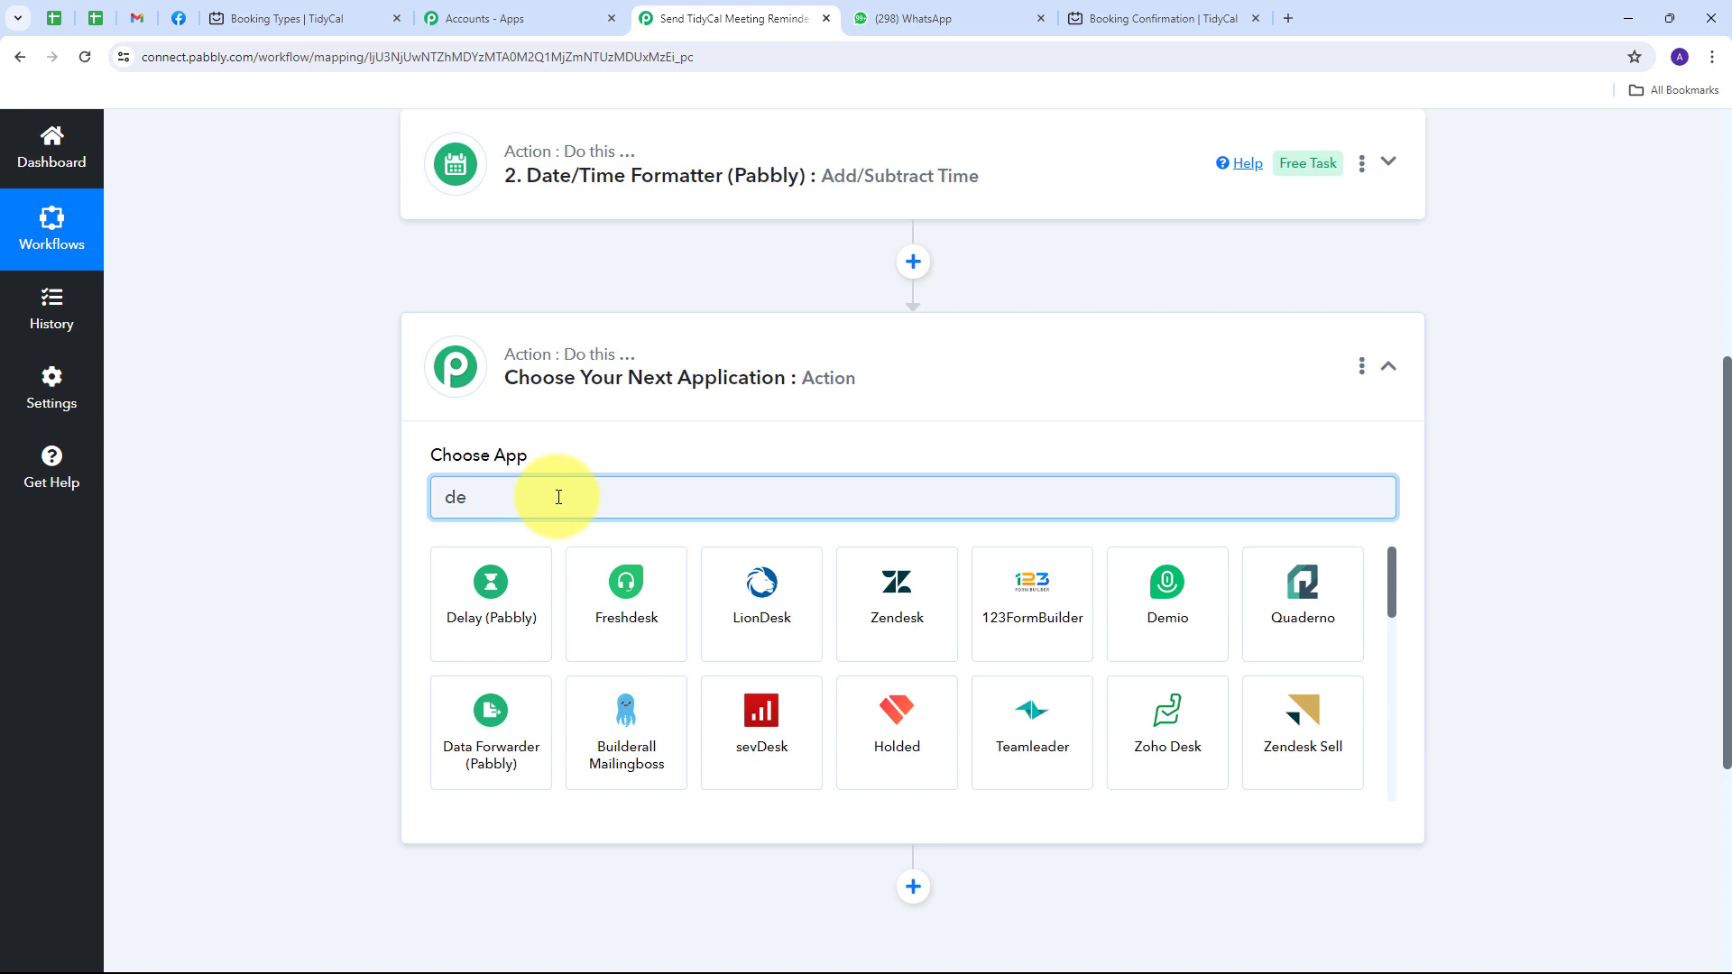
{"action": "type", "text": "lay"}
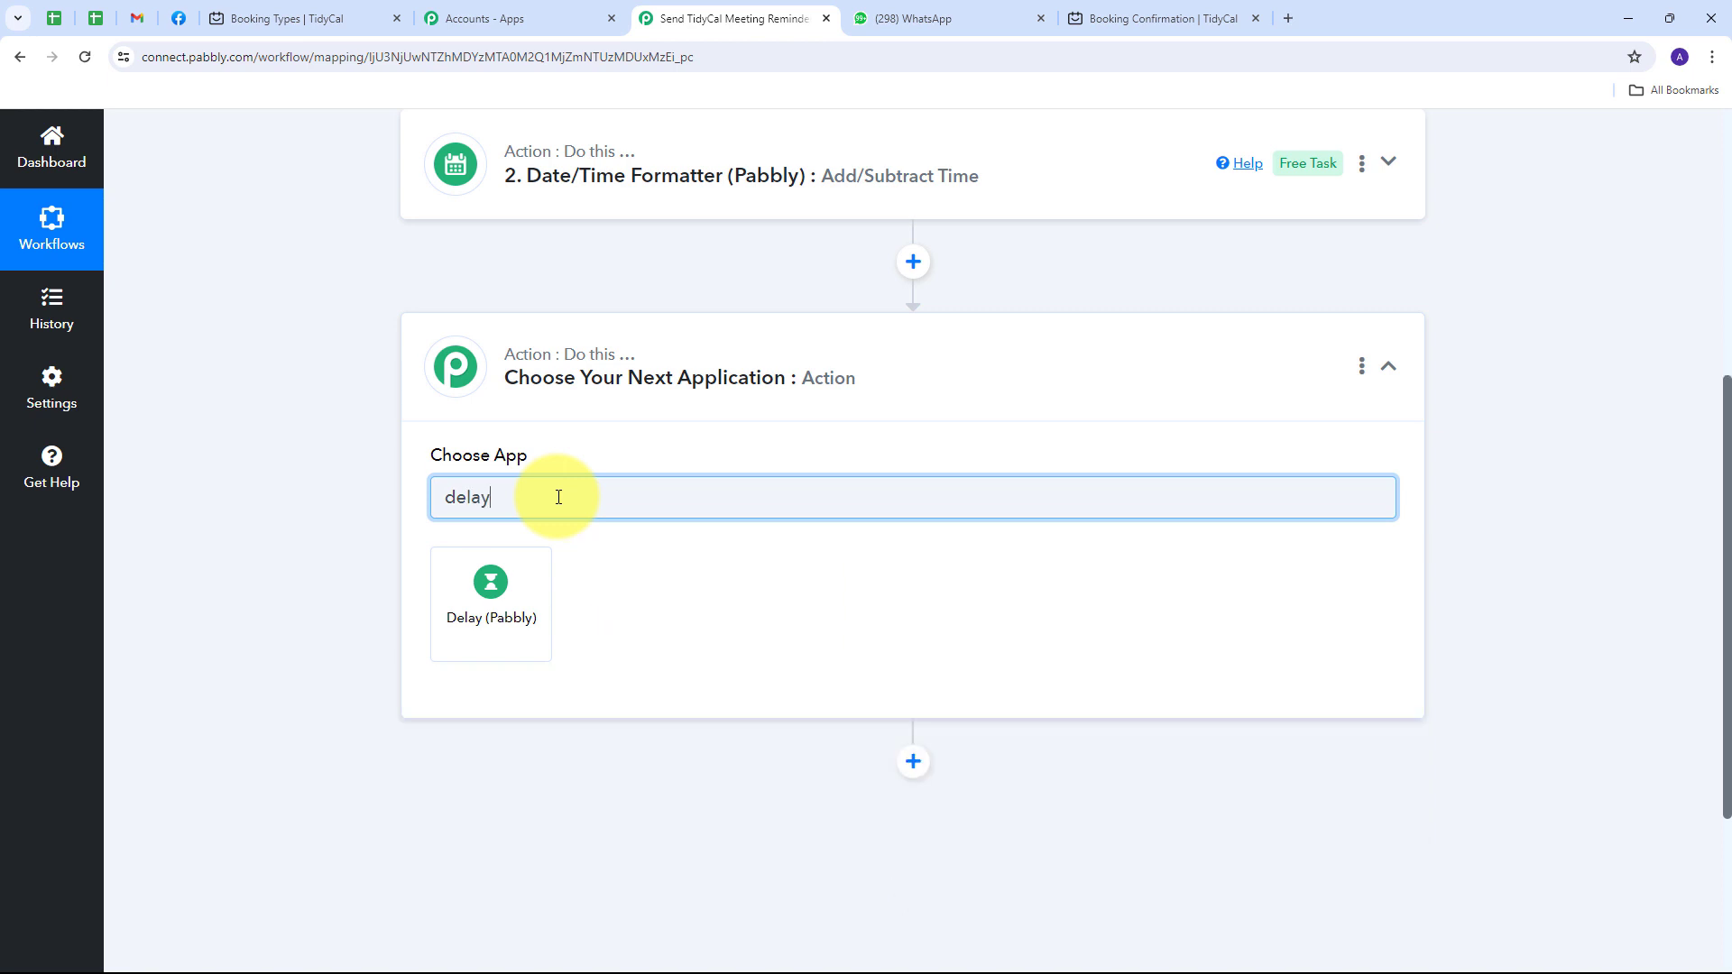
{"action": "left_click", "coordinate": [494, 591]}
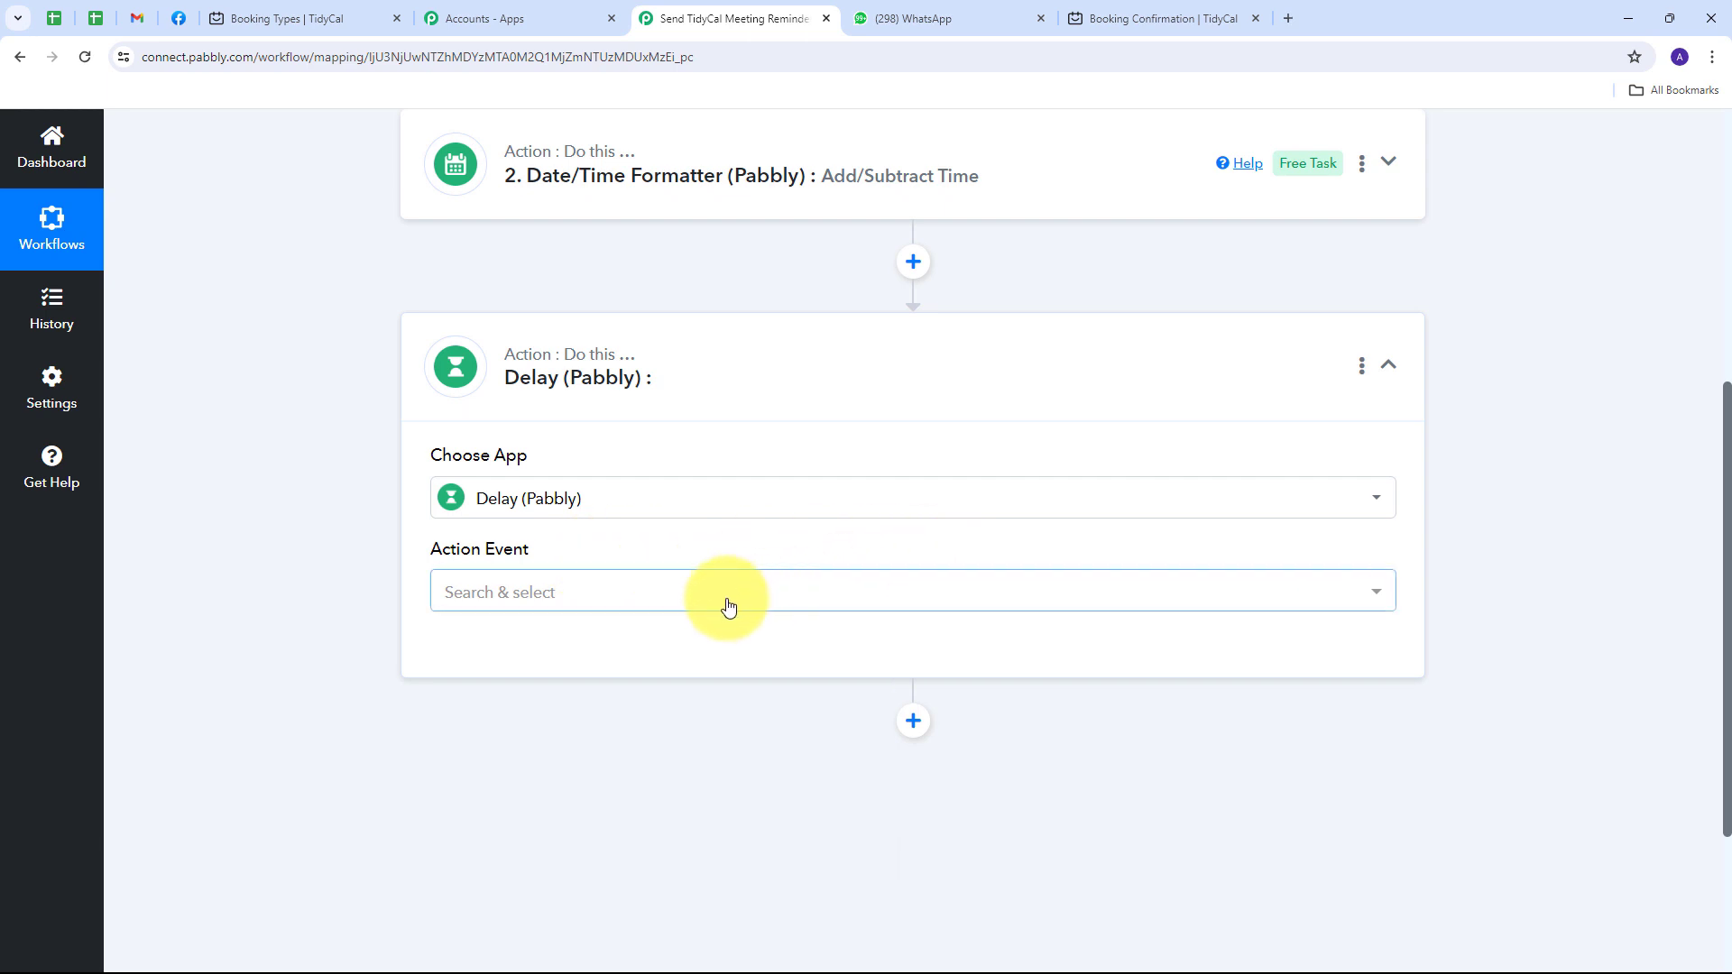
{"action": "left_click", "coordinate": [587, 603]}
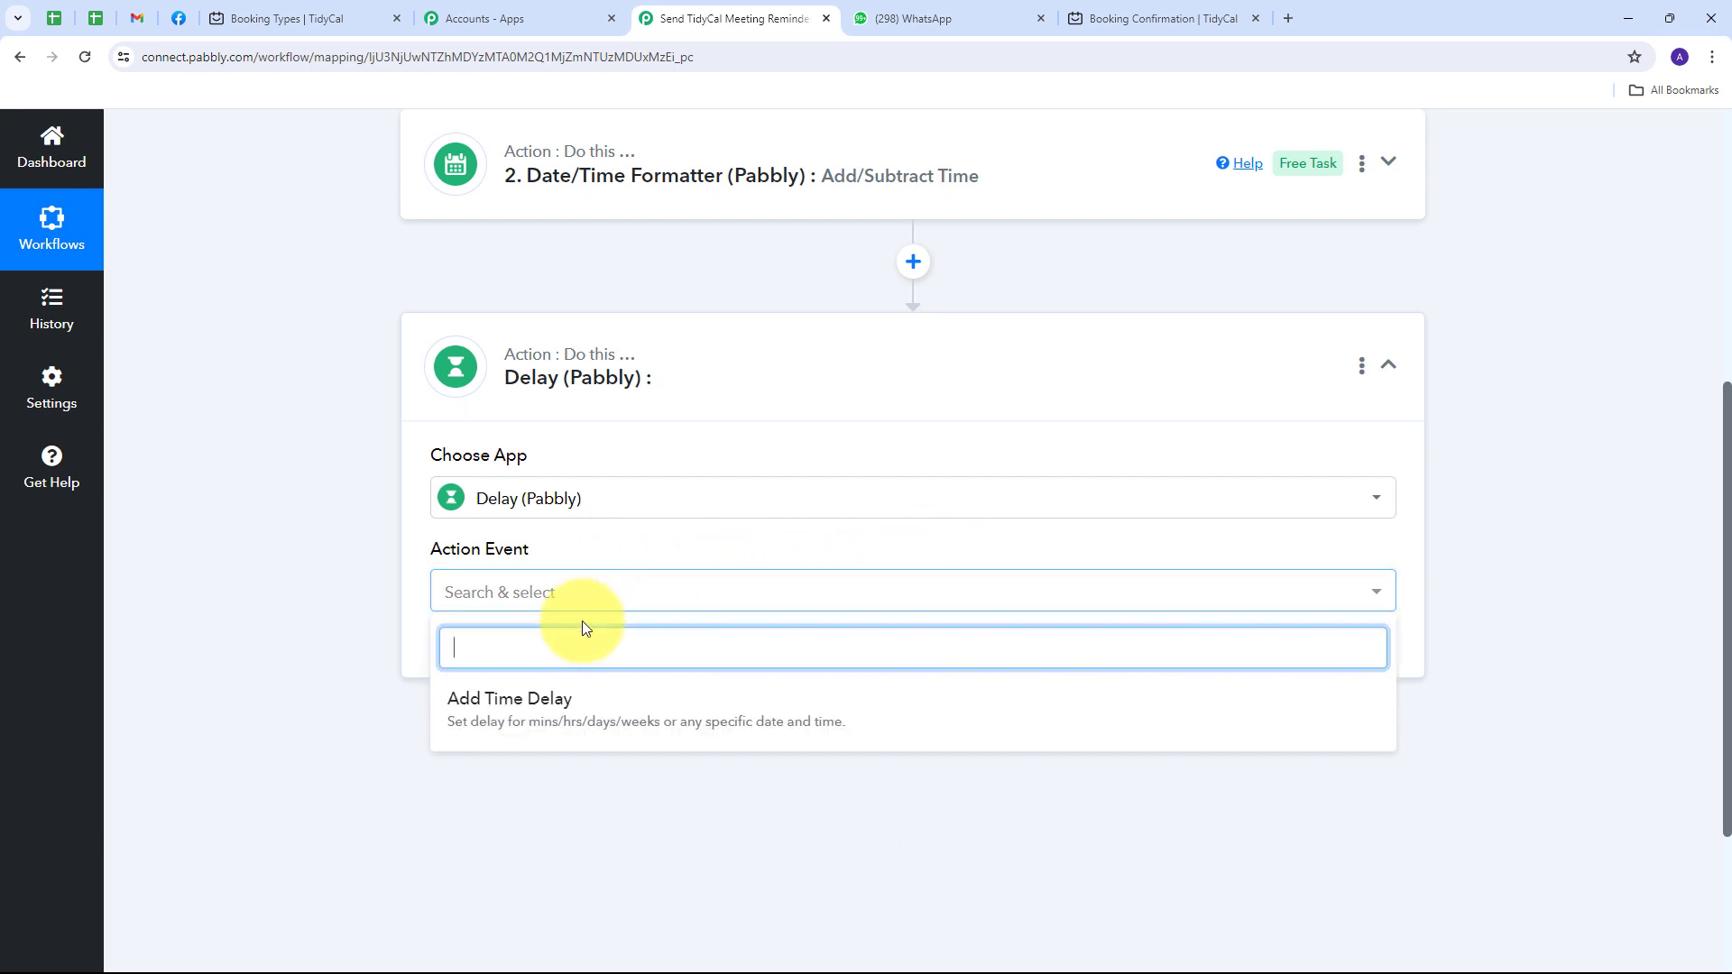
{"action": "left_click", "coordinate": [580, 717]}
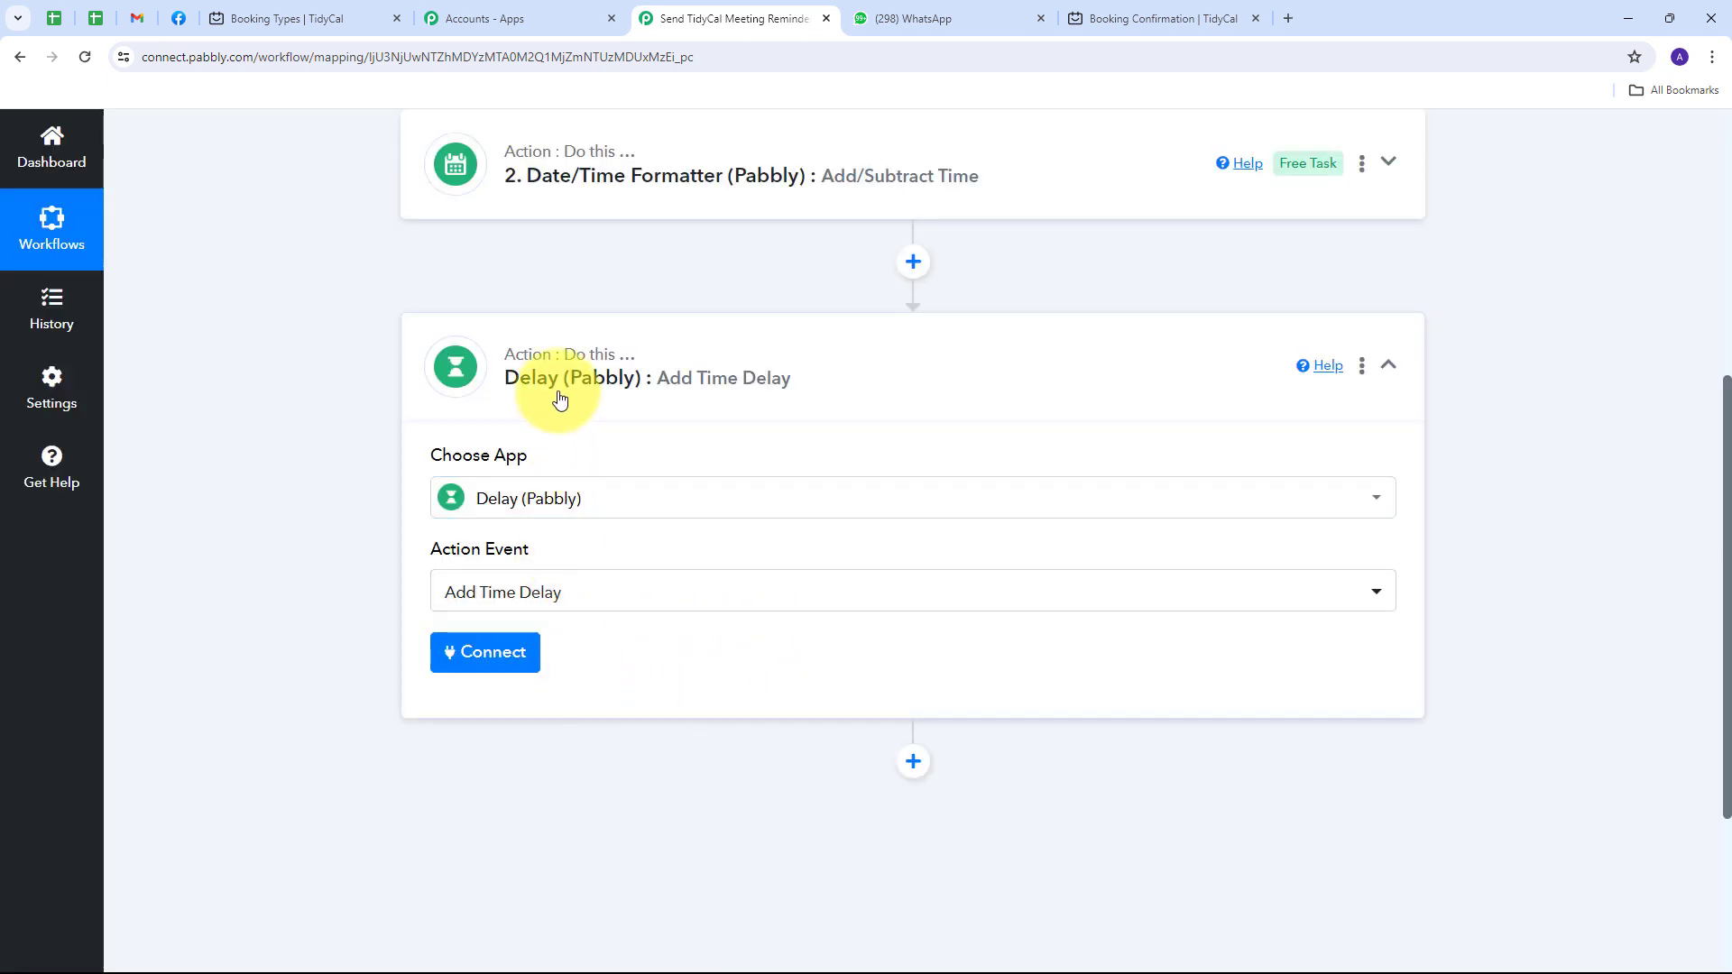
{"action": "left_click", "coordinate": [485, 653]}
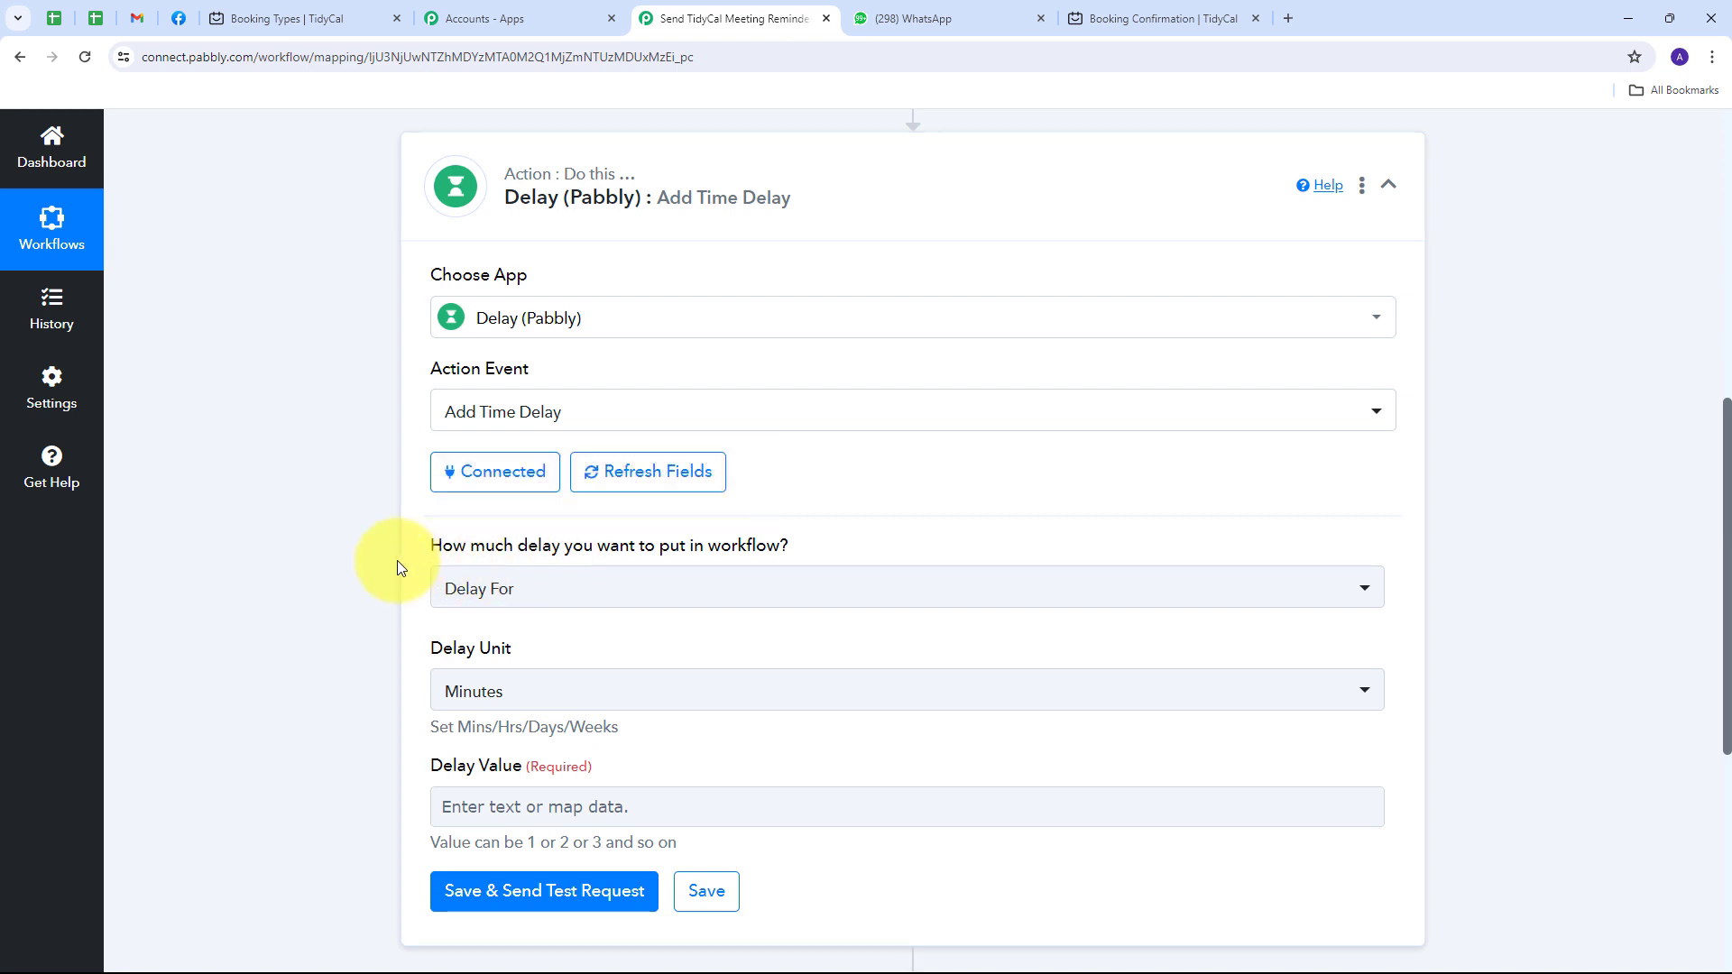
- Set how much delay to put in the workflow to Delay Until
{"action": "mouse_move", "coordinate": [468, 561]}
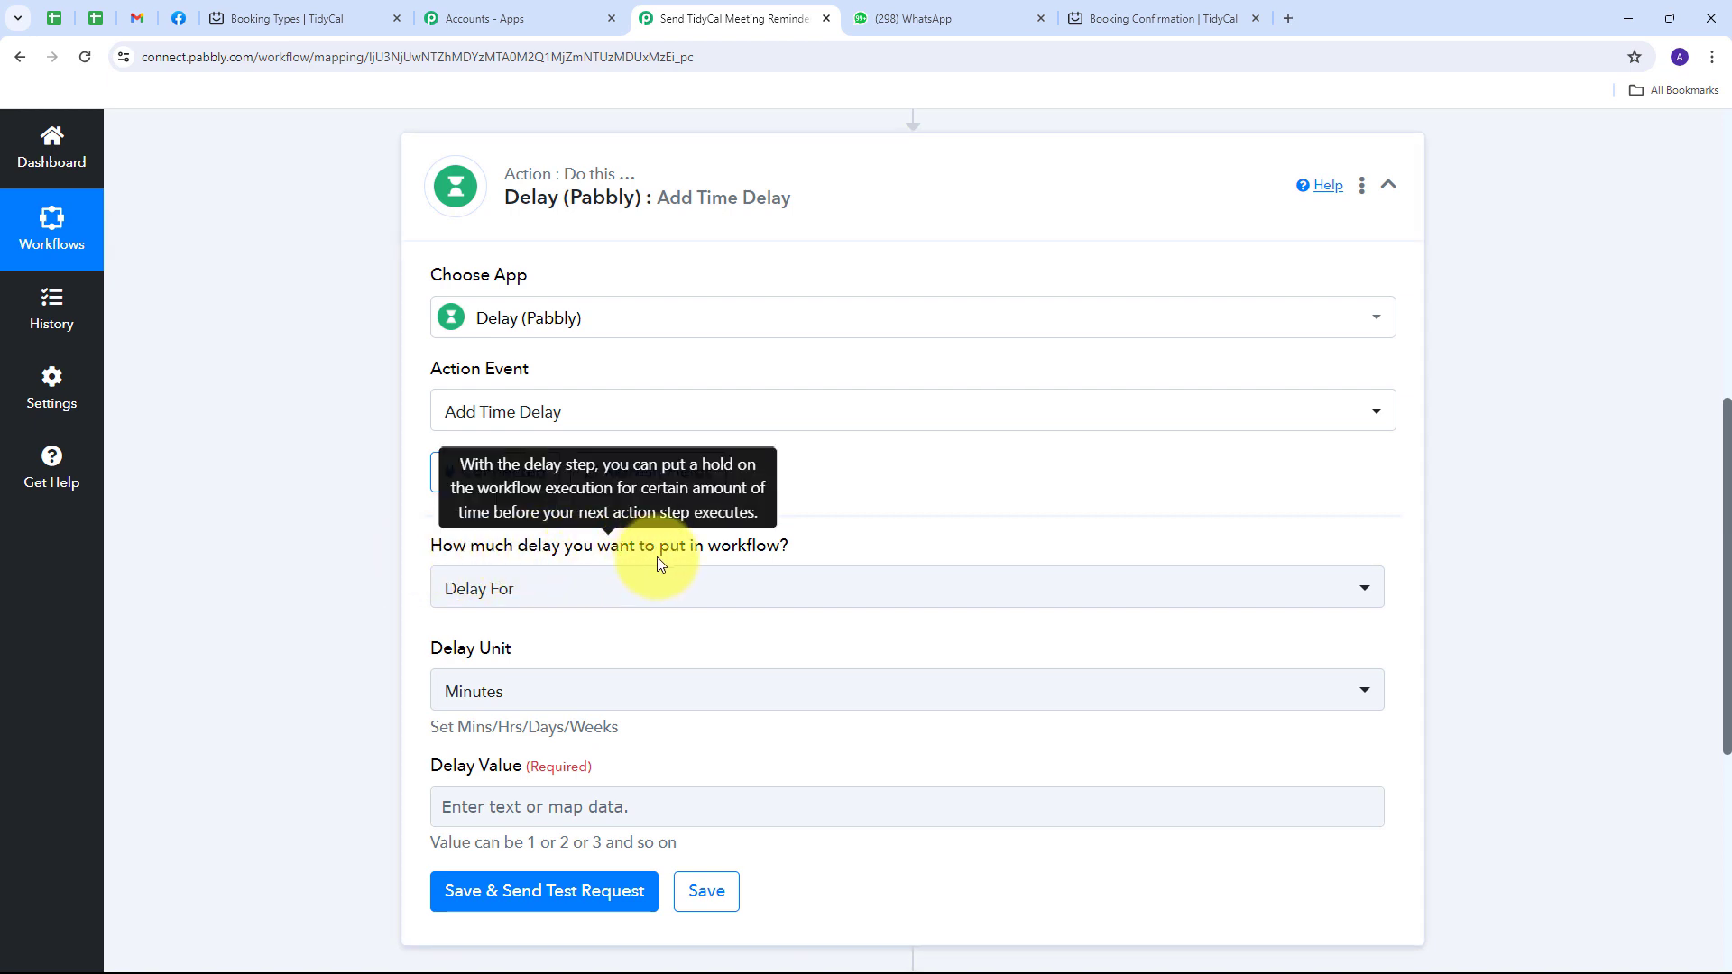
{"action": "left_click", "coordinate": [697, 598]}
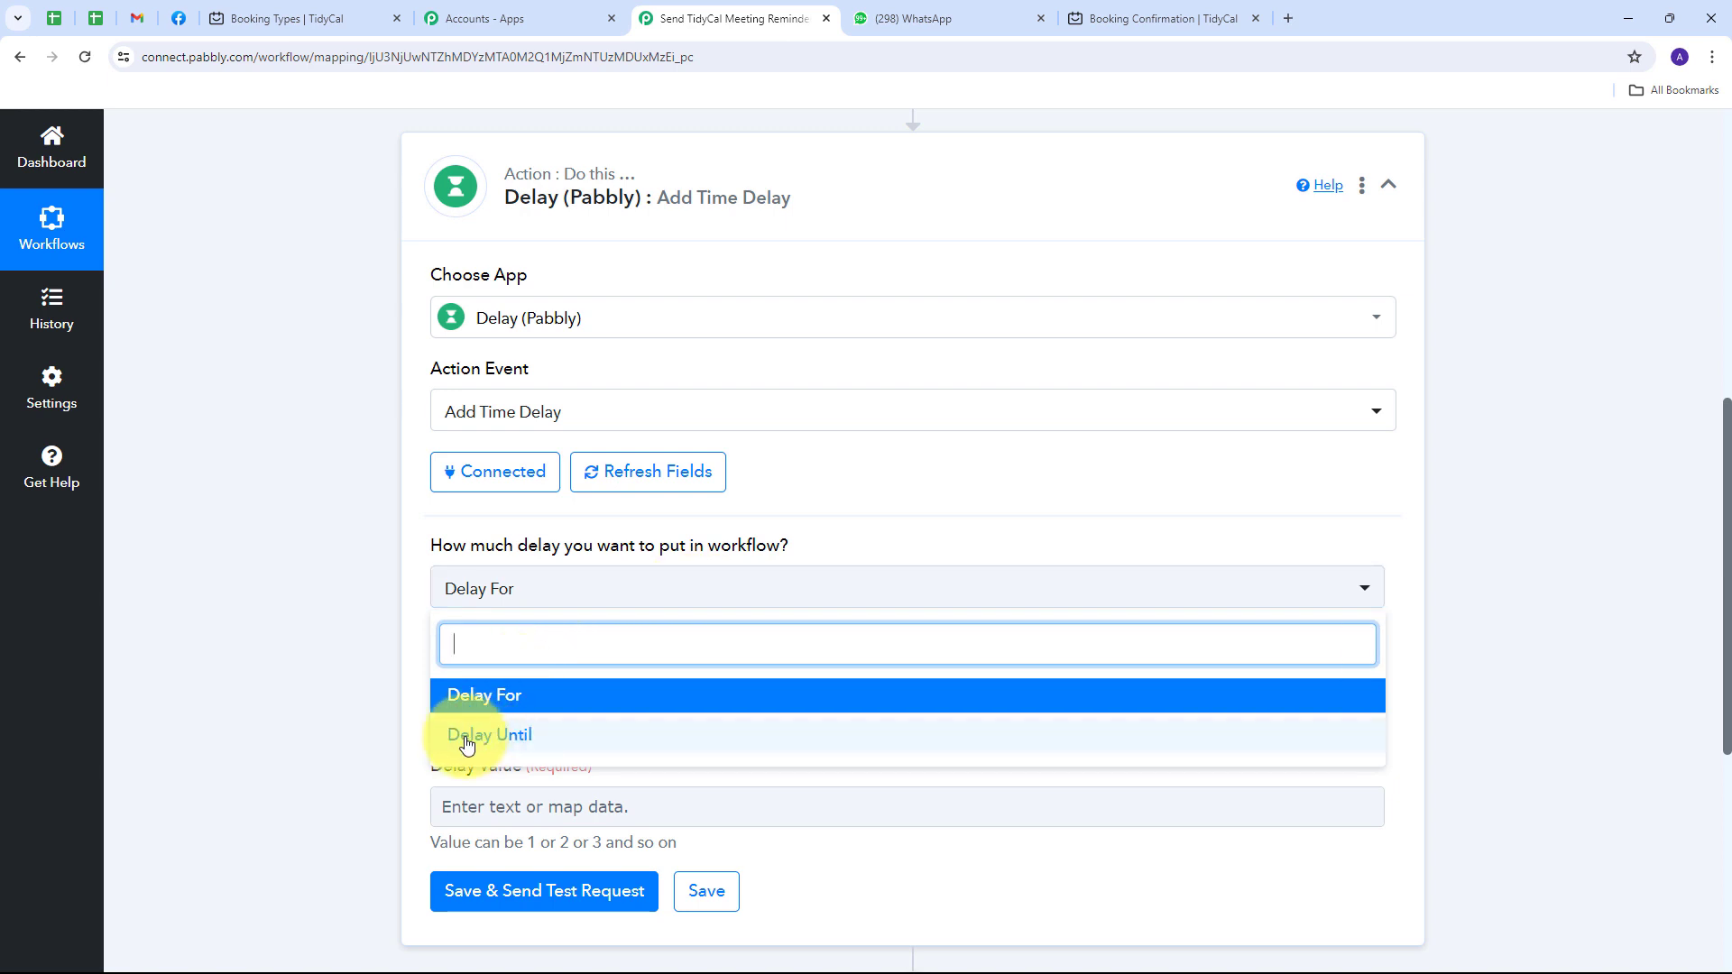
{"action": "left_click", "coordinate": [537, 747]}
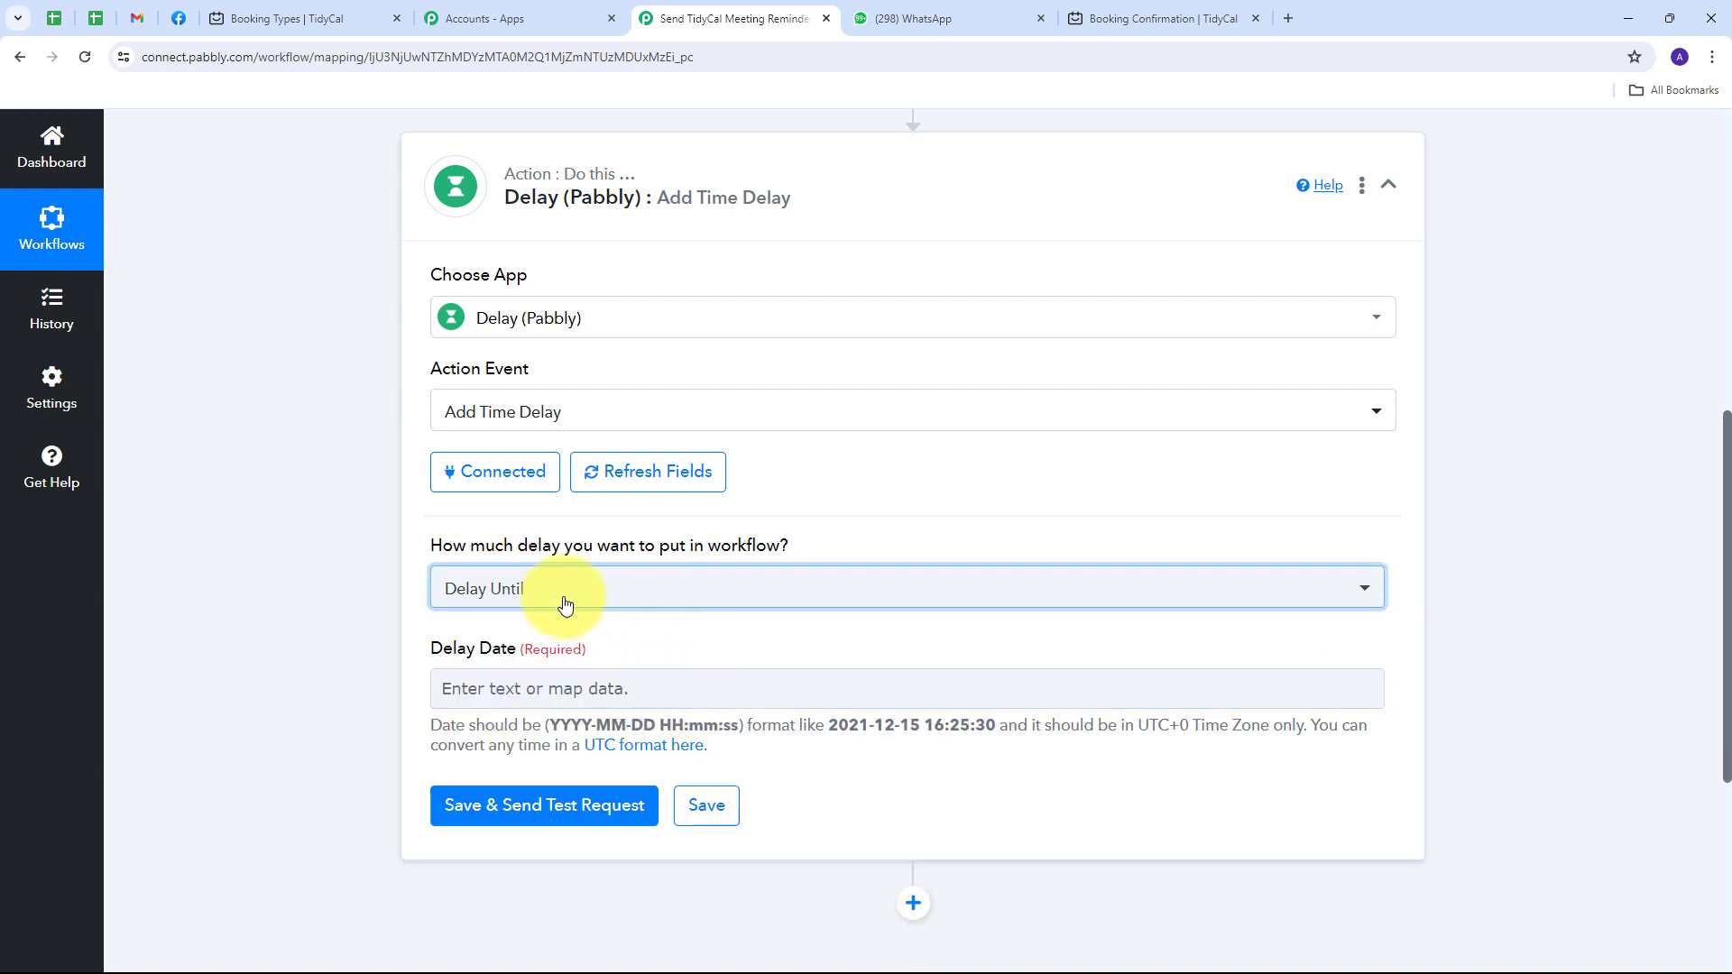
- Map the Delay Date to the Date/Time Formatter's Result and check the required date format and time zone
{"action": "scroll", "coordinate": [408, 571], "scroll_direction": "down", "scroll_amount": 1}
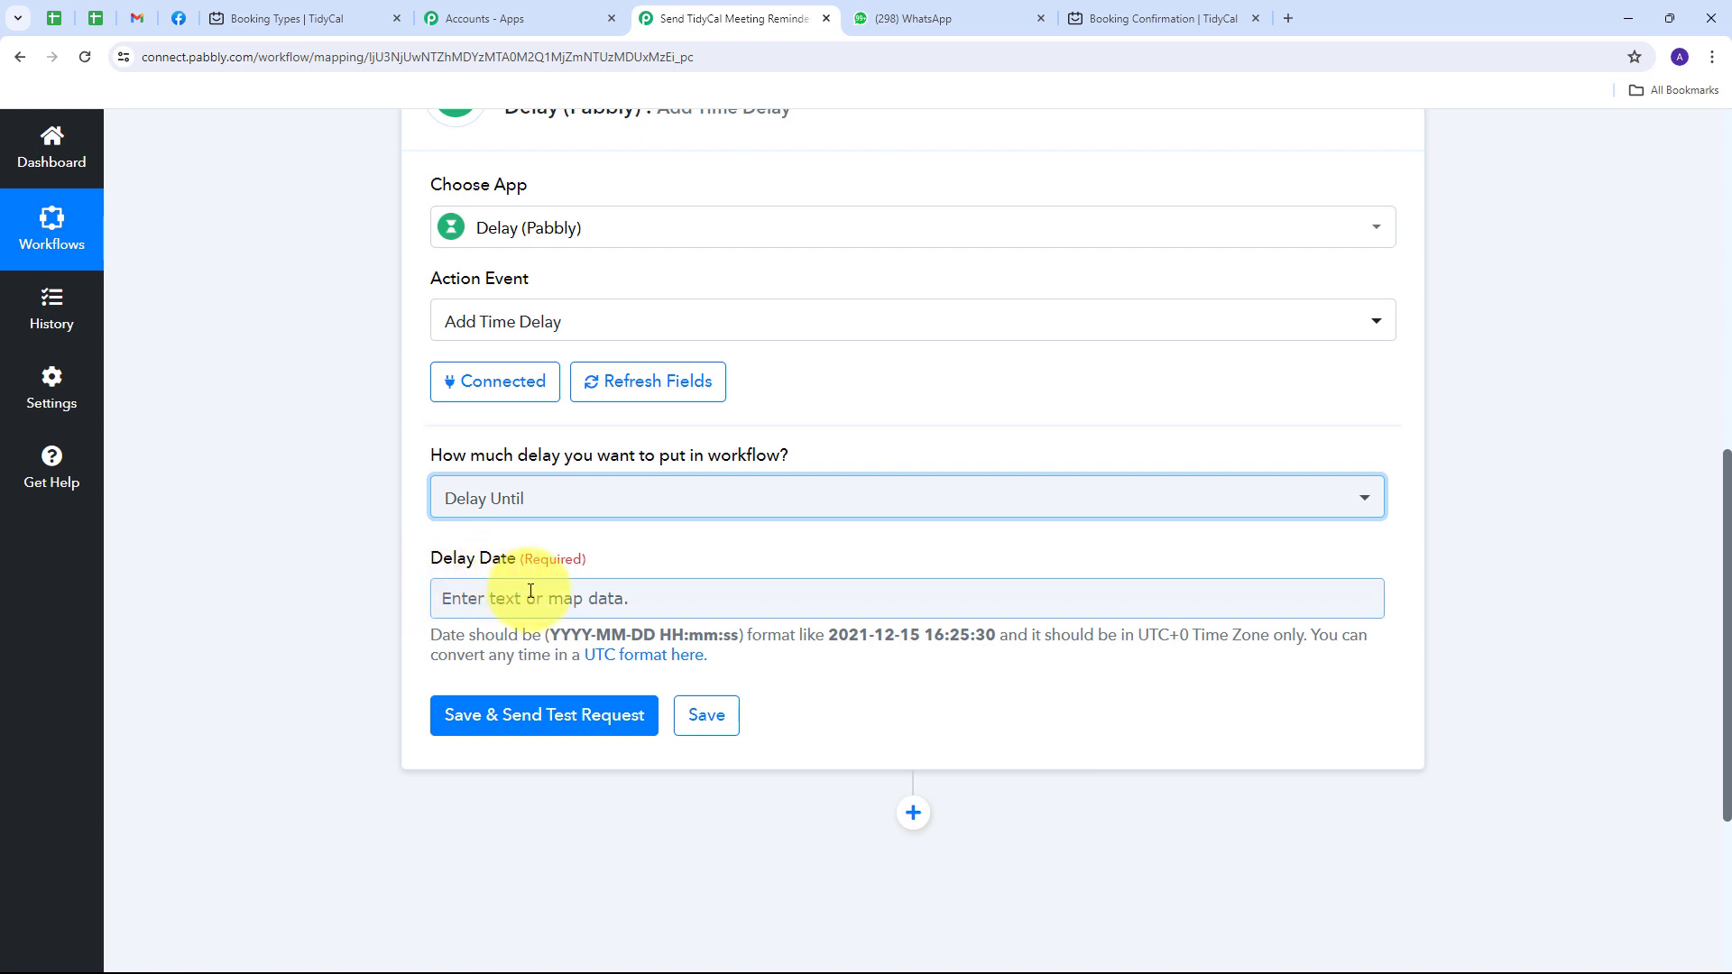
{"action": "left_click_drag", "start_coordinate": [826, 635], "coordinate": [997, 635]}
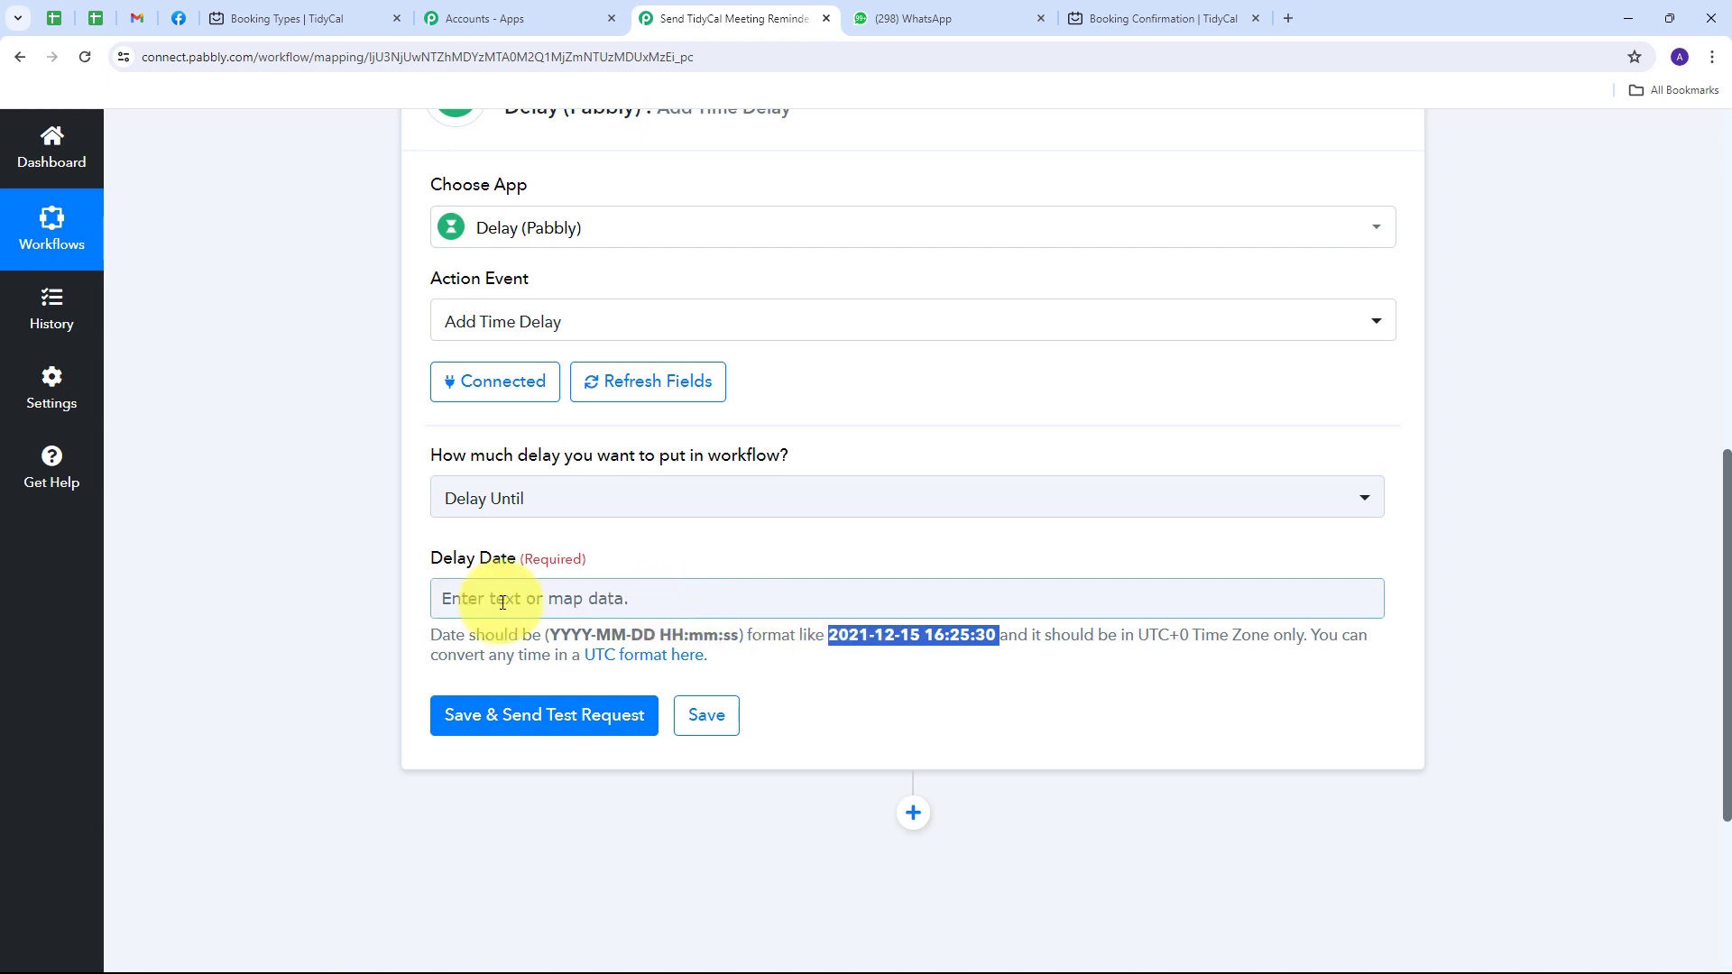
{"action": "left_click", "coordinate": [548, 599]}
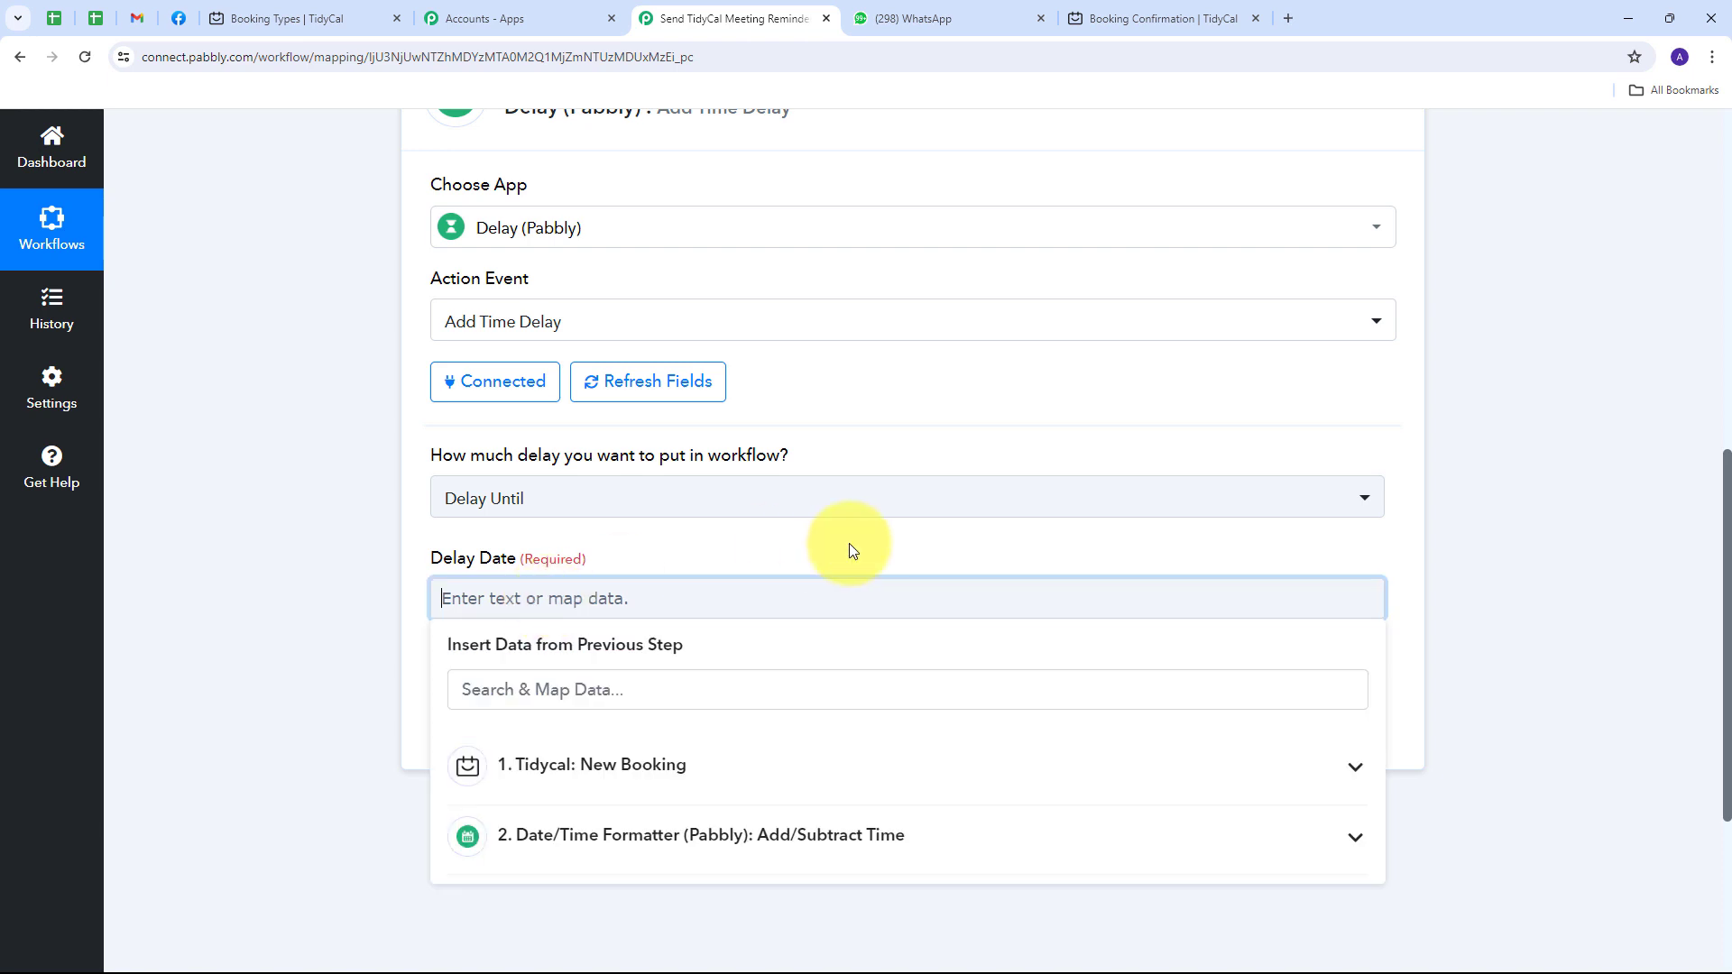
{"action": "left_click", "coordinate": [749, 843]}
{"action": "scroll", "coordinate": [704, 839], "scroll_direction": "down", "scroll_amount": 1}
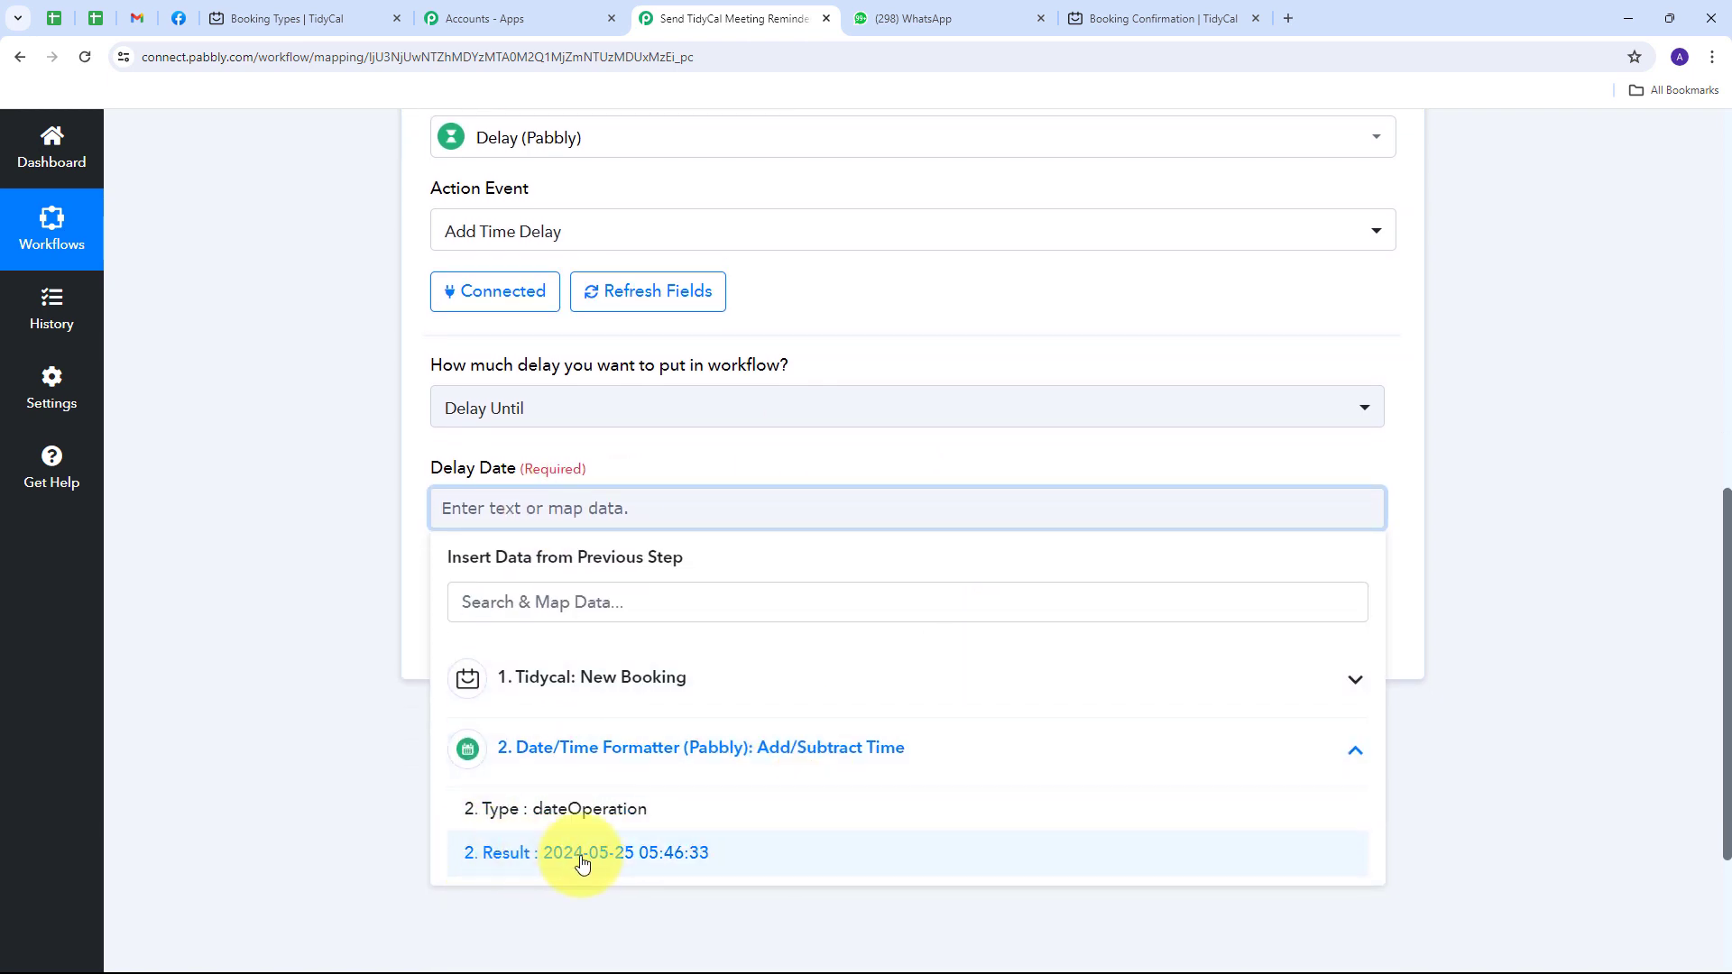
{"action": "left_click", "coordinate": [665, 854]}
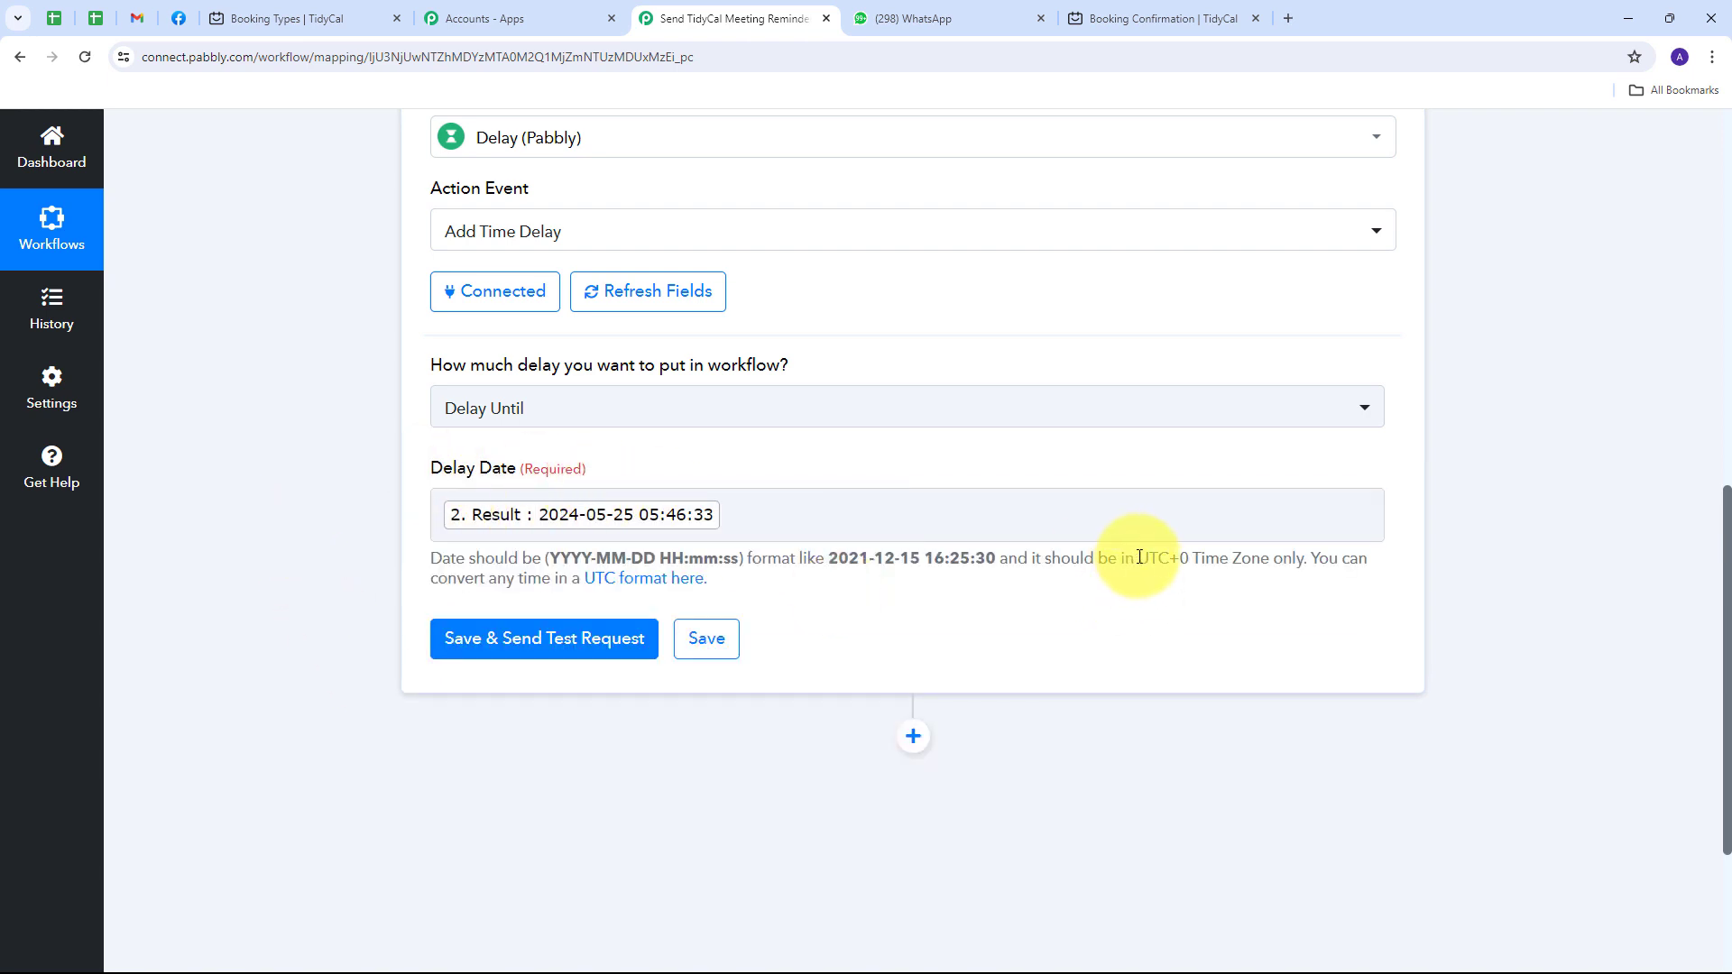
{"action": "left_click_drag", "start_coordinate": [1137, 561], "coordinate": [1192, 561]}
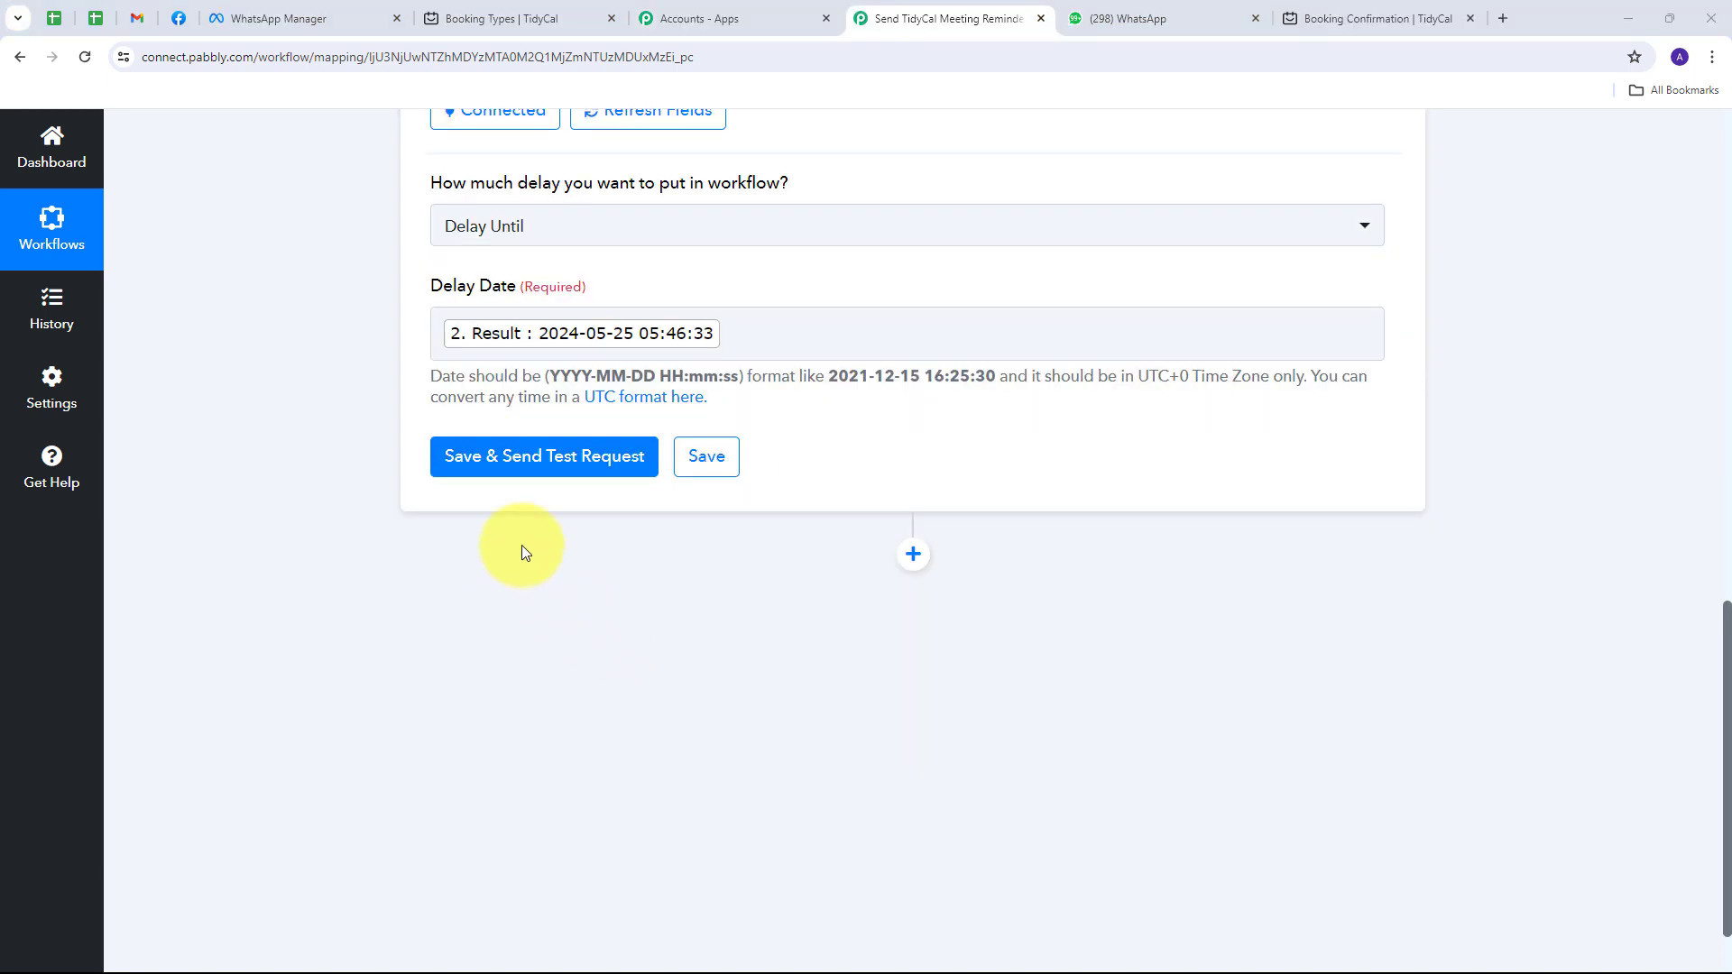
- Save the Delay action while sending a test request, and check the Status and Message values in its response
{"action": "left_click", "coordinate": [510, 465]}
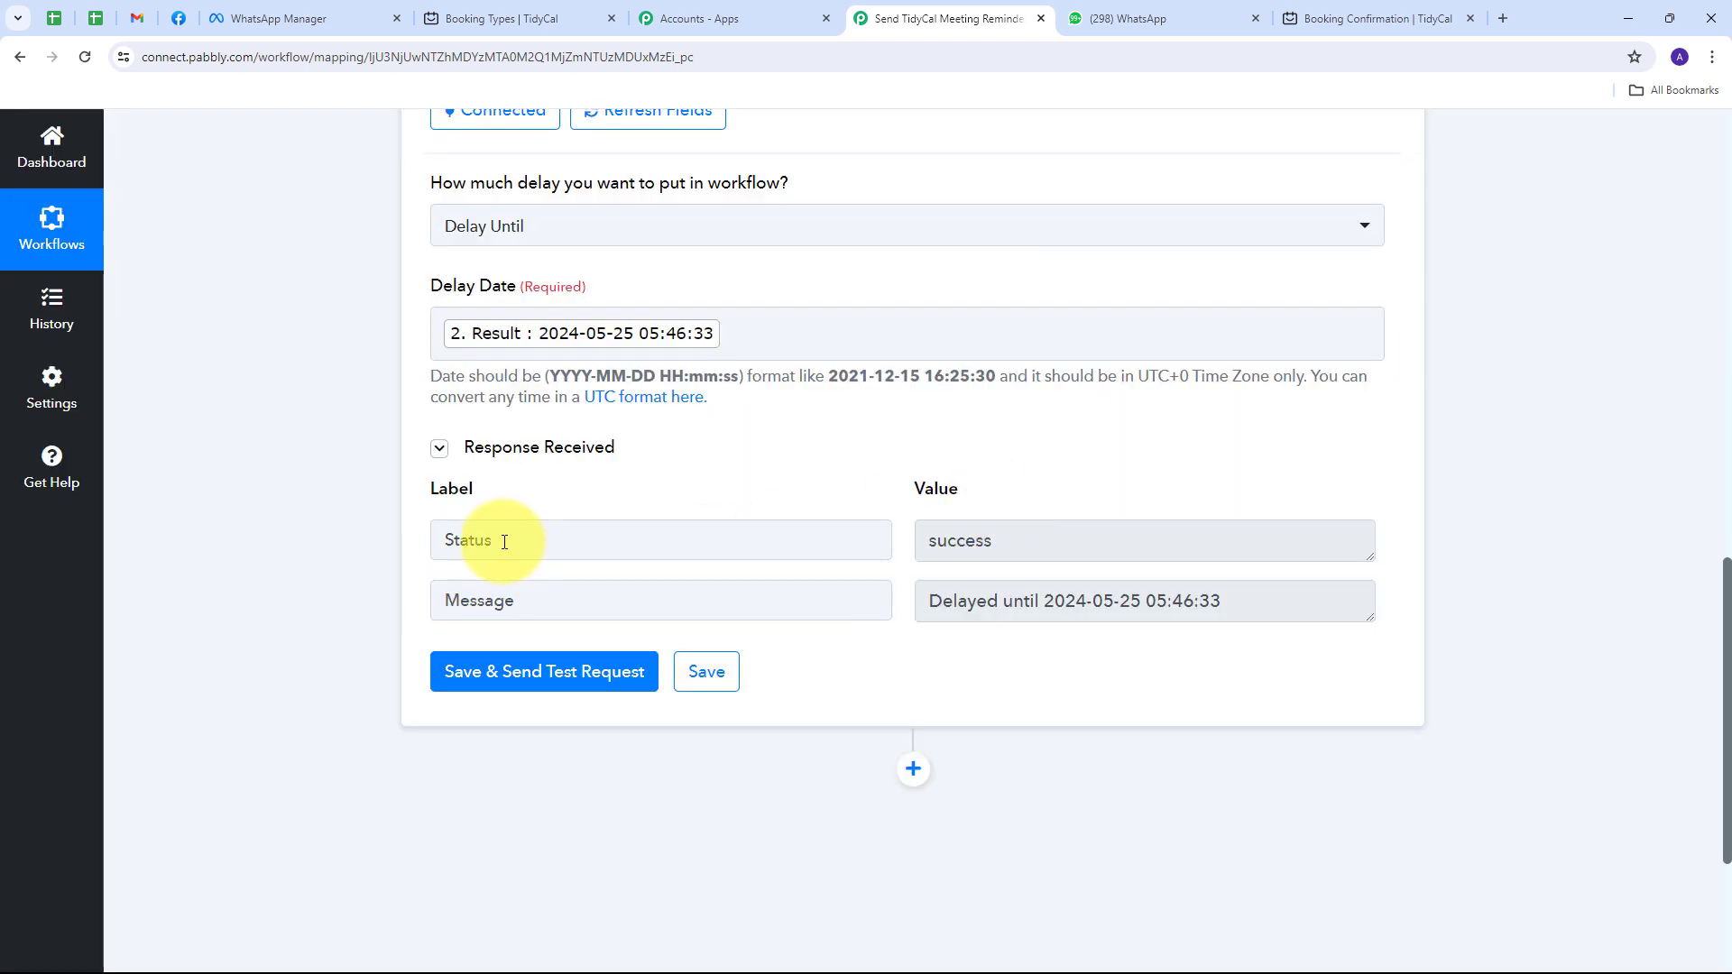
{"action": "left_click", "coordinate": [1098, 554]}
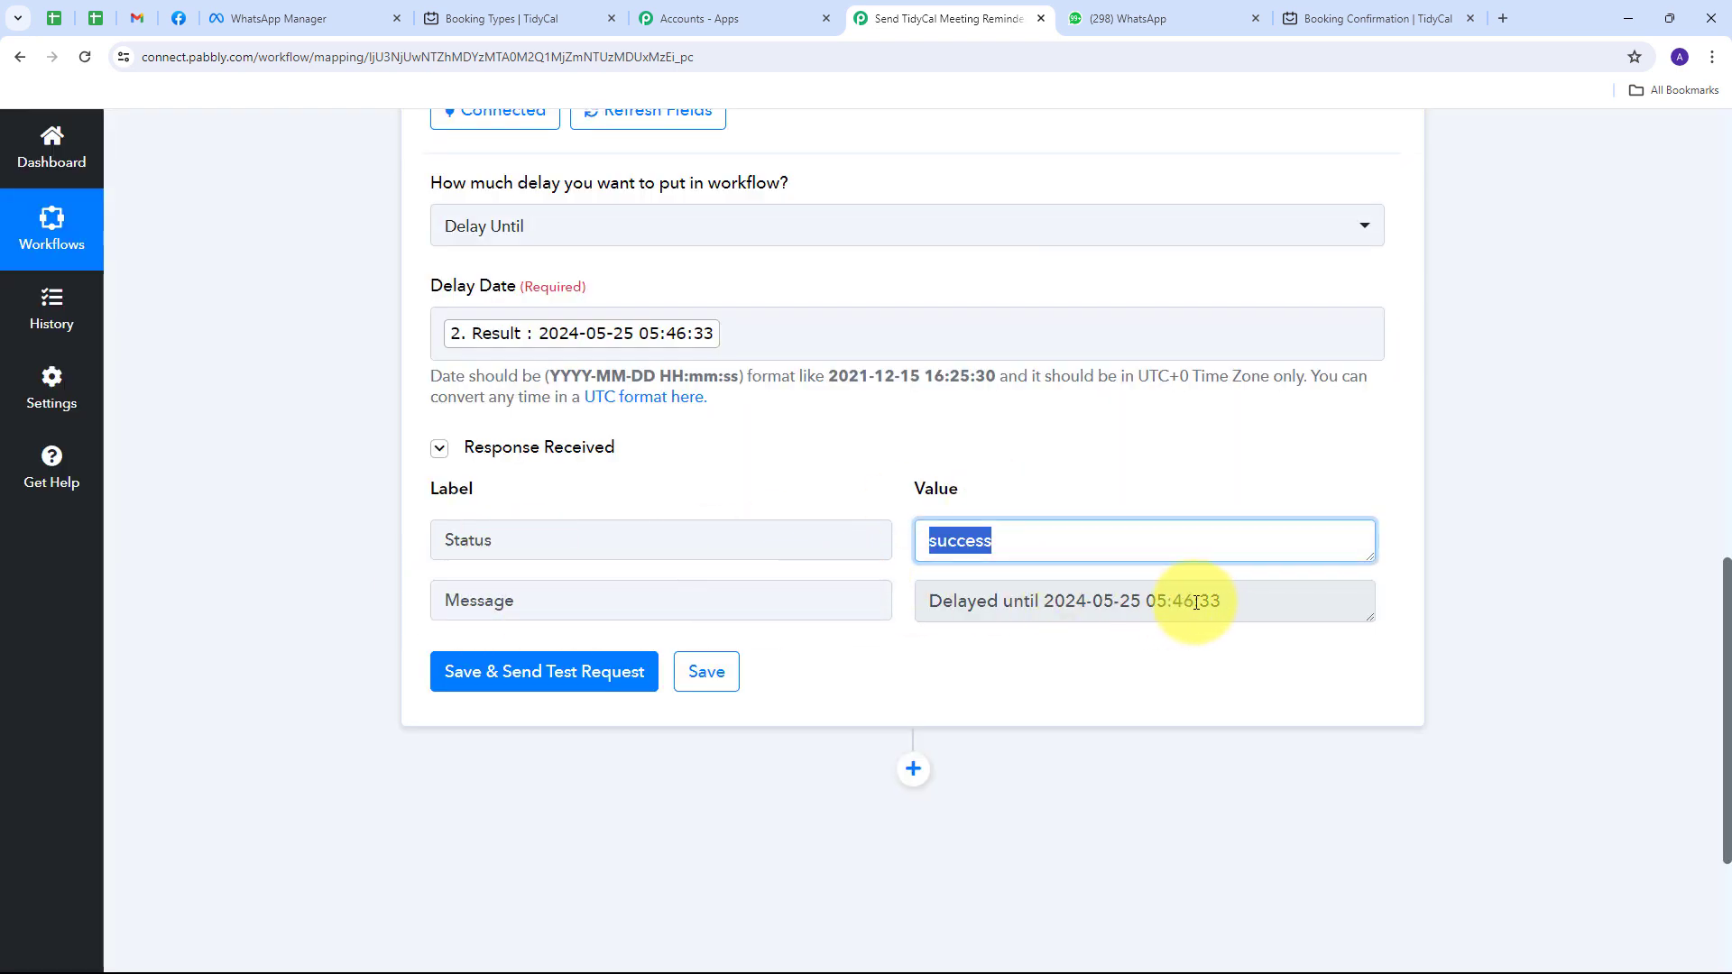
{"action": "left_click_drag", "start_coordinate": [1280, 599], "coordinate": [881, 604]}
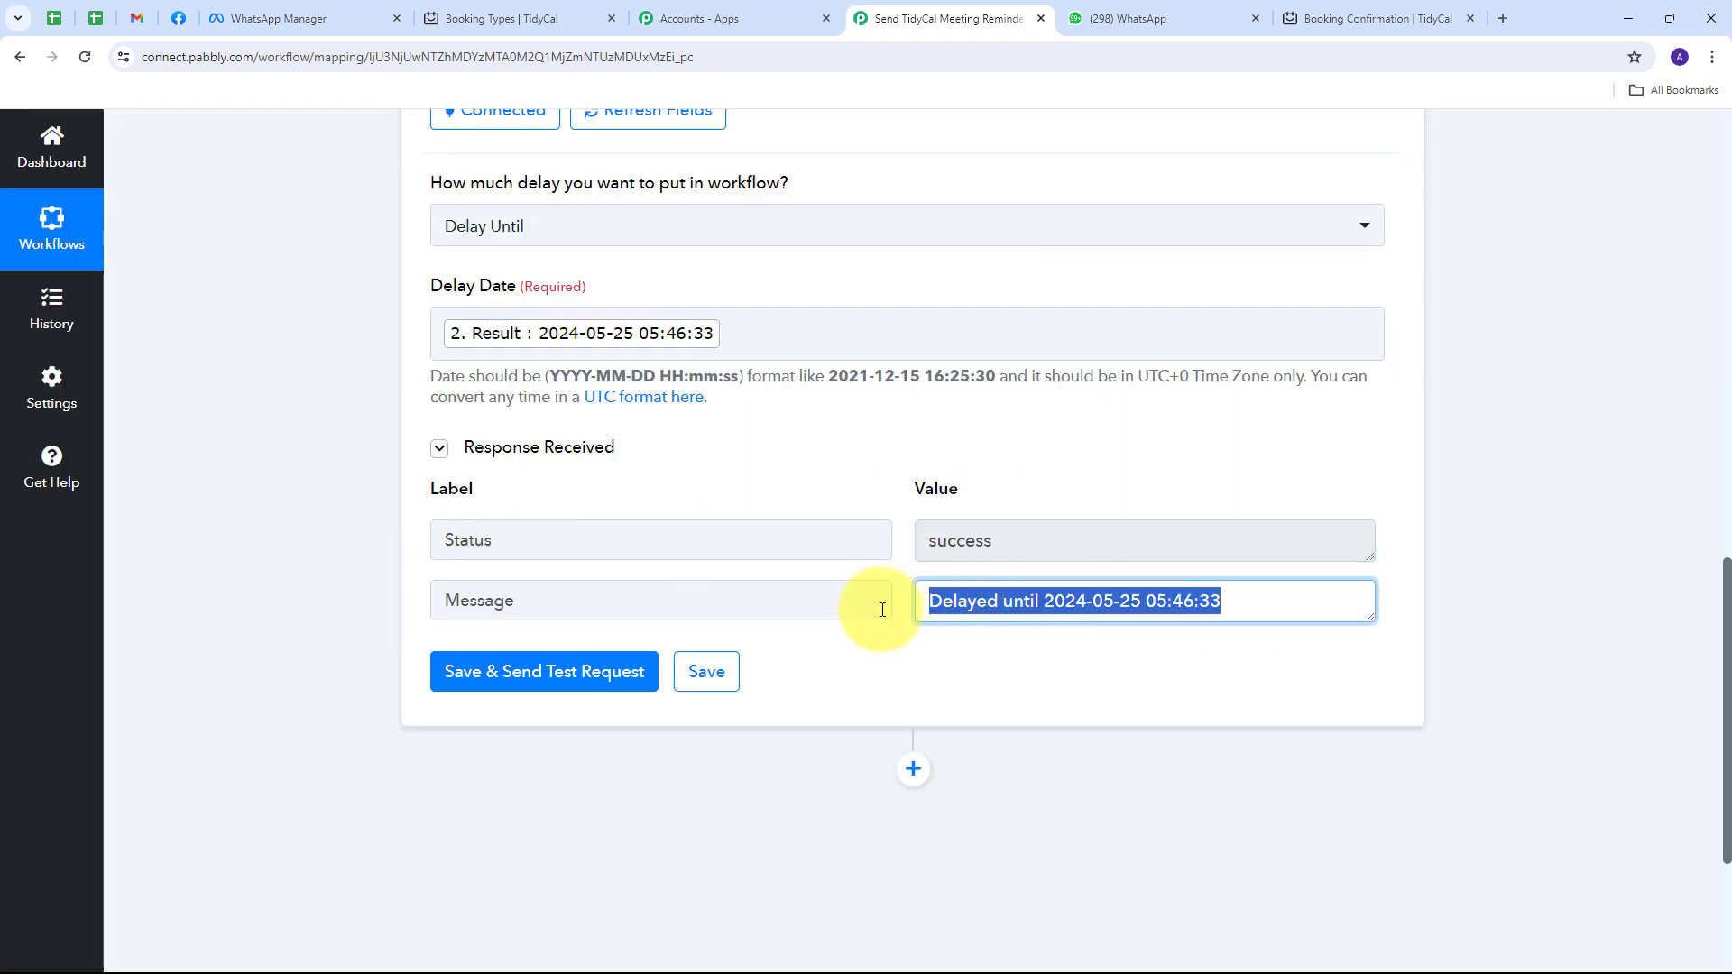
{"action": "left_click", "coordinate": [1029, 604]}
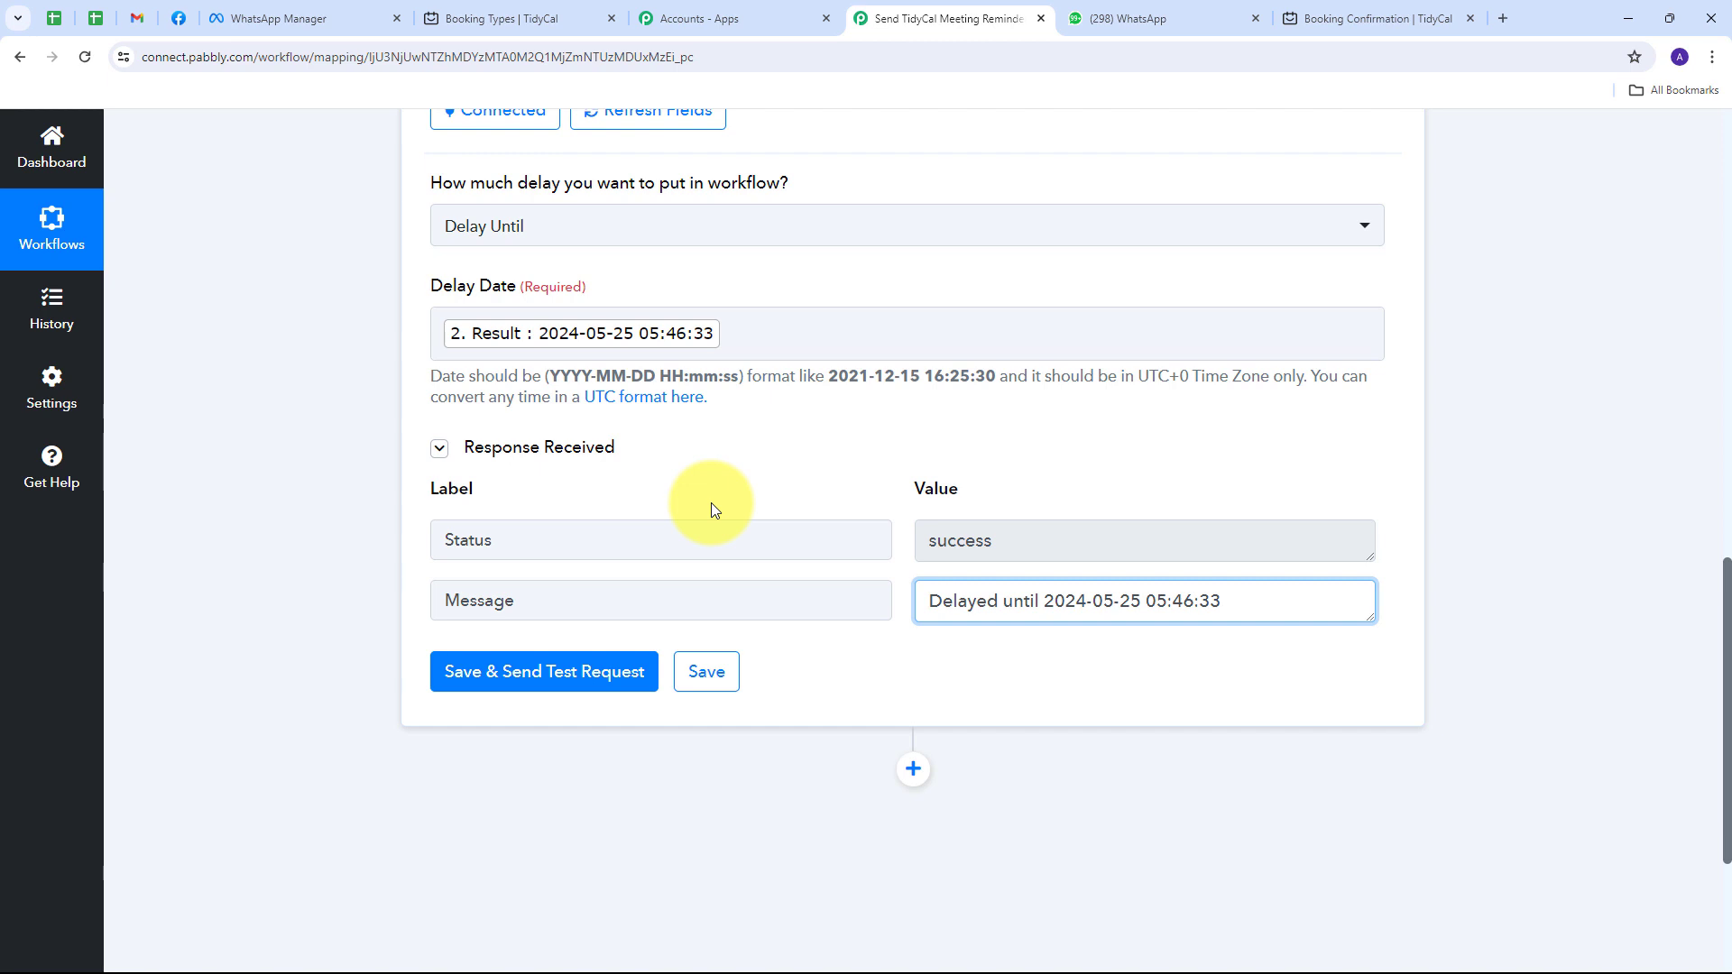
- Insert a Date/Time Formatter (Pabbly) action with the Format Time Zone Only event before the Delay action and connect it
{"action": "scroll", "coordinate": [711, 501], "scroll_direction": "up", "scroll_amount": 8}
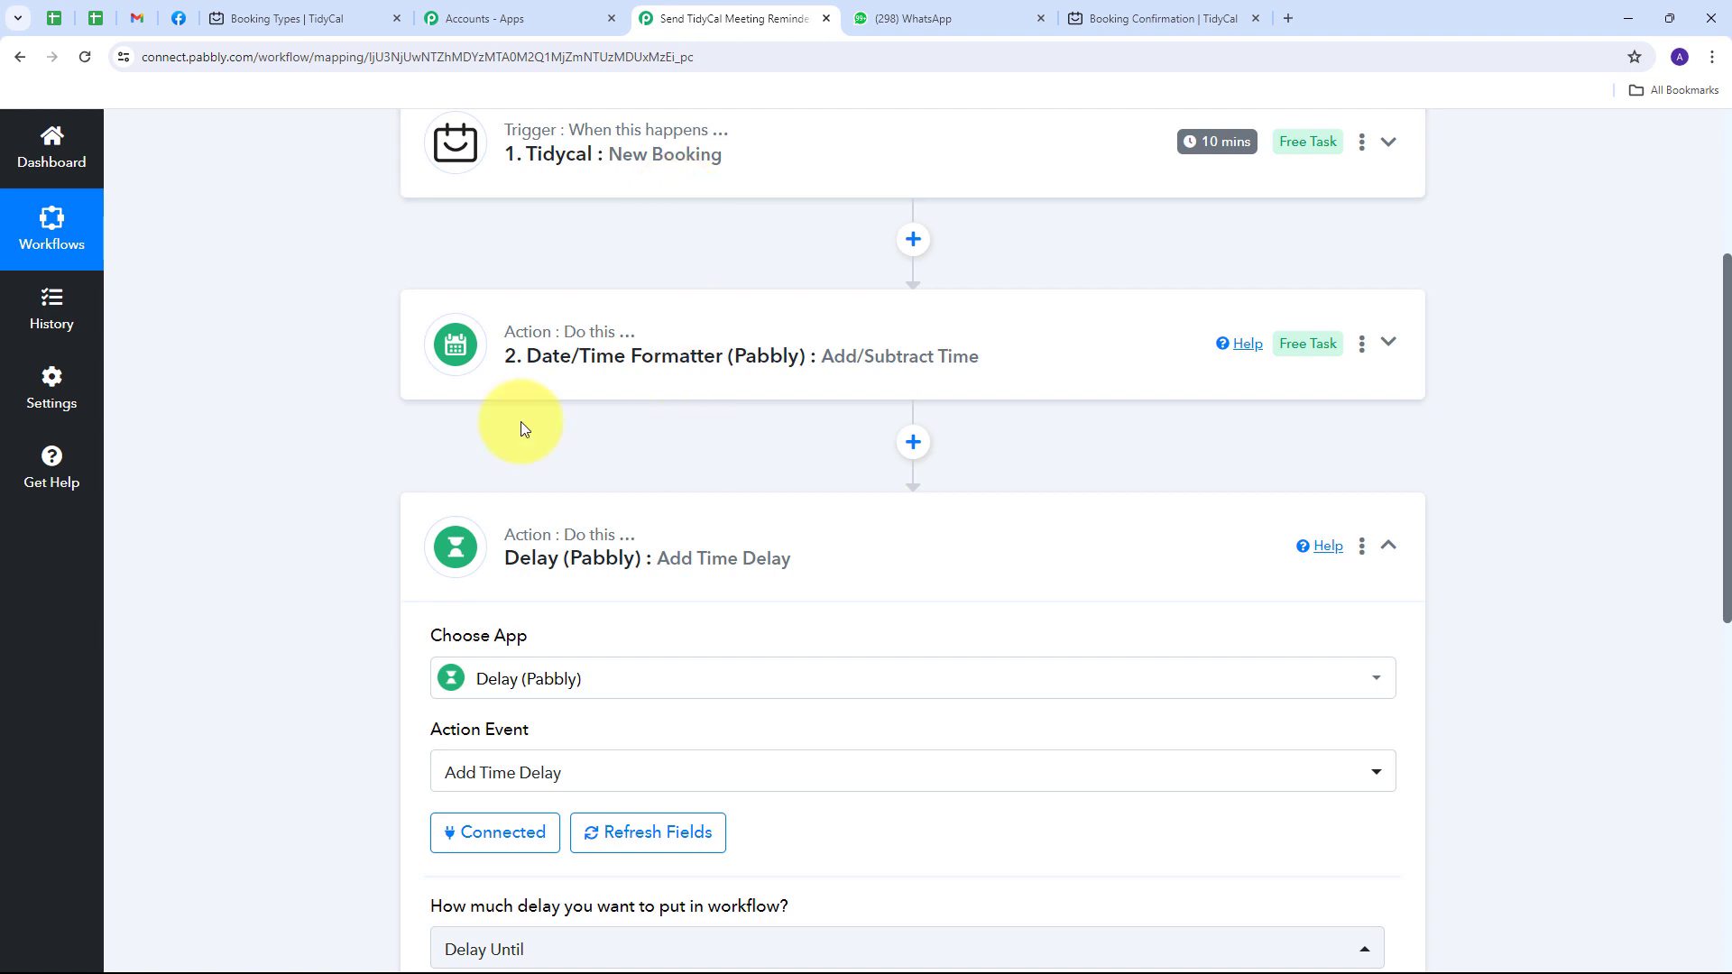
{"action": "left_click", "coordinate": [700, 551]}
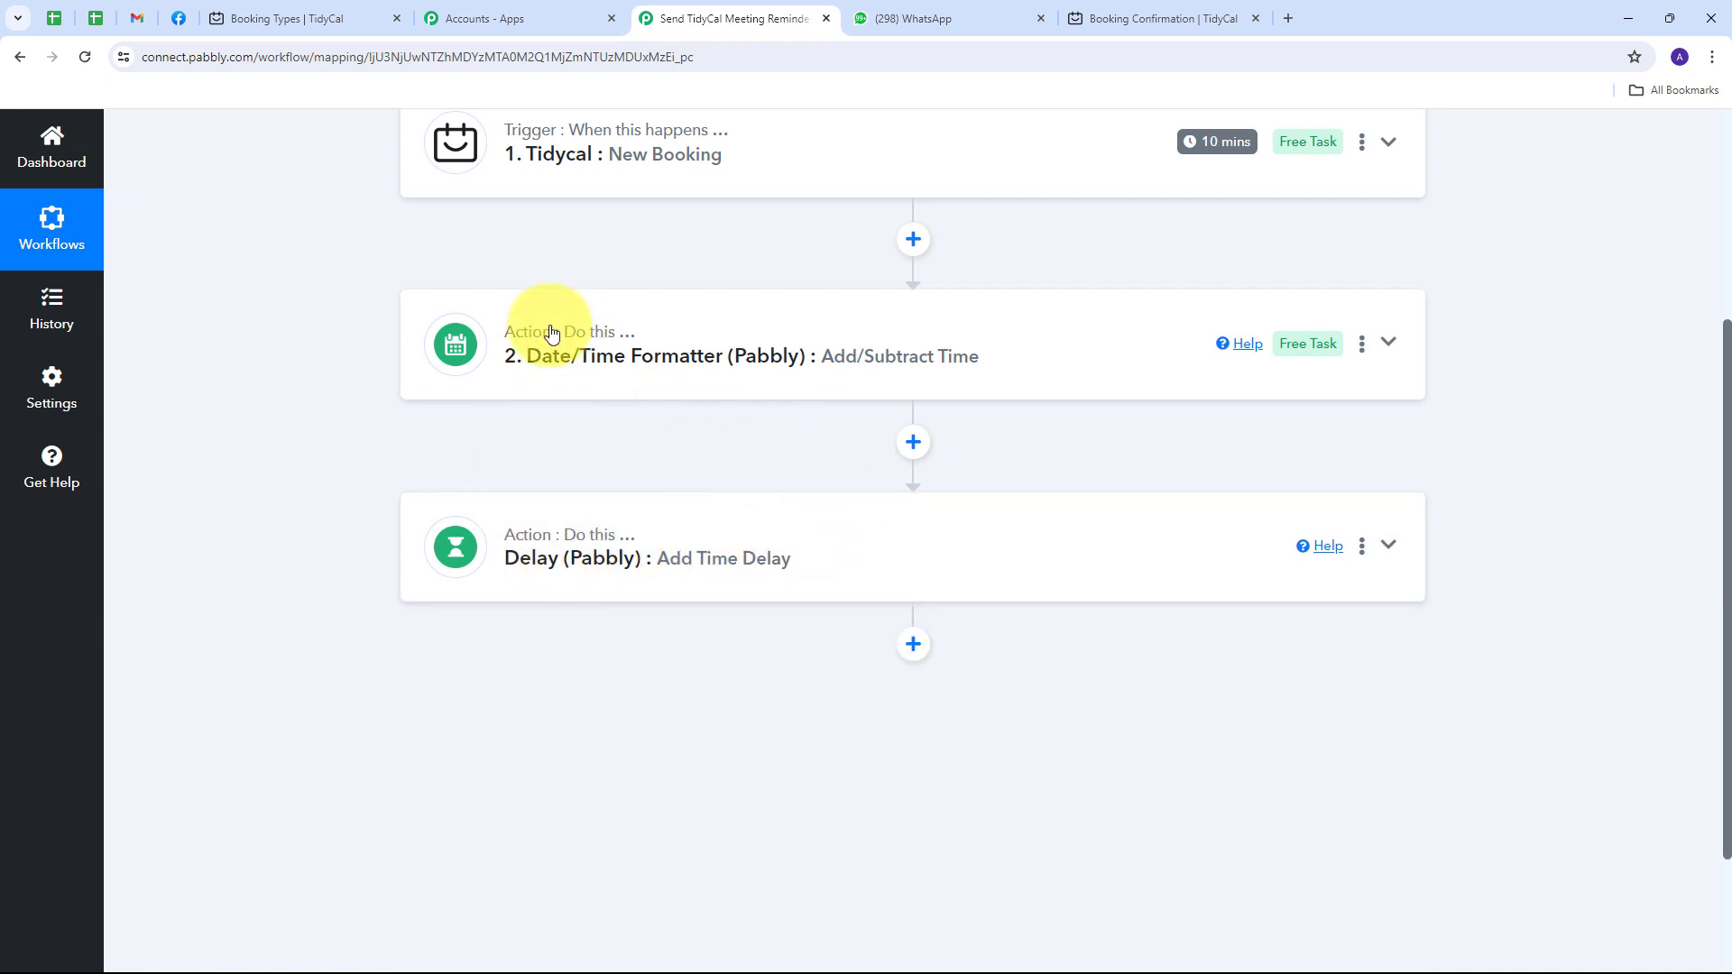
{"action": "left_click", "coordinate": [914, 447]}
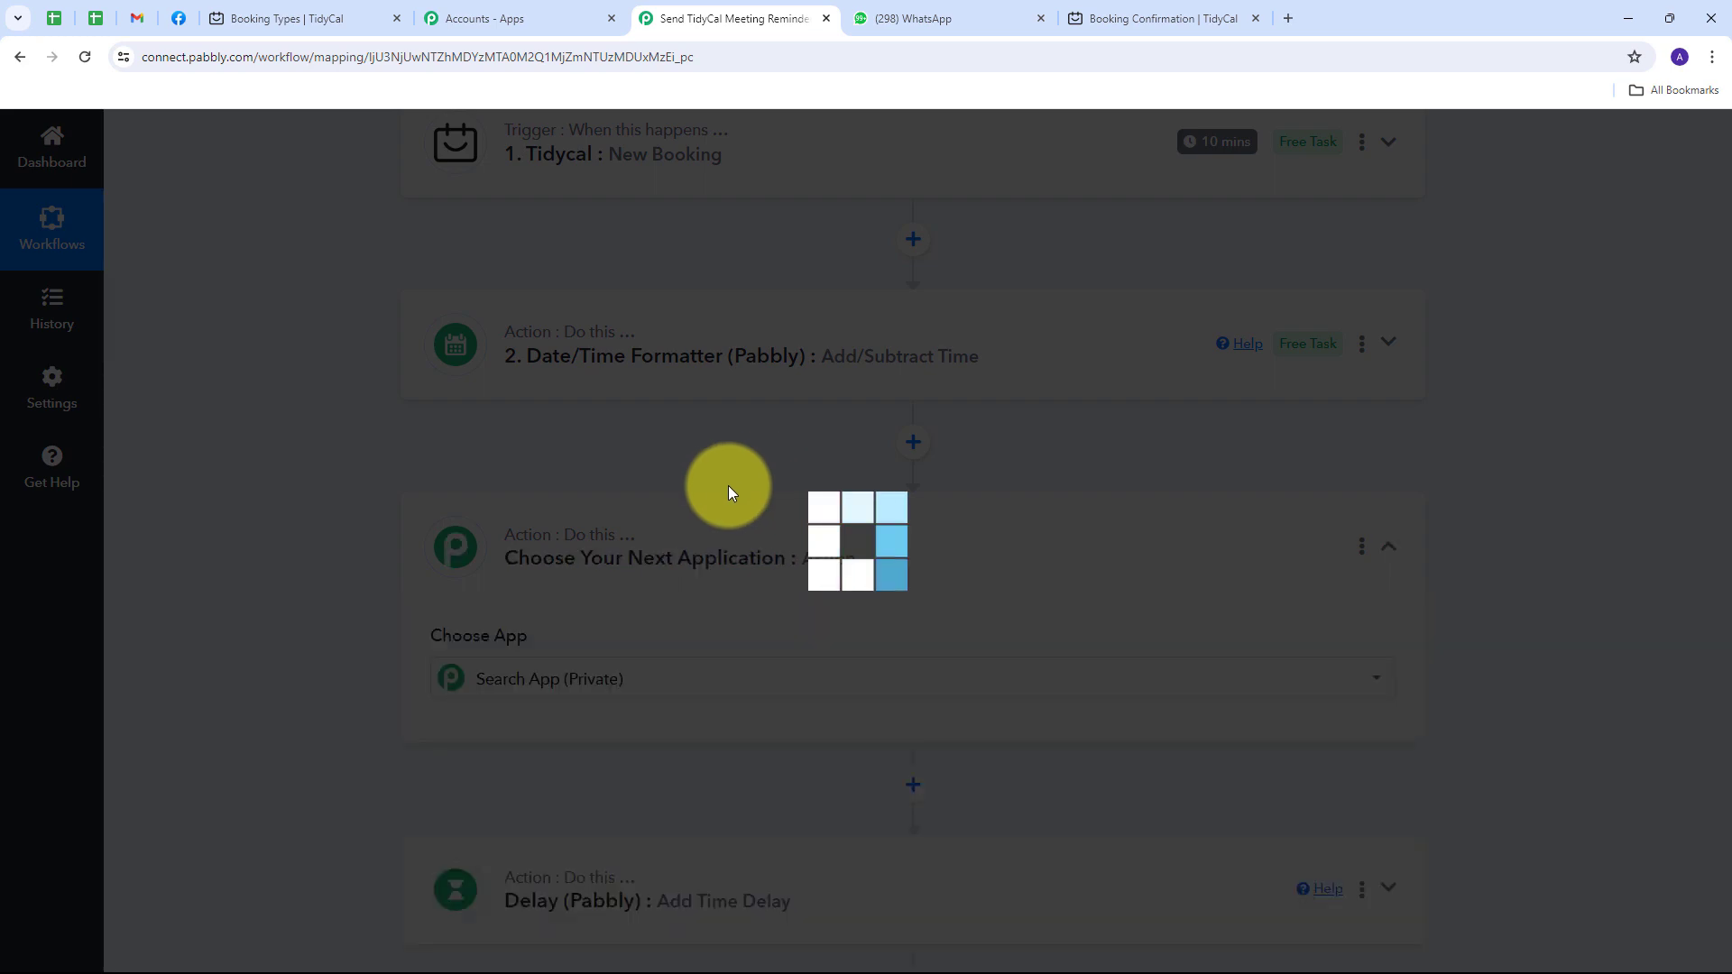
{"action": "type", "text": "date"}
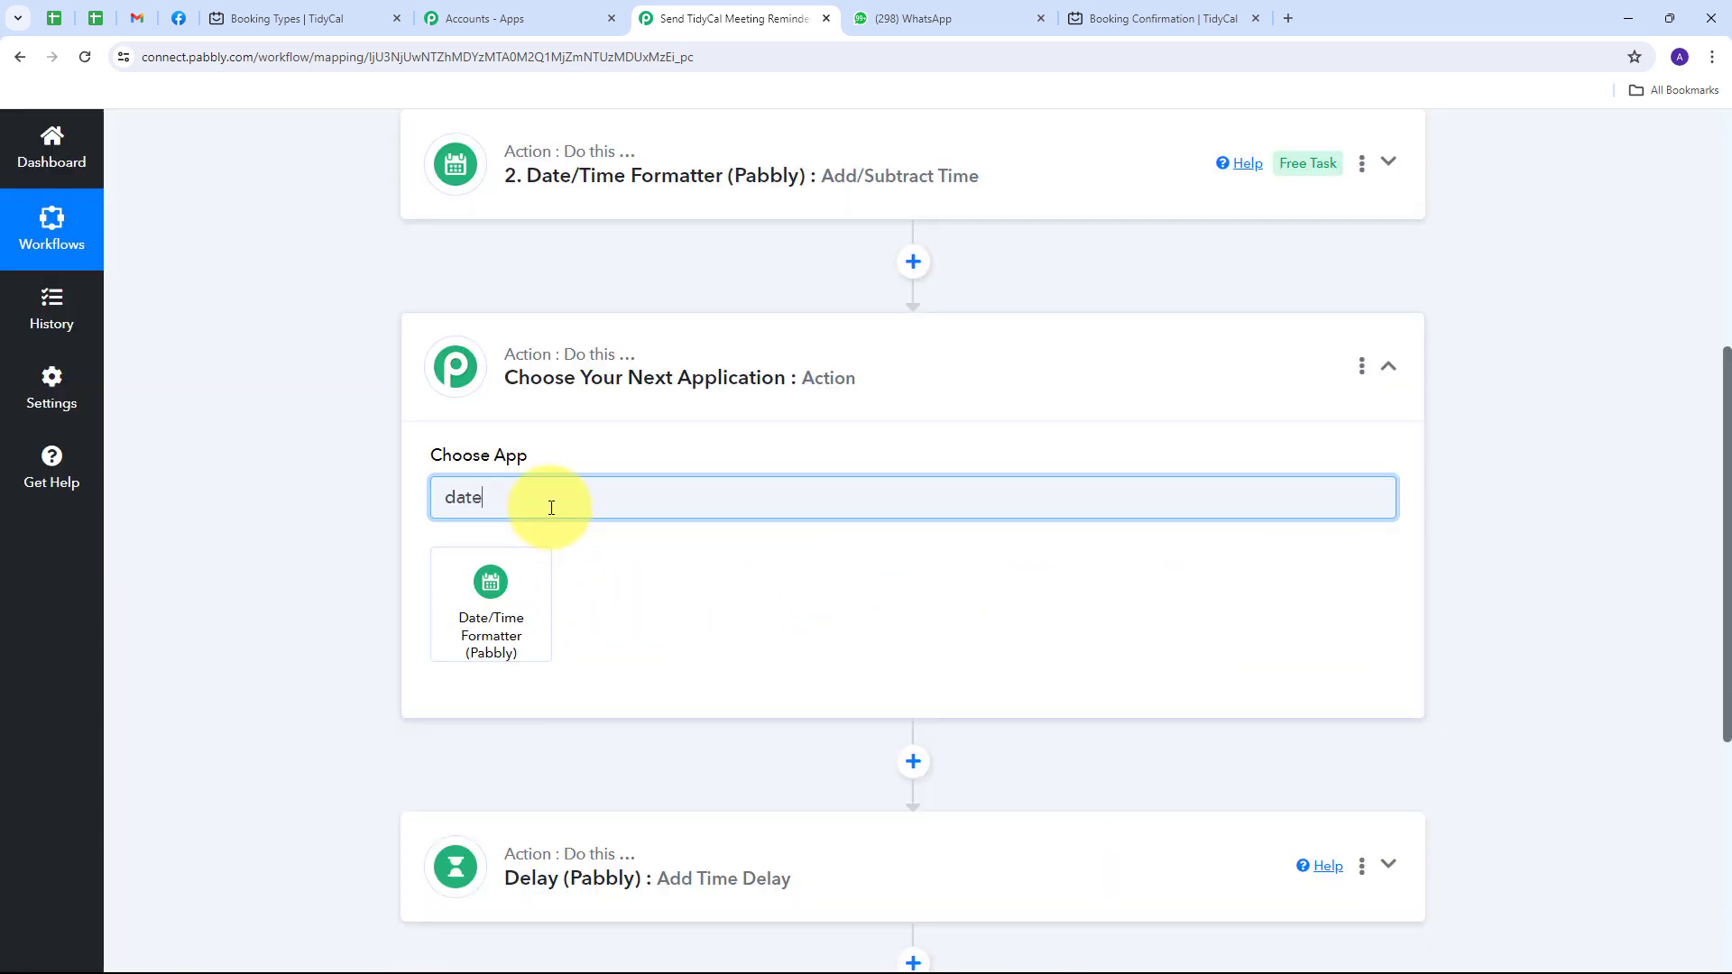
{"action": "left_click", "coordinate": [492, 586]}
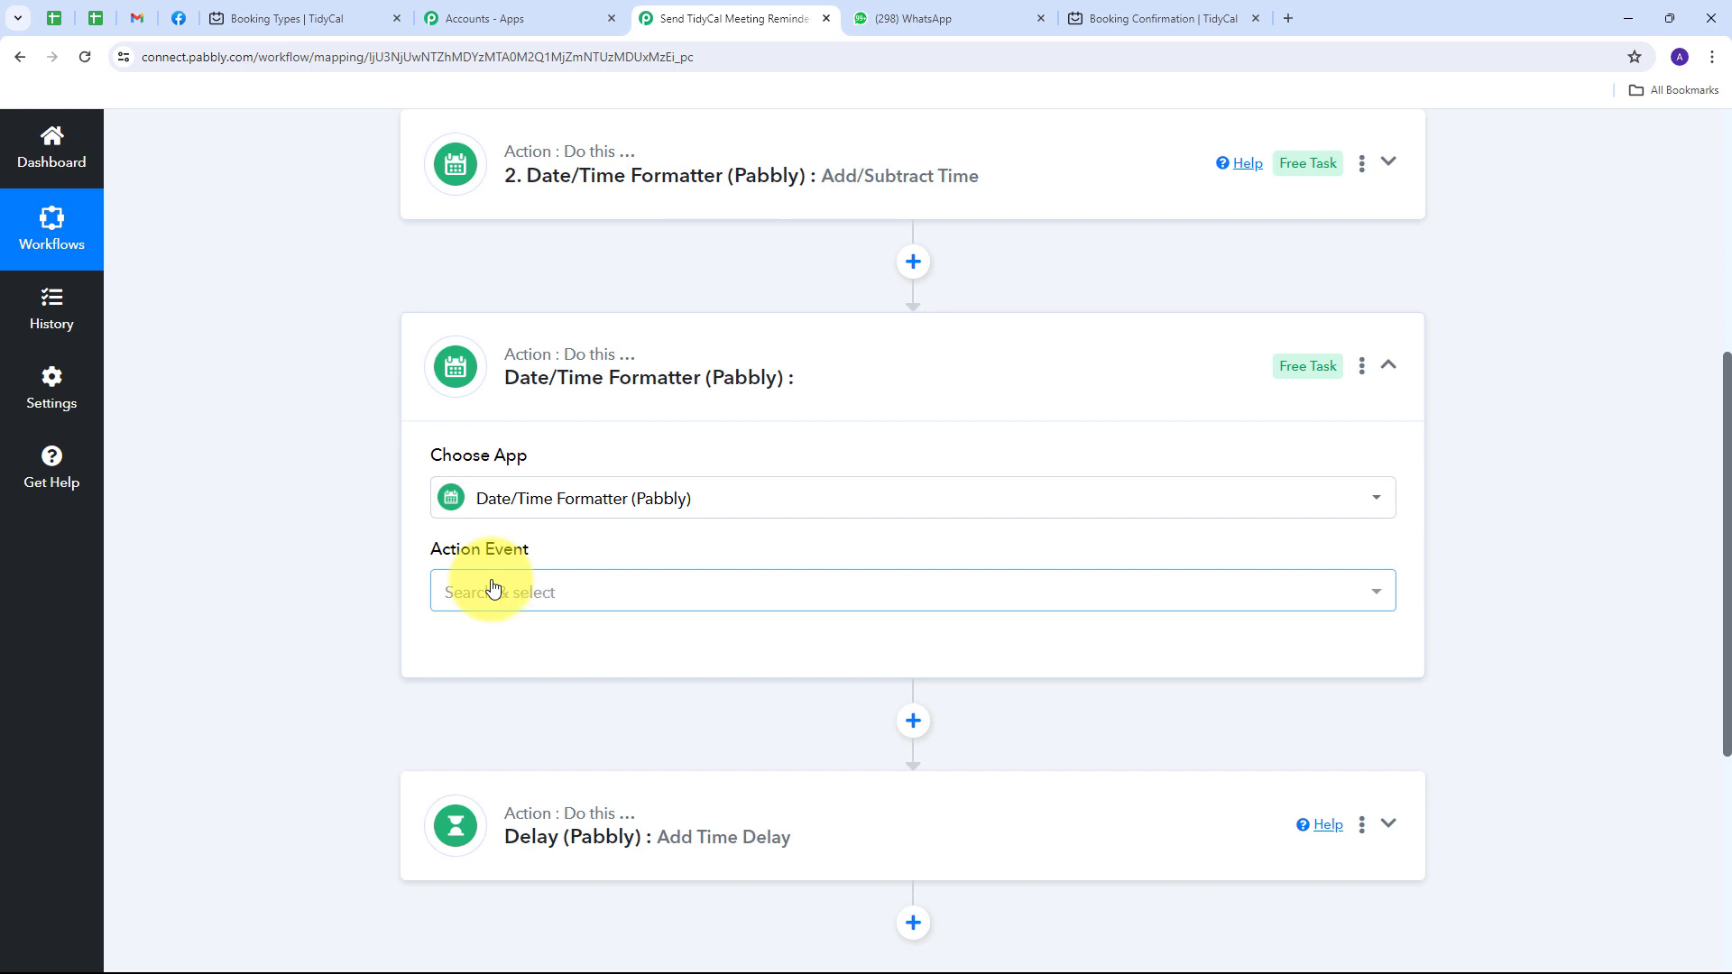
{"action": "left_click", "coordinate": [492, 588]}
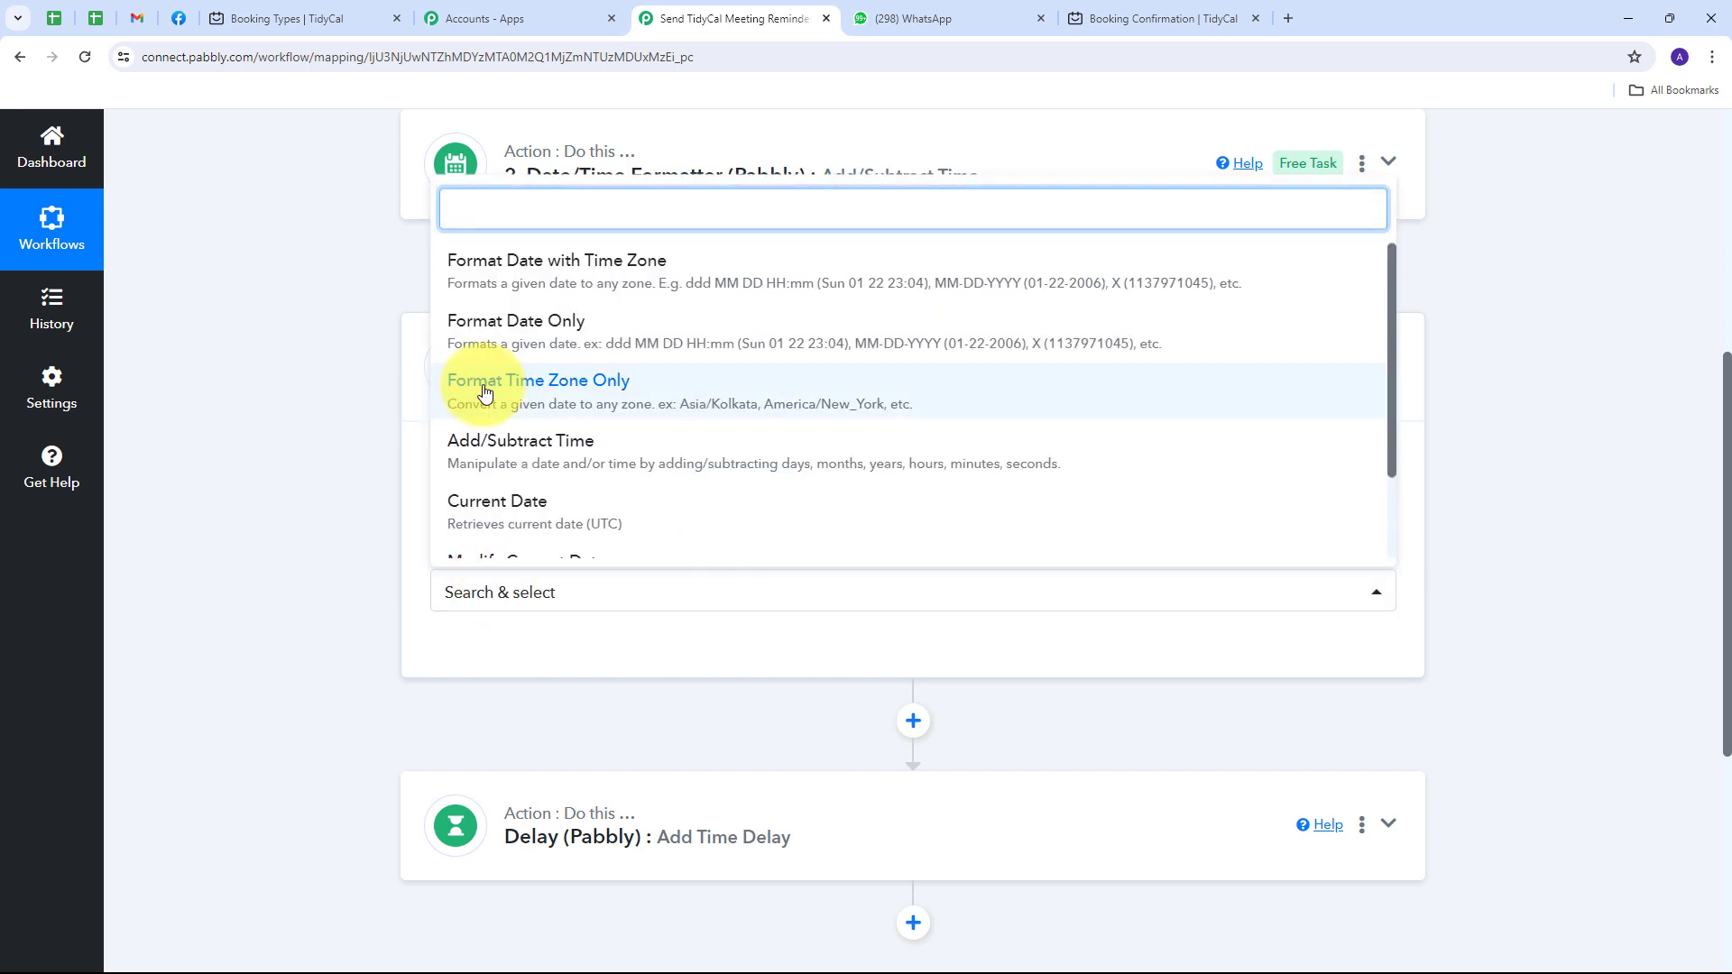
{"action": "left_click", "coordinate": [598, 398]}
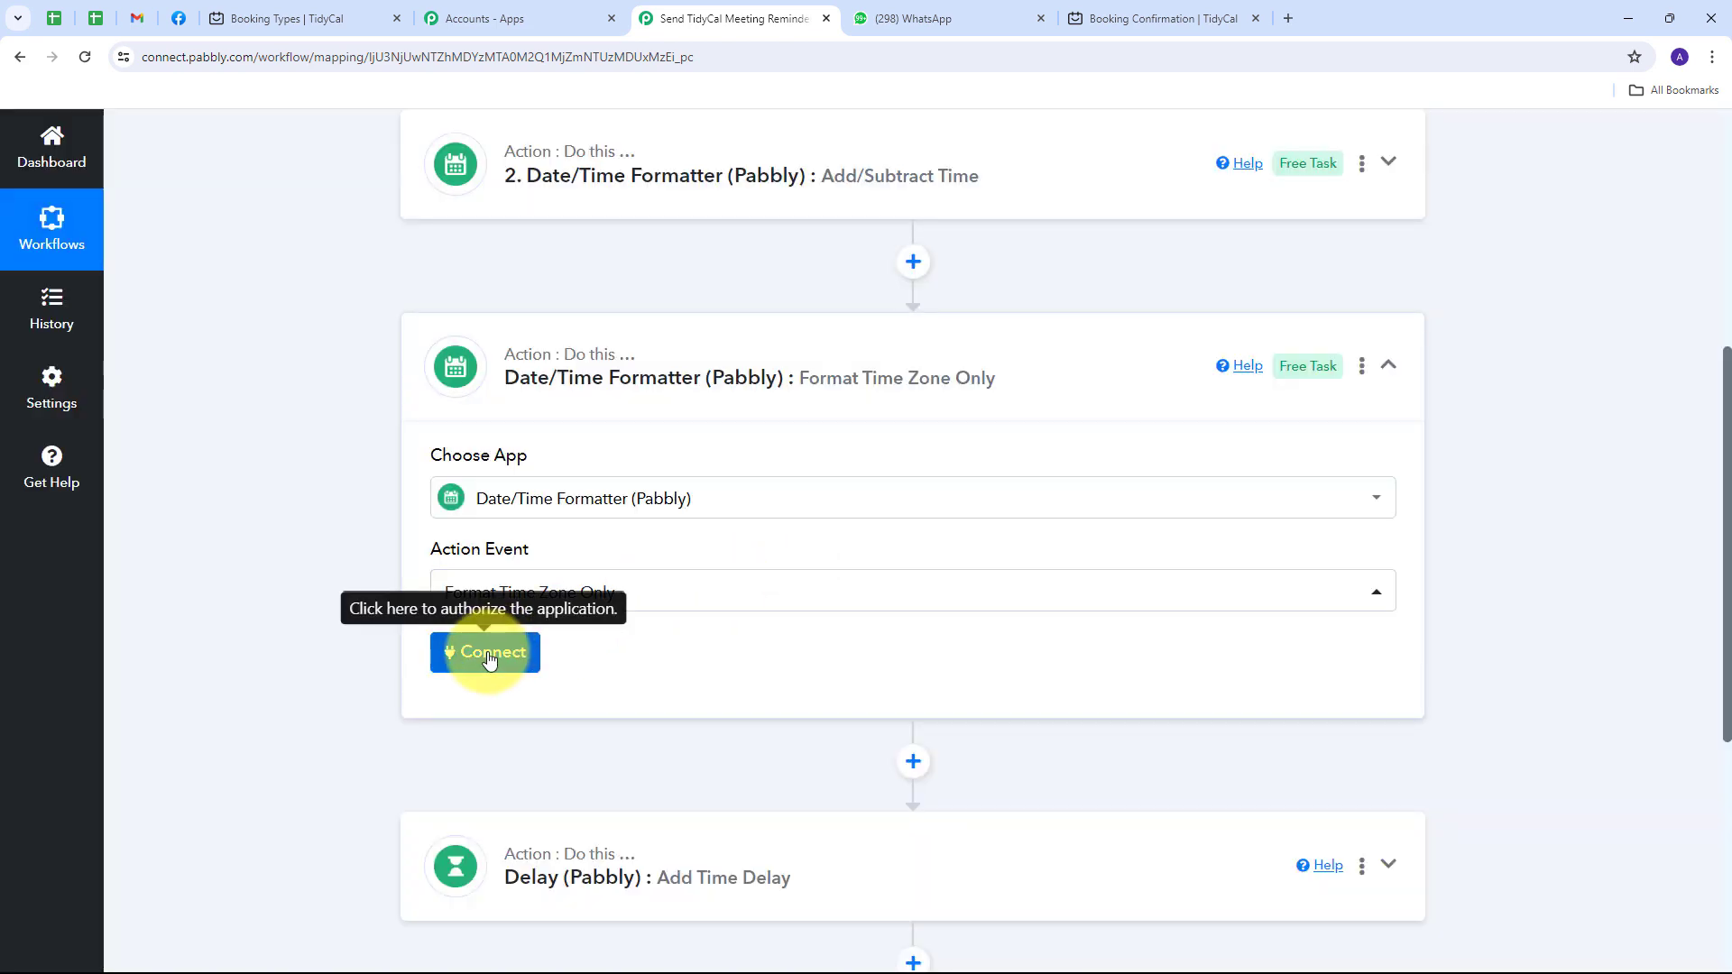
{"action": "left_click", "coordinate": [488, 657]}
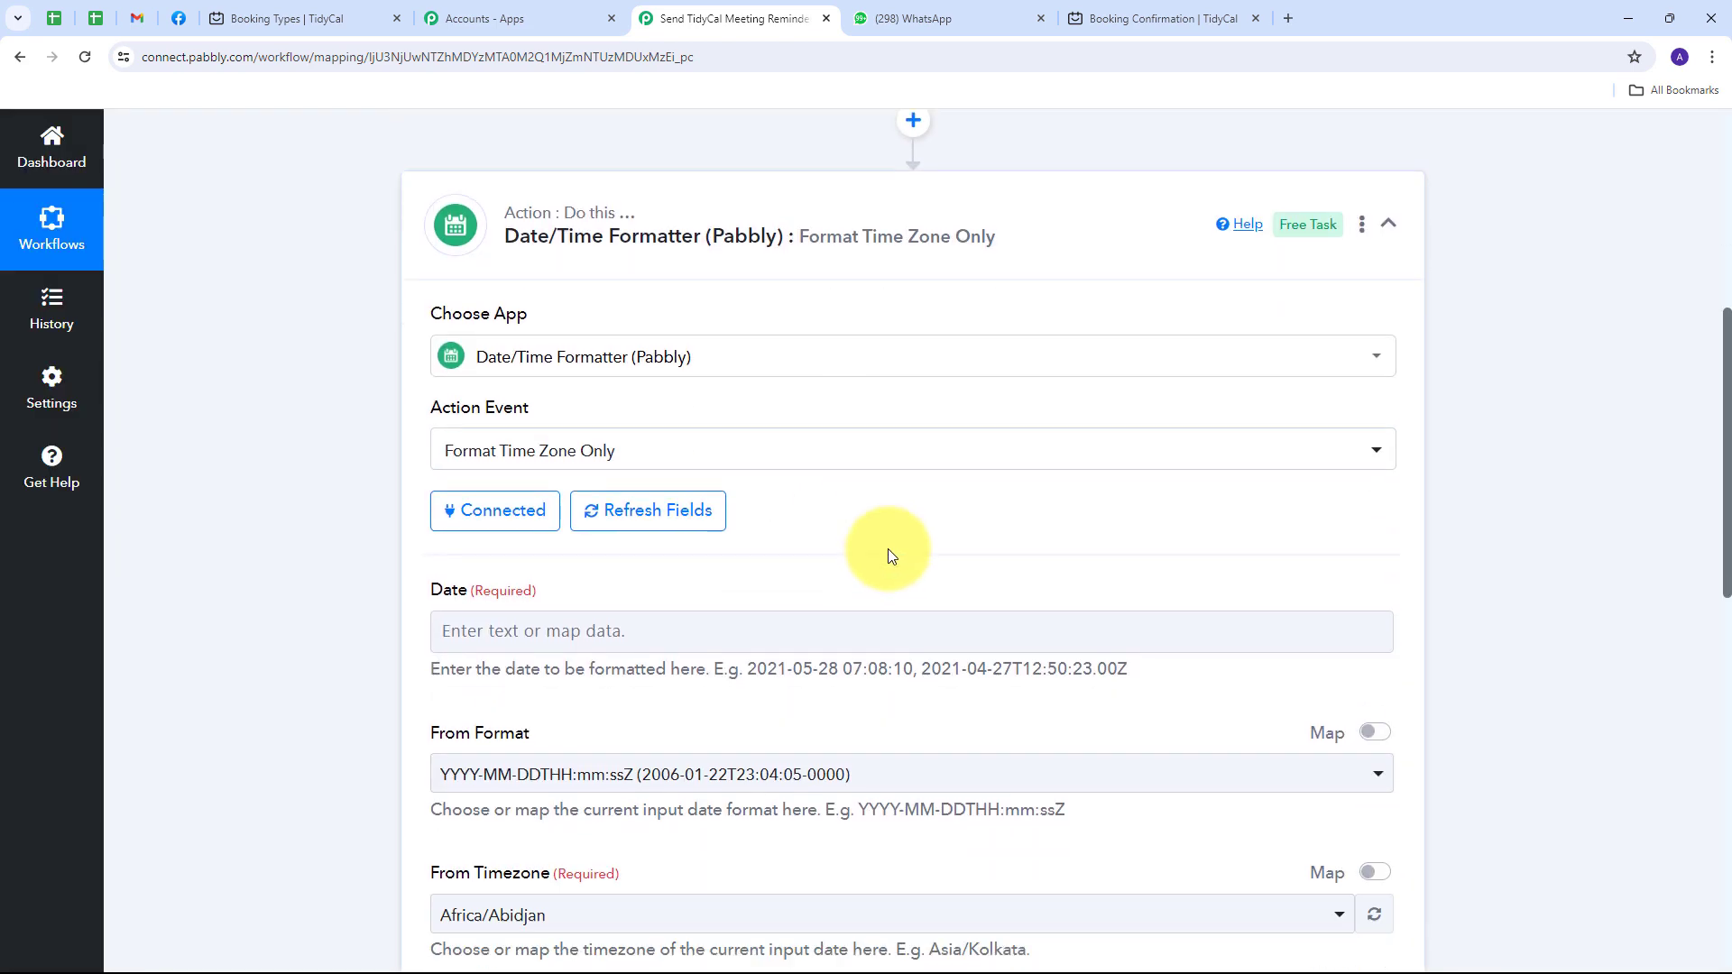
- Map the new formatter's Date to Res1 Starts At from the TidyCal New Booking response
{"action": "left_click", "coordinate": [542, 601]}
{"action": "left_click", "coordinate": [561, 609]}
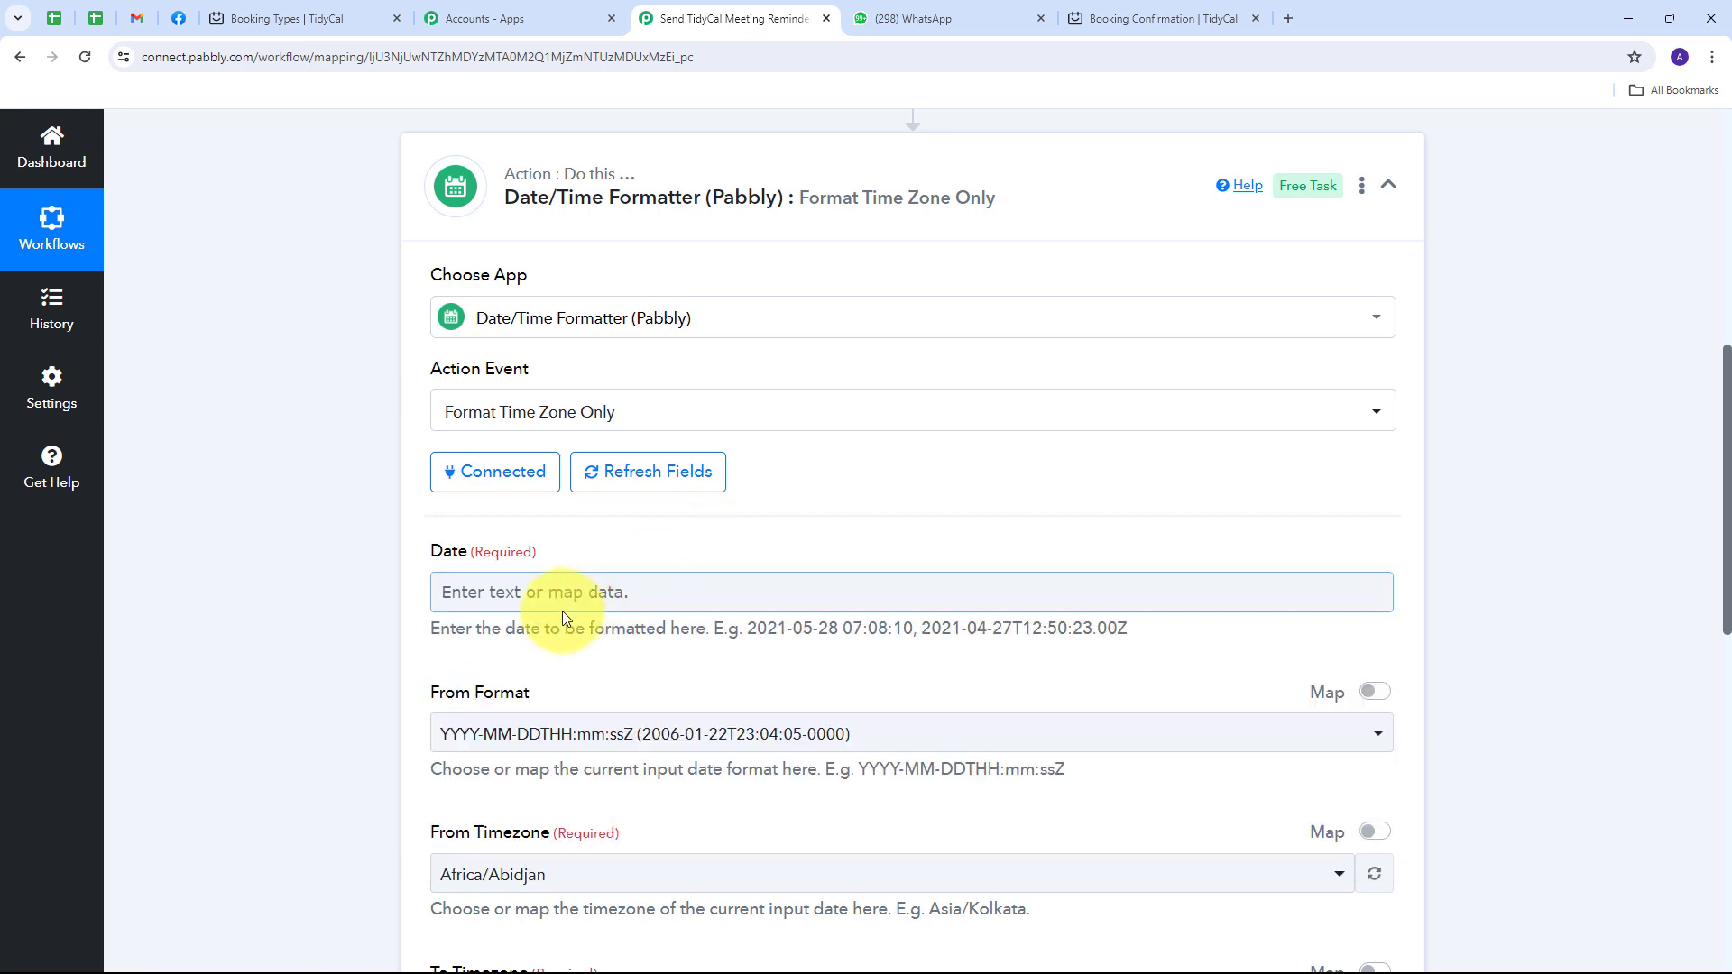
{"action": "left_click", "coordinate": [541, 592]}
{"action": "left_click", "coordinate": [658, 665]}
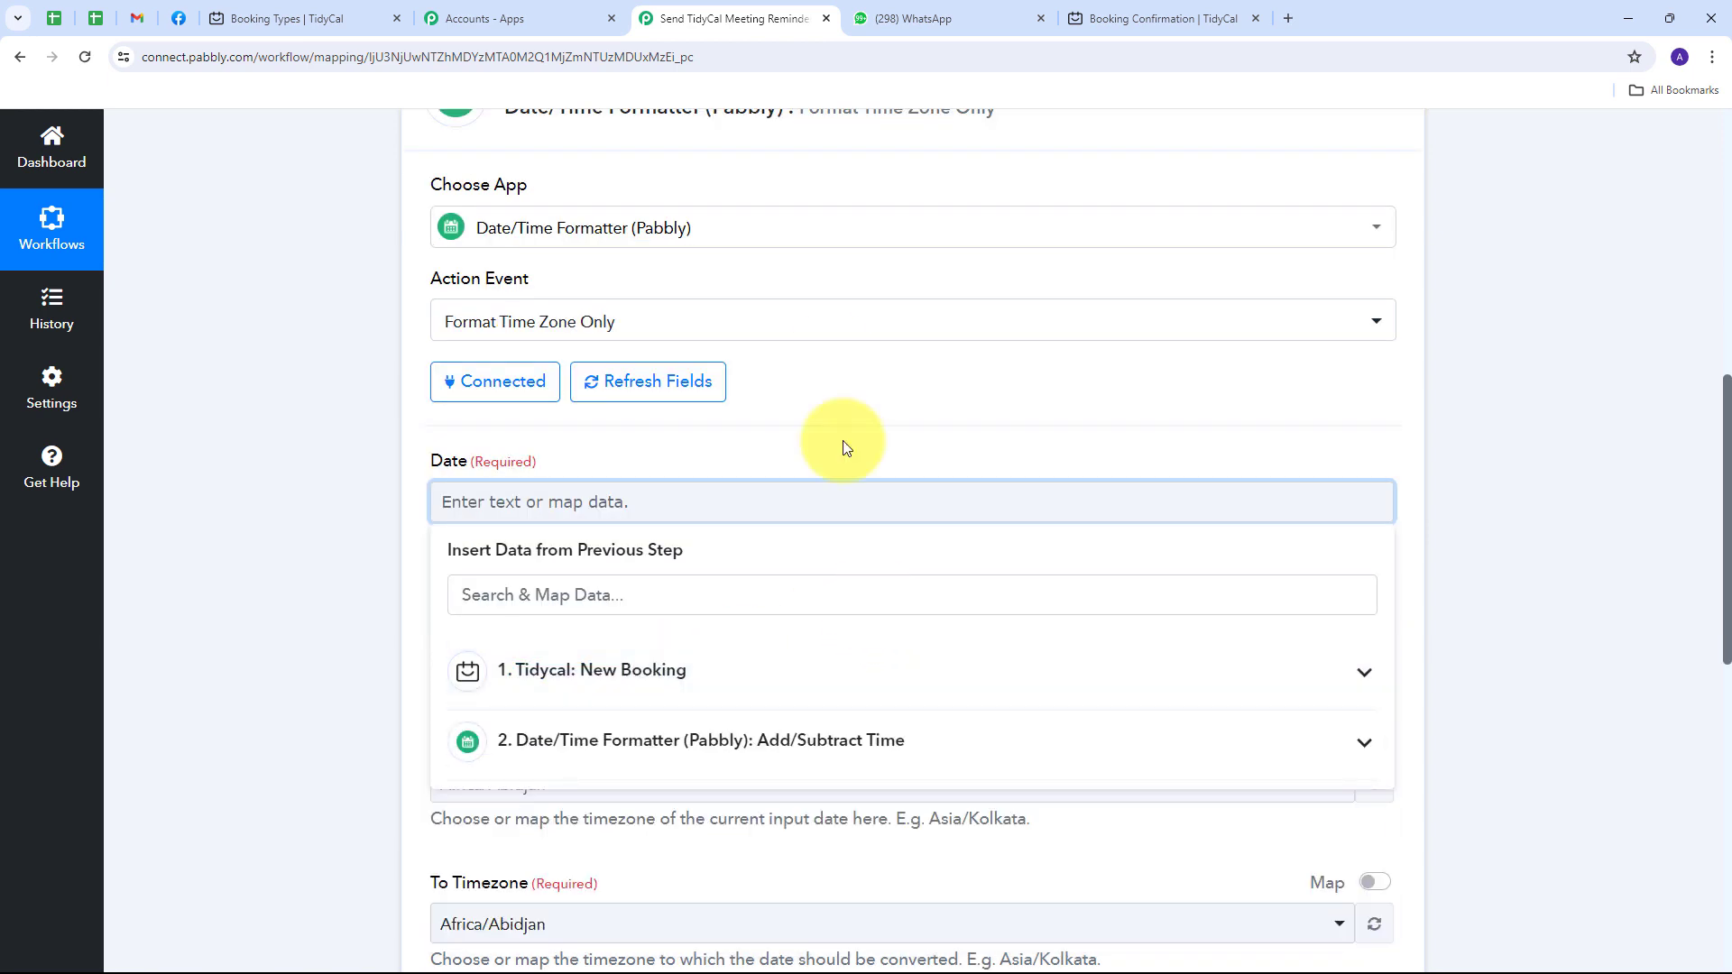
{"action": "left_click", "coordinate": [839, 586]}
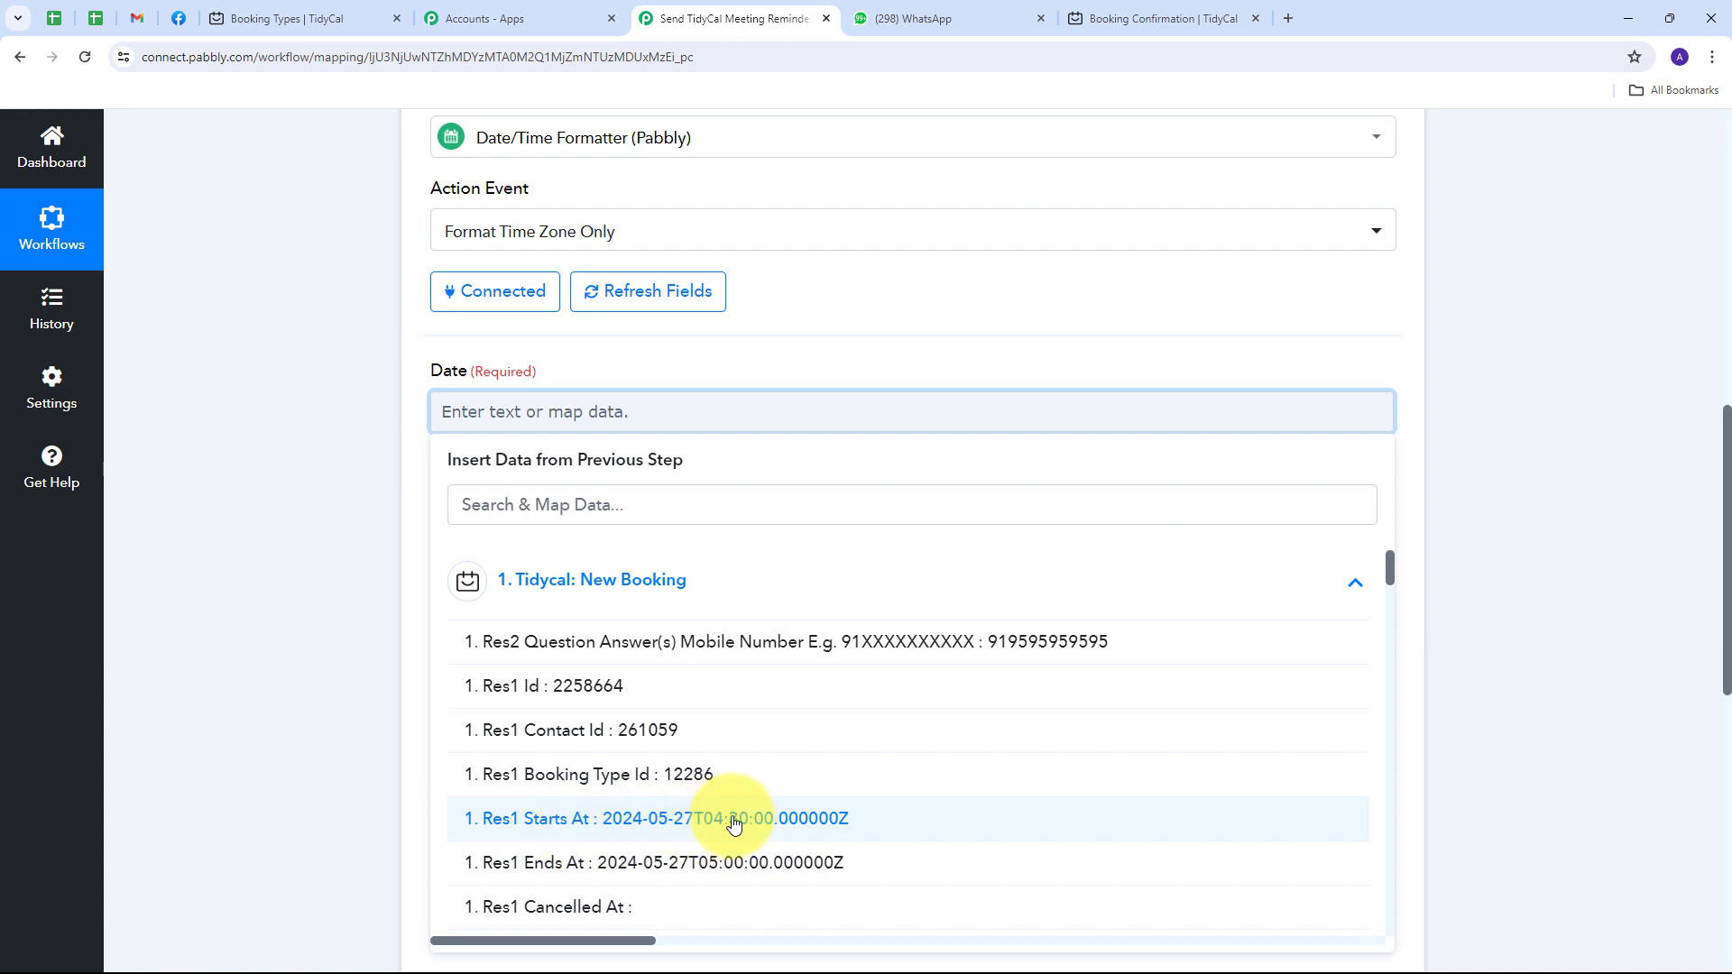
{"action": "left_click", "coordinate": [404, 595]}
- Set the formatter's From Timezone to Etc/UTC and its To Timezone to Asia/Kolkata
{"action": "scroll", "coordinate": [404, 595], "scroll_direction": "down", "scroll_amount": 2}
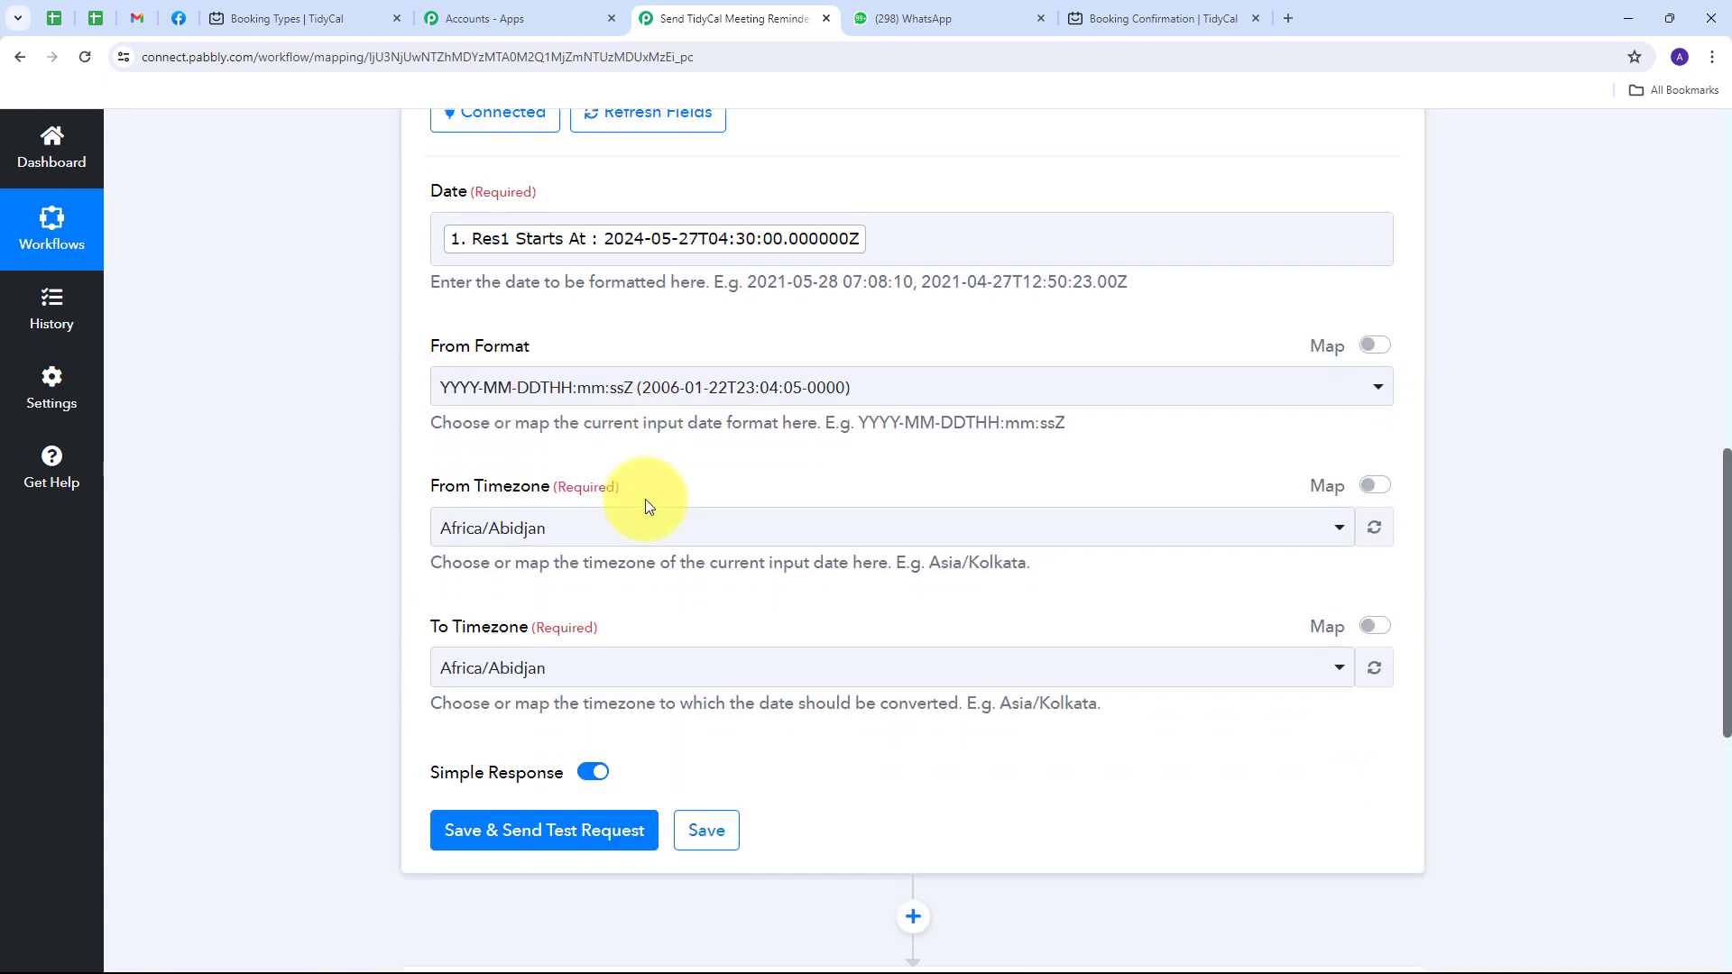
{"action": "left_click", "coordinate": [722, 530]}
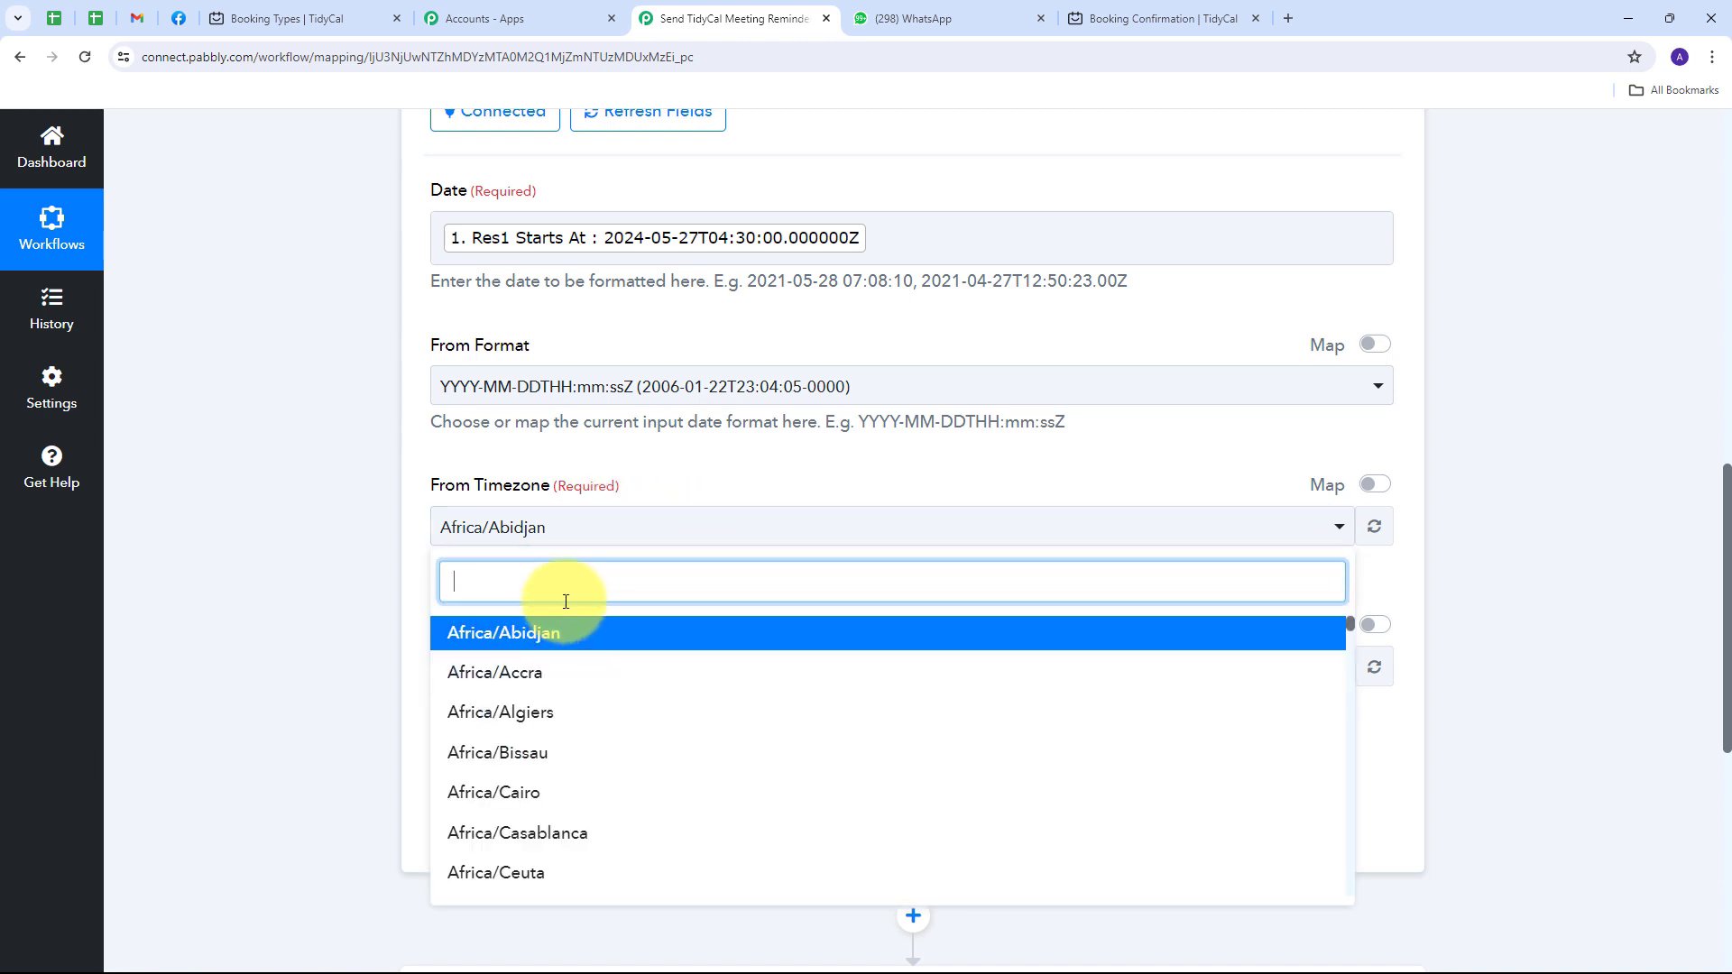
{"action": "type", "text": "utc"}
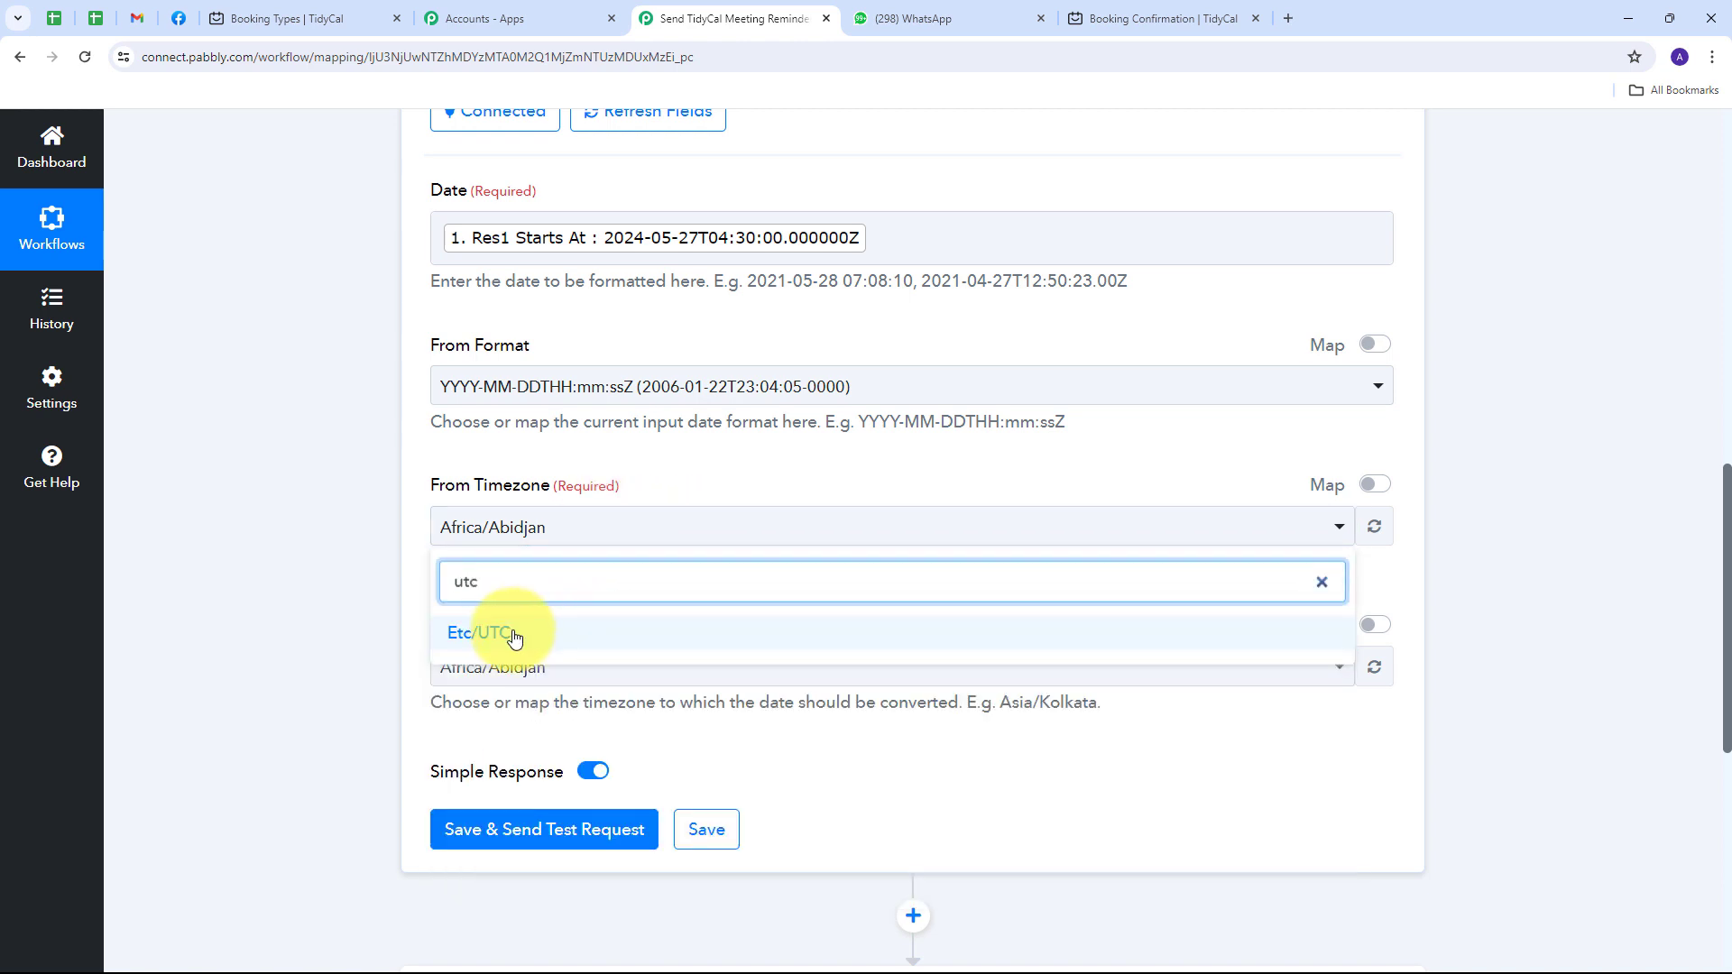
{"action": "left_click", "coordinate": [514, 634]}
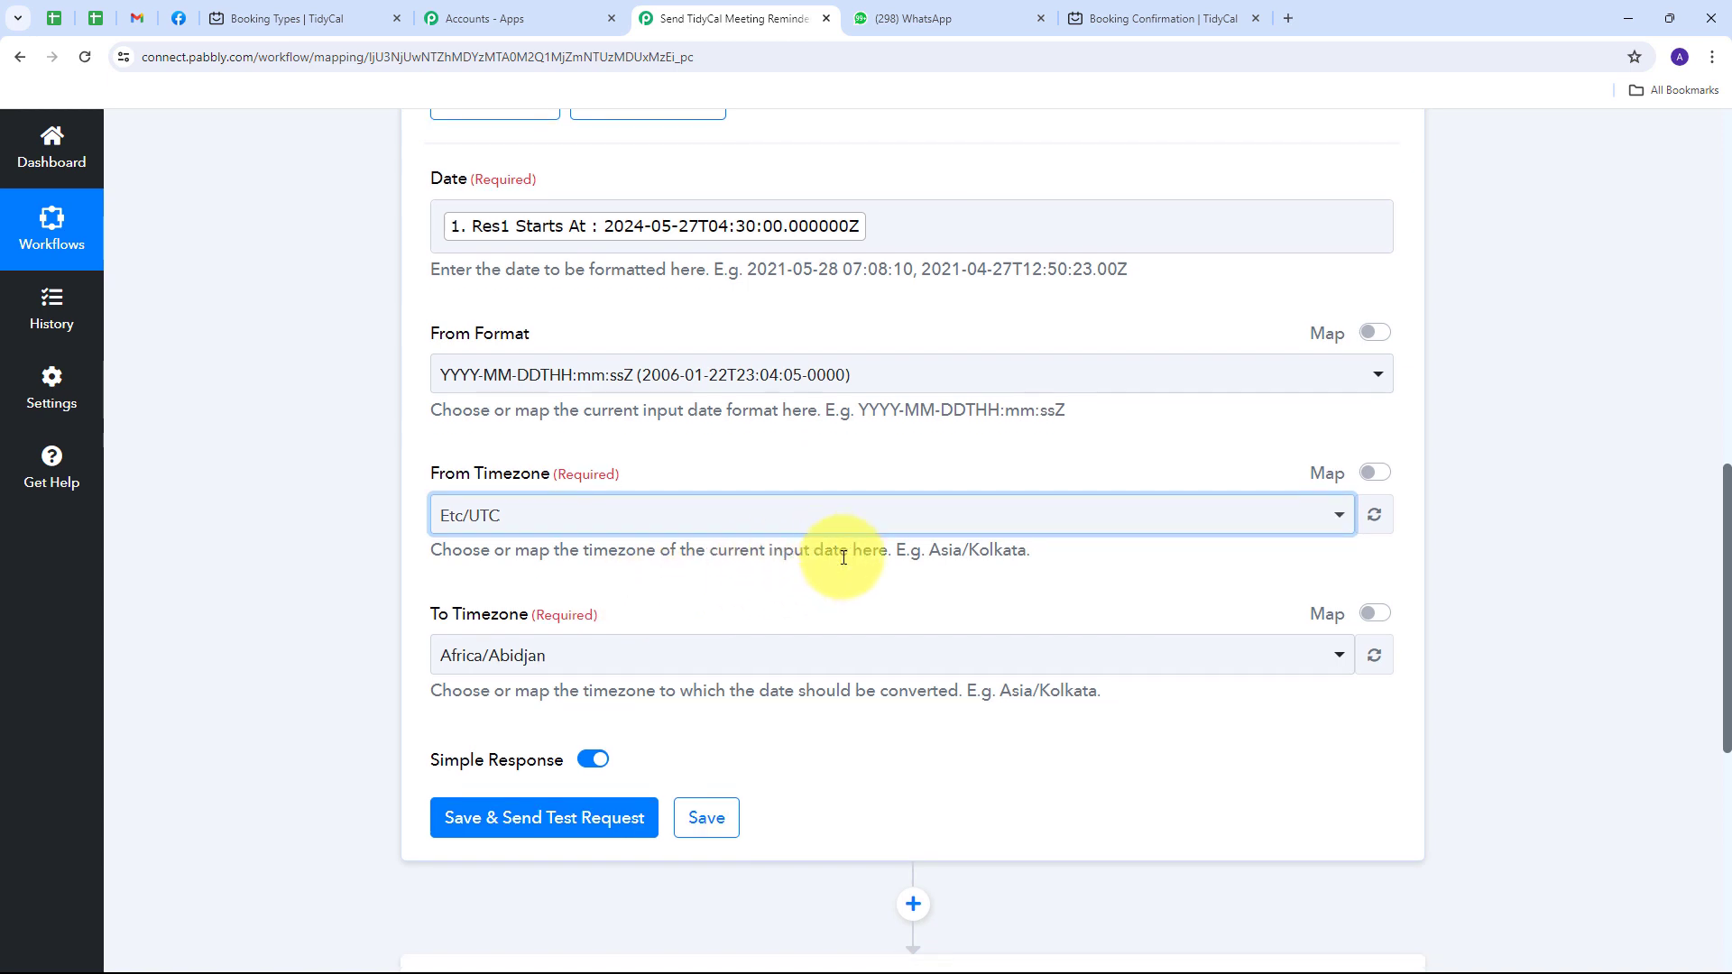
{"action": "scroll", "coordinate": [792, 541], "scroll_direction": "down", "scroll_amount": 1}
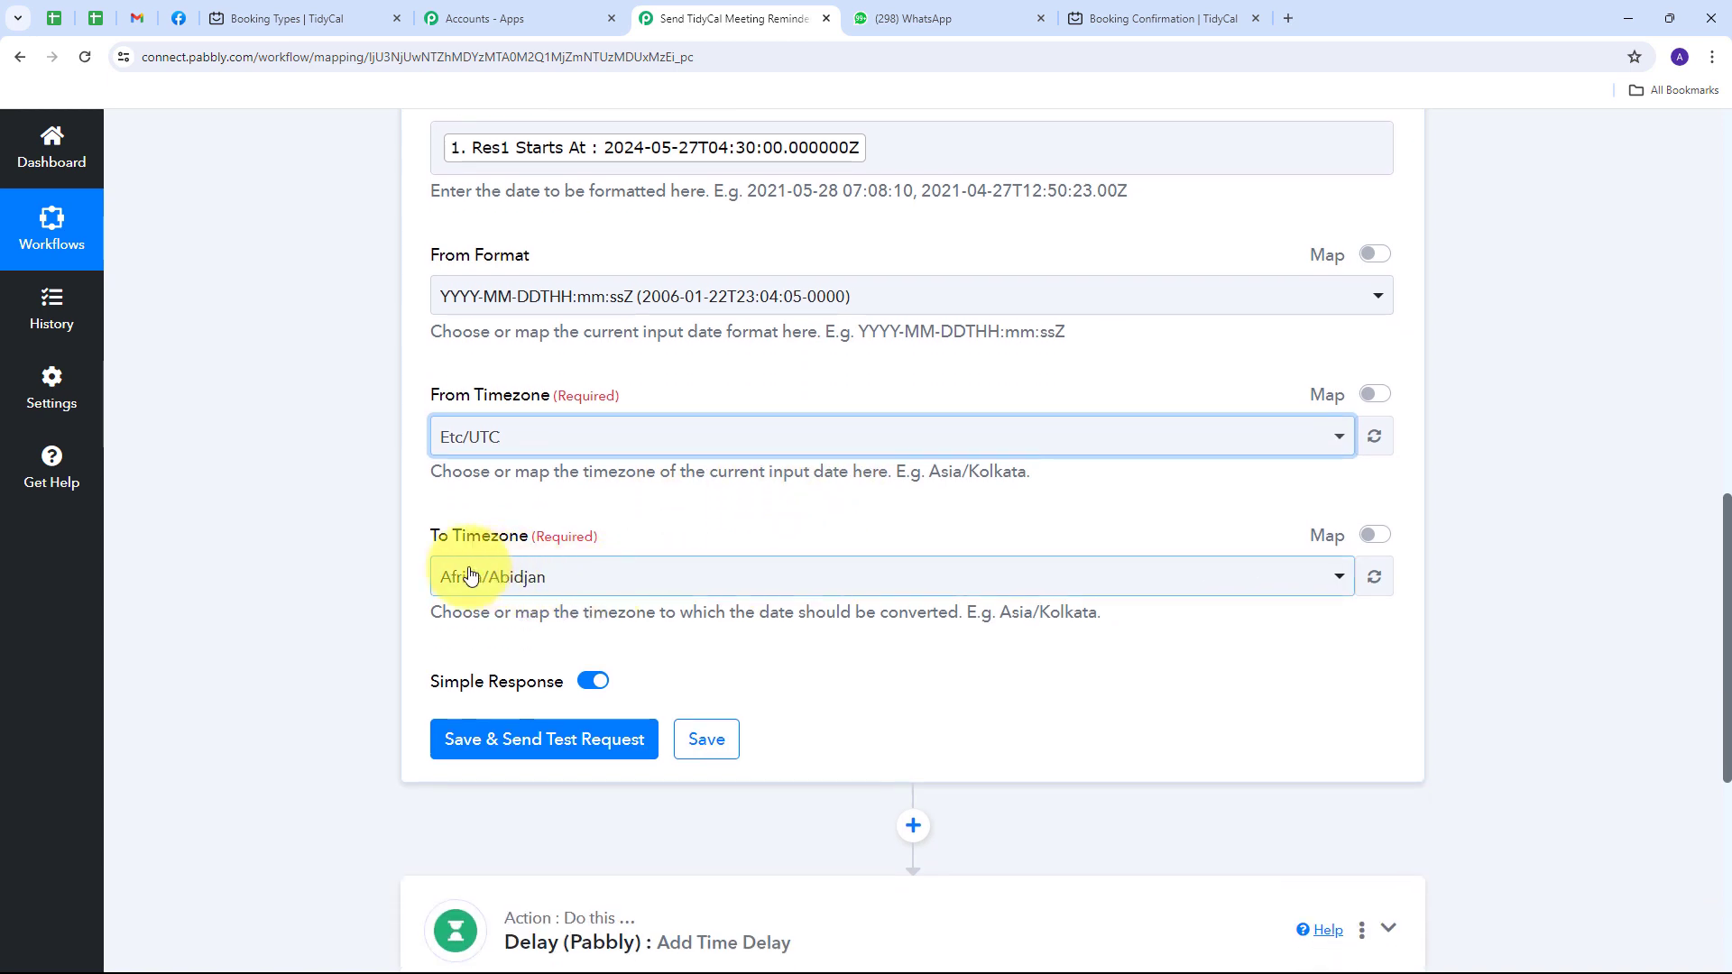
{"action": "left_click", "coordinate": [672, 585]}
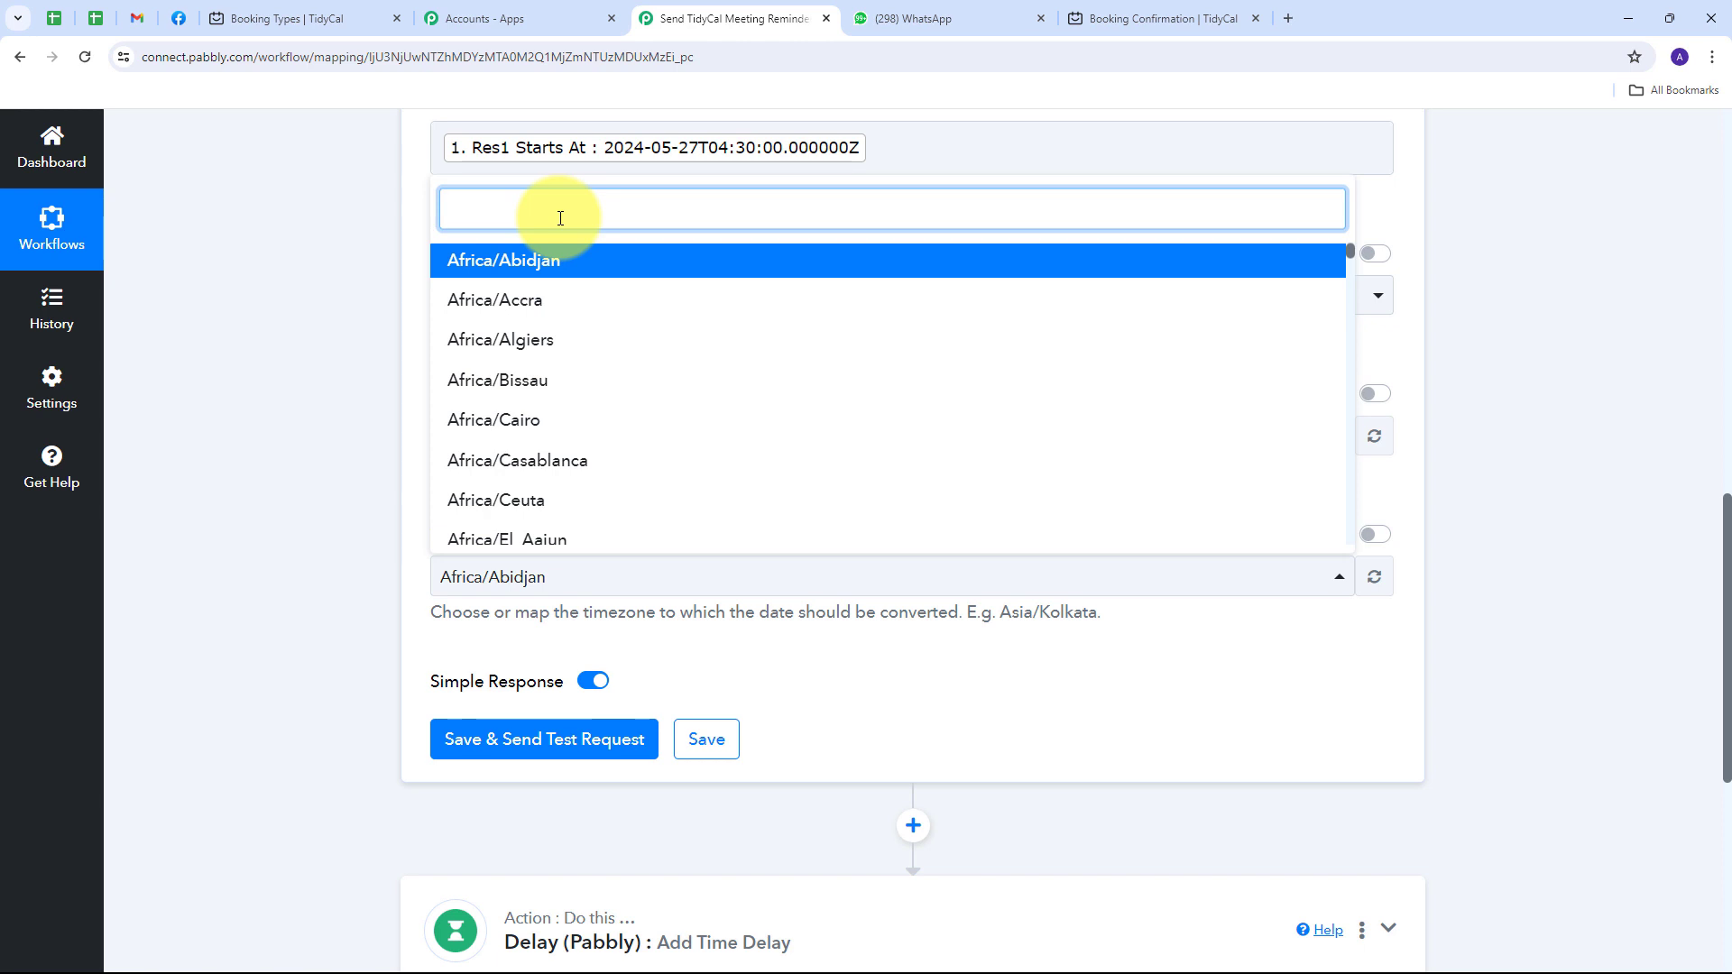
{"action": "type", "text": "kol"}
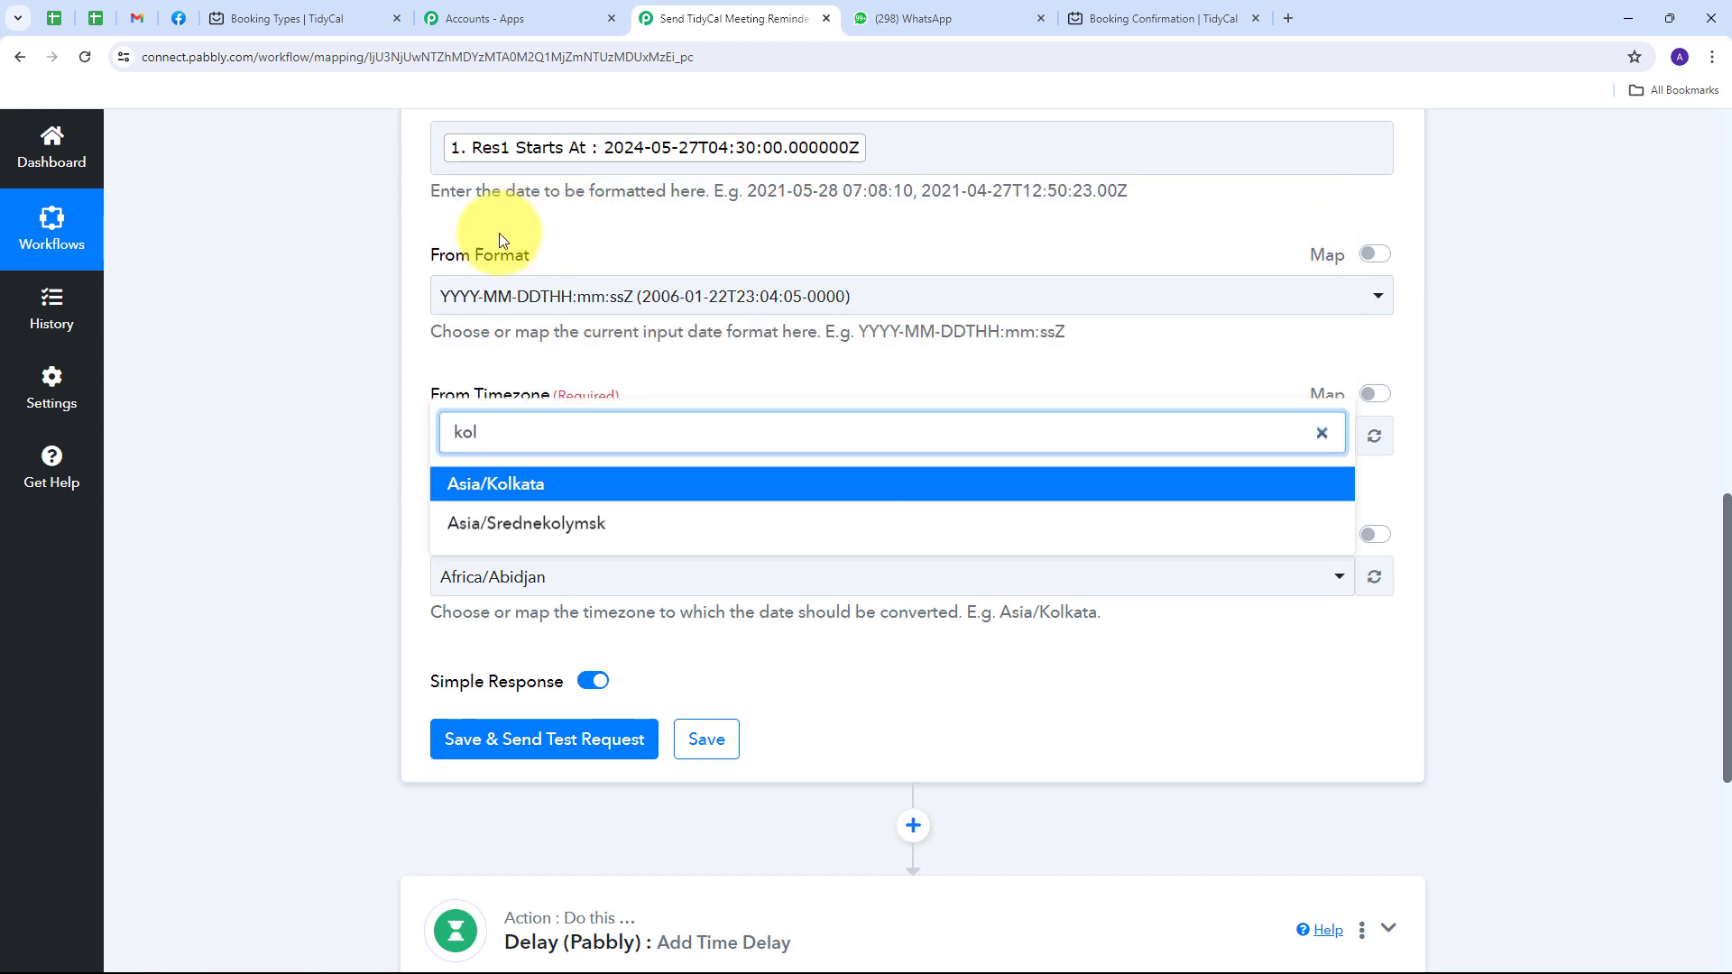
{"action": "left_click", "coordinate": [483, 483]}
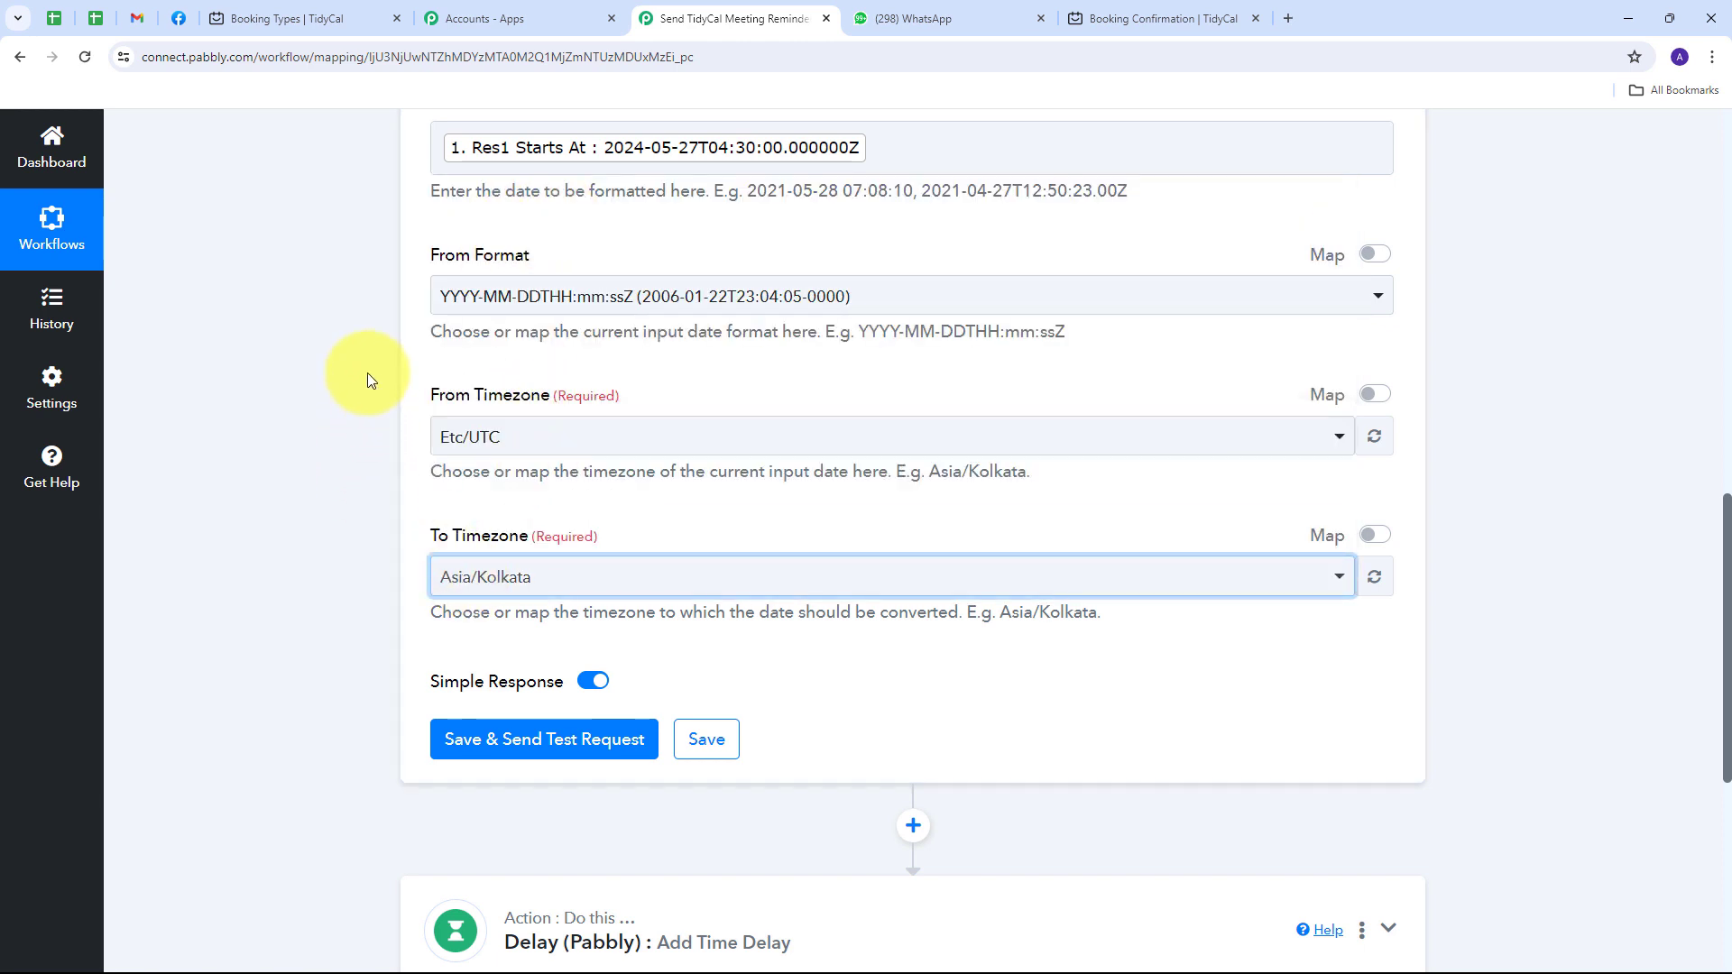
- Save the time zone formatter while sending a test request, and check the converted meeting time in its Result
{"action": "scroll", "coordinate": [322, 511], "scroll_direction": "down", "scroll_amount": 2}
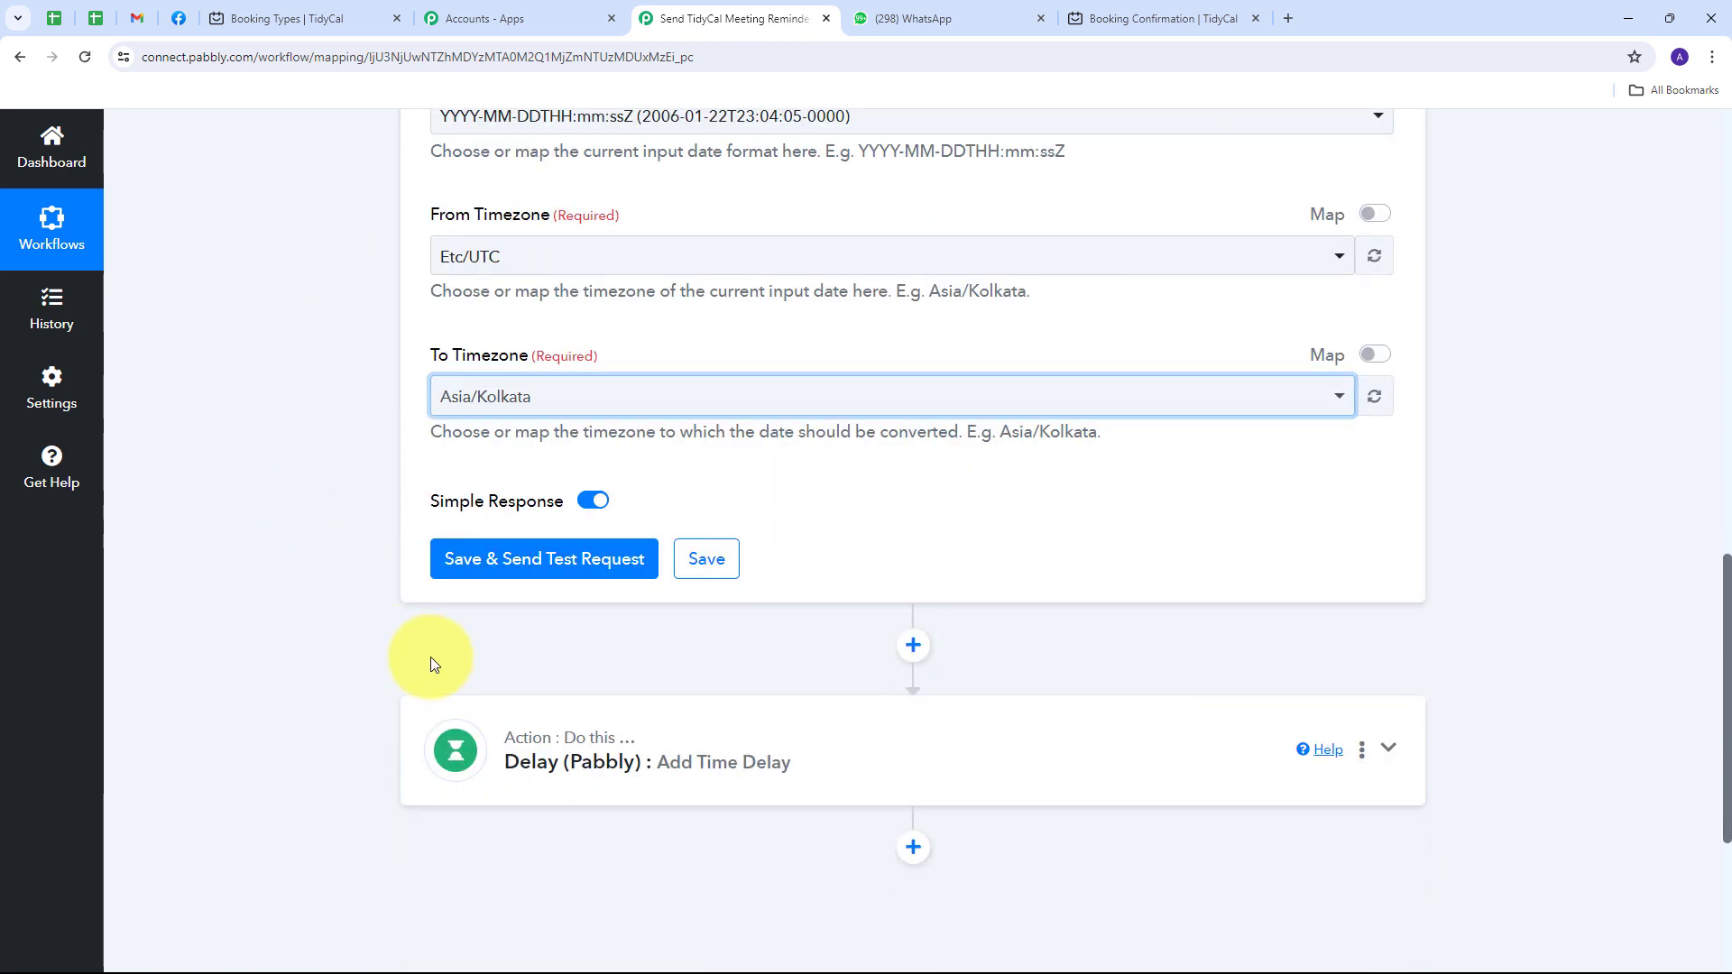
{"action": "left_click", "coordinate": [533, 564]}
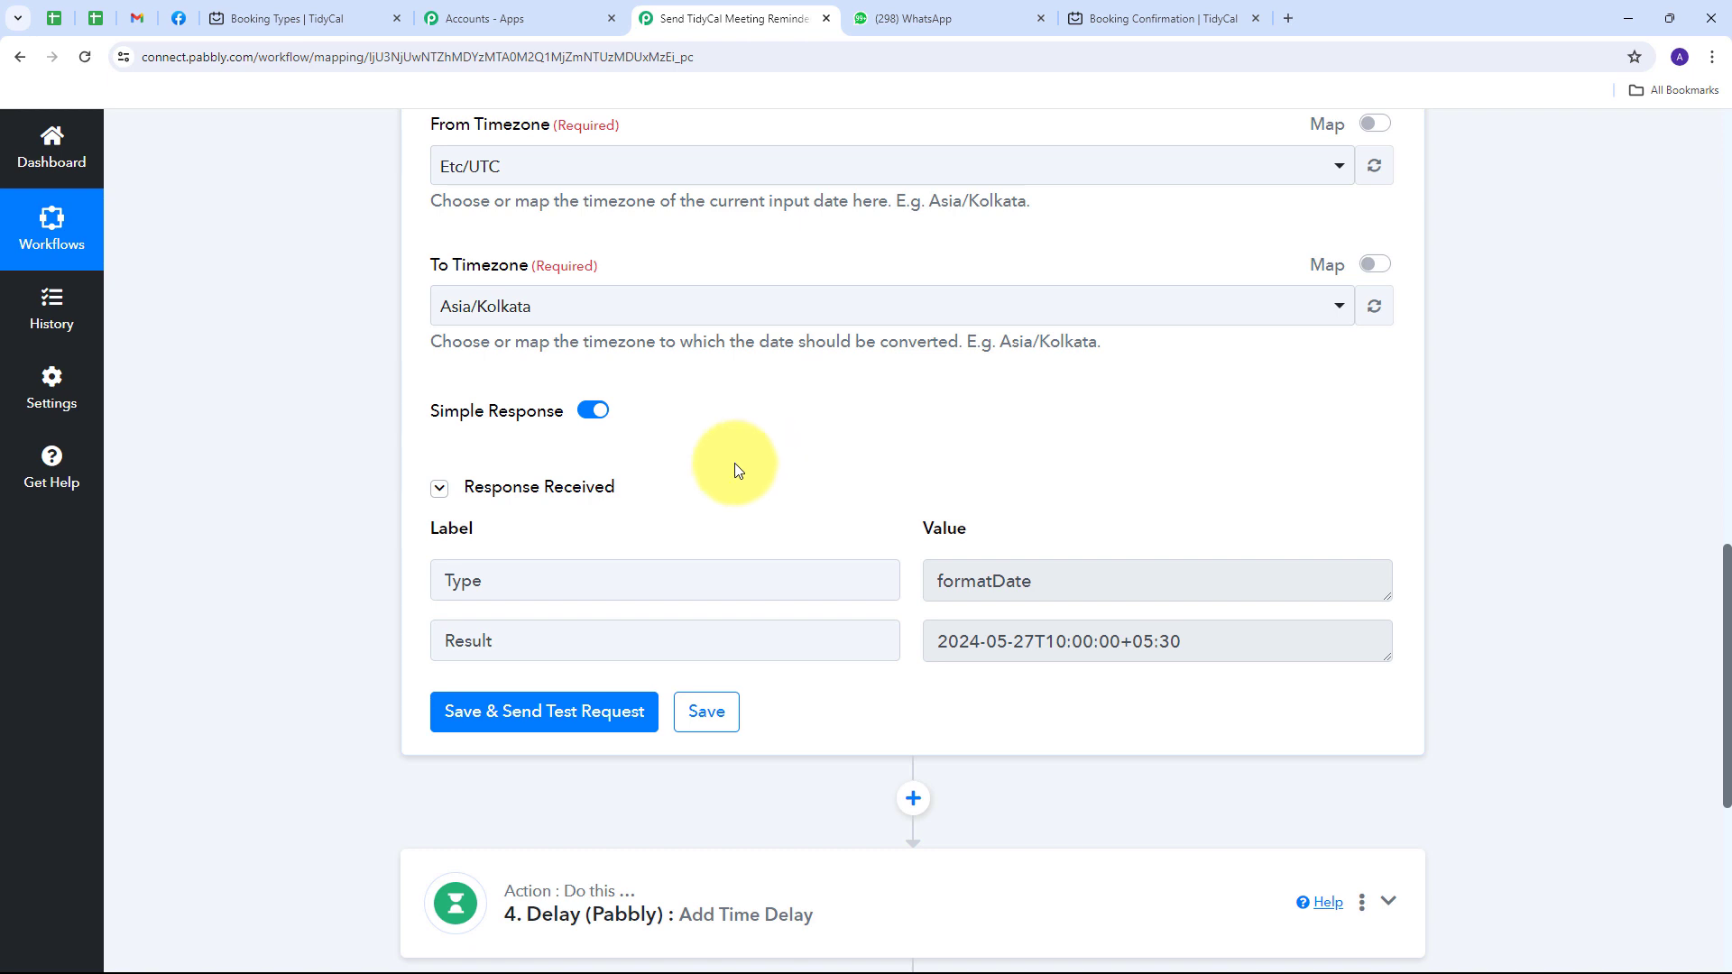
{"action": "left_click_drag", "start_coordinate": [1245, 650], "coordinate": [851, 642]}
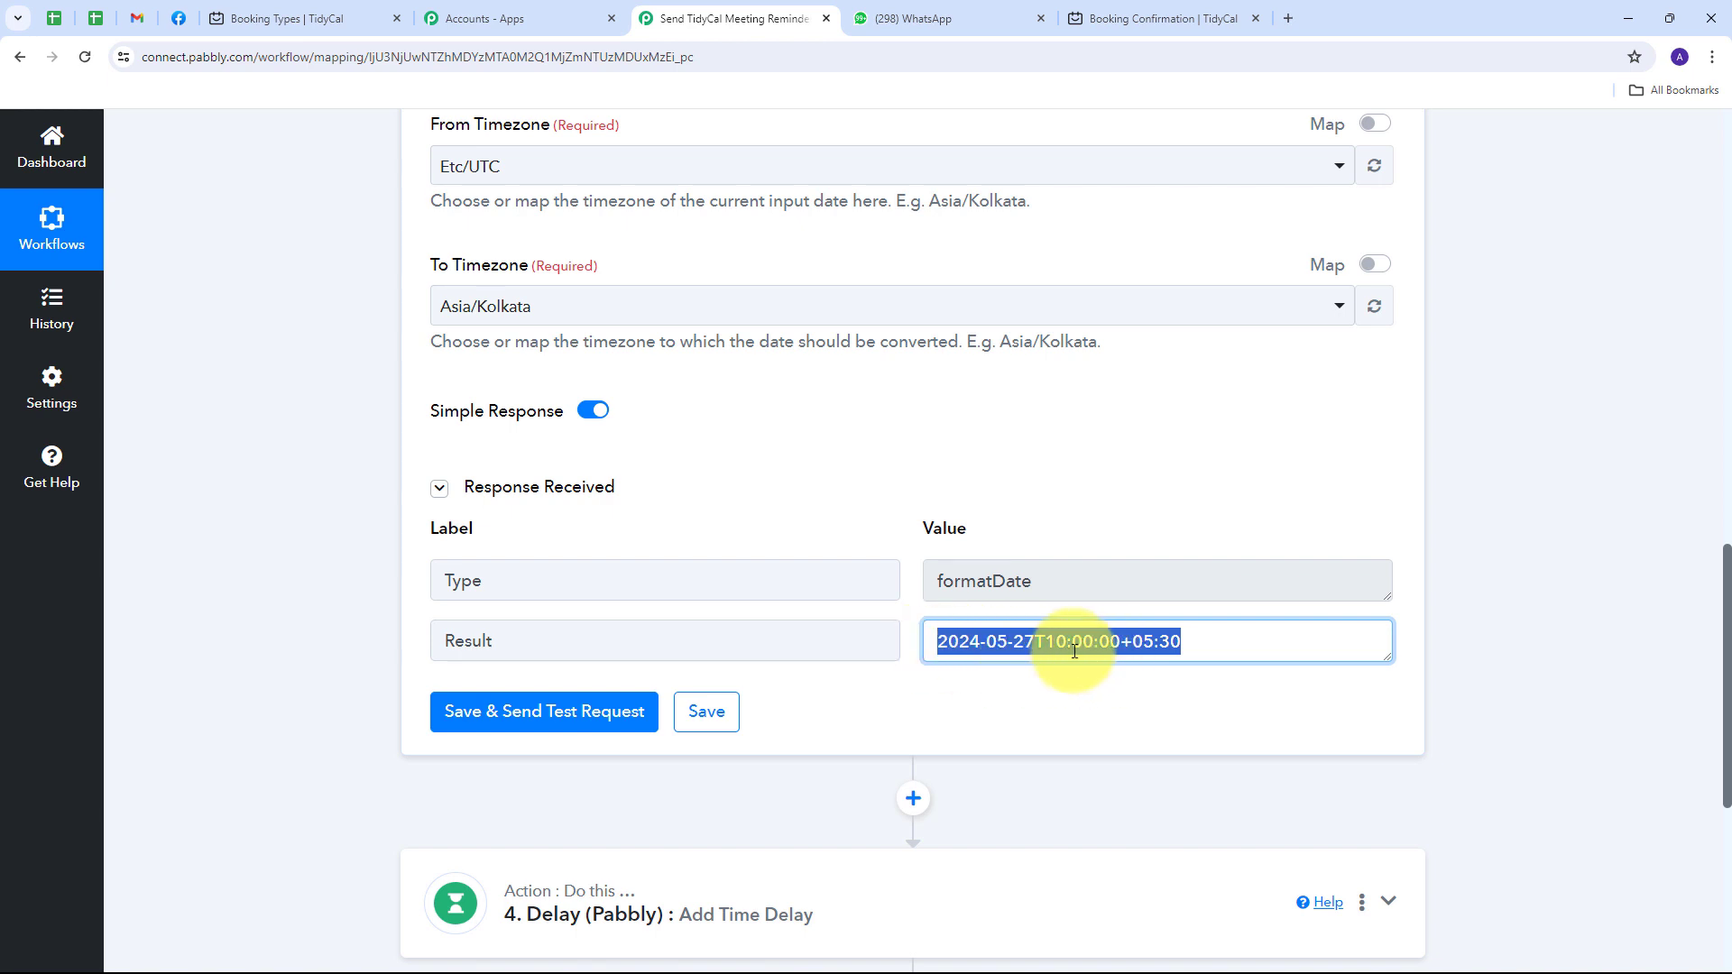
{"action": "left_click", "coordinate": [1416, 567]}
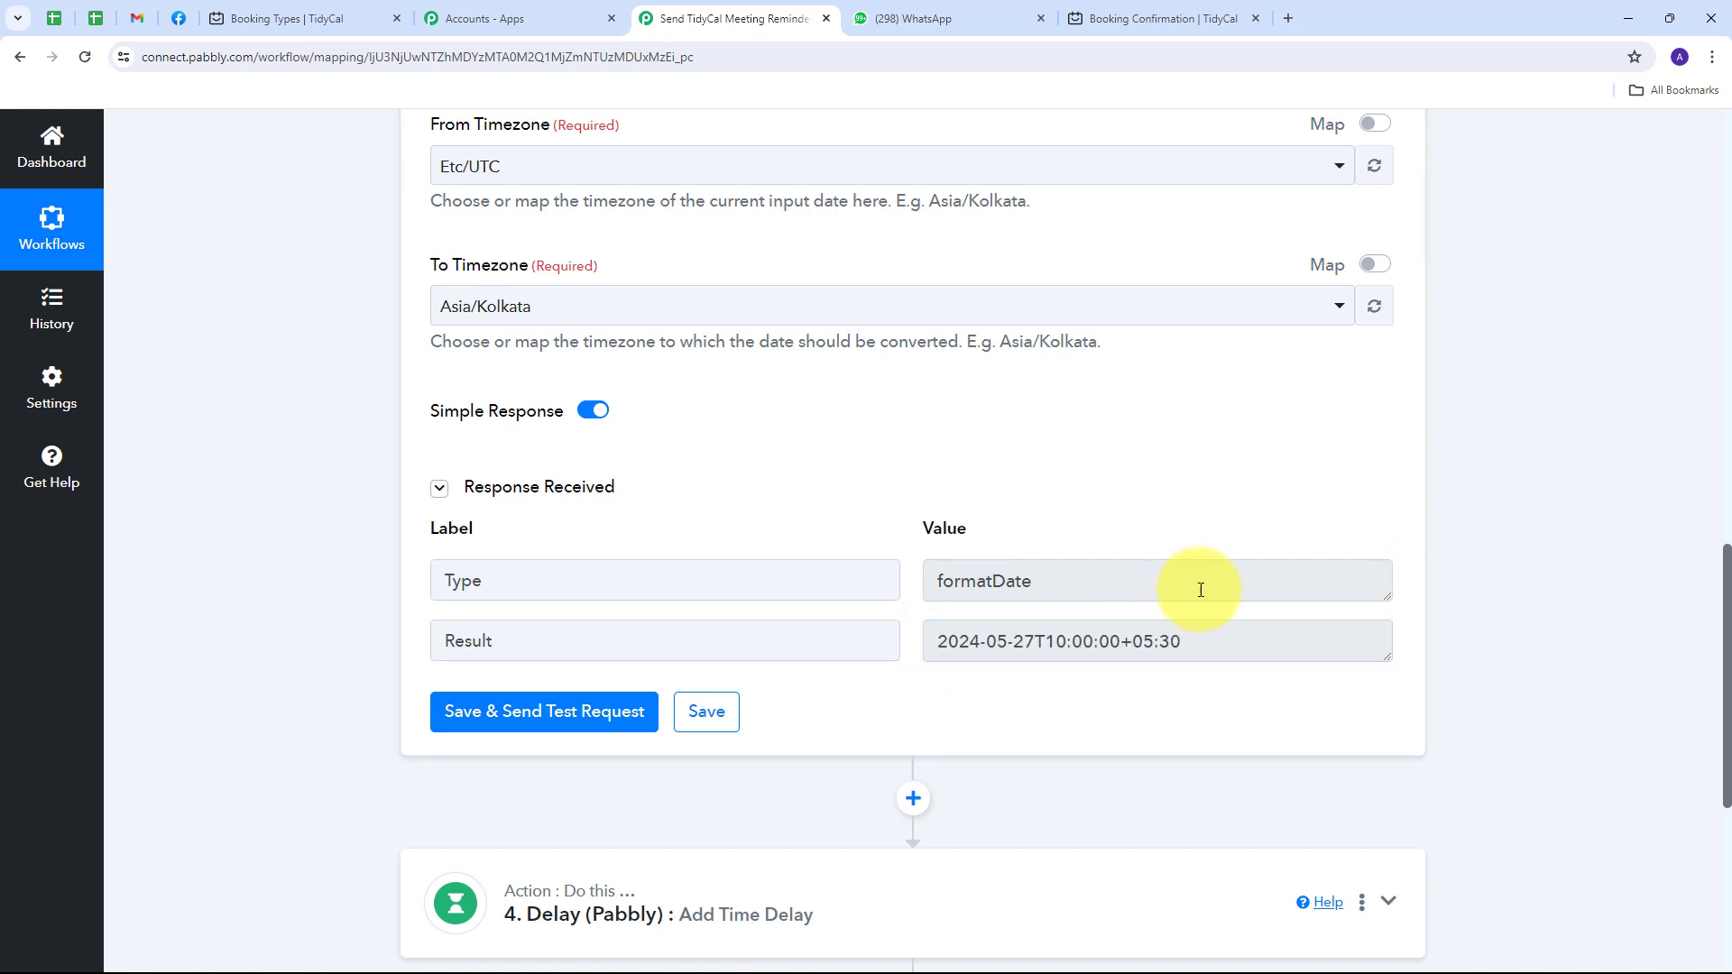
- Add a WhatsApp Cloud API action with the Send Template Message event after the Delay action and open its account connection settings
{"action": "scroll", "coordinate": [1461, 587], "scroll_direction": "up", "scroll_amount": 4}
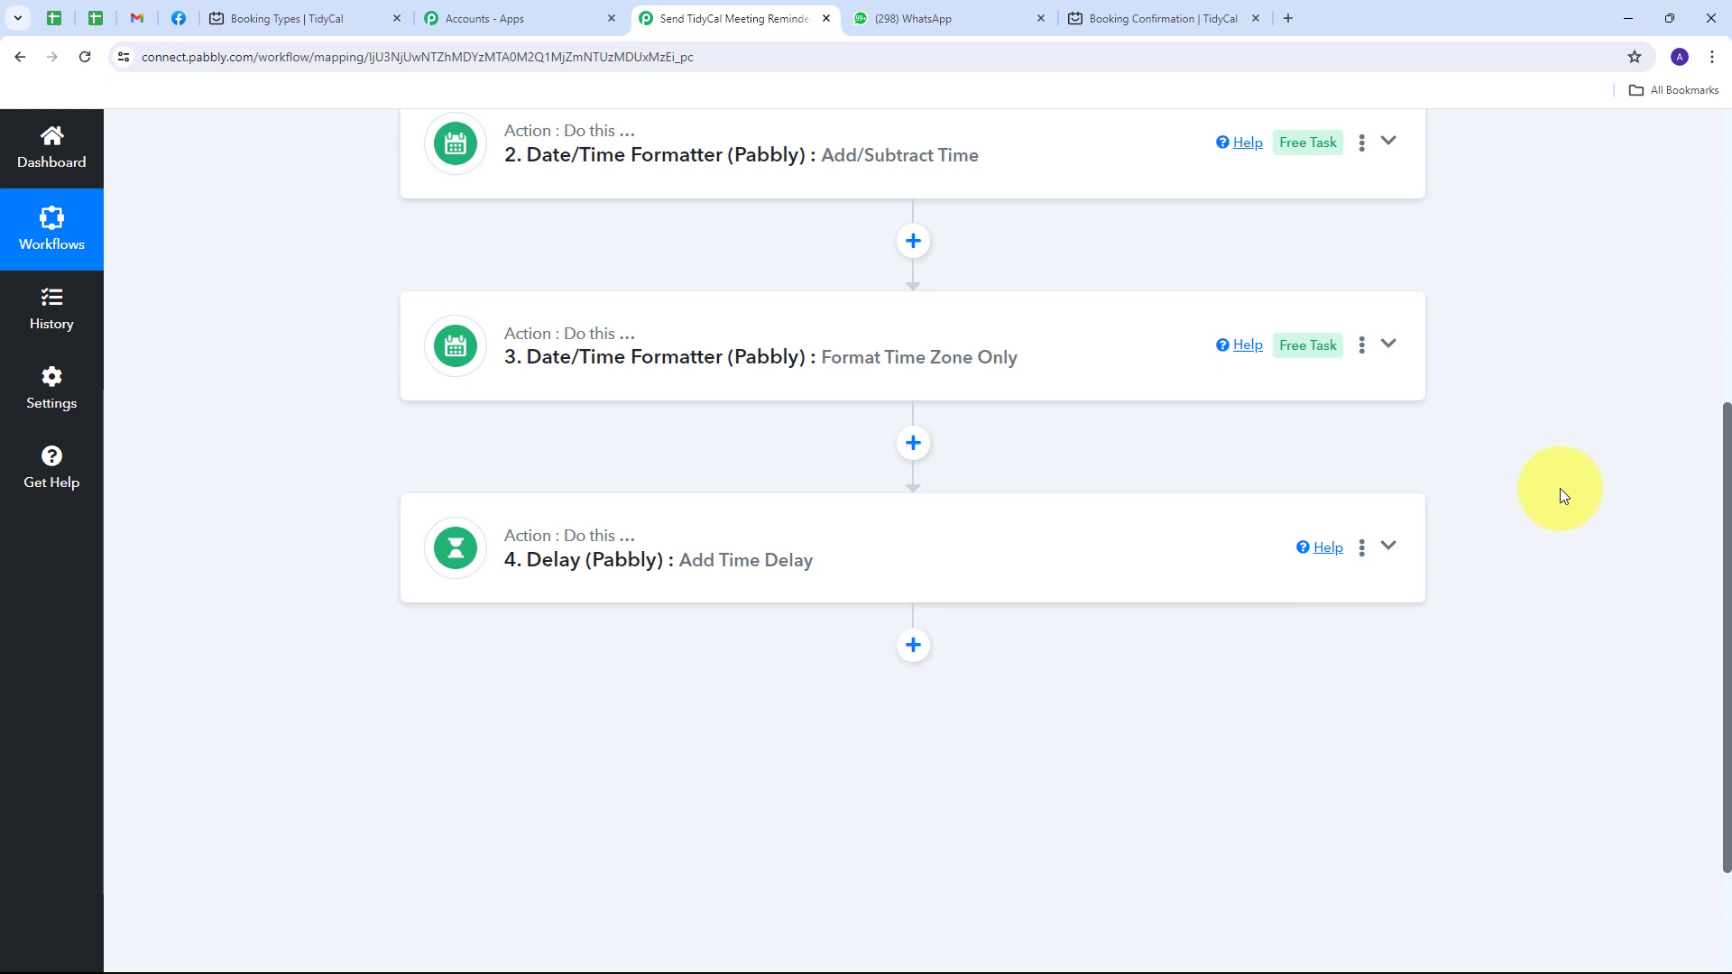
{"action": "scroll", "coordinate": [1550, 495], "scroll_direction": "down", "scroll_amount": 2}
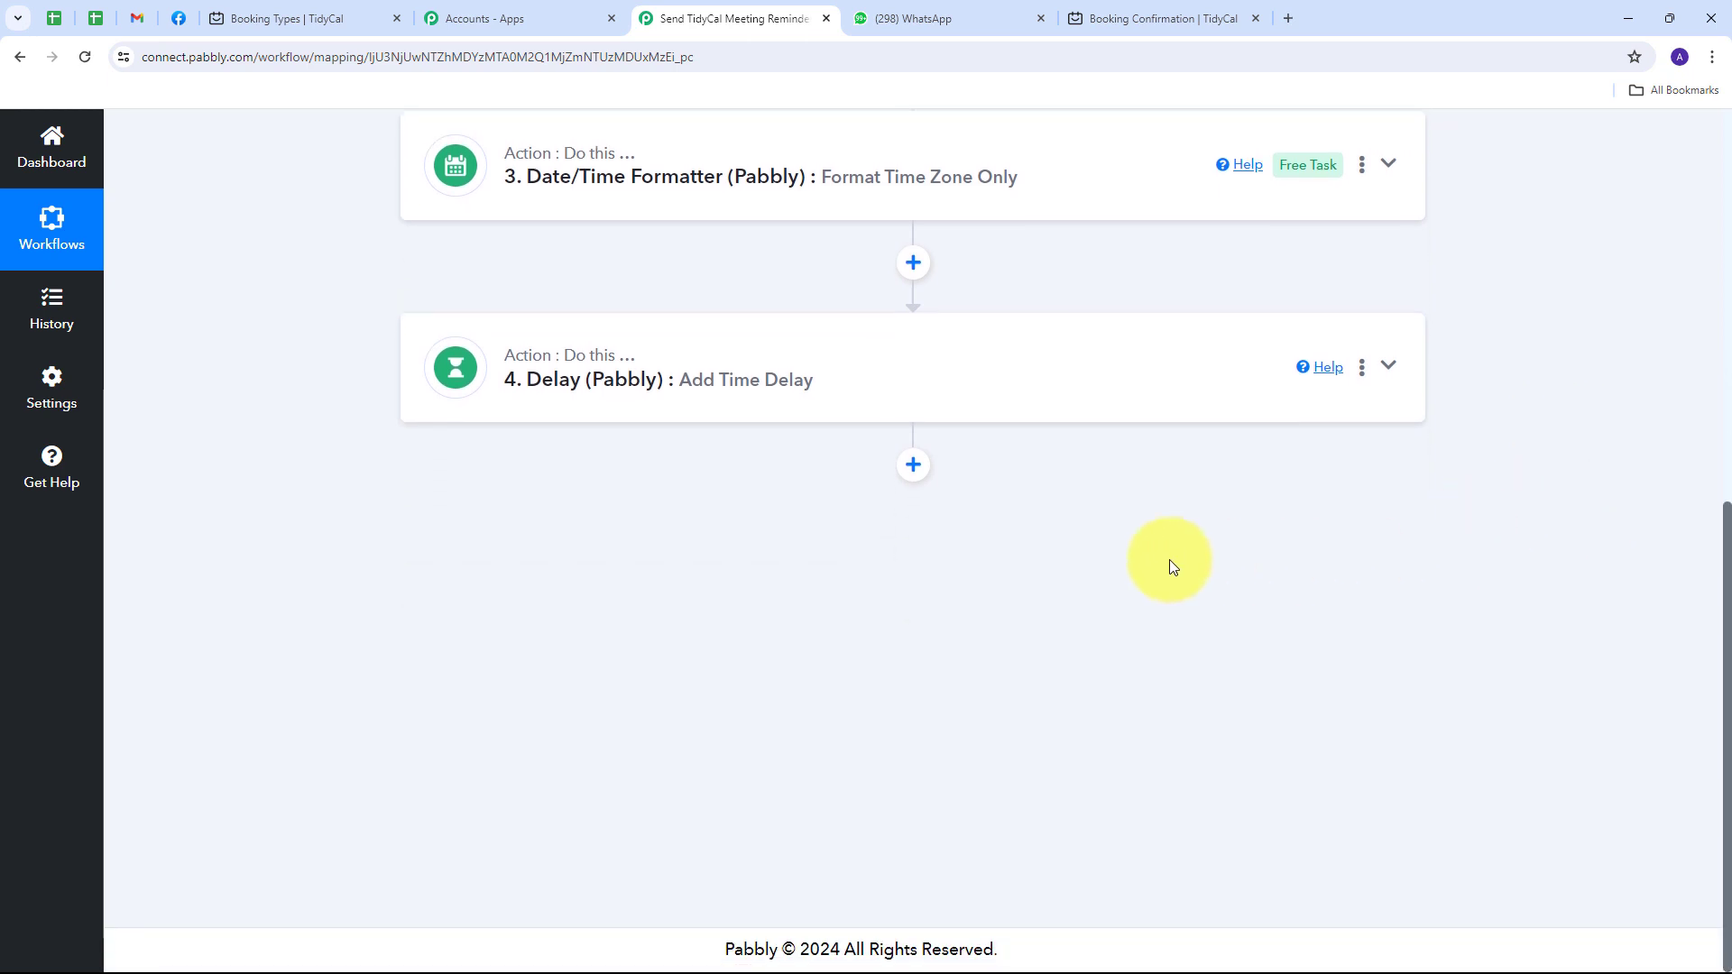
{"action": "left_click", "coordinate": [914, 467]}
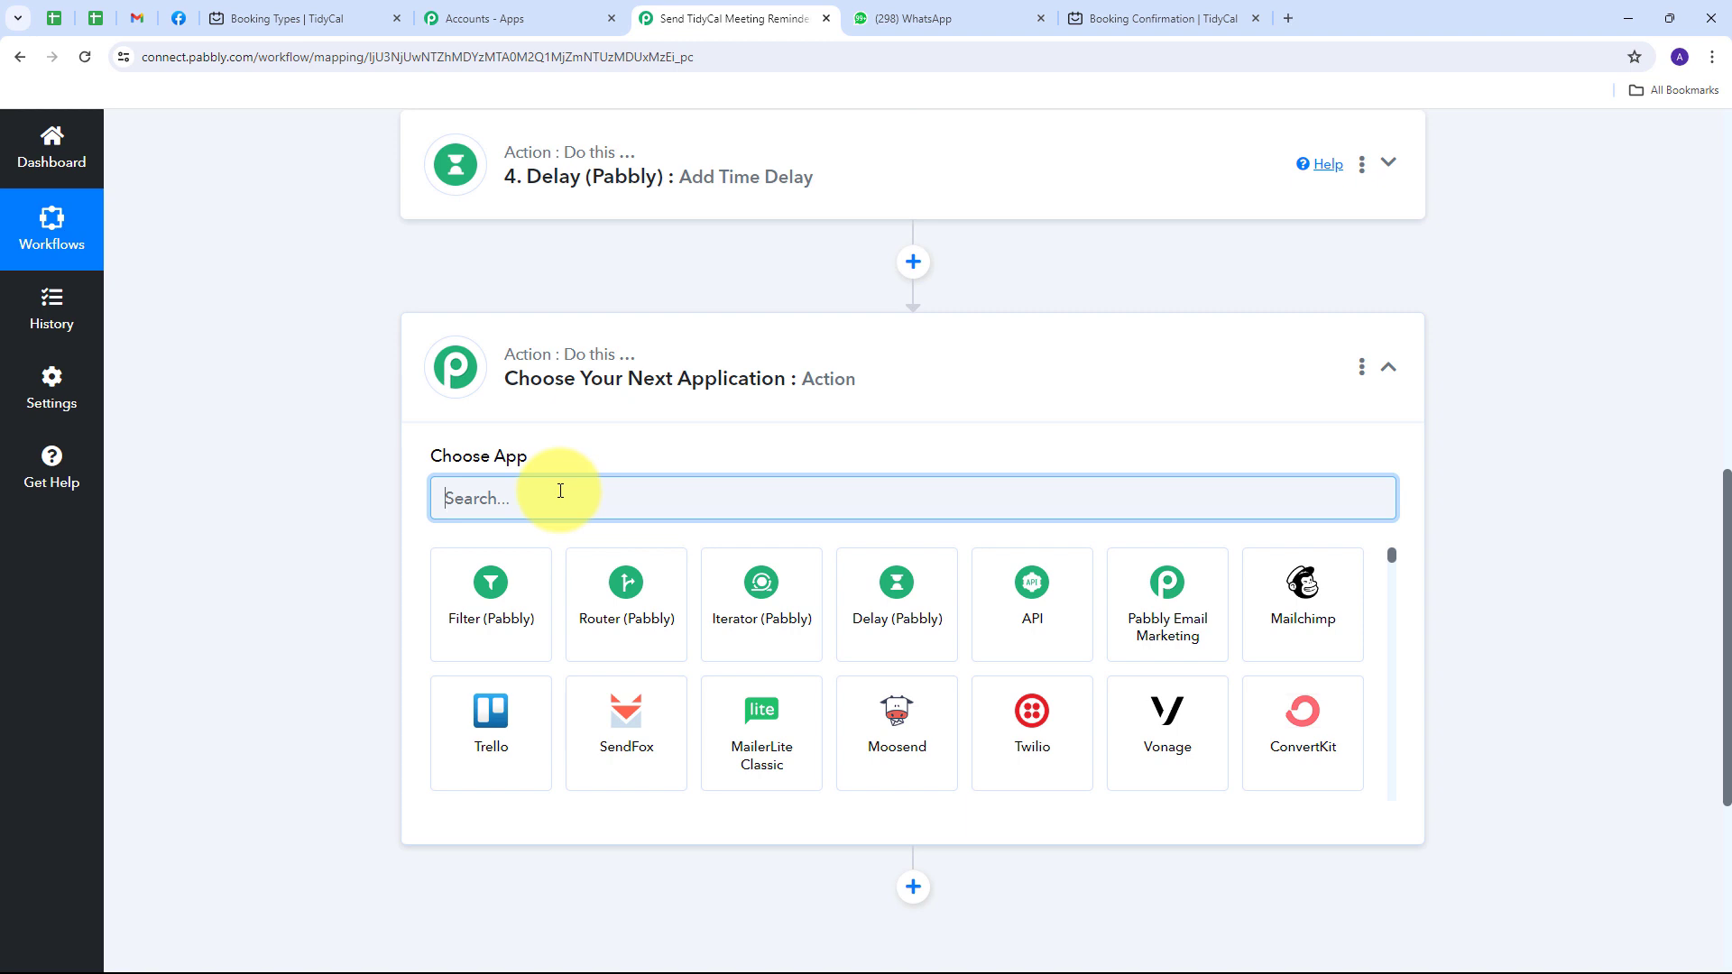
{"action": "type", "text": "whats"}
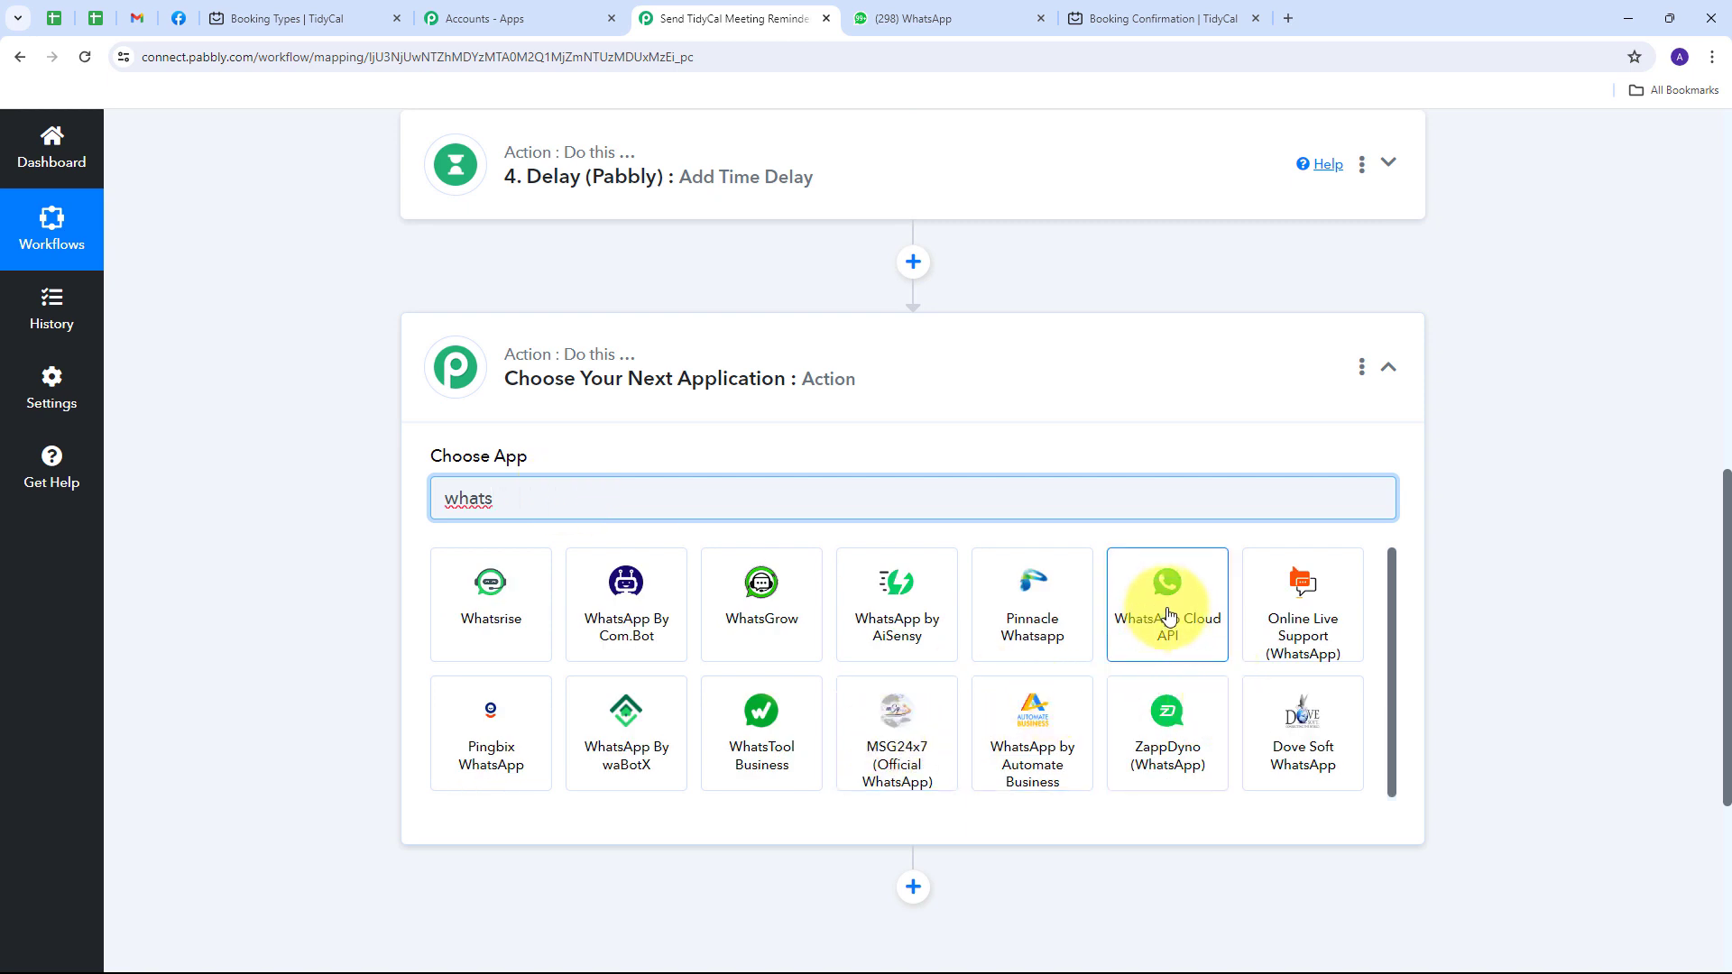
{"action": "left_click", "coordinate": [1168, 617]}
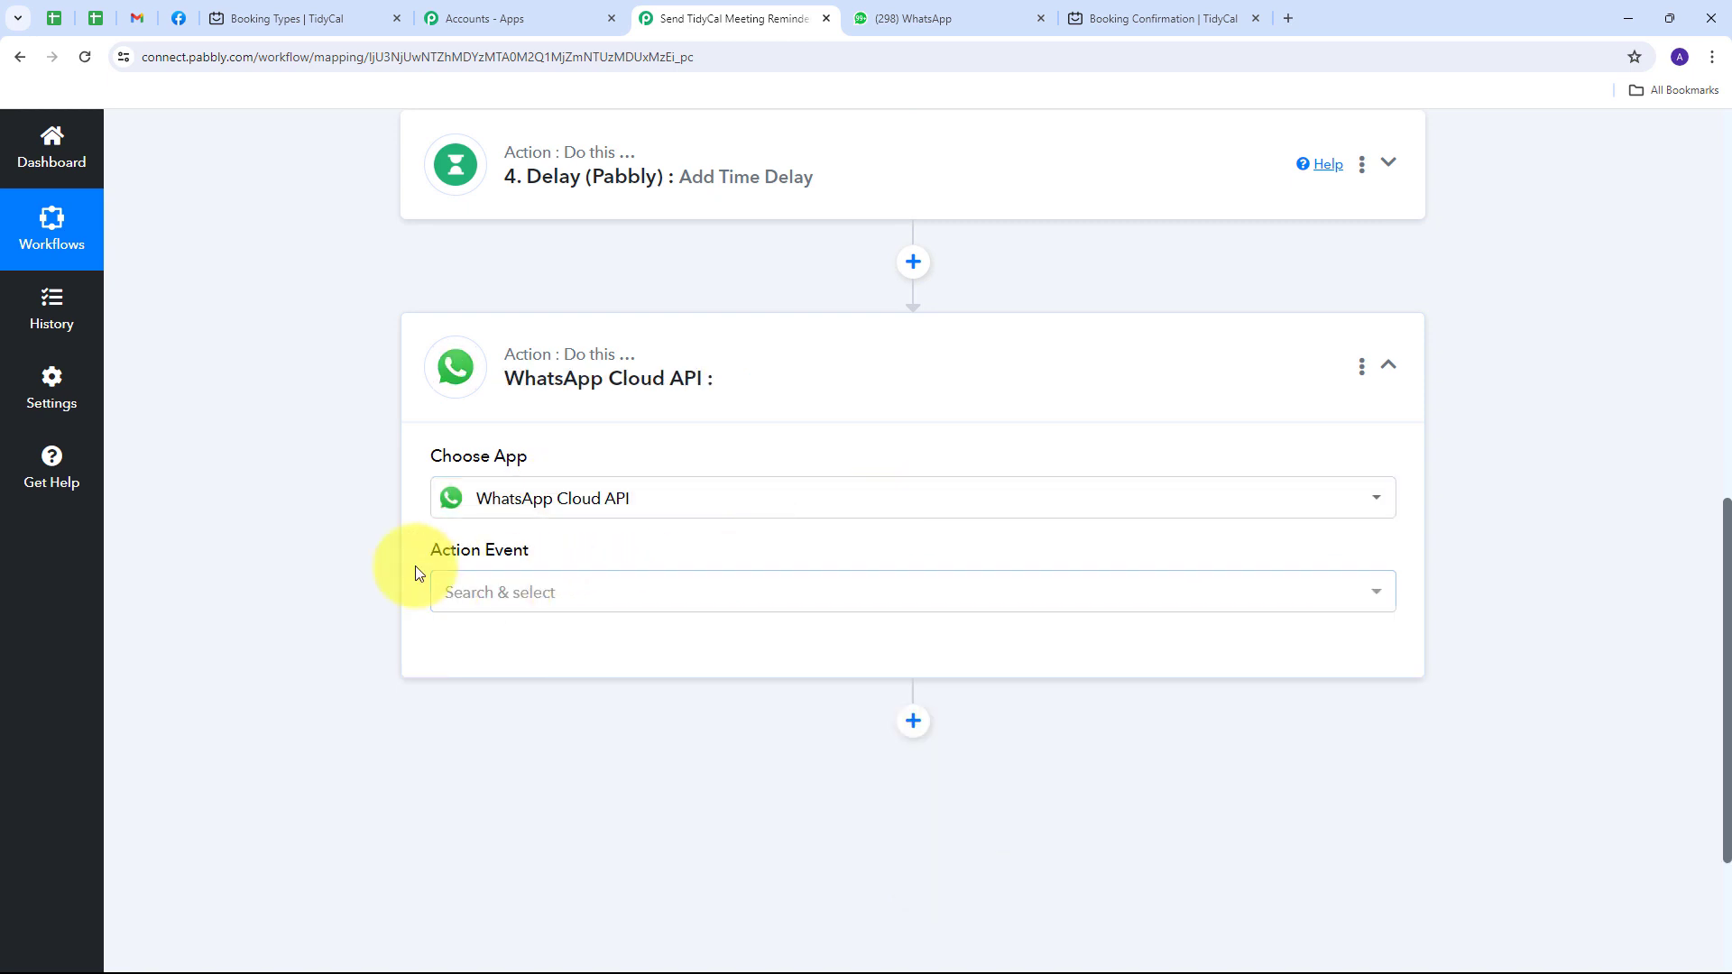
{"action": "left_click", "coordinate": [875, 589]}
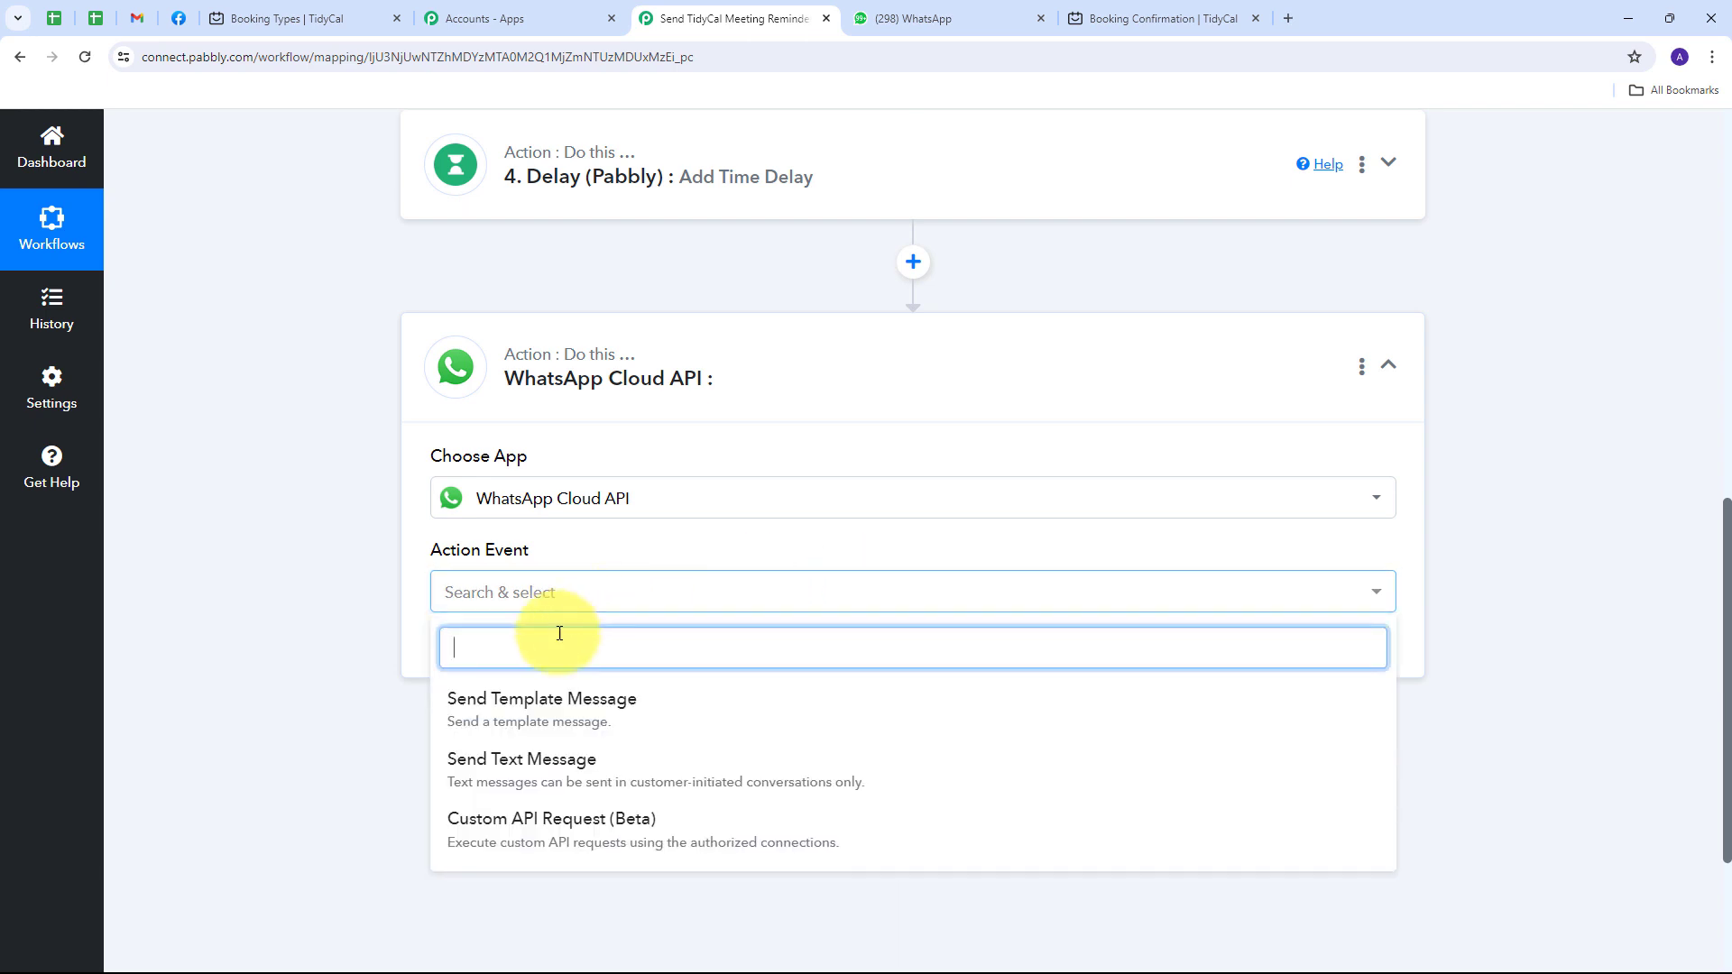
{"action": "left_click", "coordinate": [577, 708]}
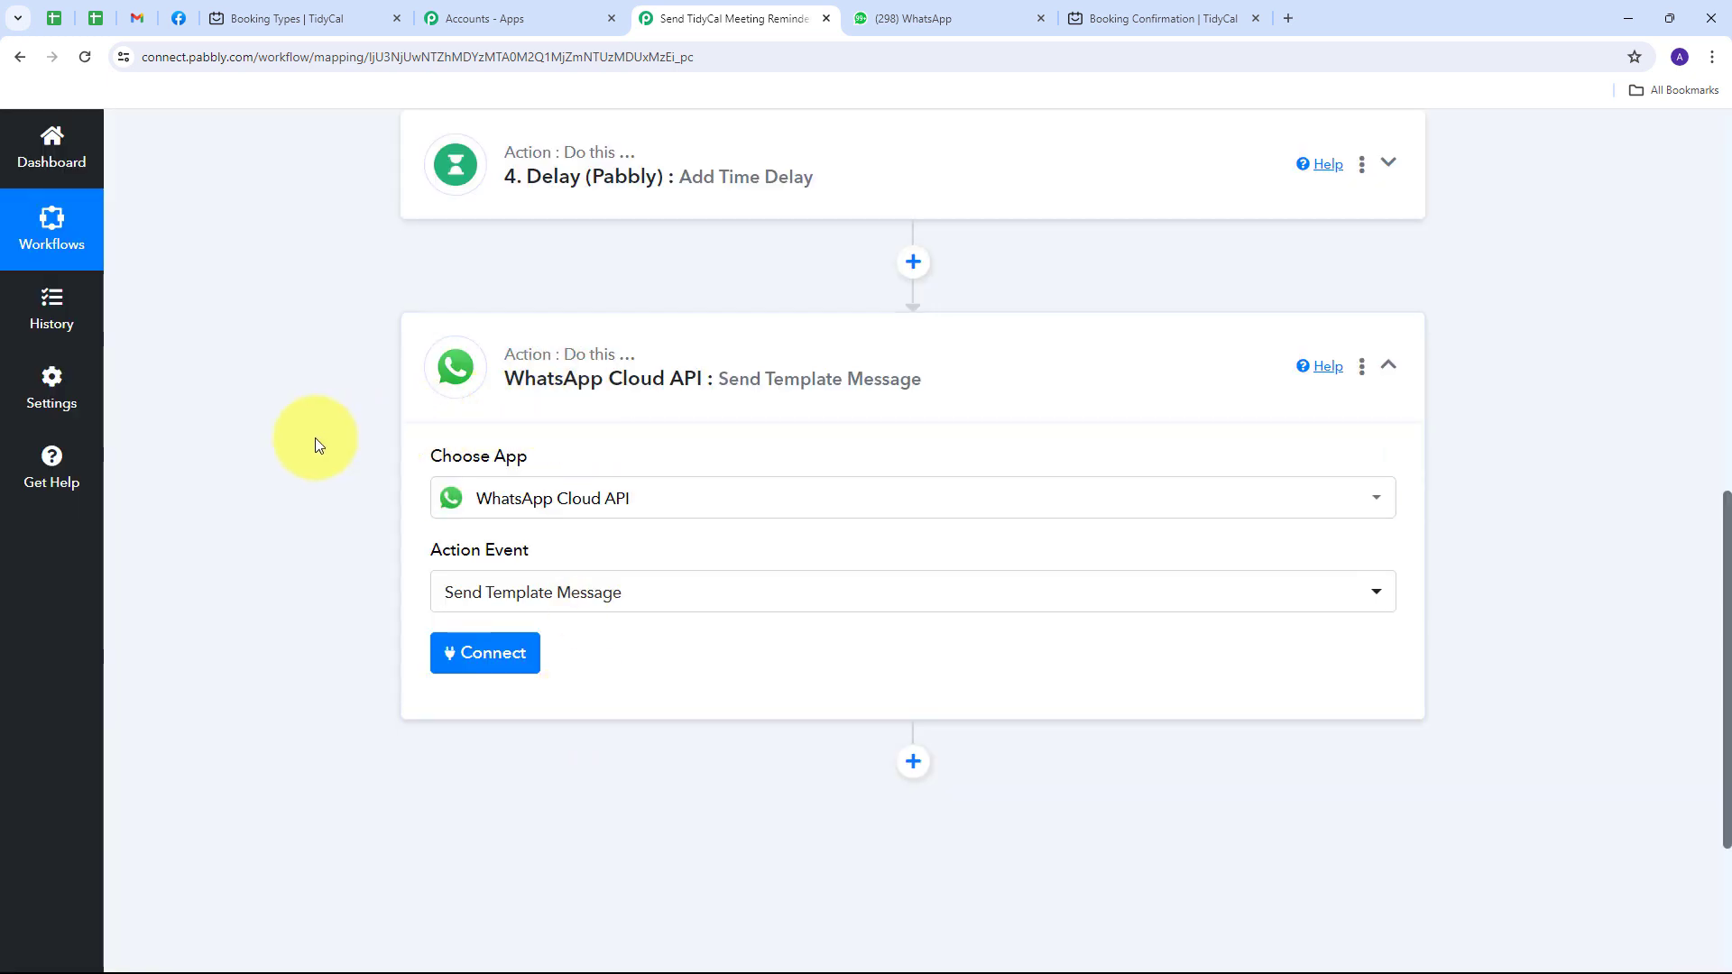
{"action": "left_click", "coordinate": [473, 651]}
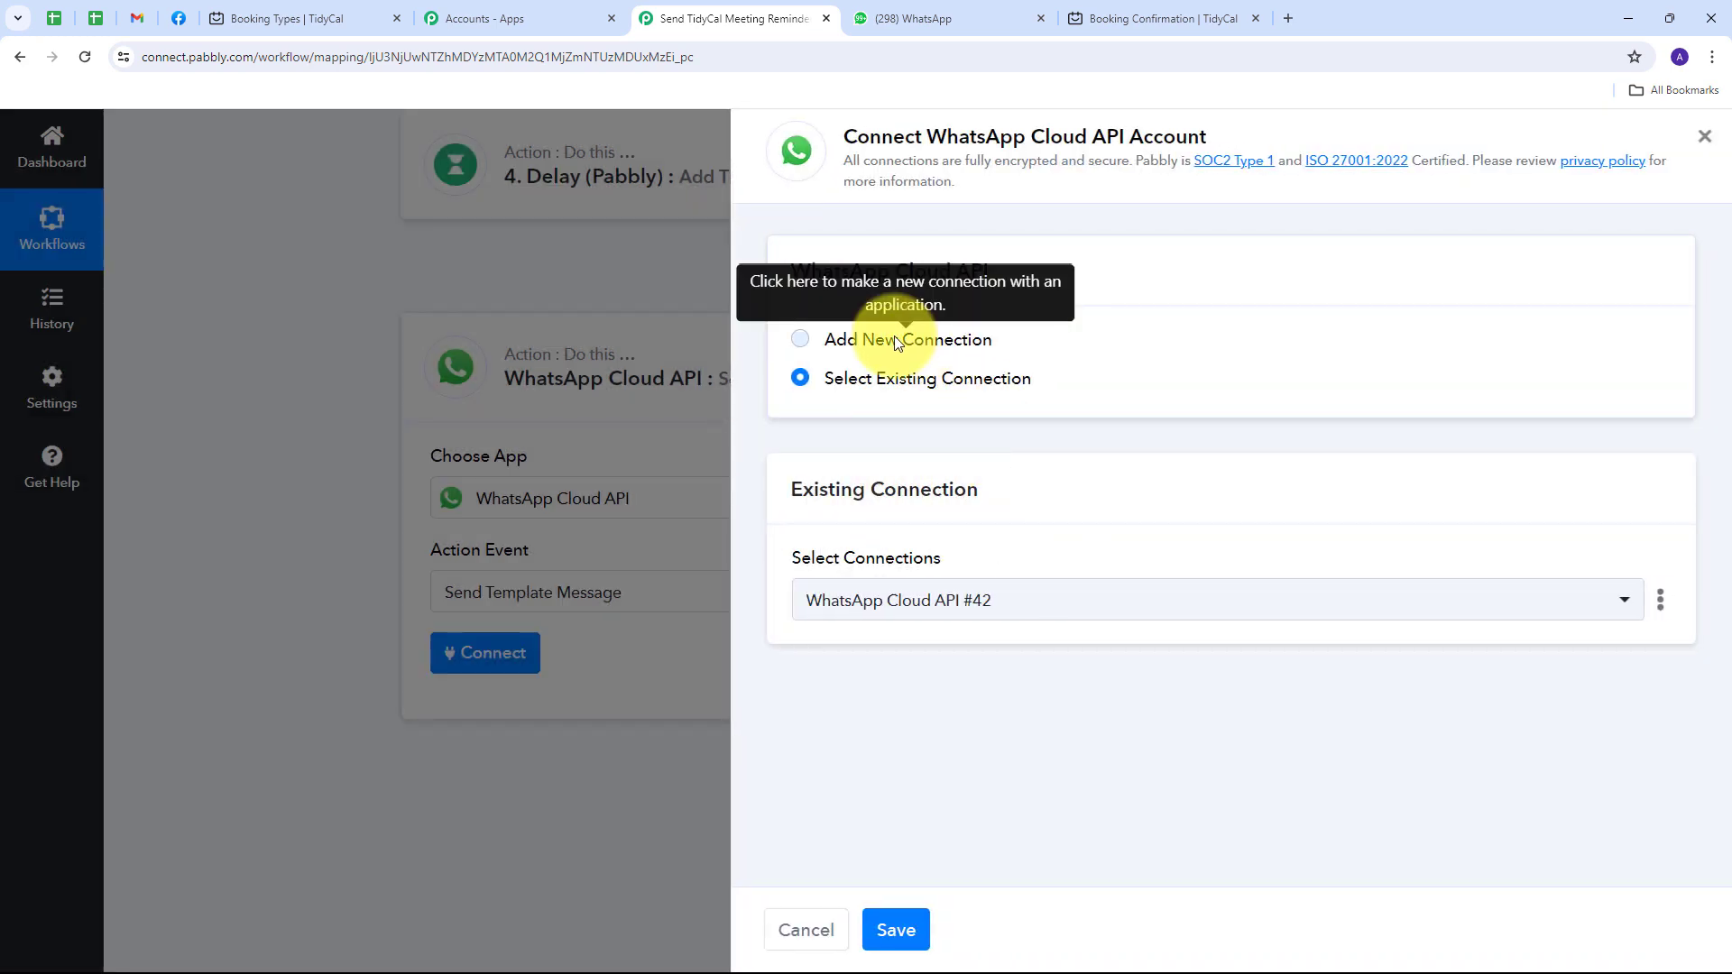
- Add and save a new WhatsApp Cloud API connection using the access token, phone number ID and WhatsApp Business account ID from Meta's API Setup page
{"action": "left_click", "coordinate": [895, 341]}
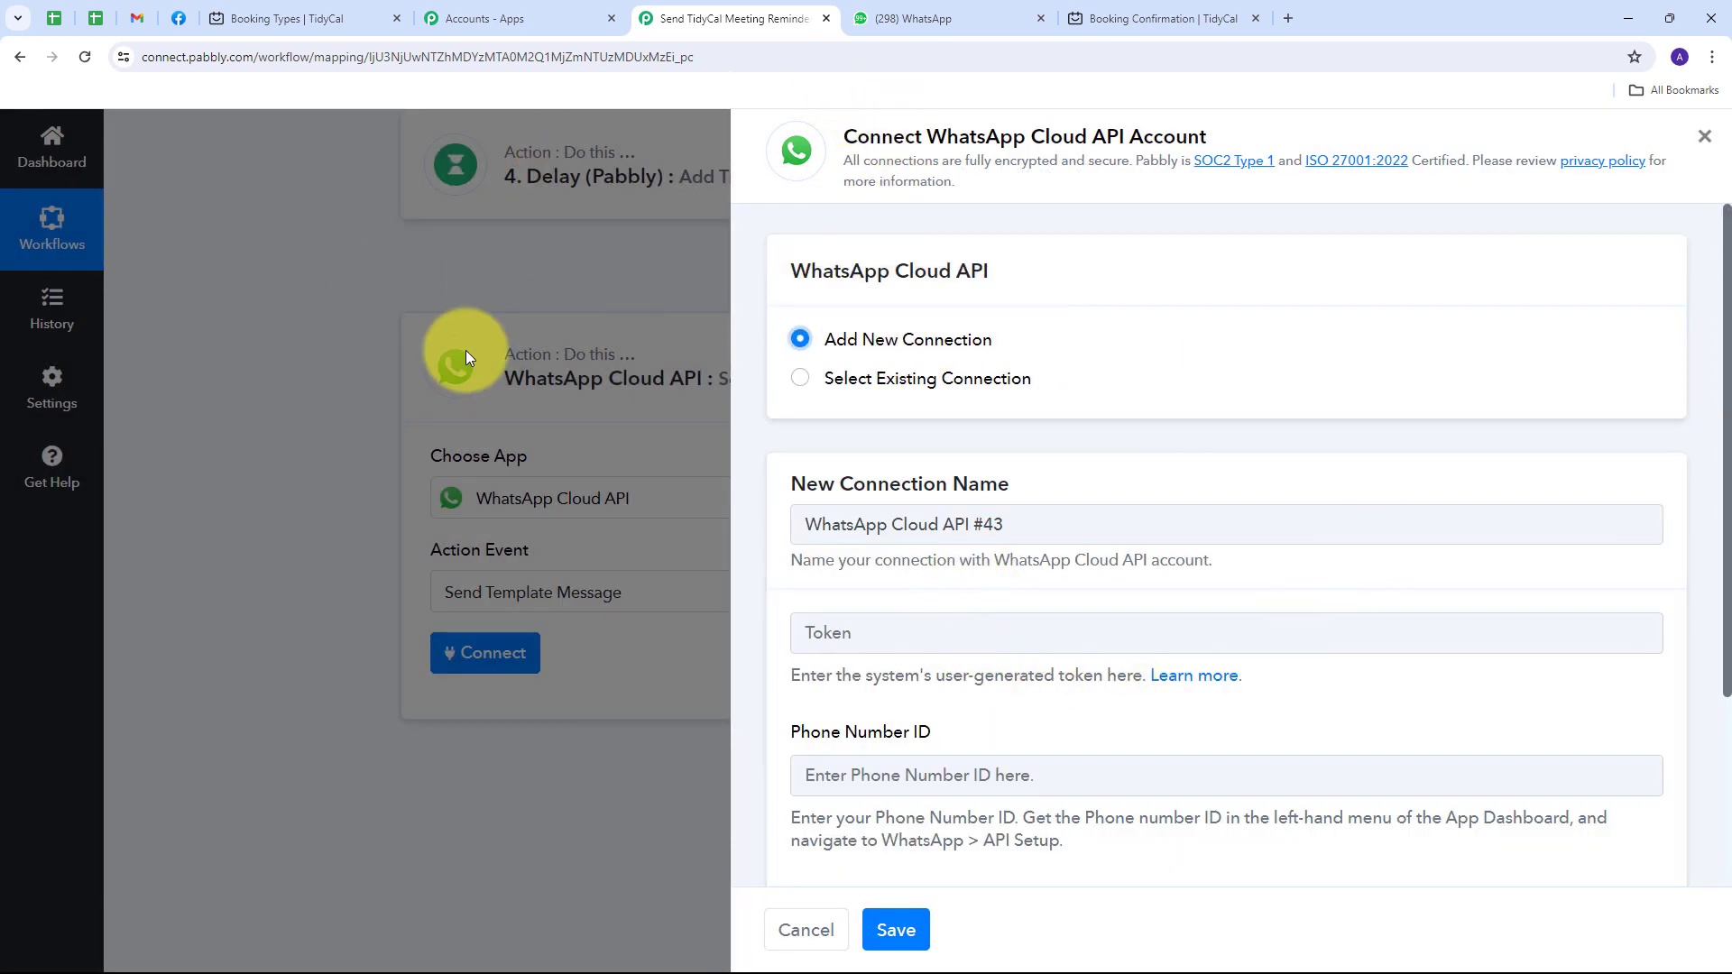
{"action": "scroll", "coordinate": [988, 430], "scroll_direction": "down", "scroll_amount": 3}
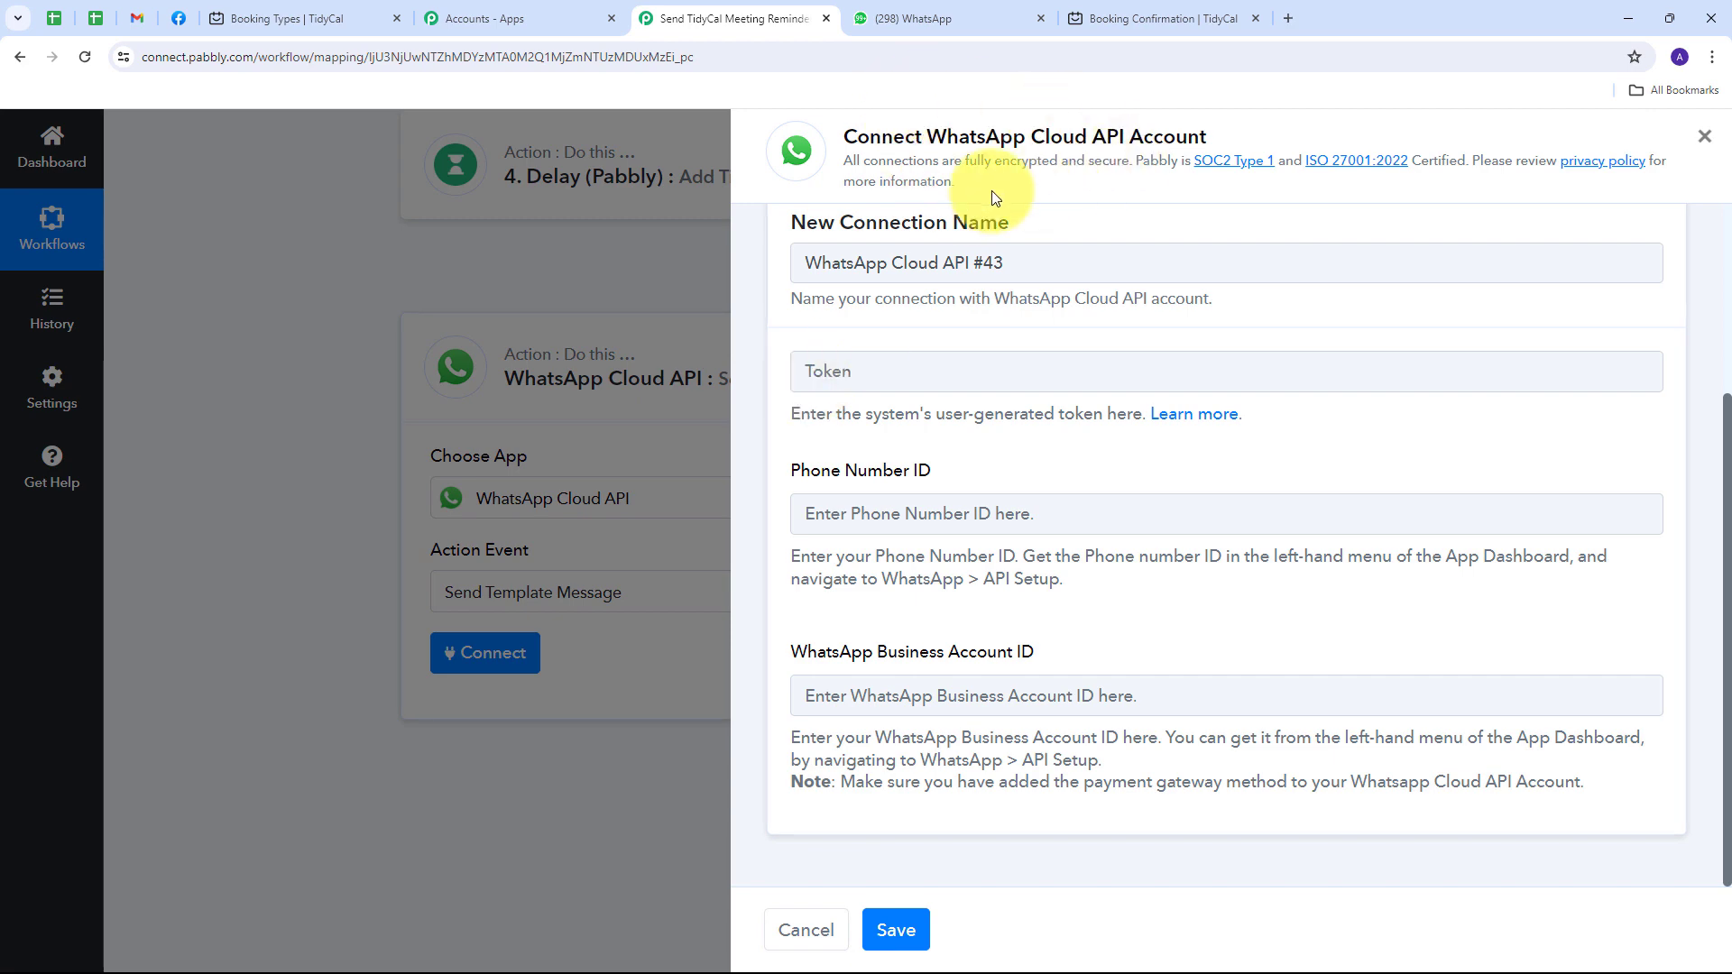
{"action": "left_click", "coordinate": [177, 18]}
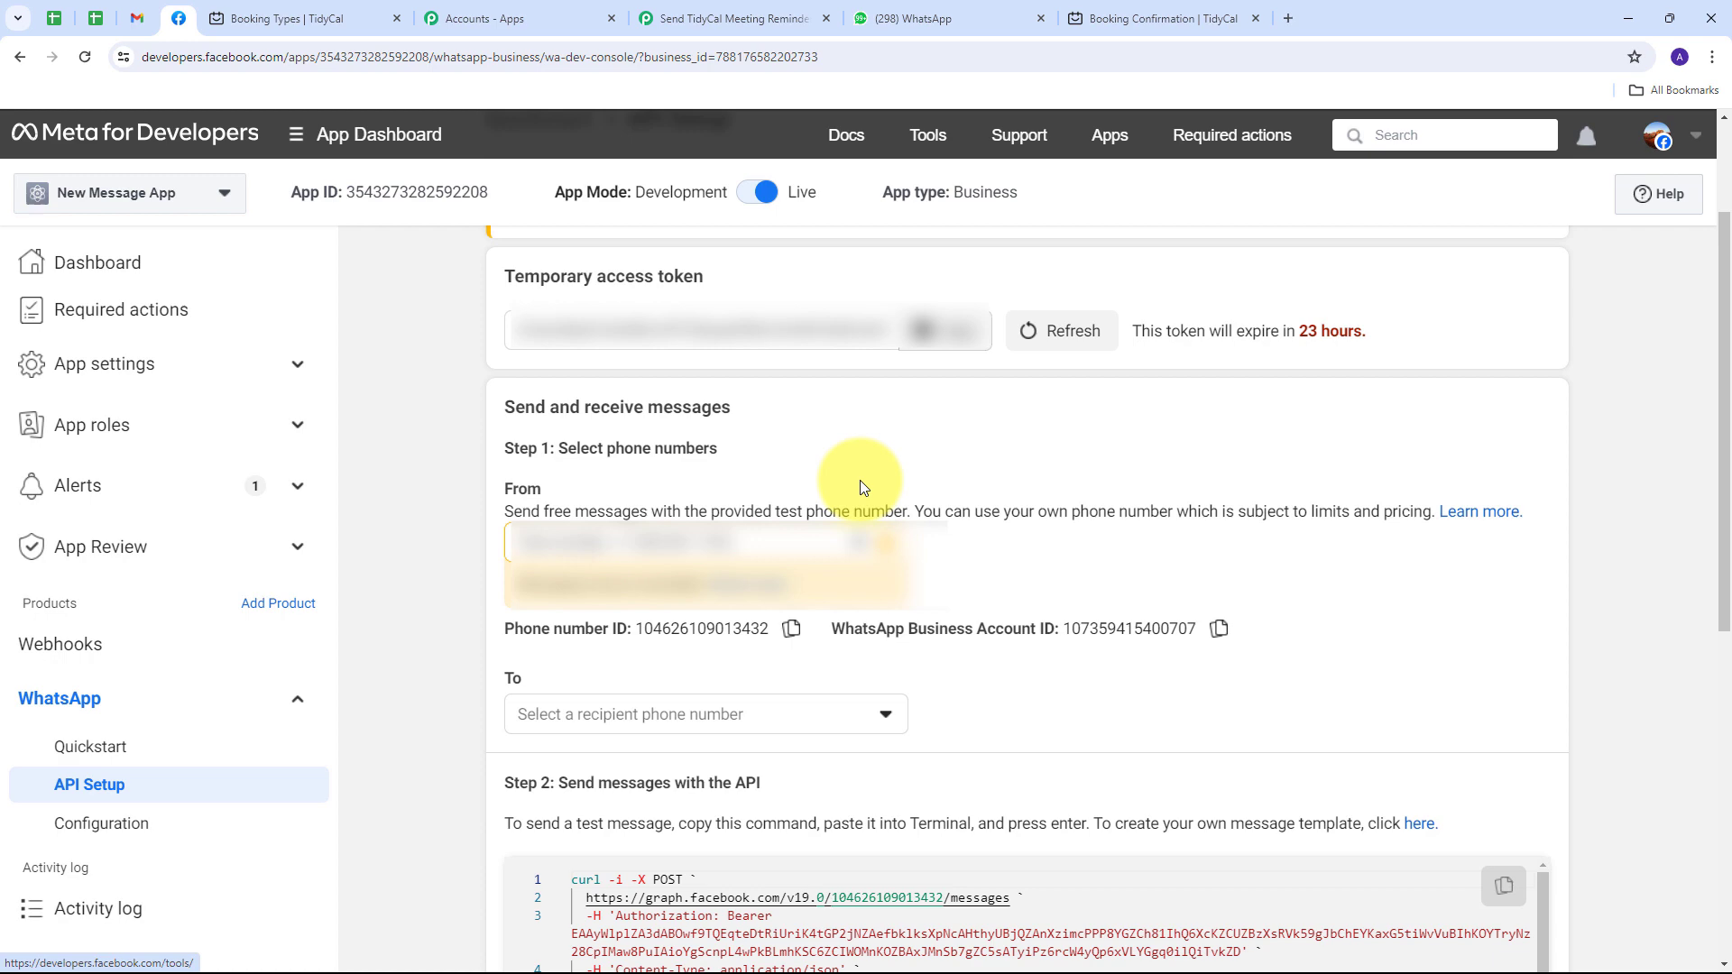
{"action": "left_click", "coordinate": [1089, 339]}
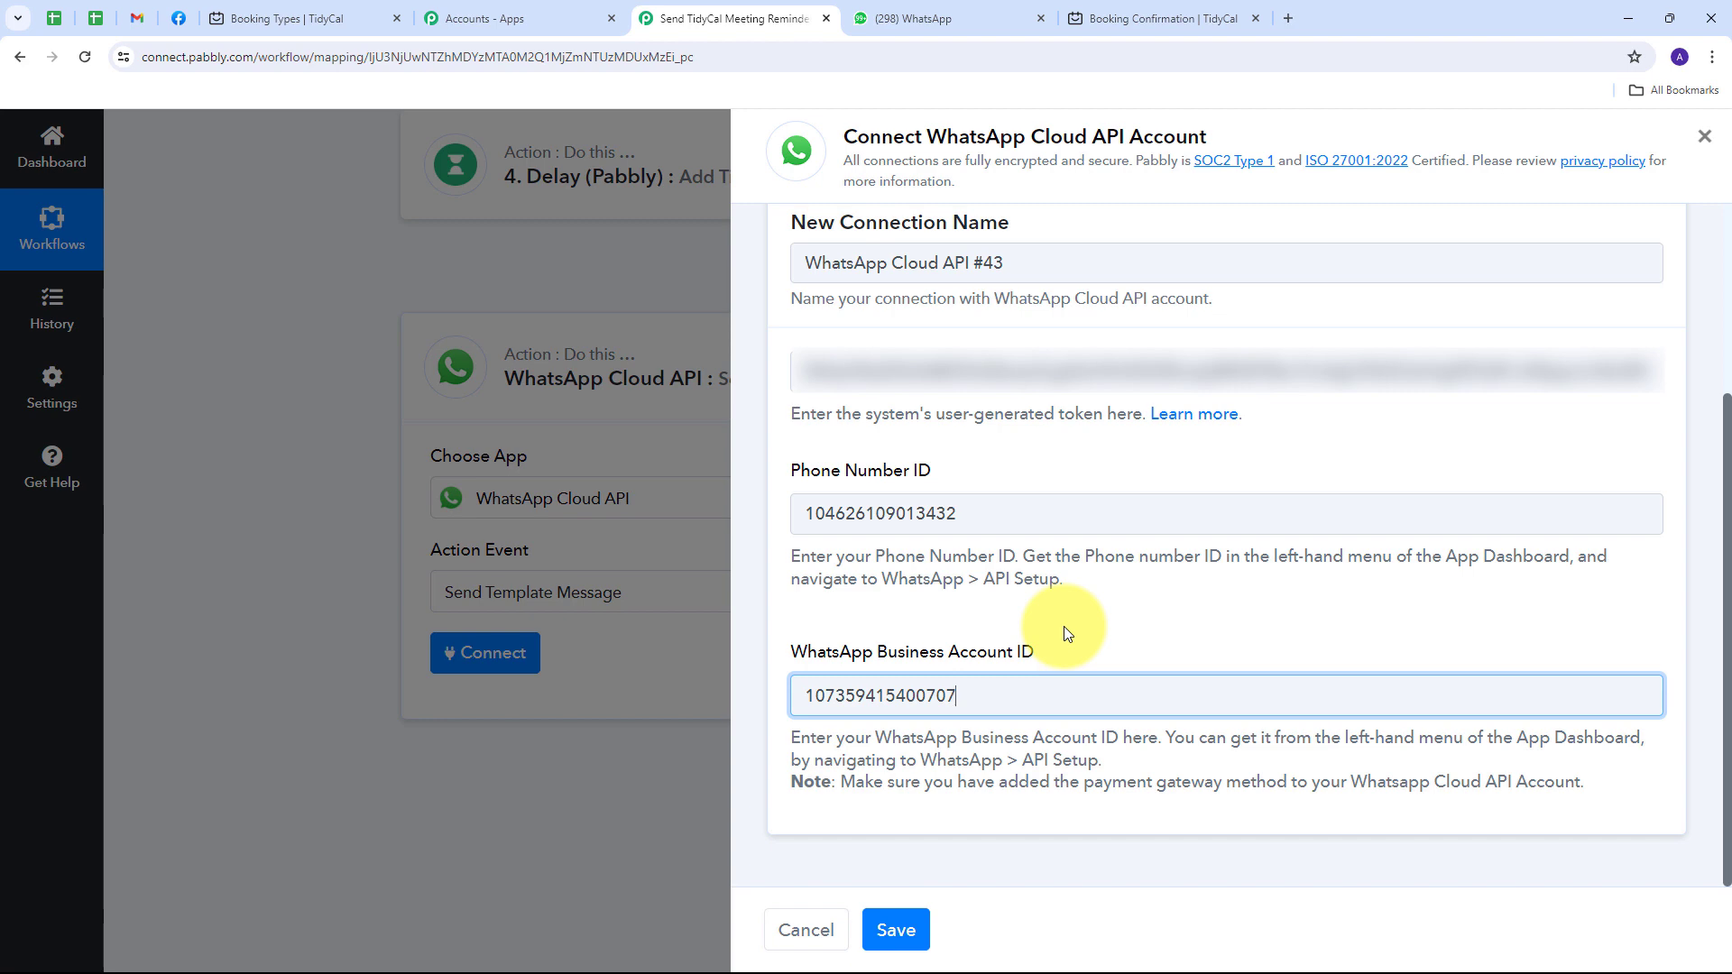
{"action": "left_click", "coordinate": [893, 929]}
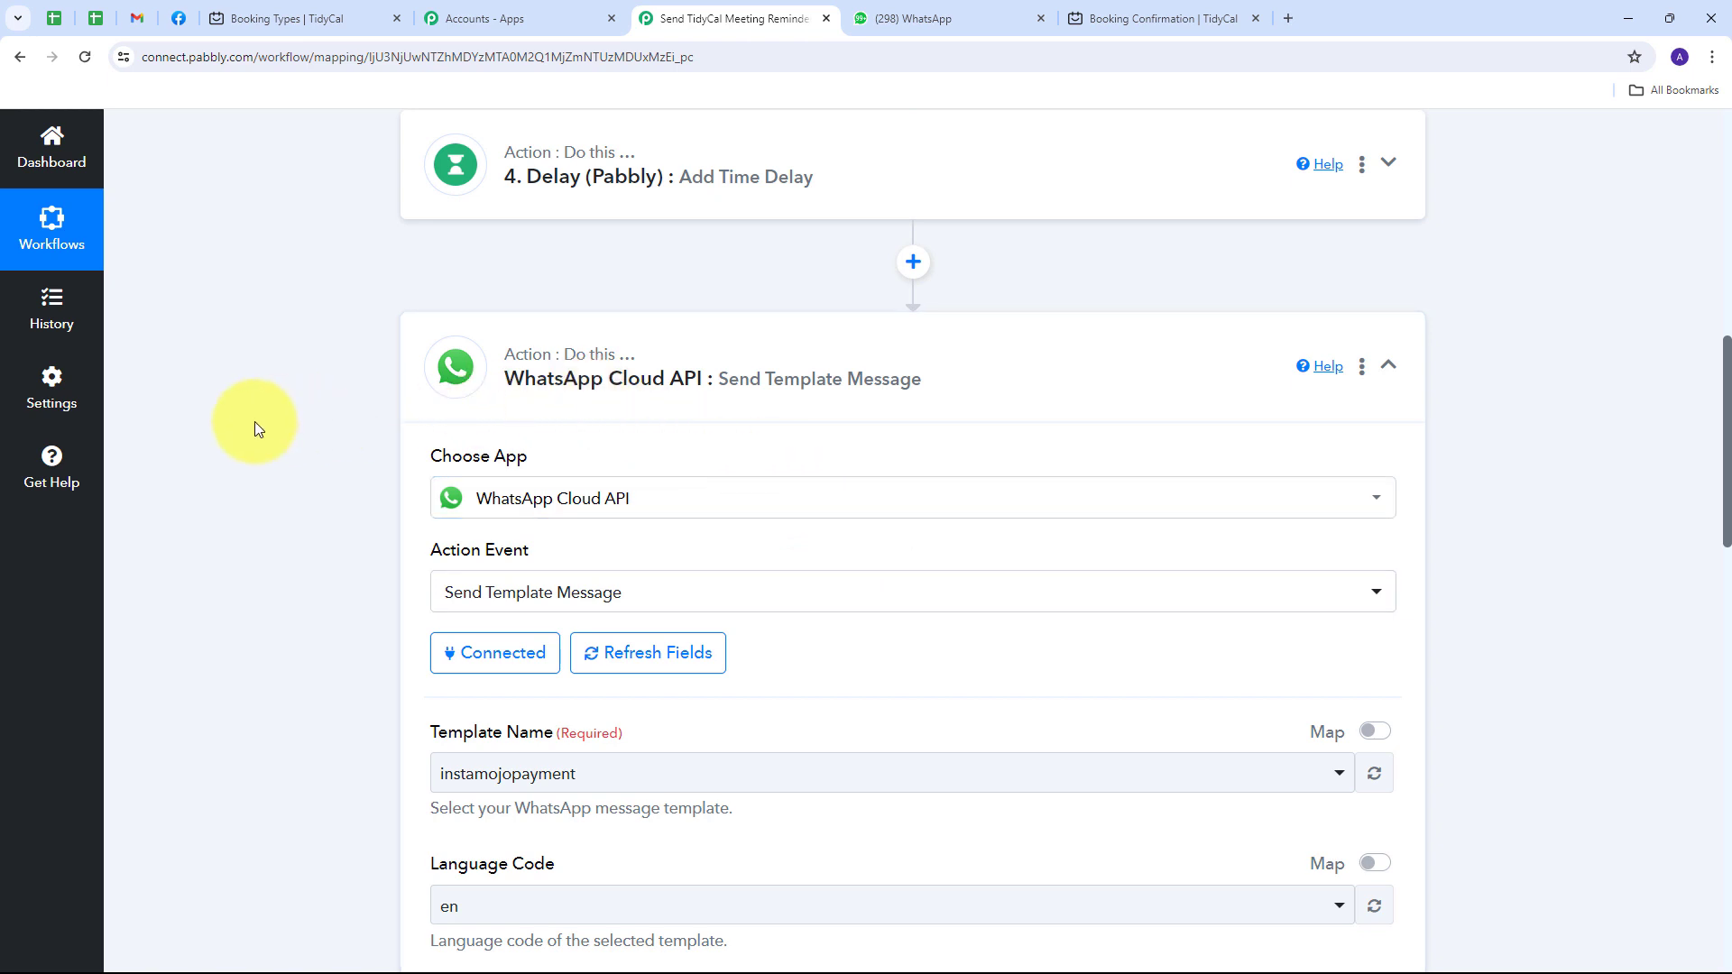
- Open the meeting_reminder template in WhatsApp Manager from Meta's API Setup page and examine its message text and variables
{"action": "scroll", "coordinate": [255, 421], "scroll_direction": "down", "scroll_amount": 2}
{"action": "scroll", "coordinate": [255, 421], "scroll_direction": "down", "scroll_amount": 2}
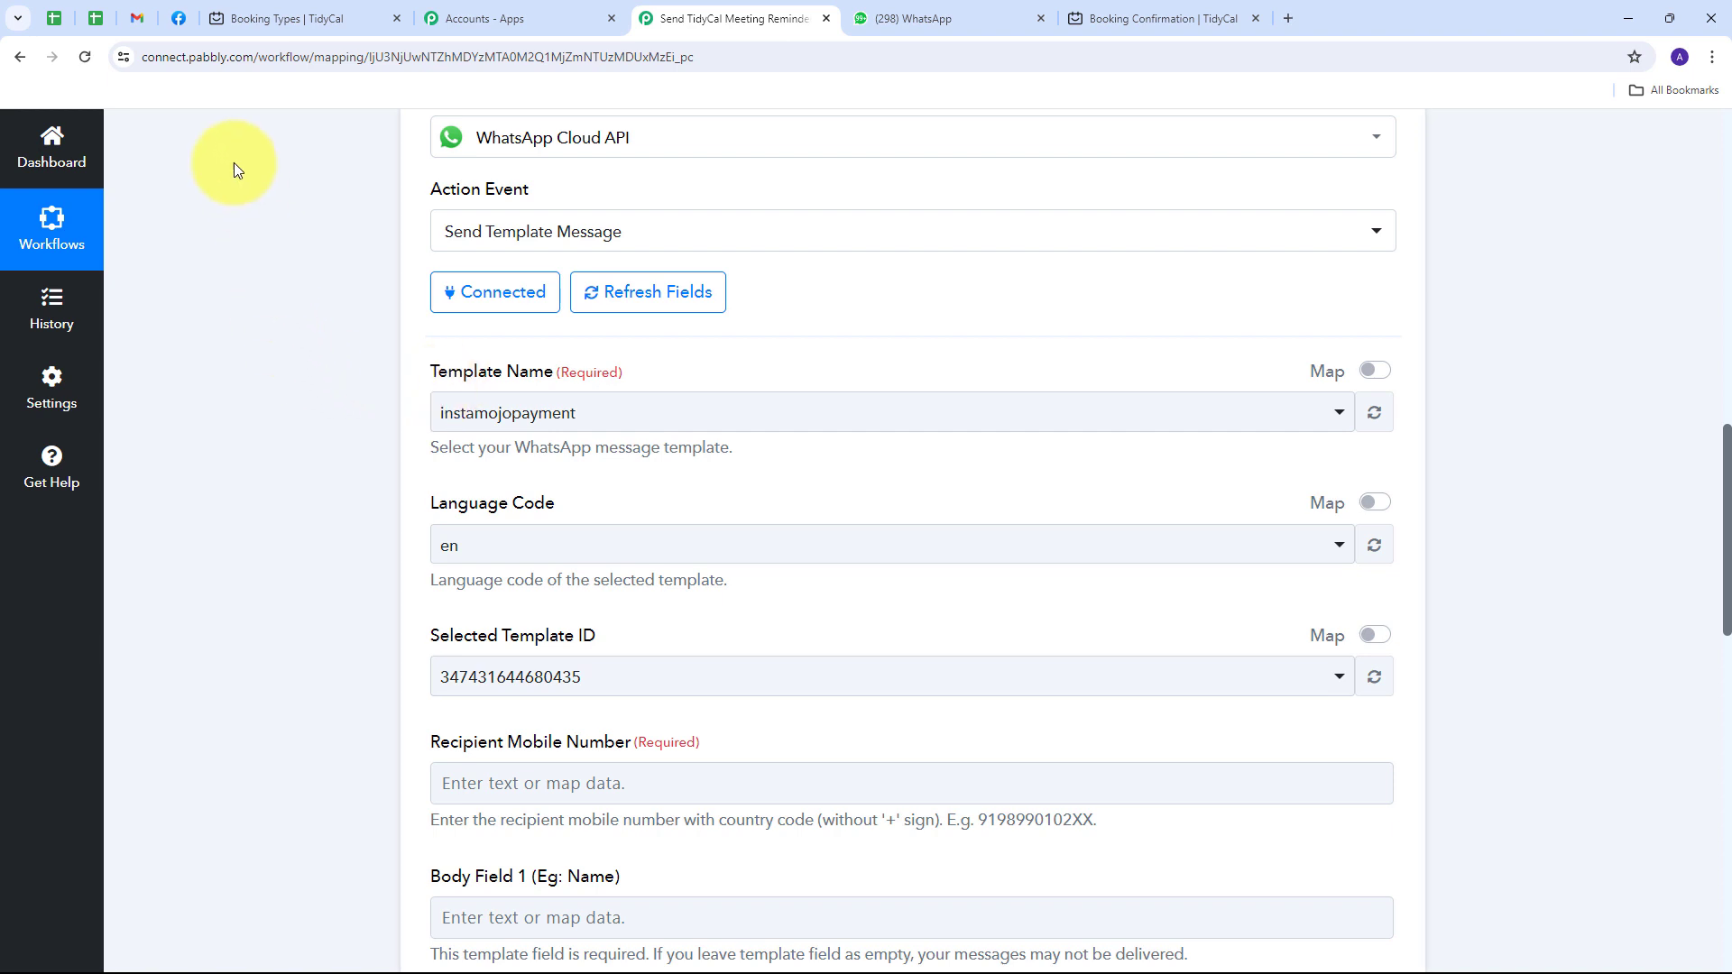
{"action": "left_click", "coordinate": [179, 18]}
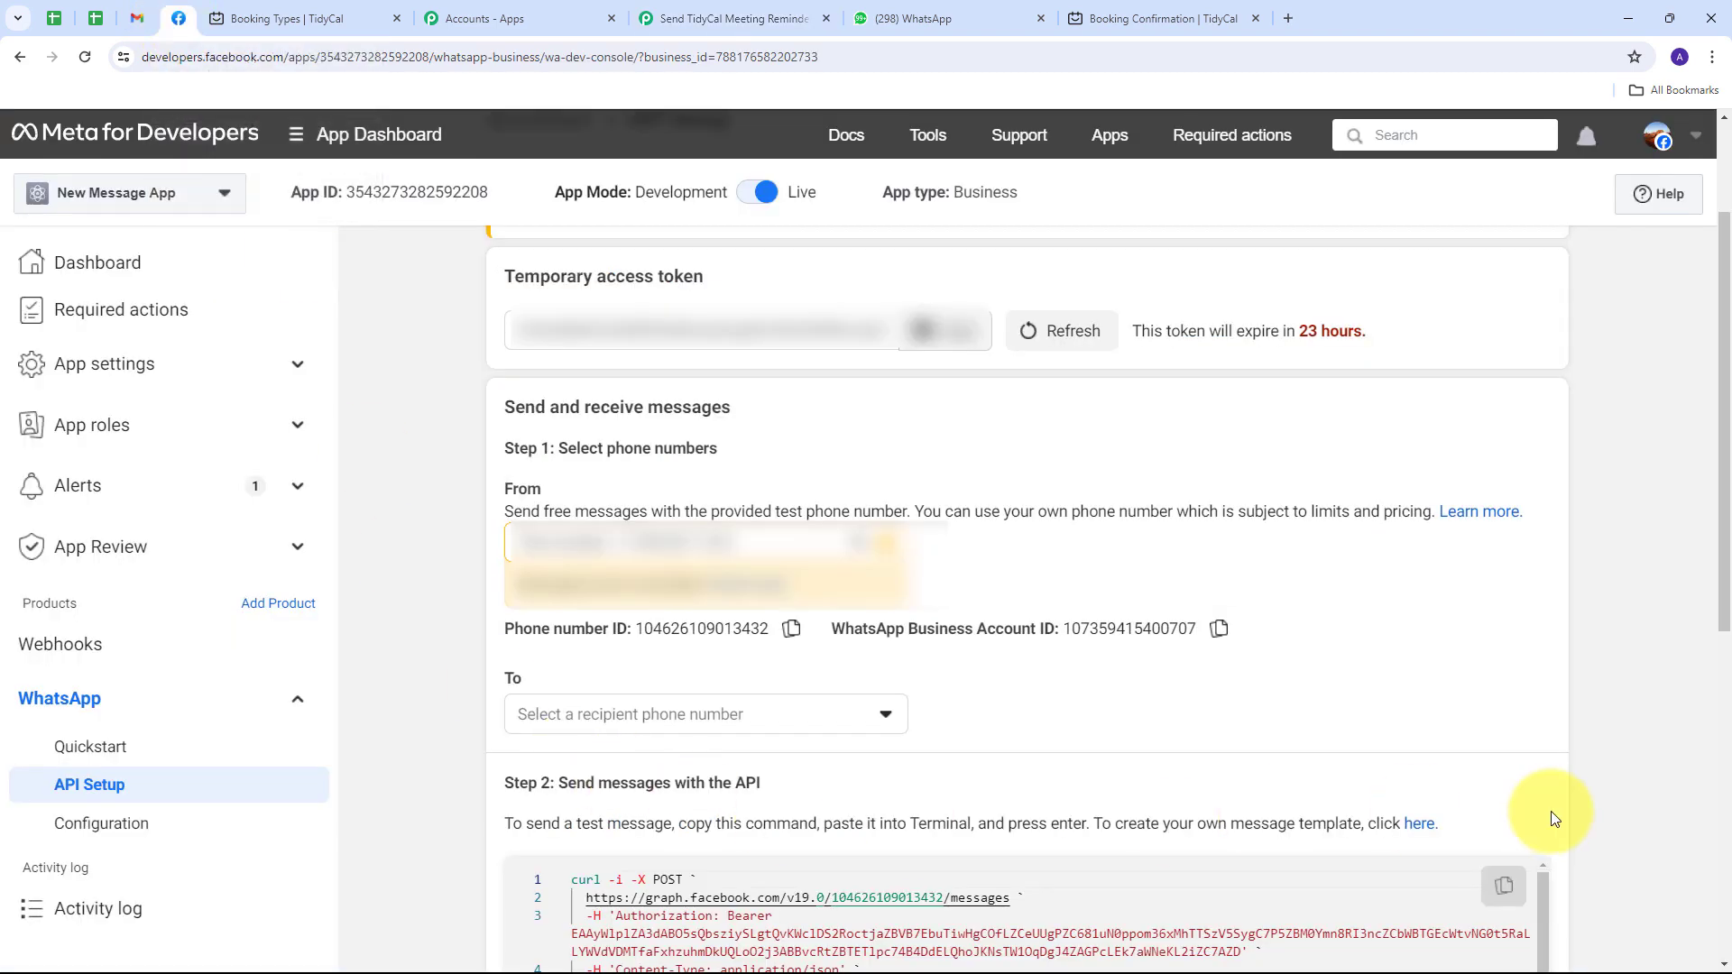
{"action": "left_click", "coordinate": [1420, 825]}
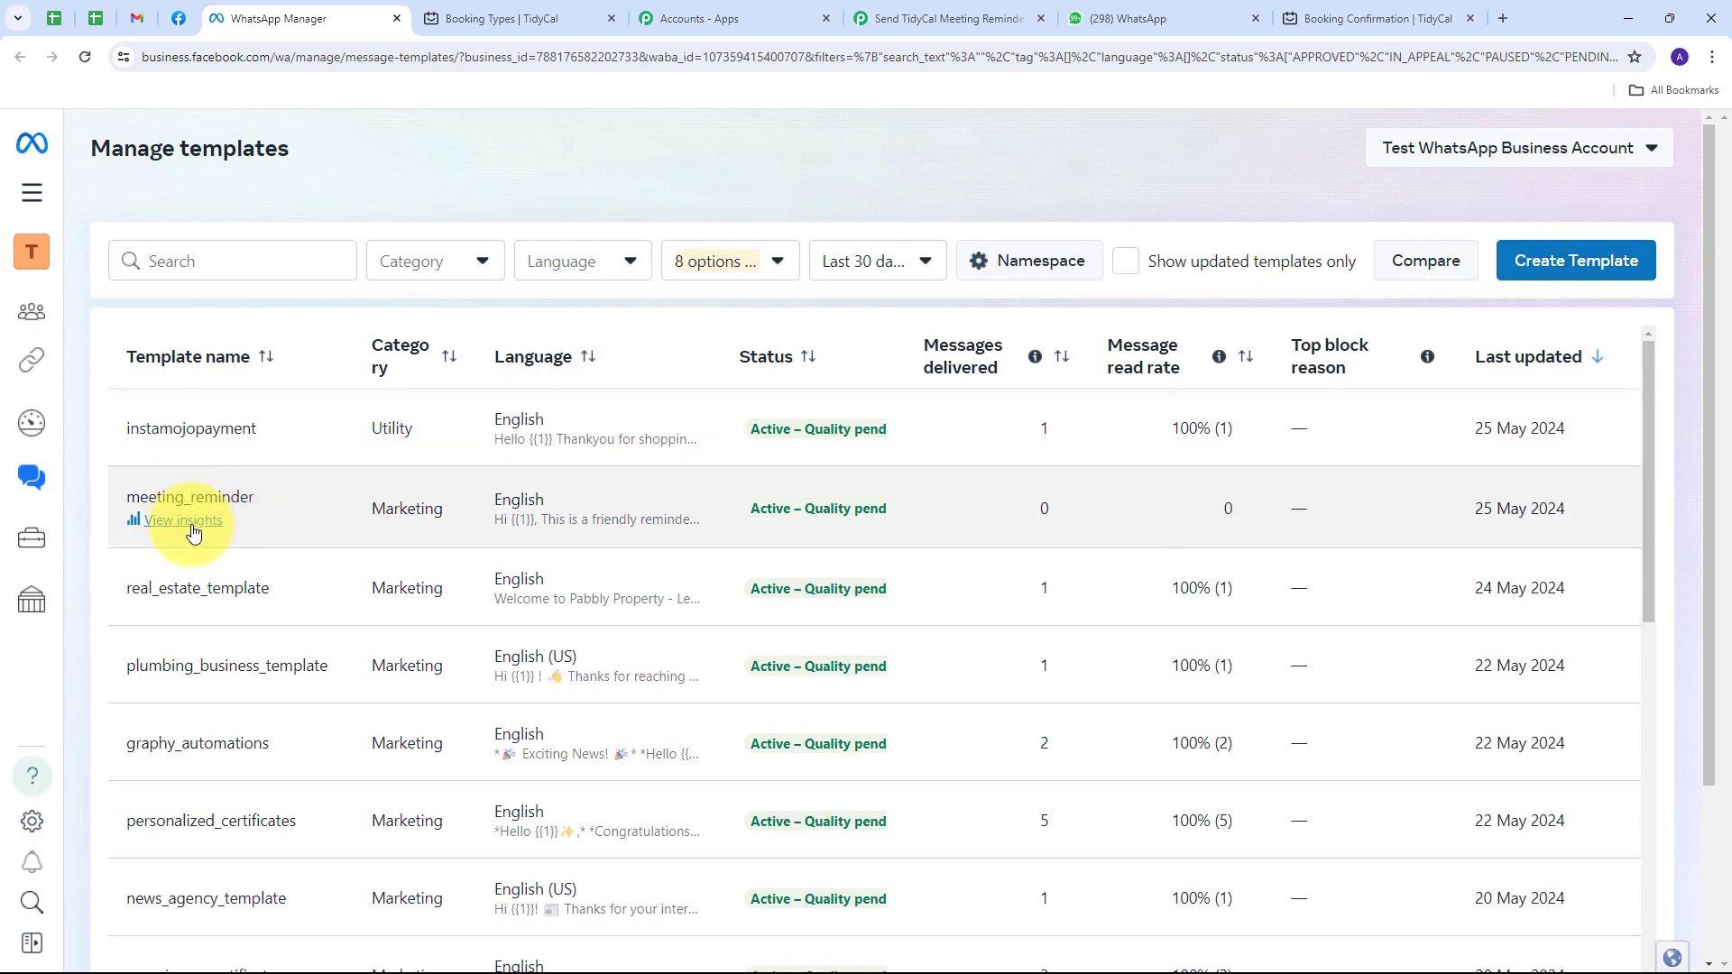
{"action": "left_click", "coordinate": [246, 509]}
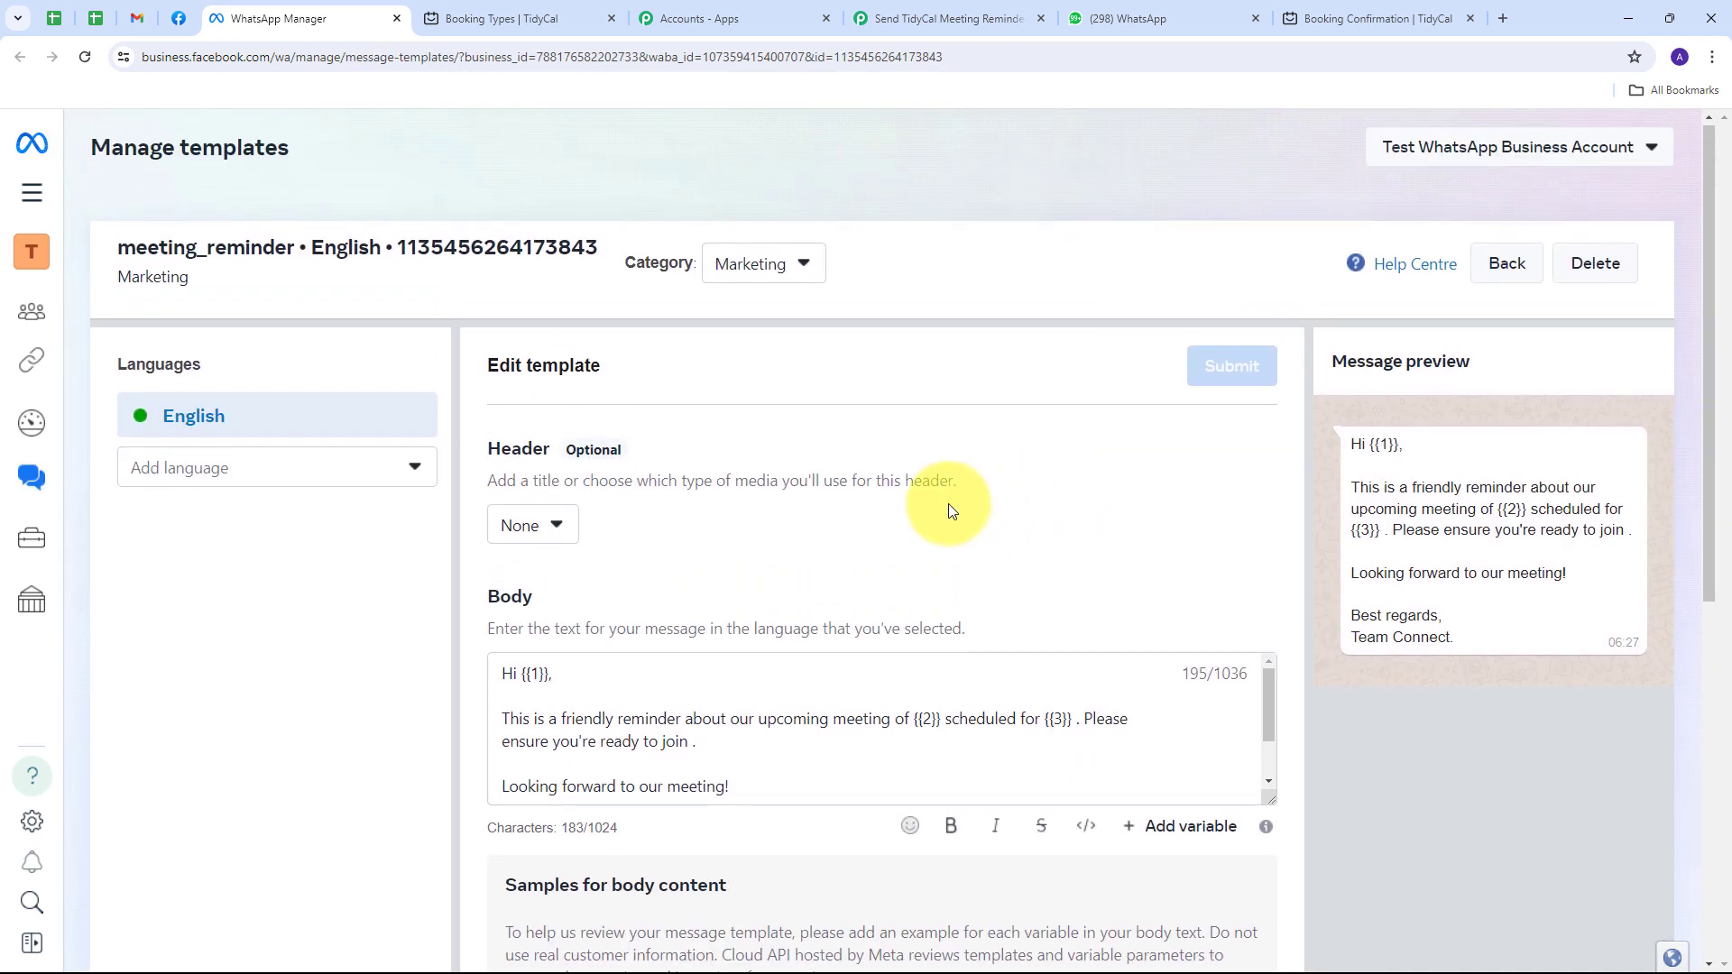
{"action": "scroll", "coordinate": [949, 510], "scroll_direction": "down", "scroll_amount": 1}
{"action": "left_click_drag", "start_coordinate": [1351, 355], "coordinate": [1503, 502]}
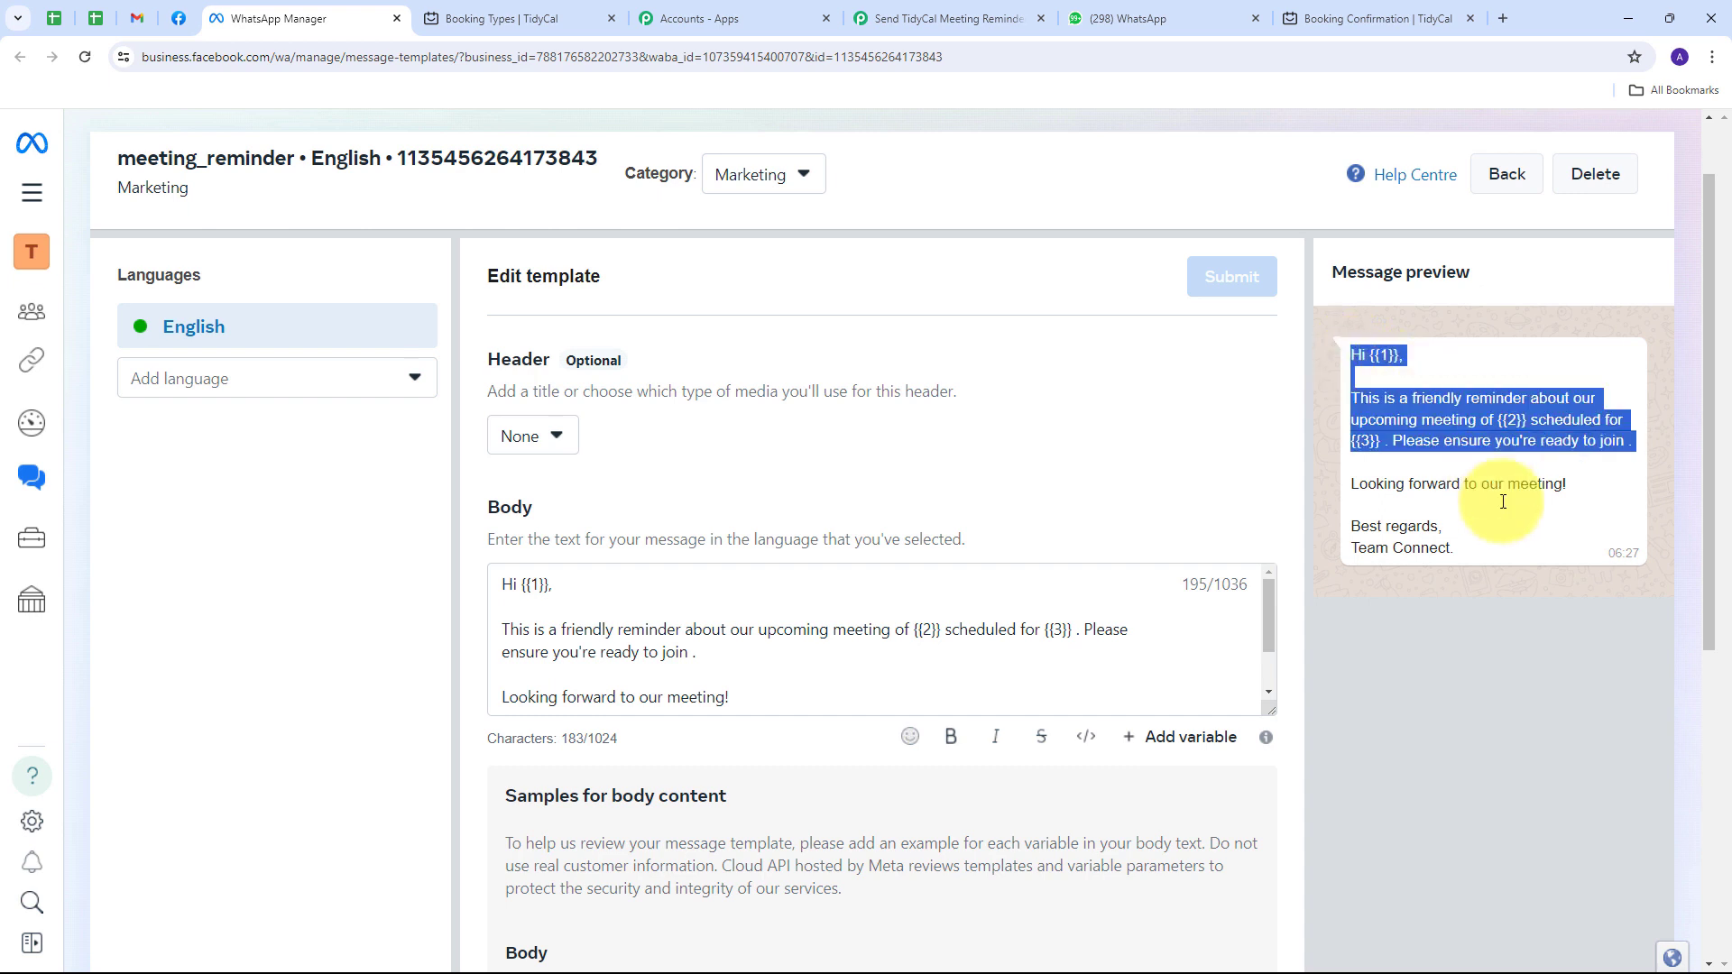
{"action": "left_click", "coordinate": [1503, 502]}
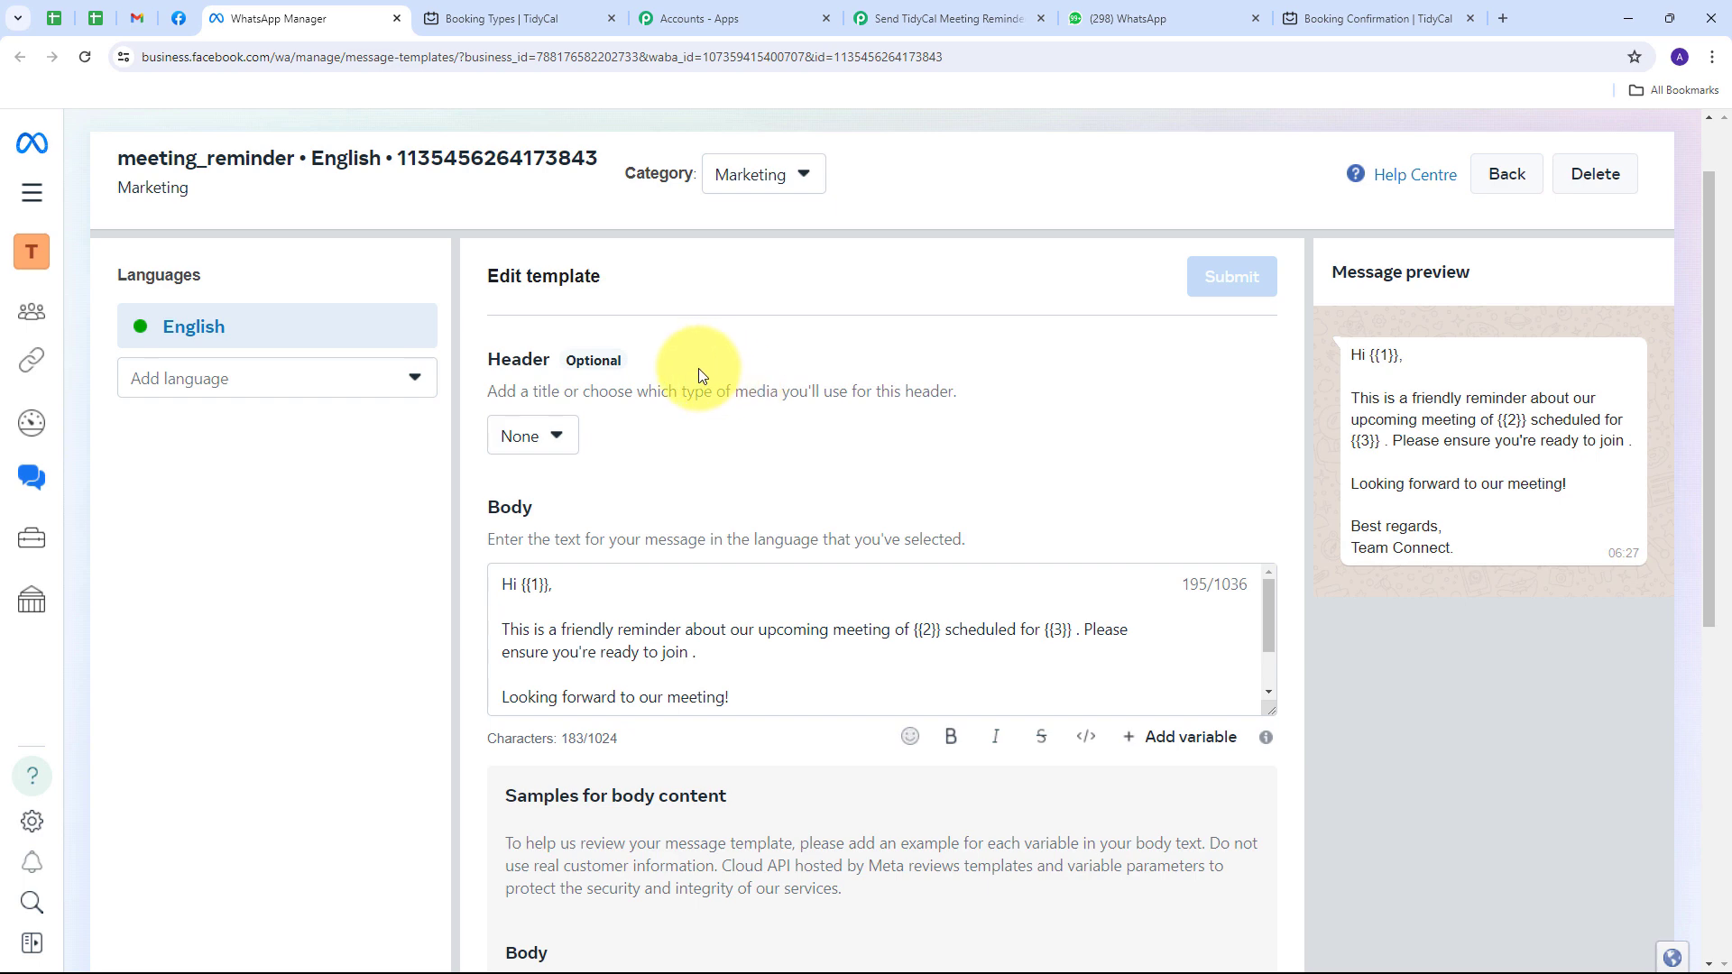
- Return to the Pabbly Connect workflow and set the WhatsApp action's Template Name to meeting_reminder
{"action": "left_click", "coordinate": [896, 18]}
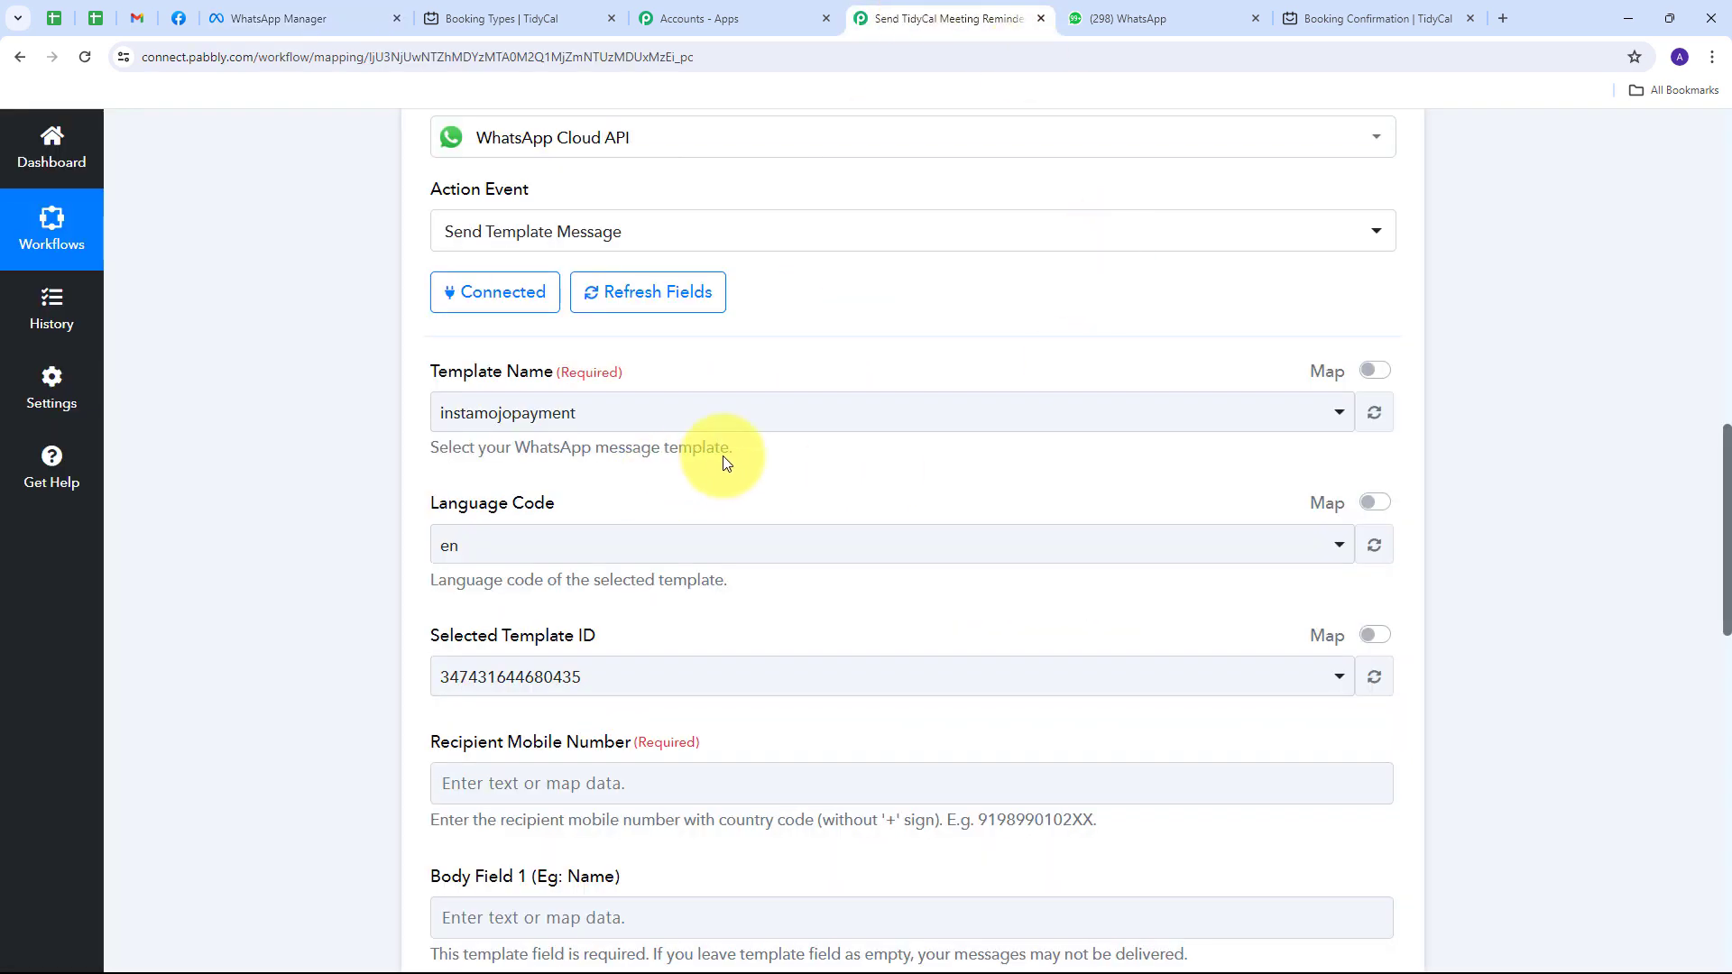
{"action": "left_click", "coordinate": [1035, 417]}
{"action": "scroll", "coordinate": [776, 595], "scroll_direction": "down", "scroll_amount": 2}
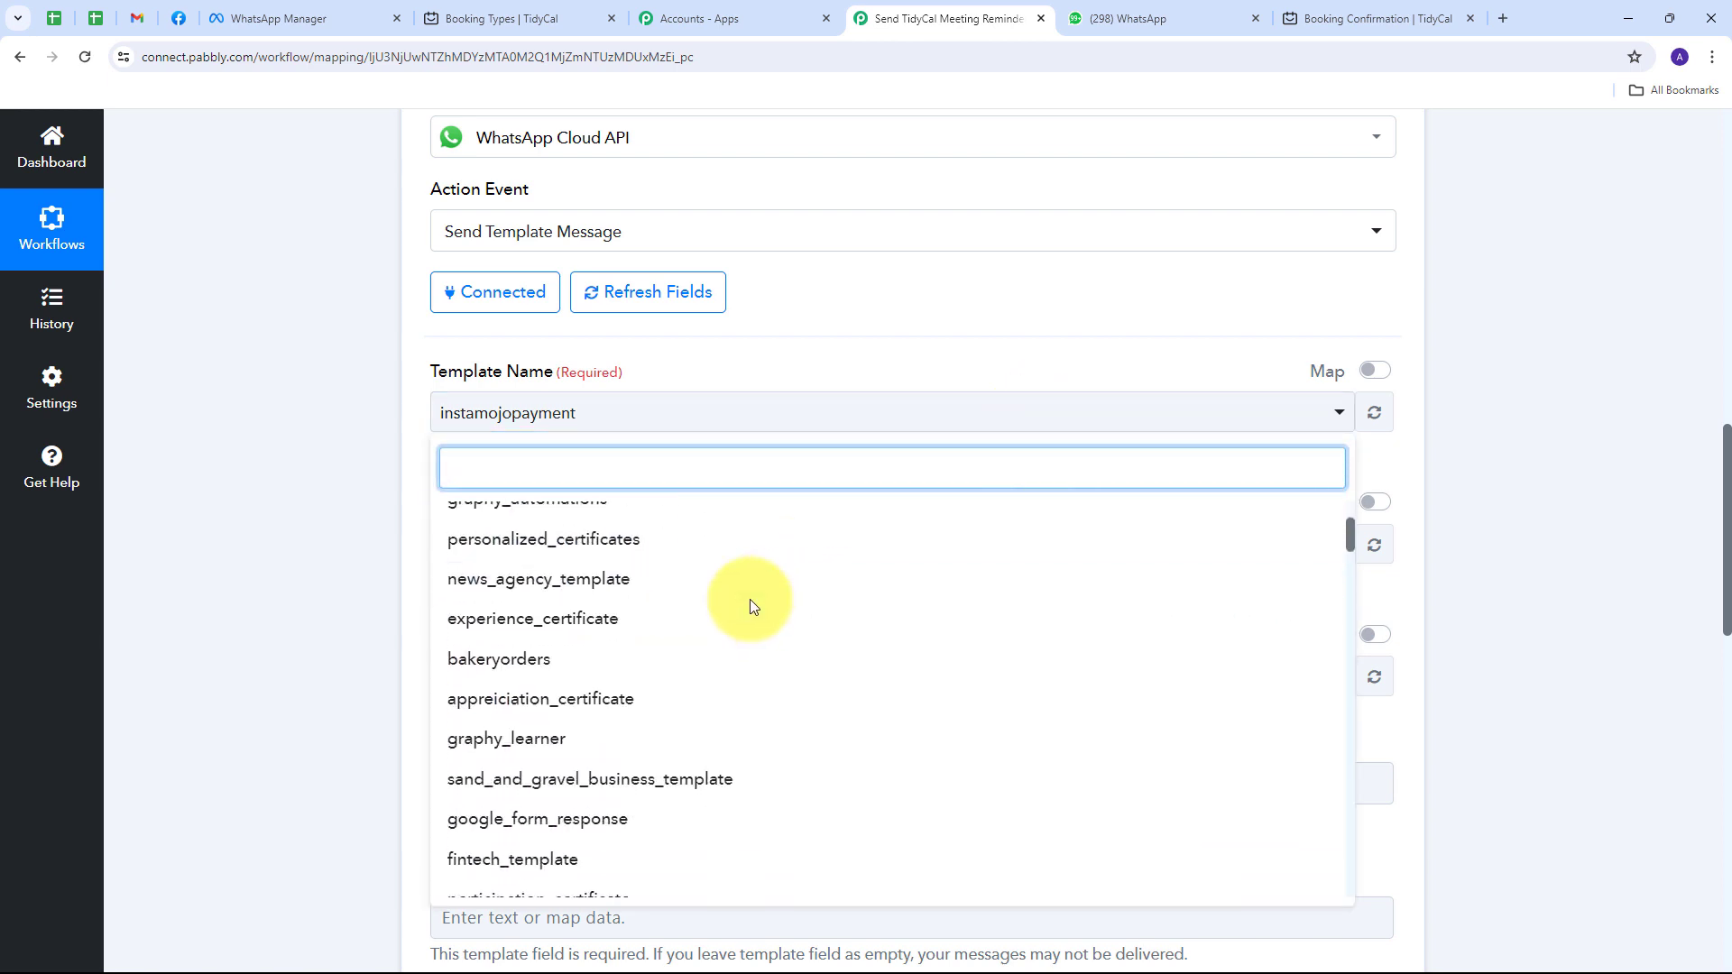
{"action": "scroll", "coordinate": [631, 606], "scroll_direction": "up", "scroll_amount": 2}
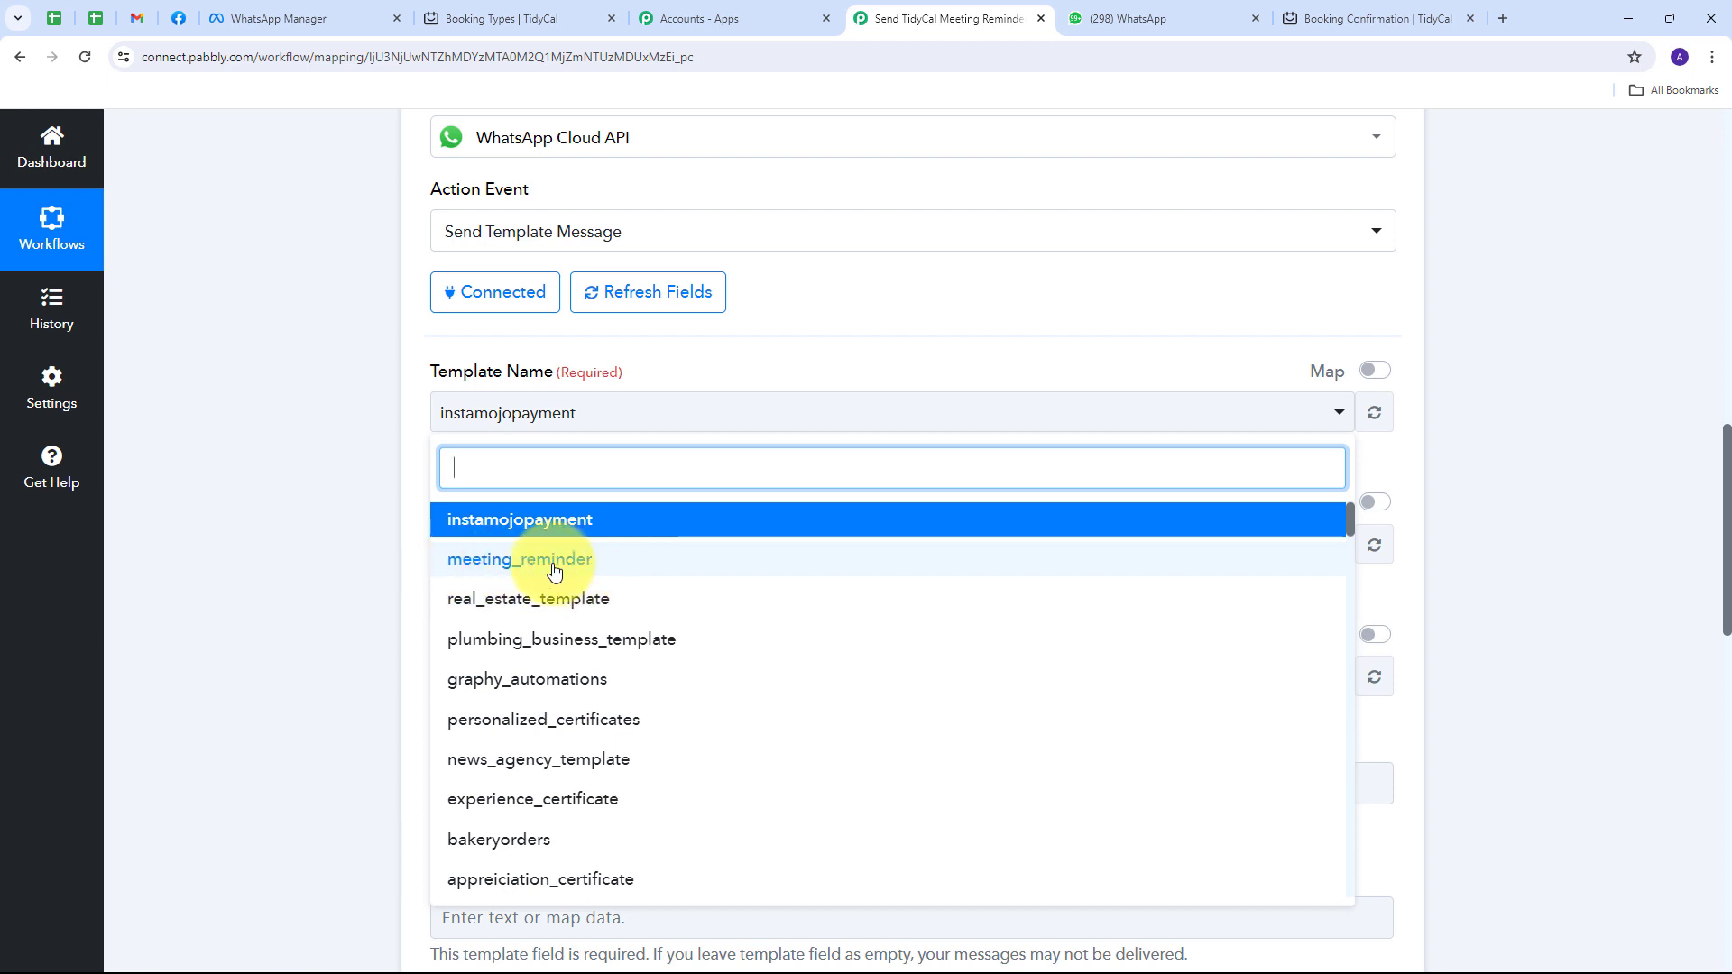
{"action": "left_click", "coordinate": [592, 569]}
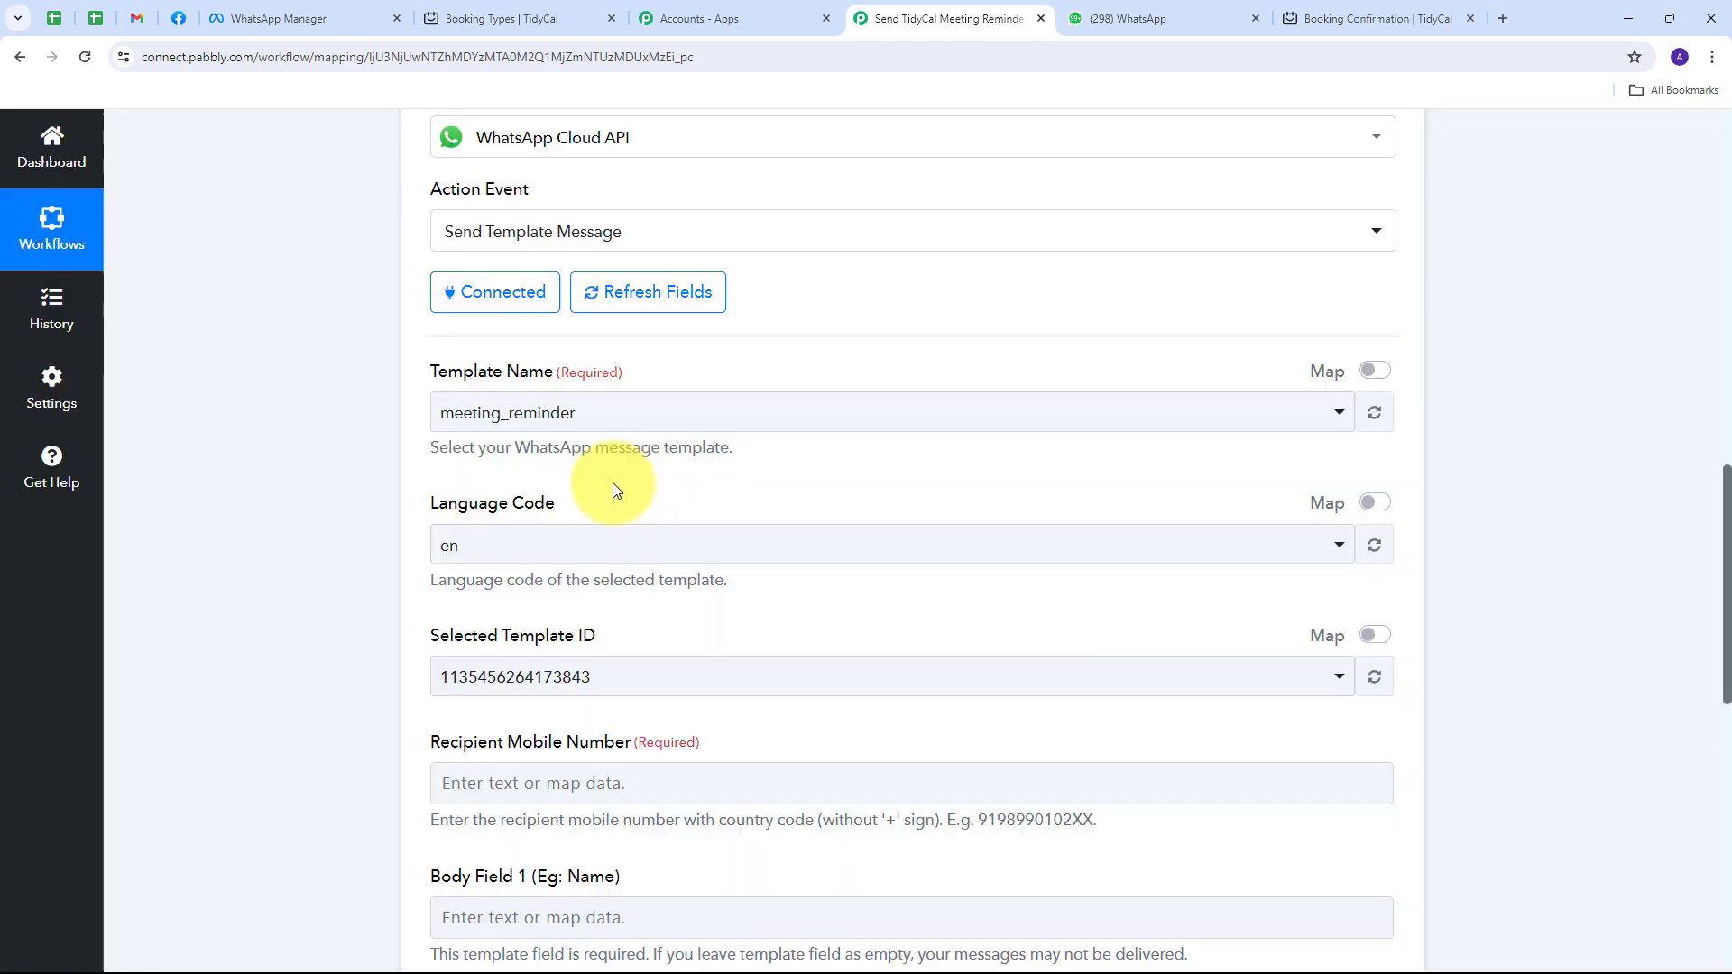
- Map Recipient Mobile Number to Res1 Questions 0 Answer from the TidyCal New Booking response
{"action": "scroll", "coordinate": [619, 406], "scroll_direction": "down", "scroll_amount": 1}
{"action": "scroll", "coordinate": [478, 473], "scroll_direction": "down", "scroll_amount": 1}
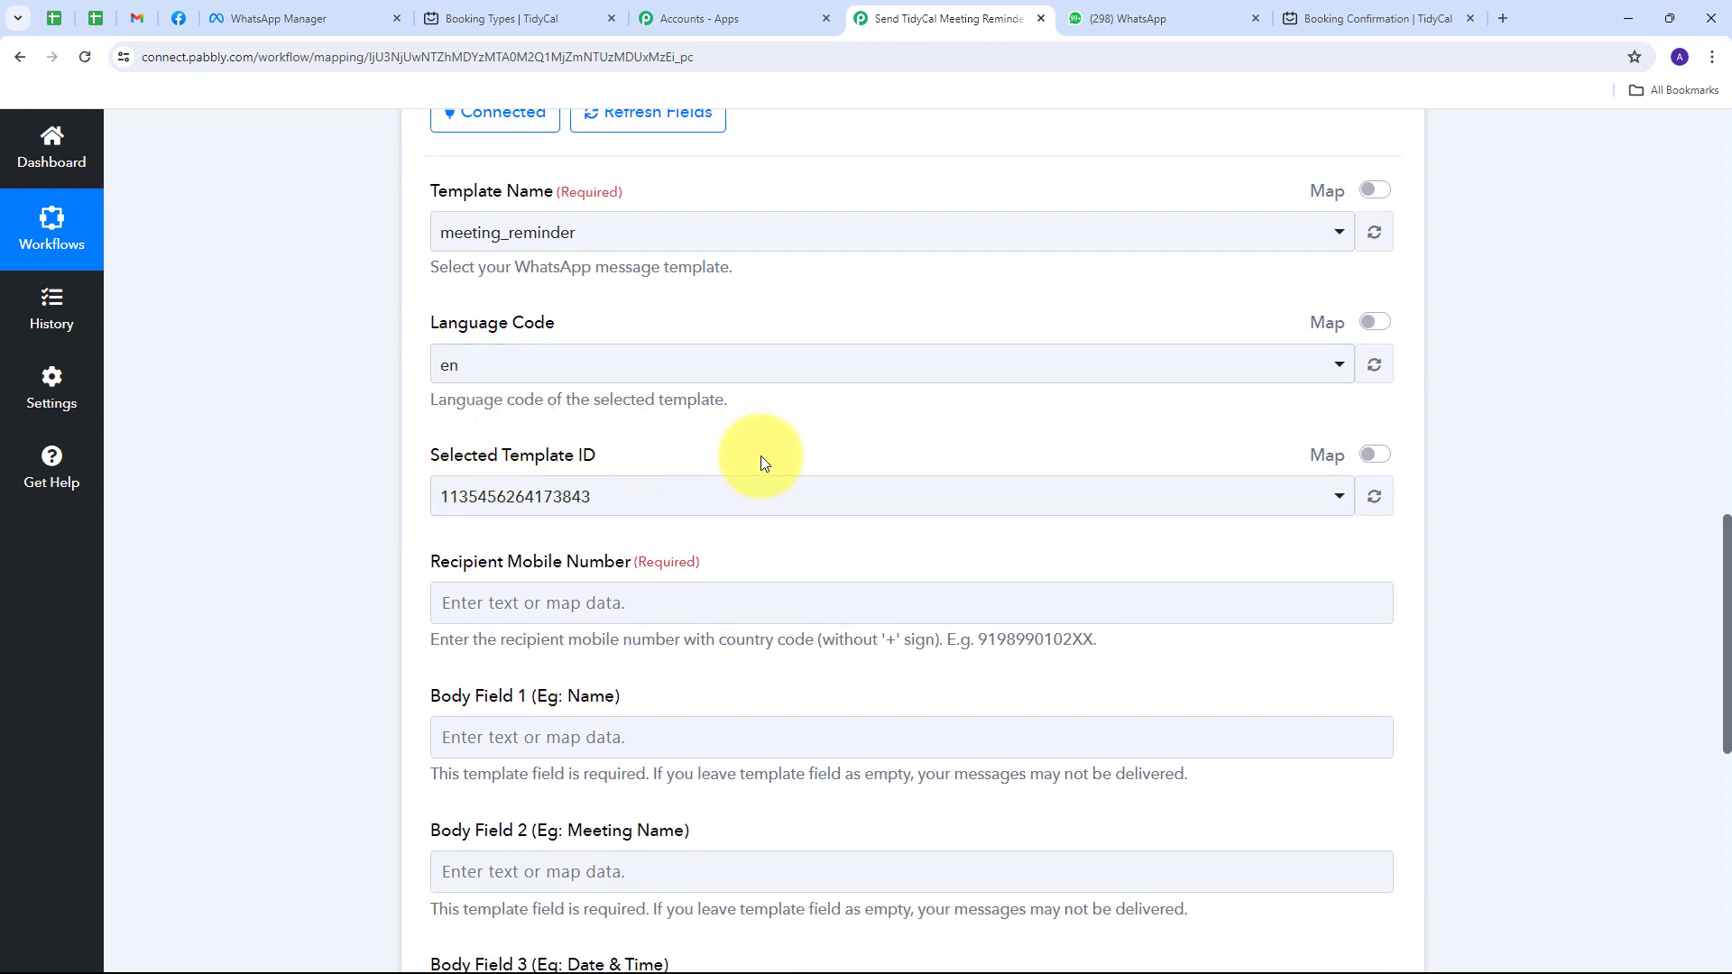
{"action": "scroll", "coordinate": [905, 423], "scroll_direction": "down", "scroll_amount": 3}
{"action": "scroll", "coordinate": [905, 423], "scroll_direction": "down", "scroll_amount": 1}
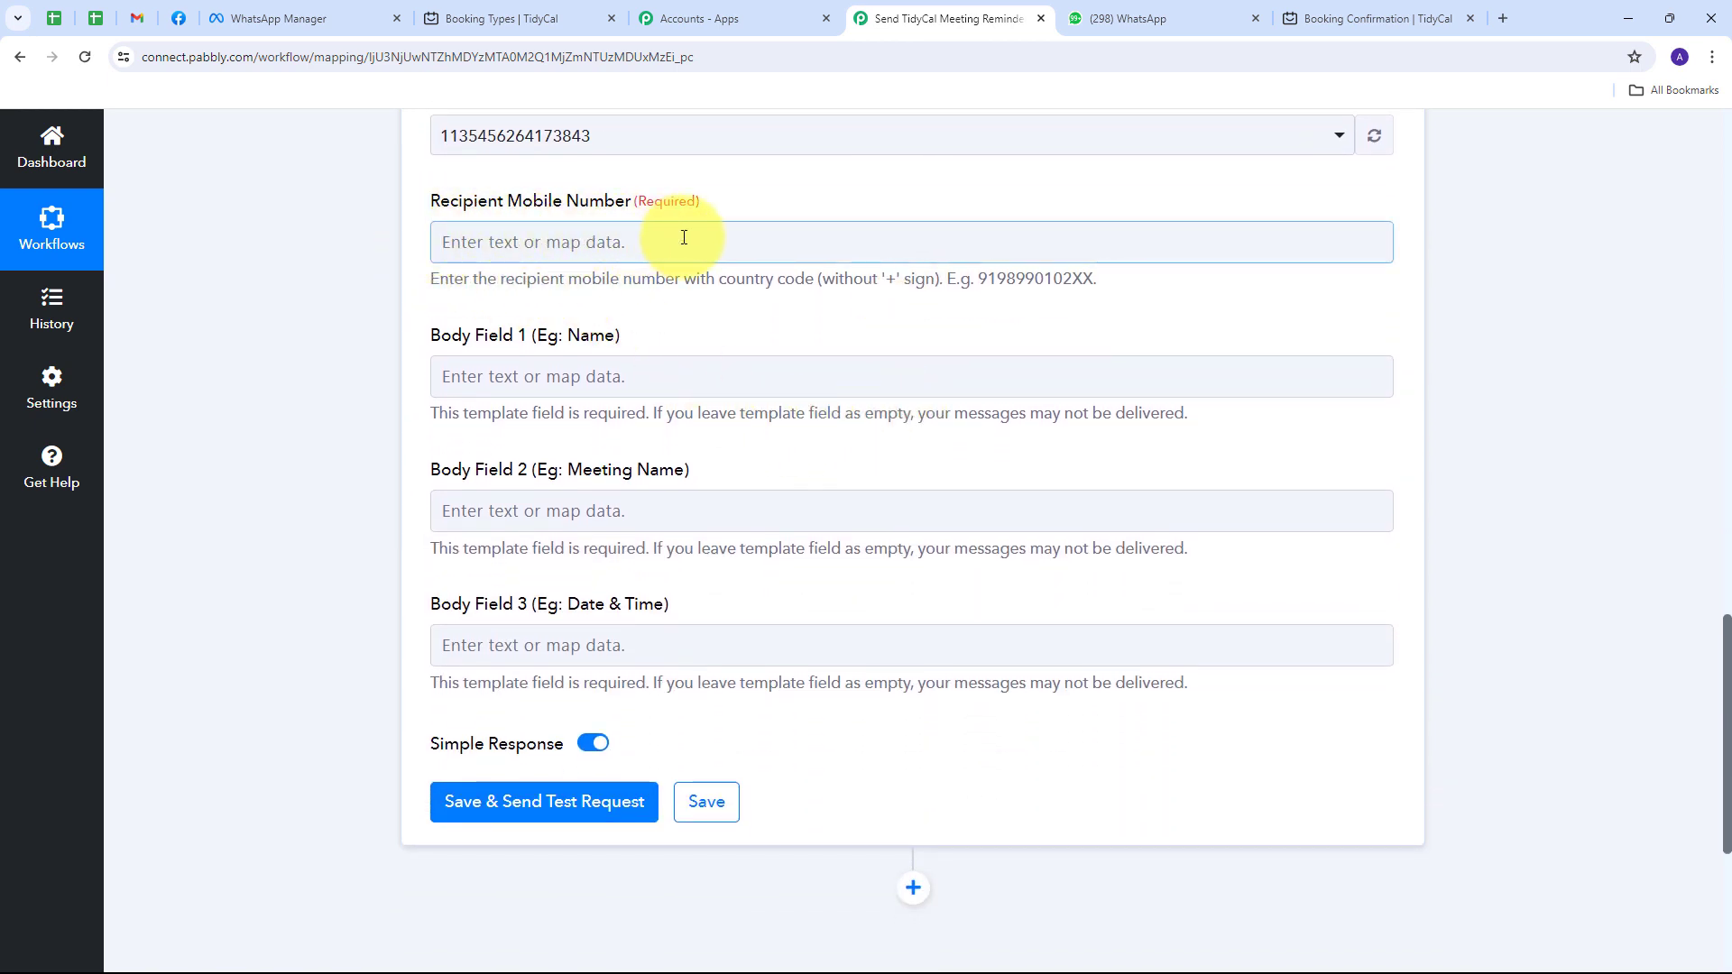
{"action": "left_click", "coordinate": [601, 243]}
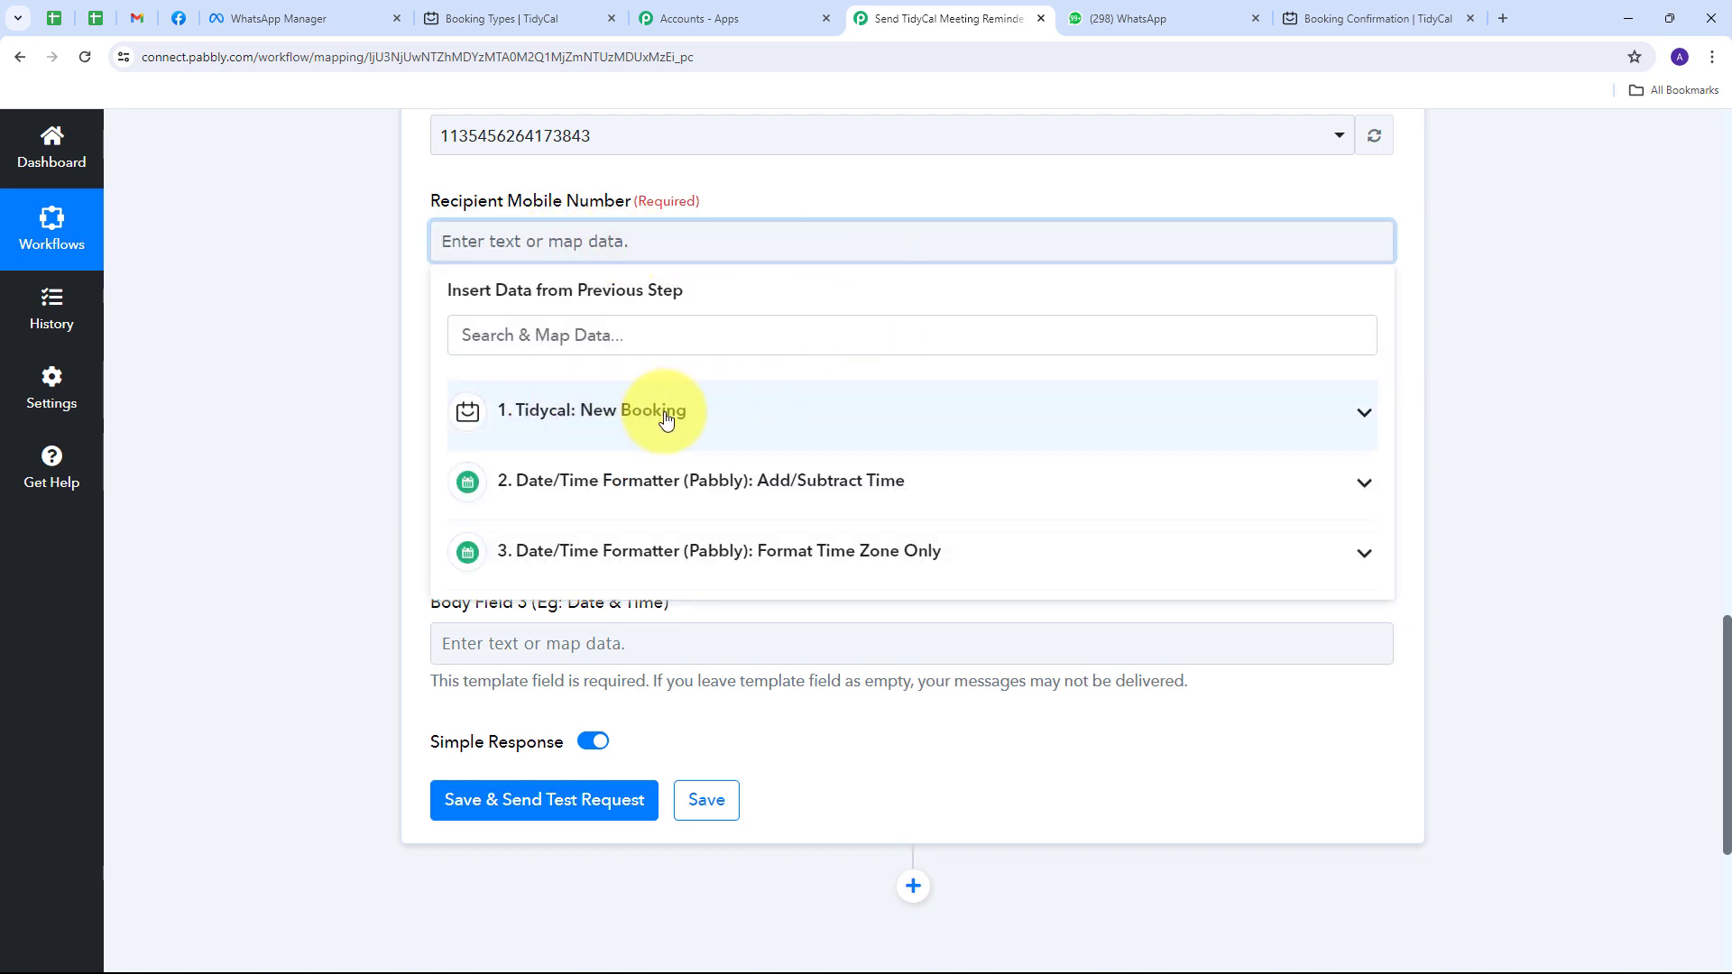
{"action": "left_click", "coordinate": [722, 428]}
{"action": "scroll", "coordinate": [734, 580], "scroll_direction": "down", "scroll_amount": 10}
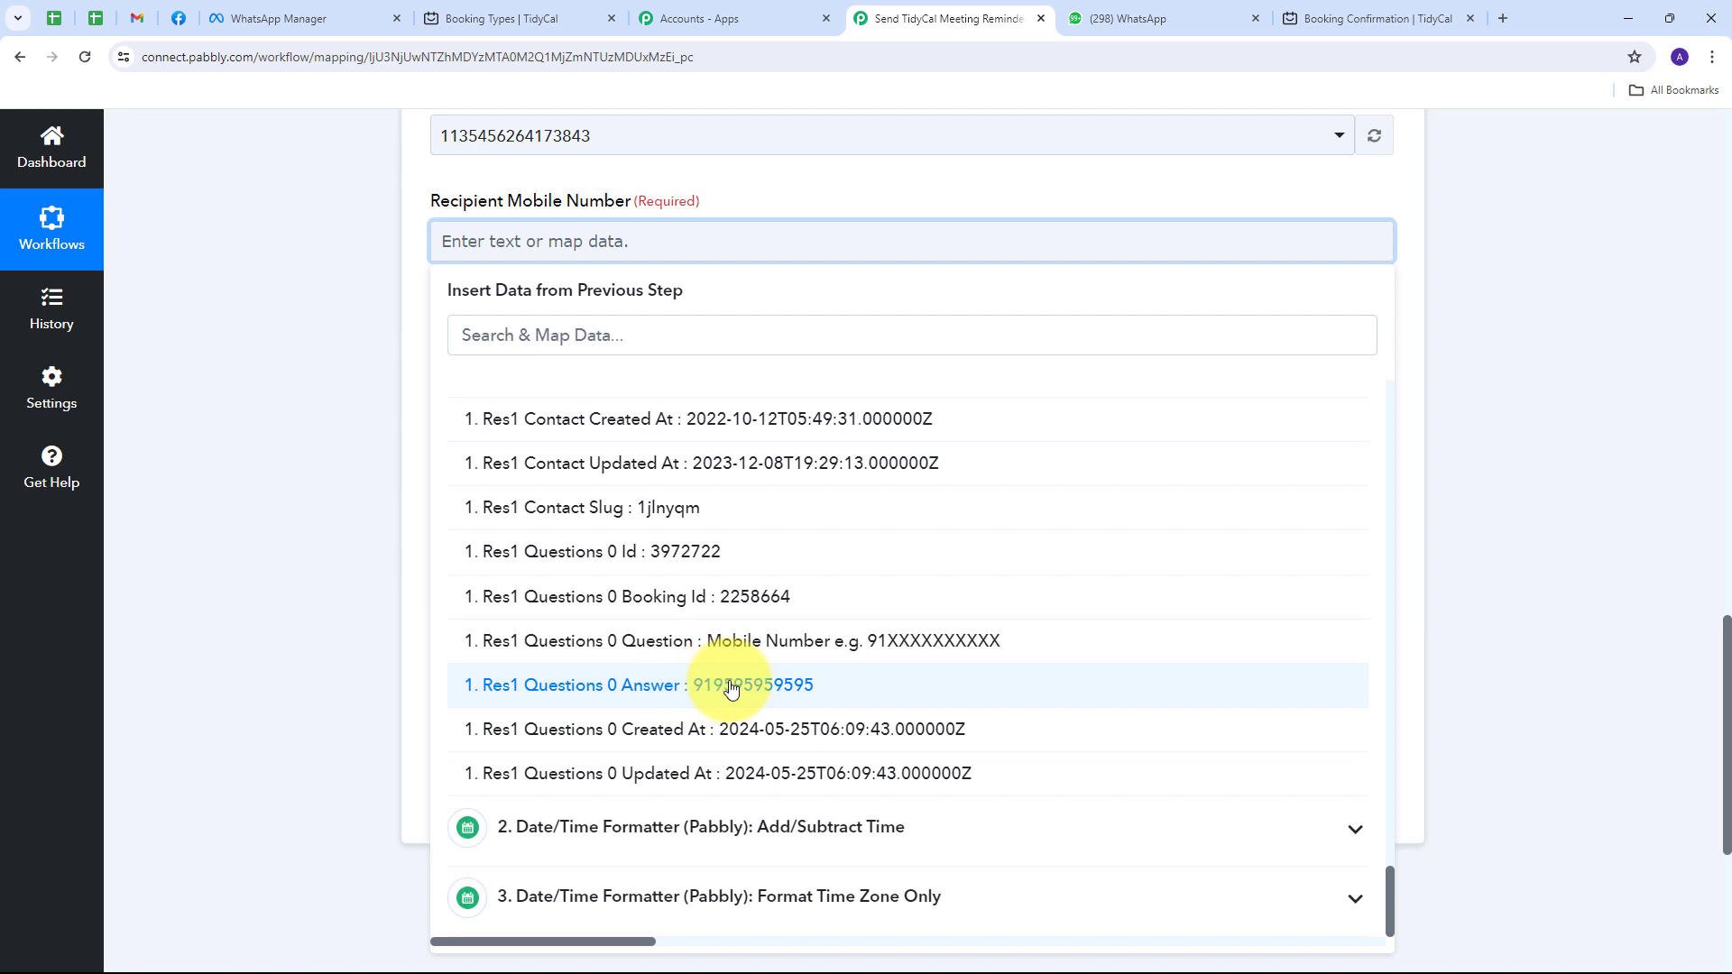
{"action": "left_click", "coordinate": [730, 686]}
{"action": "left_click", "coordinate": [329, 413]}
- Map Body Field 1 to Res1 Contact Name from the TidyCal New Booking response
{"action": "scroll", "coordinate": [541, 388], "scroll_direction": "down", "scroll_amount": 3}
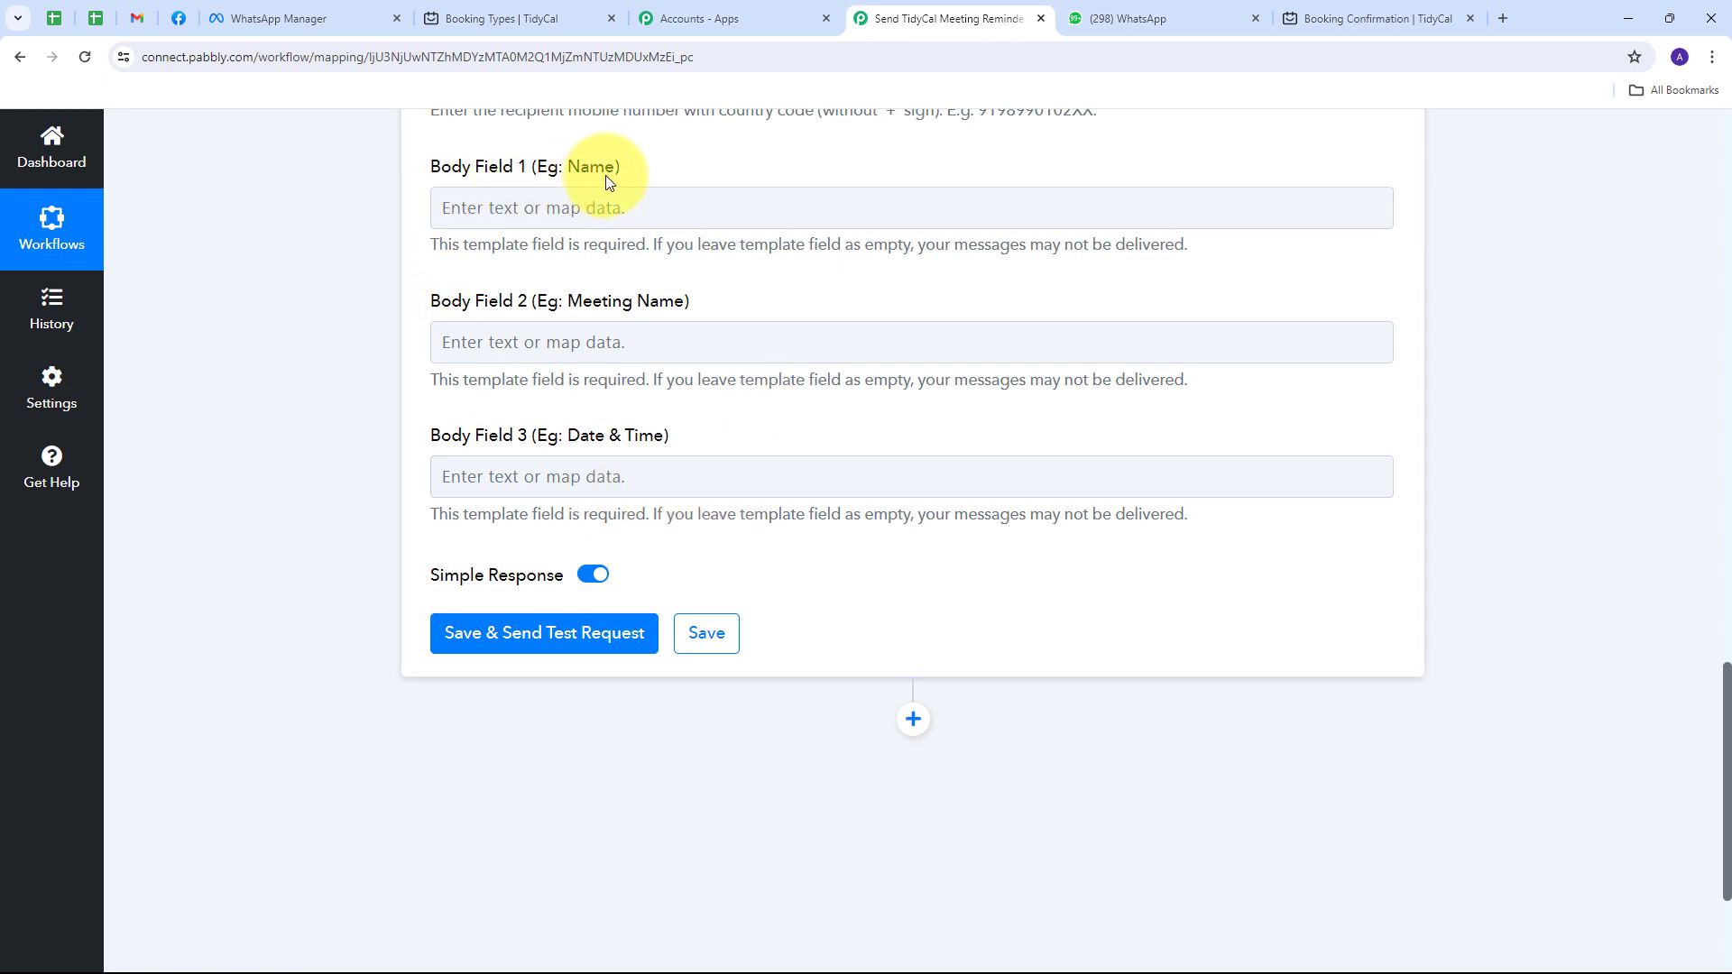
{"action": "left_click", "coordinate": [518, 206]}
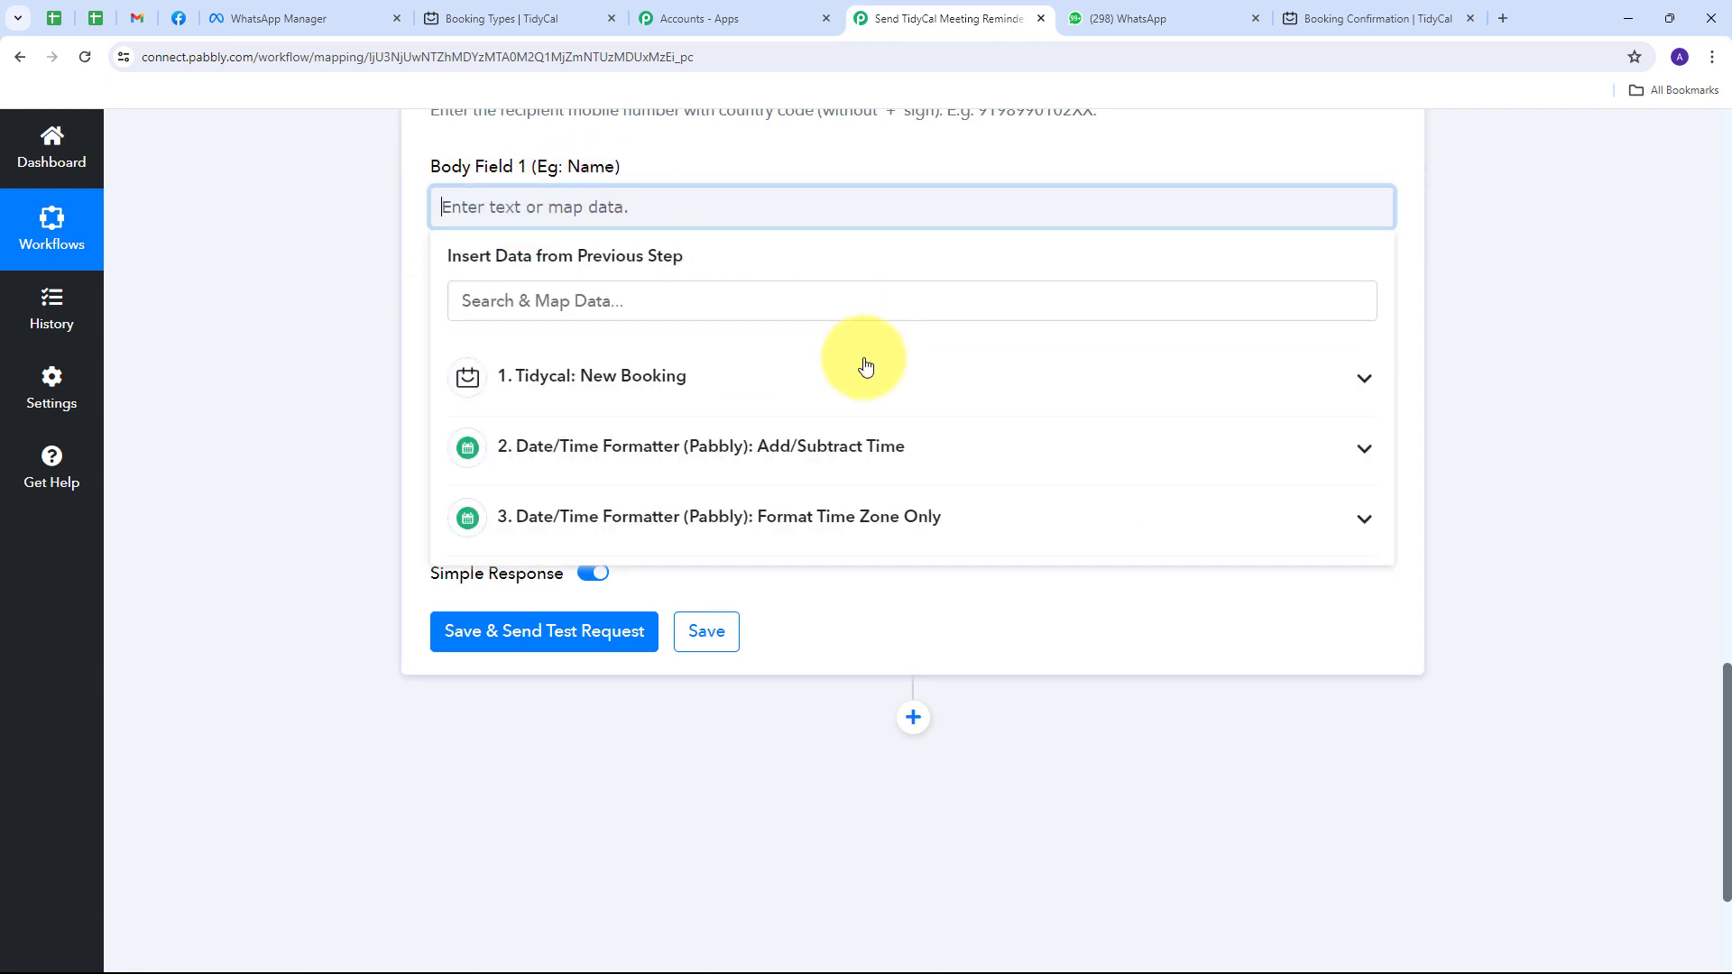
{"action": "left_click", "coordinate": [757, 384]}
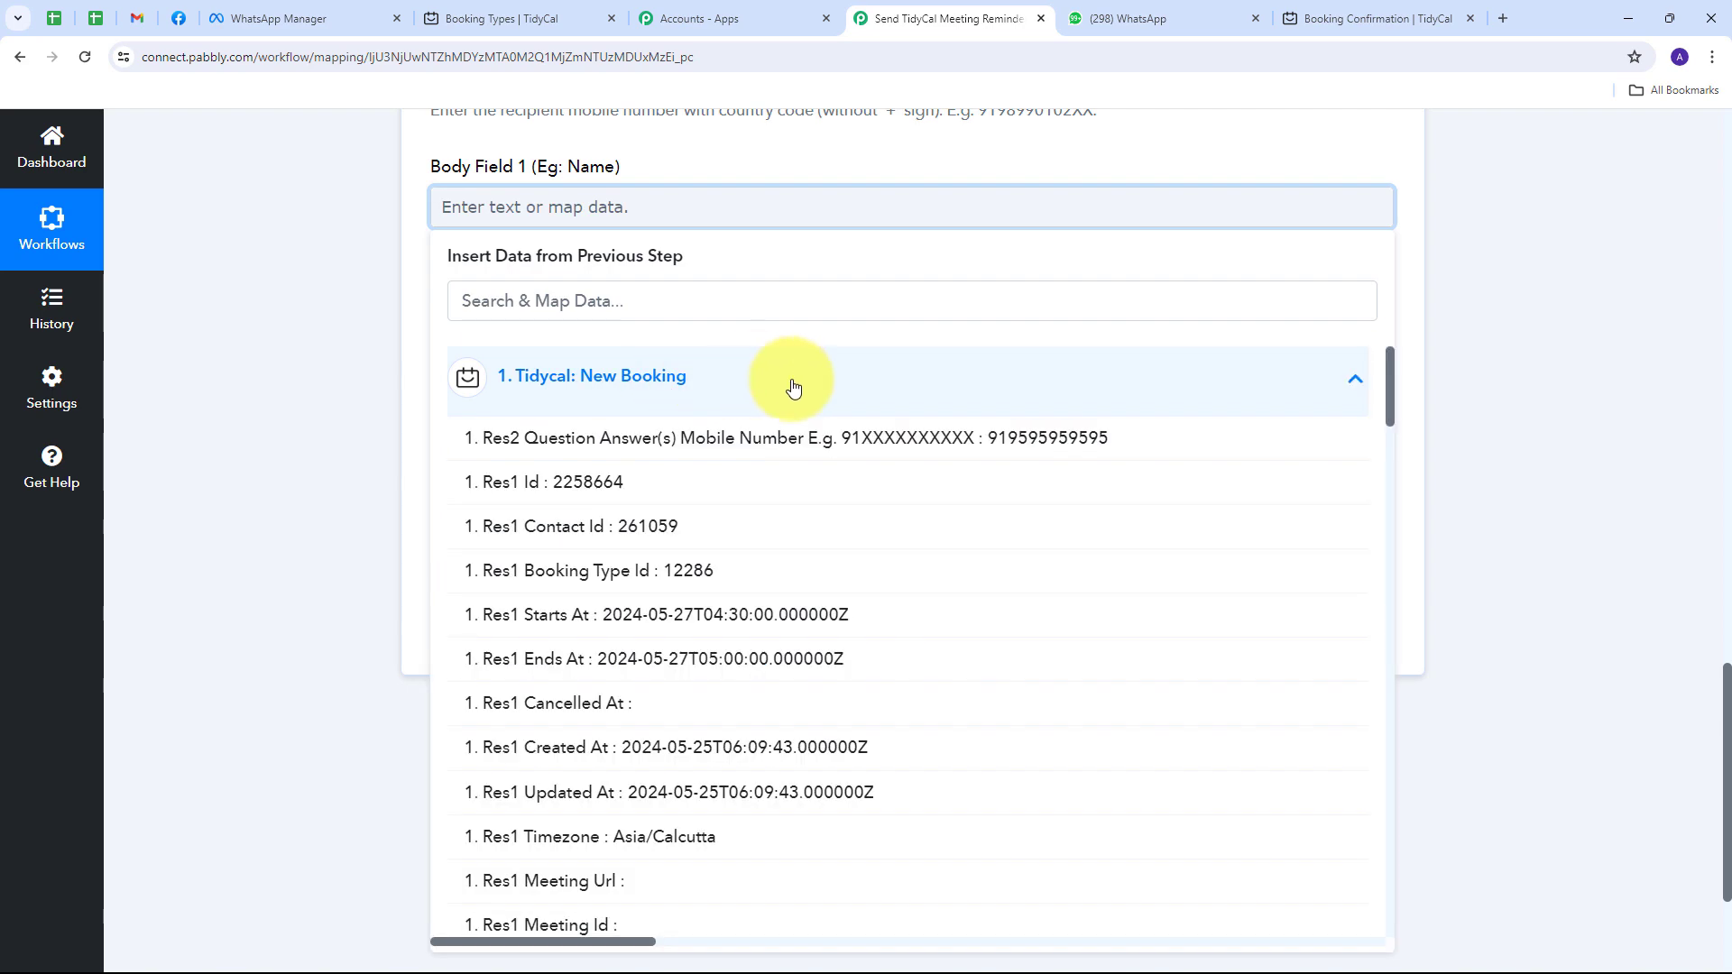
{"action": "scroll", "coordinate": [734, 553], "scroll_direction": "down", "scroll_amount": 15}
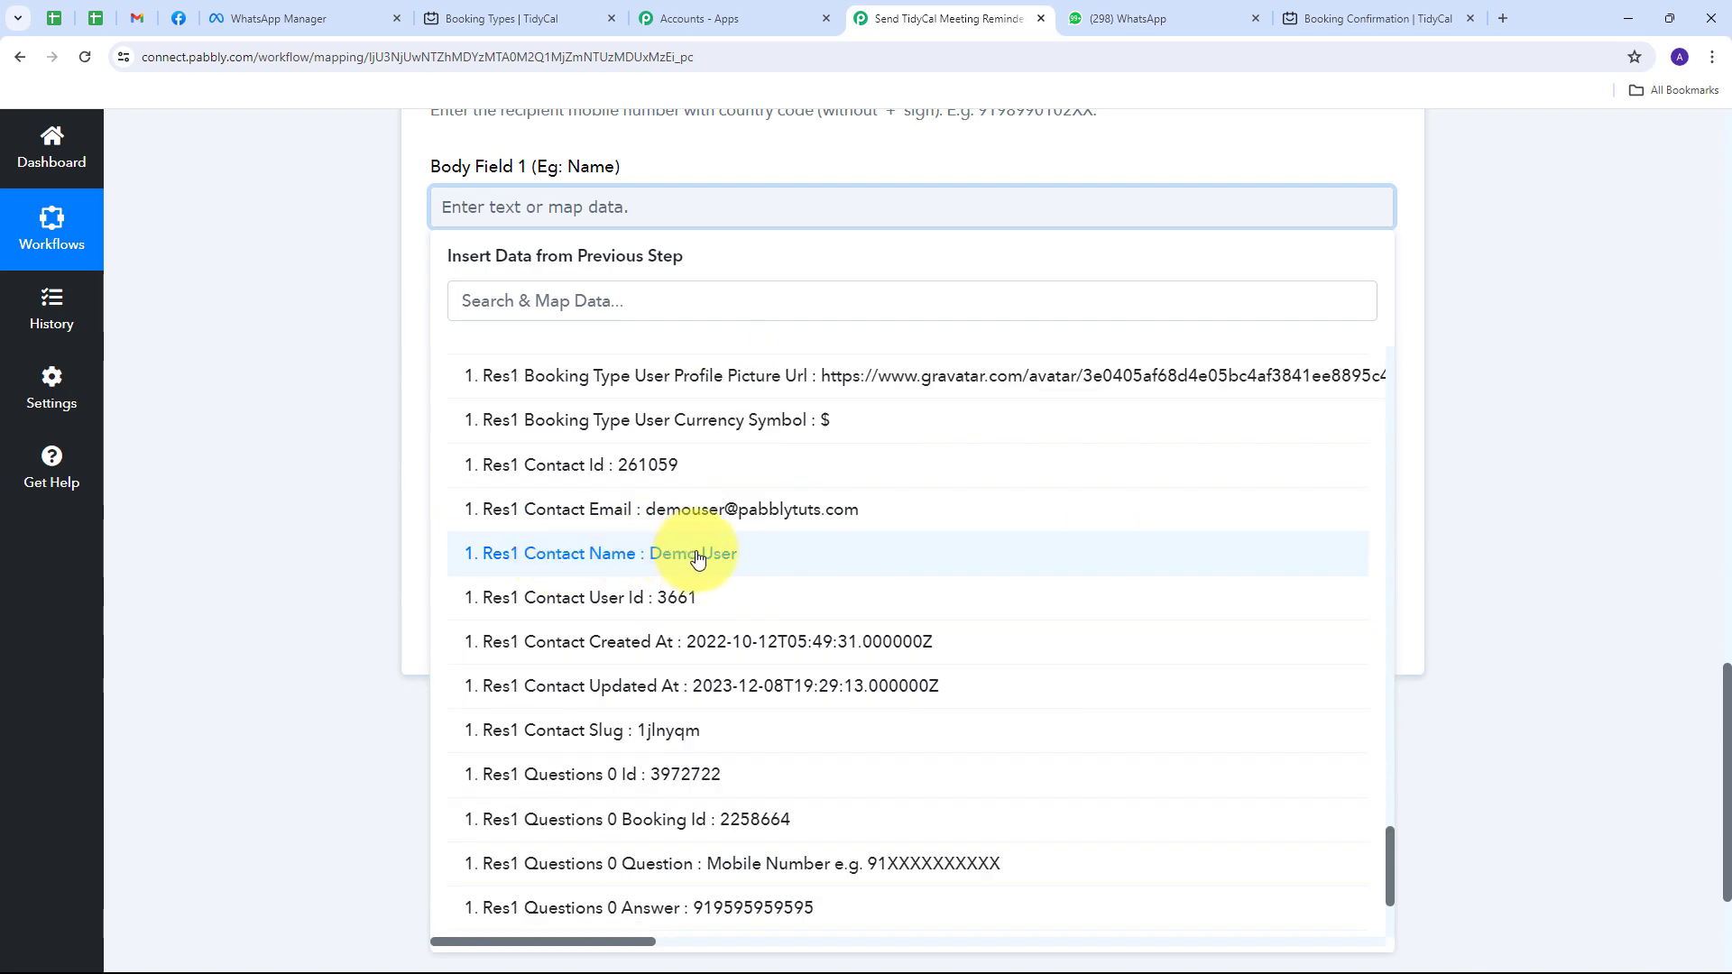
{"action": "left_click", "coordinate": [697, 554]}
{"action": "left_click", "coordinate": [329, 310]}
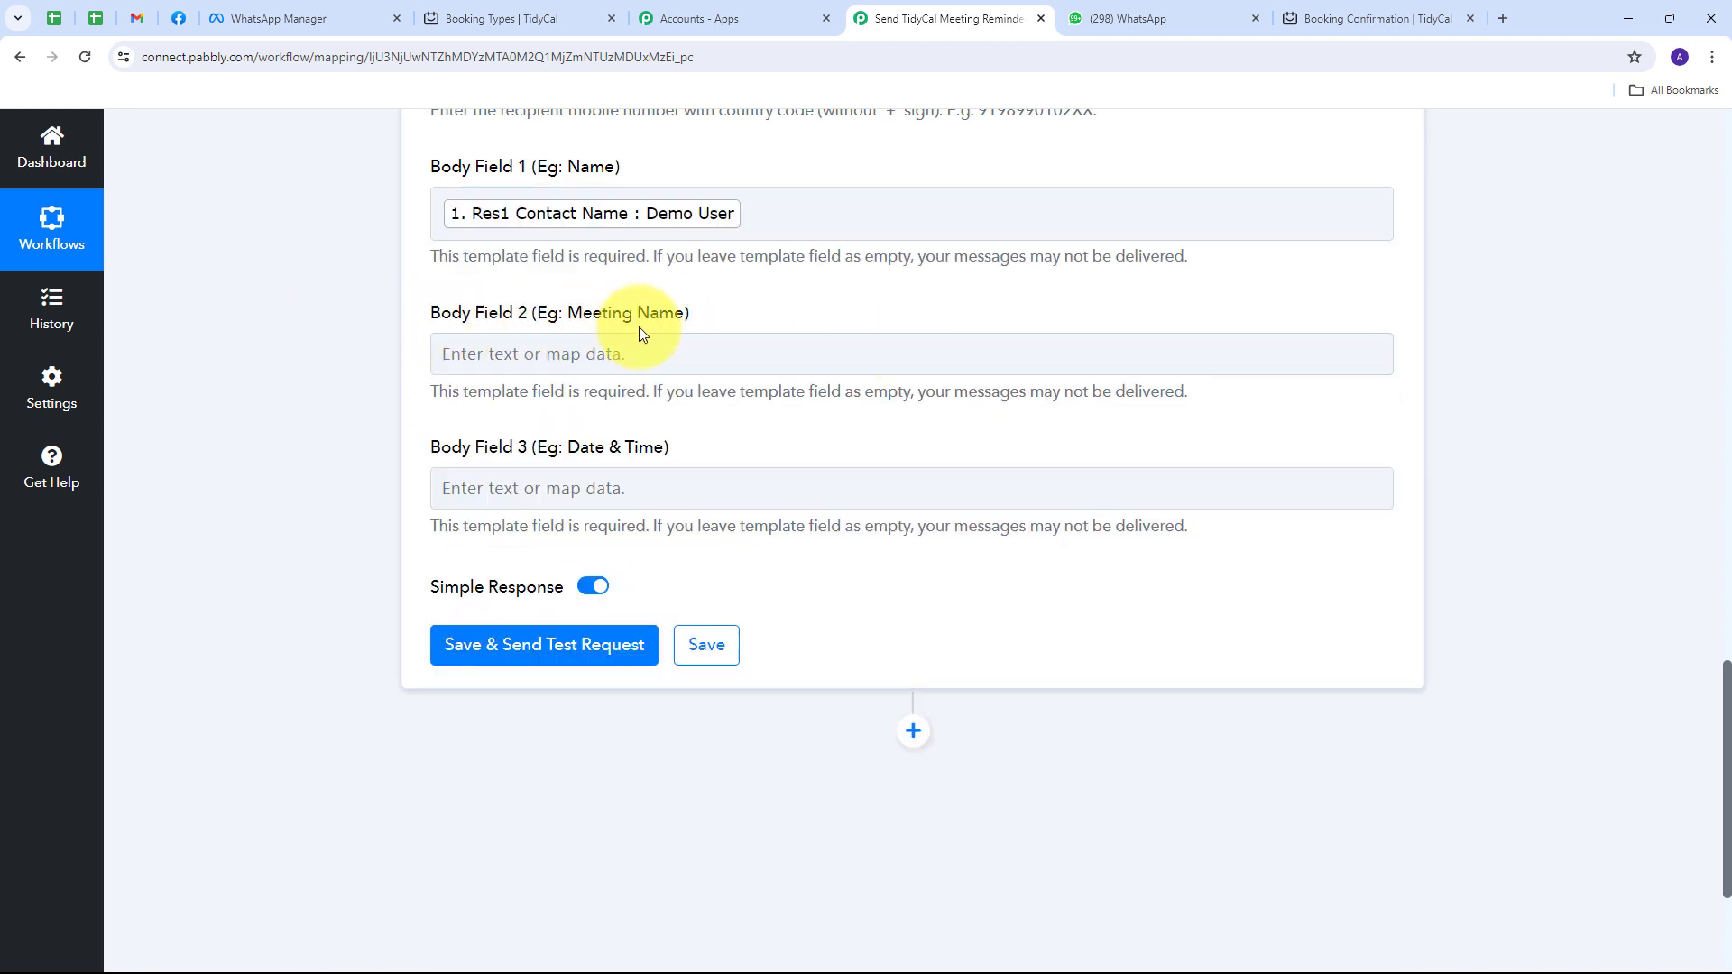
- Map Body Field 2, the meeting name, to Res1 Booking Type Title from the TidyCal New Booking response
{"action": "left_click", "coordinate": [657, 353]}
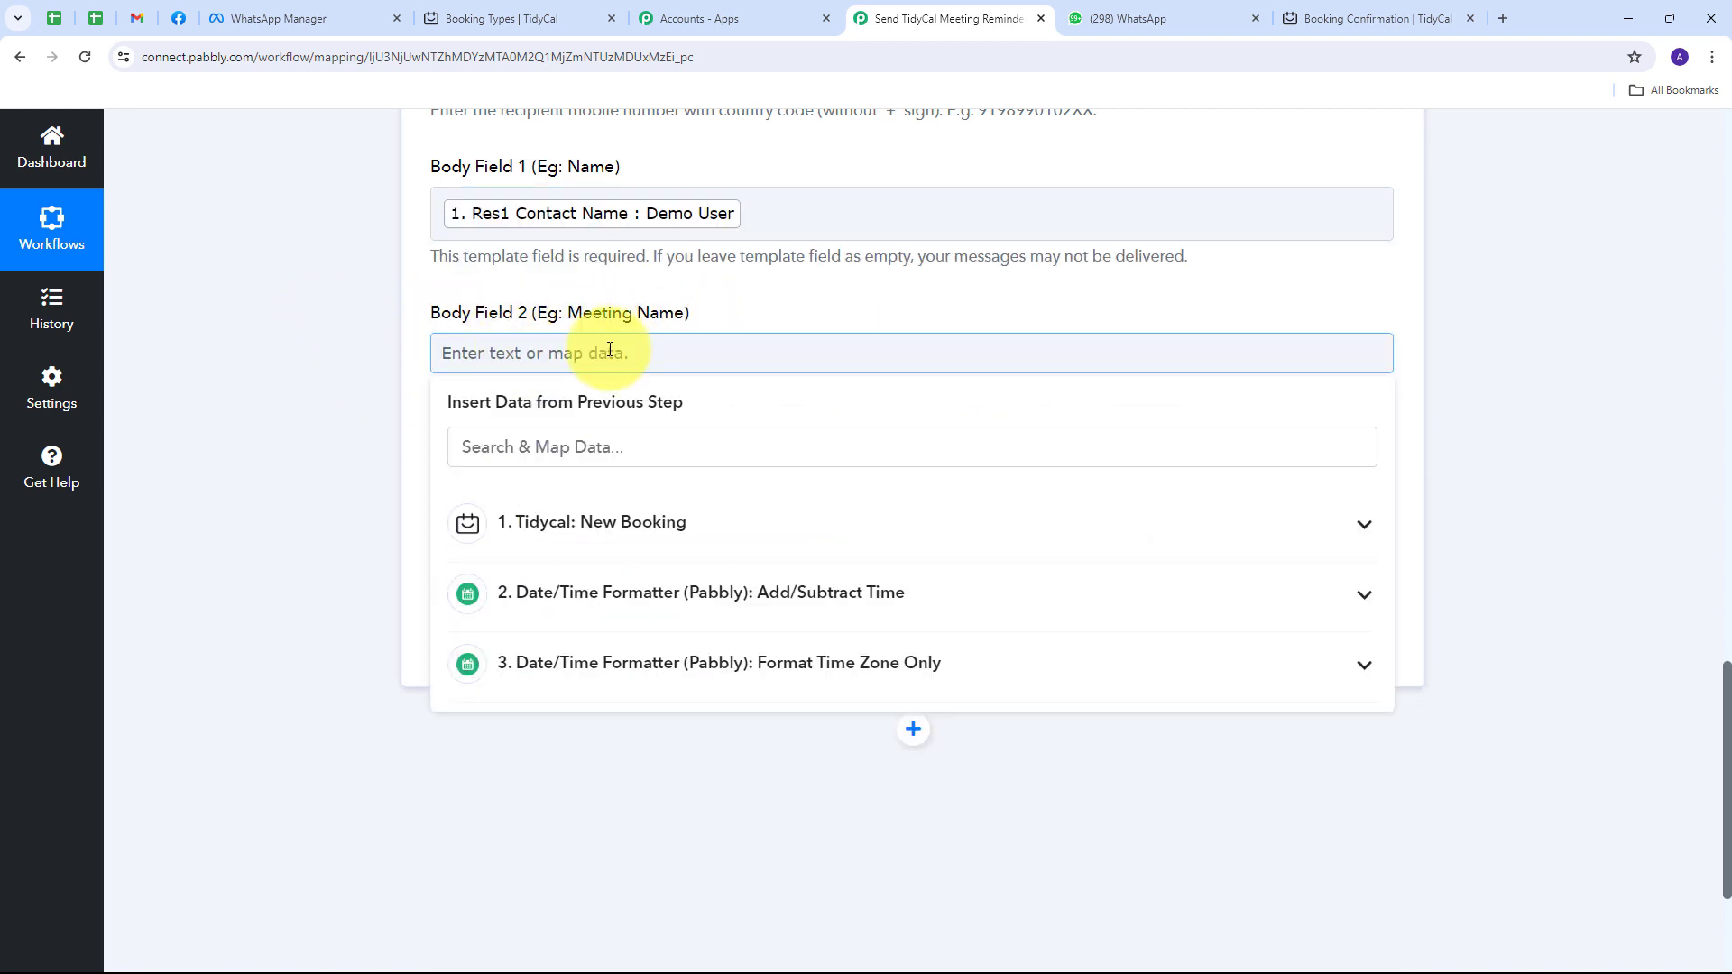
{"action": "left_click", "coordinate": [623, 523]}
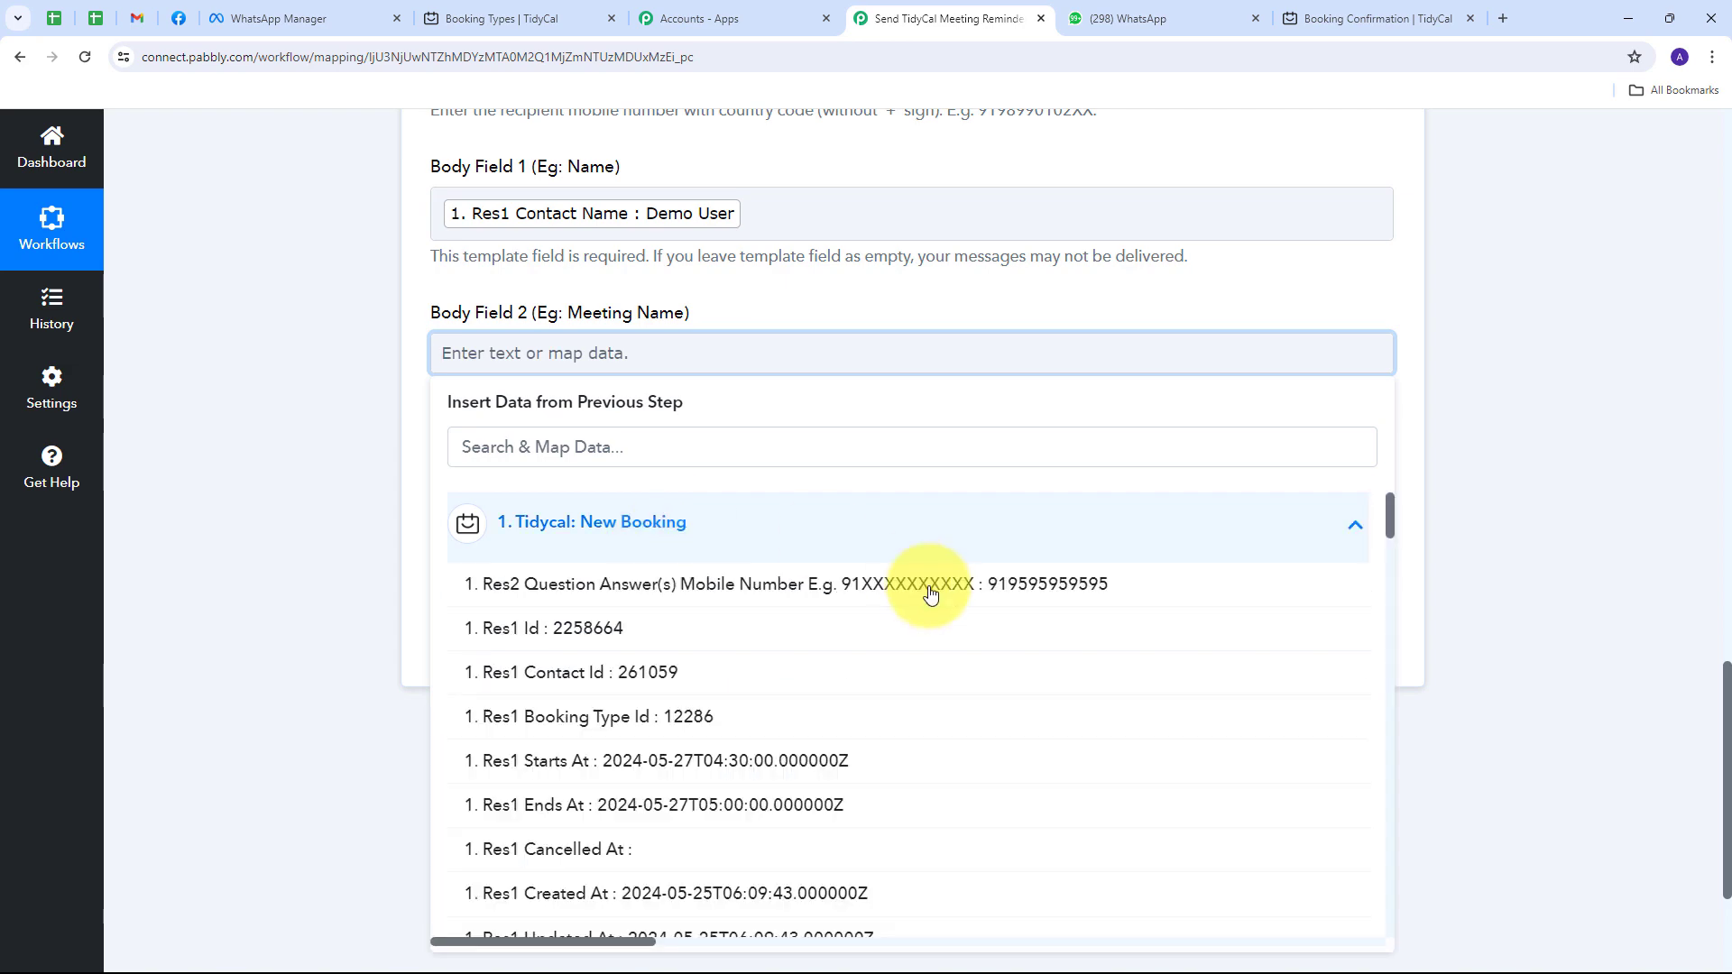
{"action": "scroll", "coordinate": [767, 621], "scroll_direction": "down", "scroll_amount": 3}
{"action": "scroll", "coordinate": [767, 620], "scroll_direction": "down", "scroll_amount": 5}
{"action": "scroll", "coordinate": [757, 619], "scroll_direction": "up", "scroll_amount": 1}
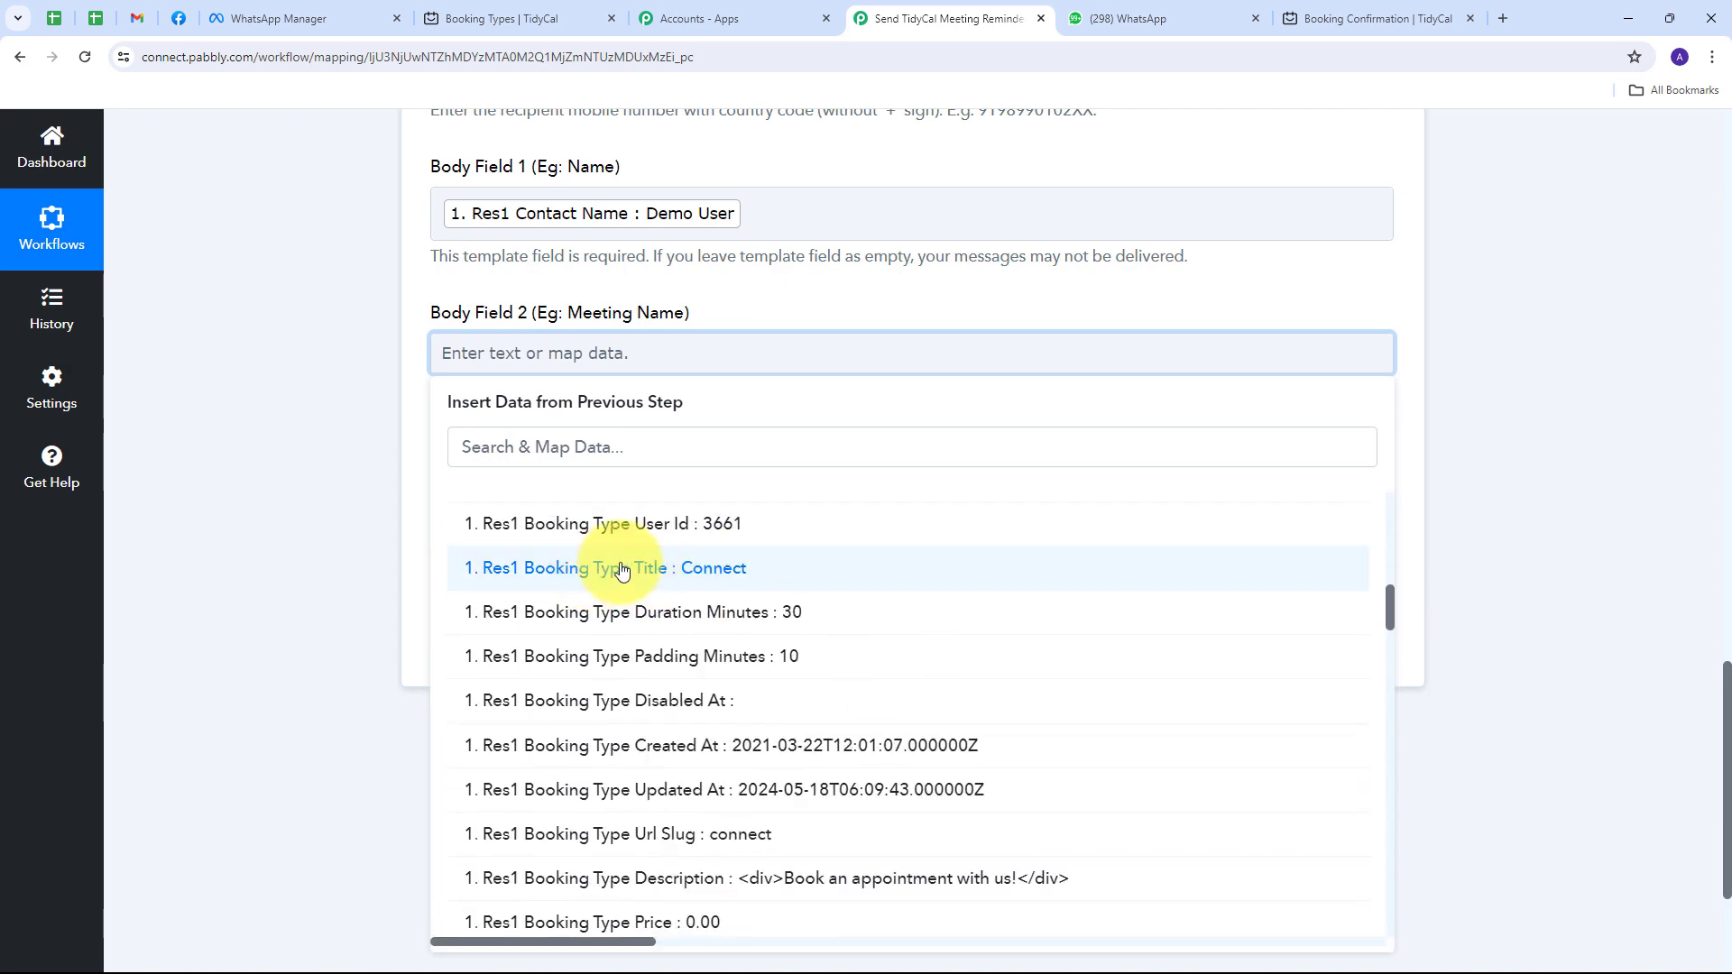
{"action": "left_click", "coordinate": [724, 575]}
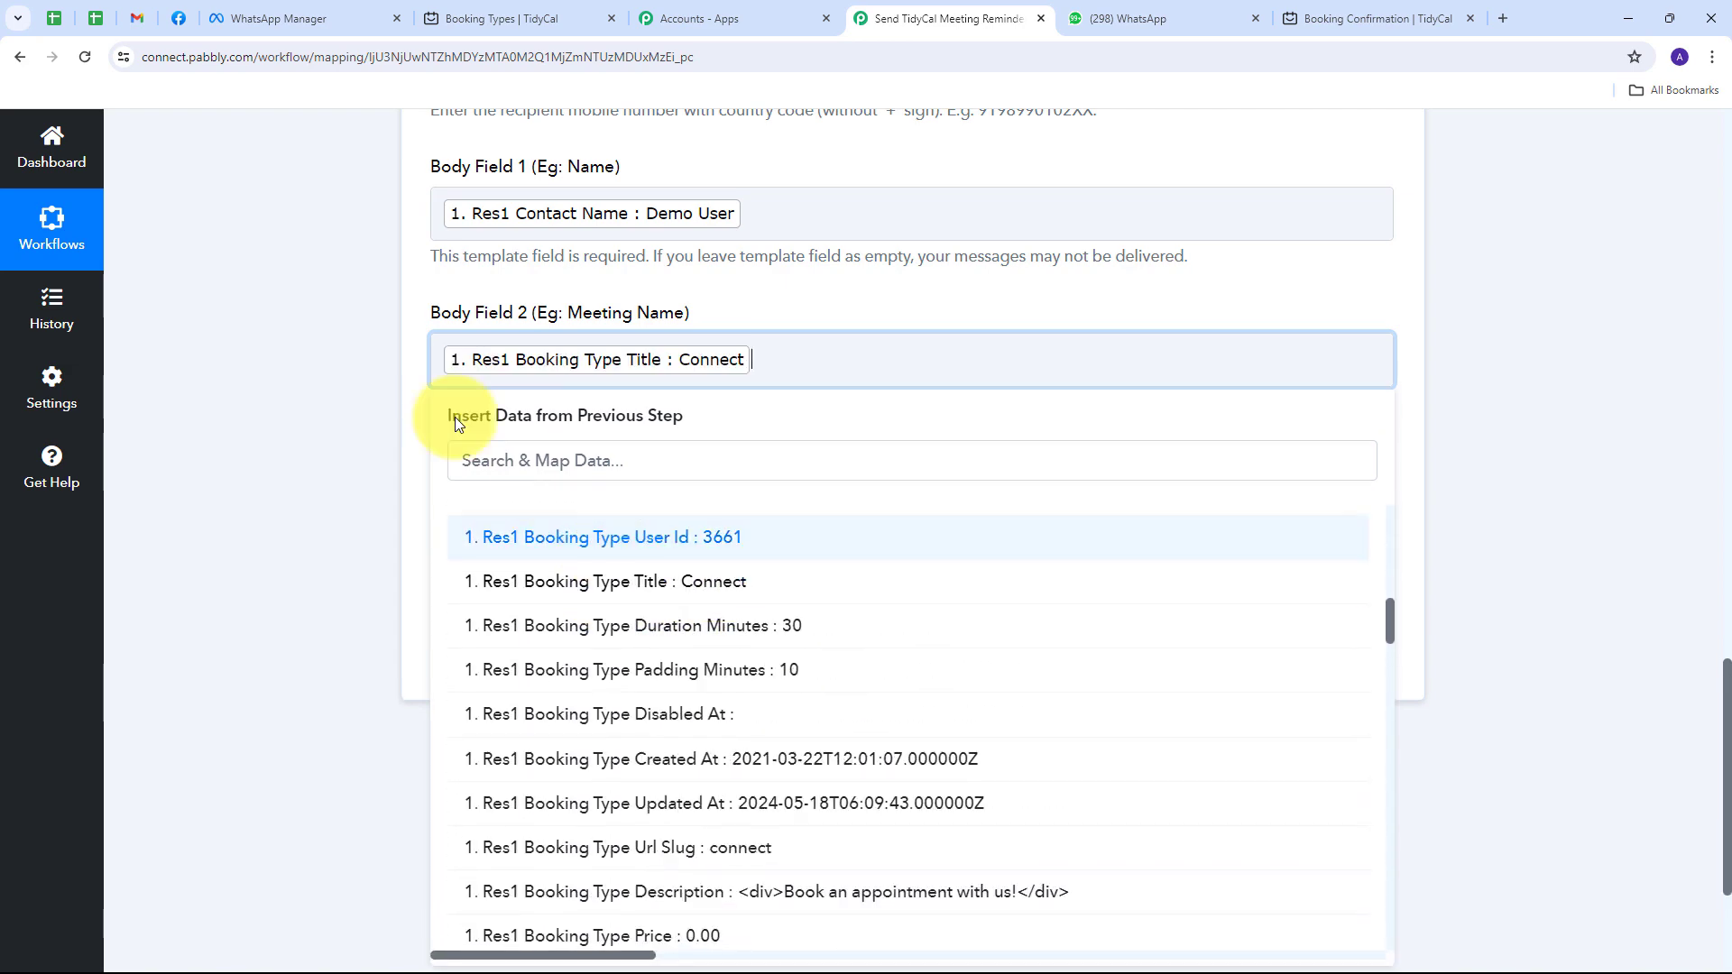
{"action": "left_click", "coordinate": [302, 360]}
- Map Body Field 3, the date and time, to the Result of the Format Time Zone Only formatter
{"action": "scroll", "coordinate": [572, 375], "scroll_direction": "down", "scroll_amount": 1}
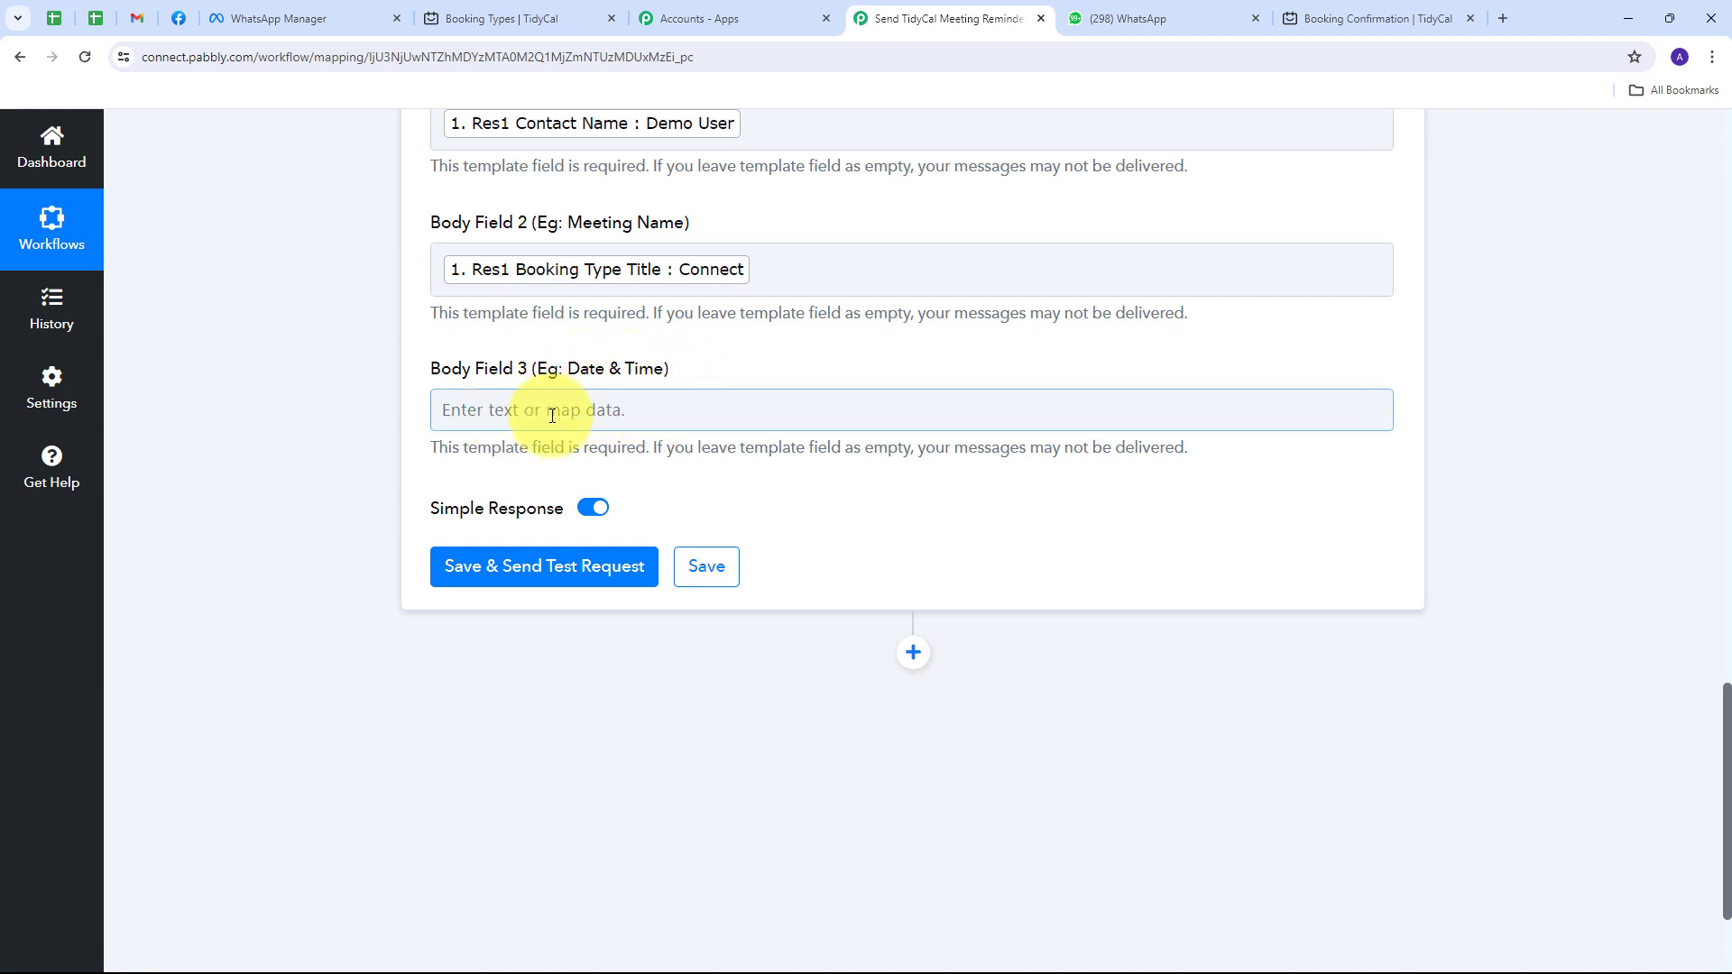
{"action": "left_click", "coordinate": [597, 403]}
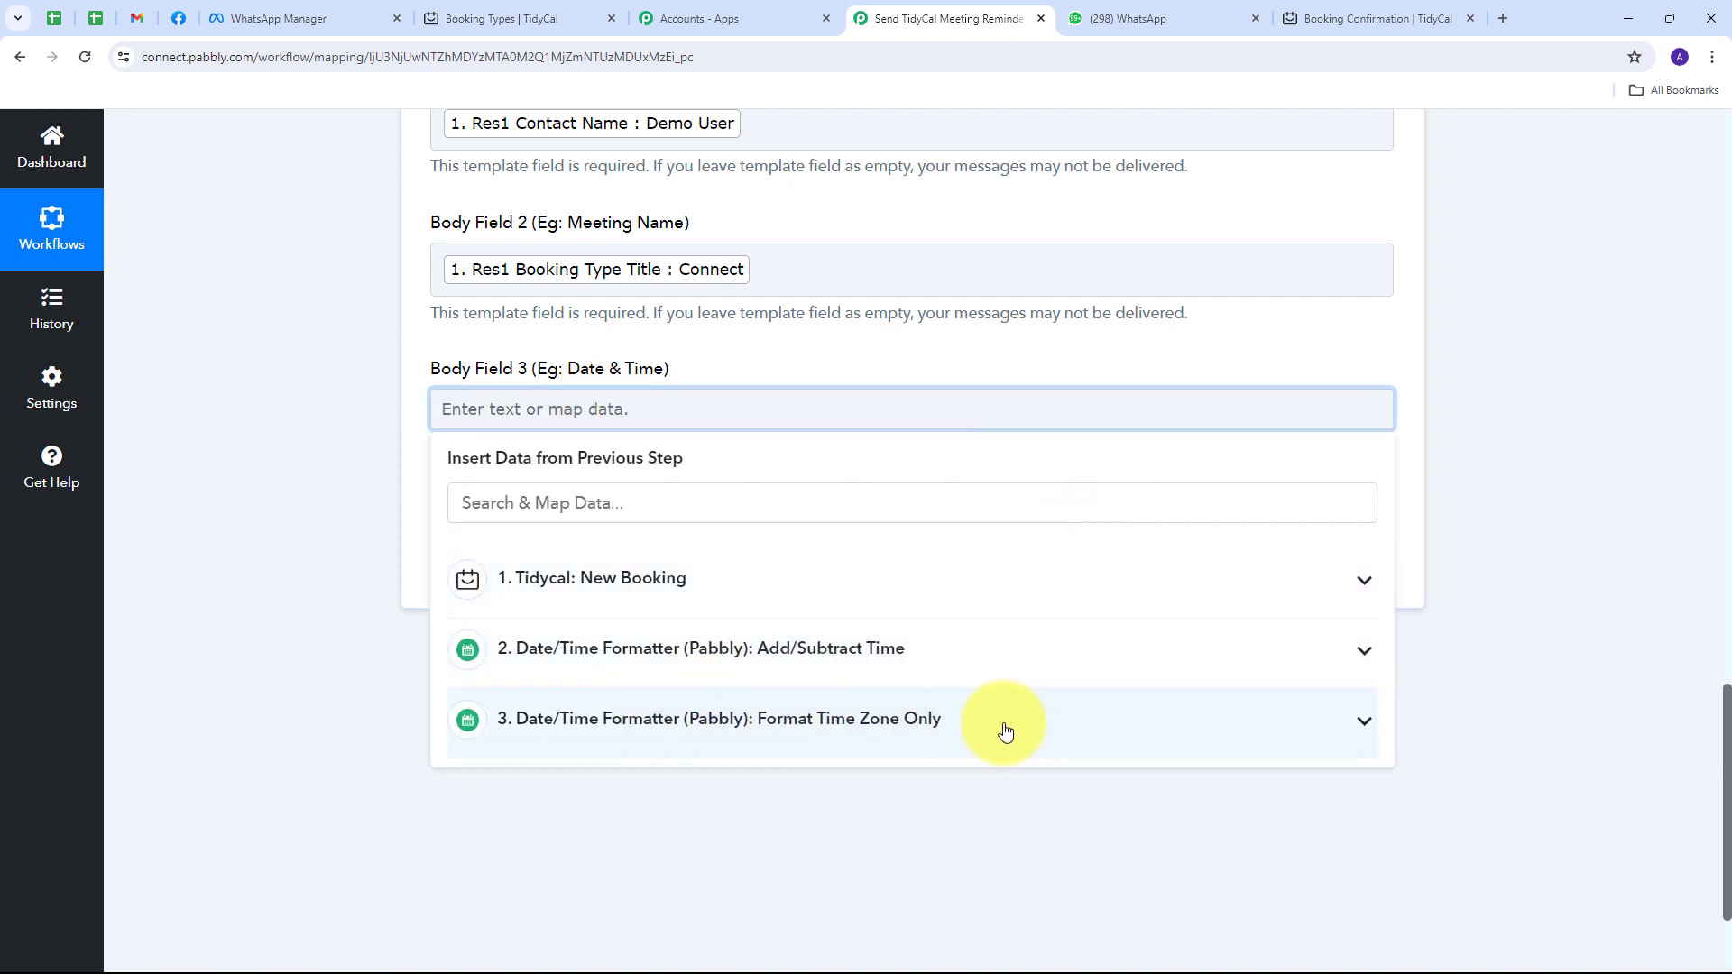
{"action": "left_click", "coordinate": [1039, 723]}
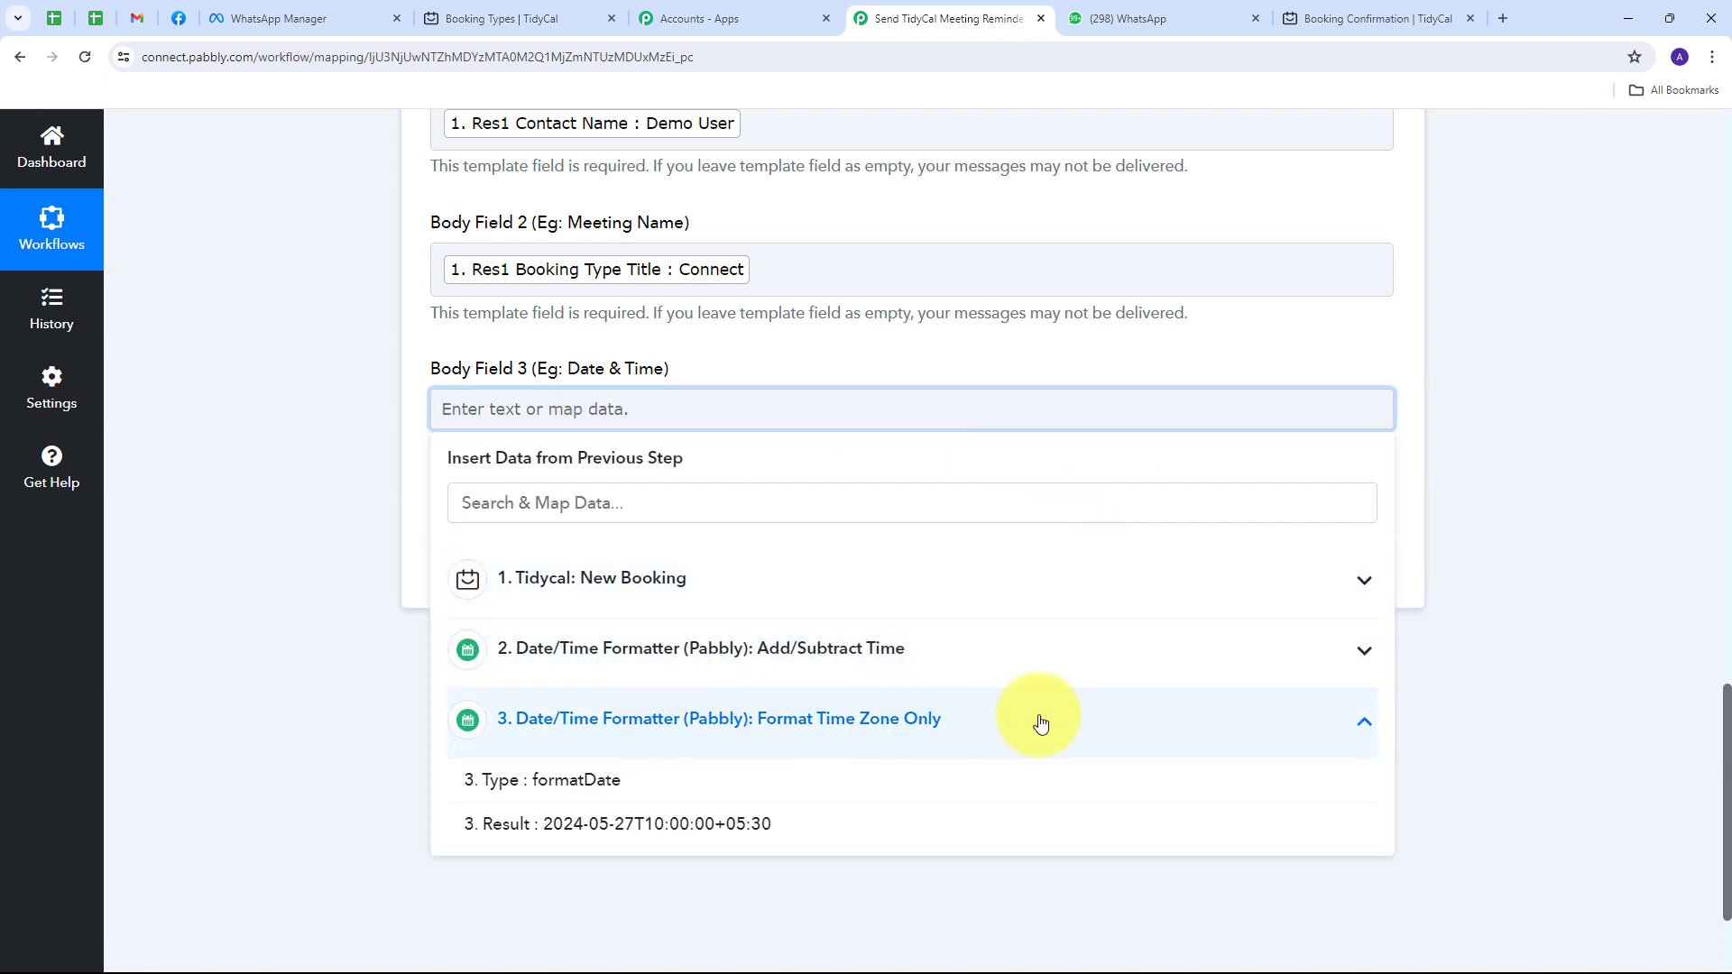
{"action": "left_click", "coordinate": [685, 836]}
{"action": "left_click", "coordinate": [271, 391]}
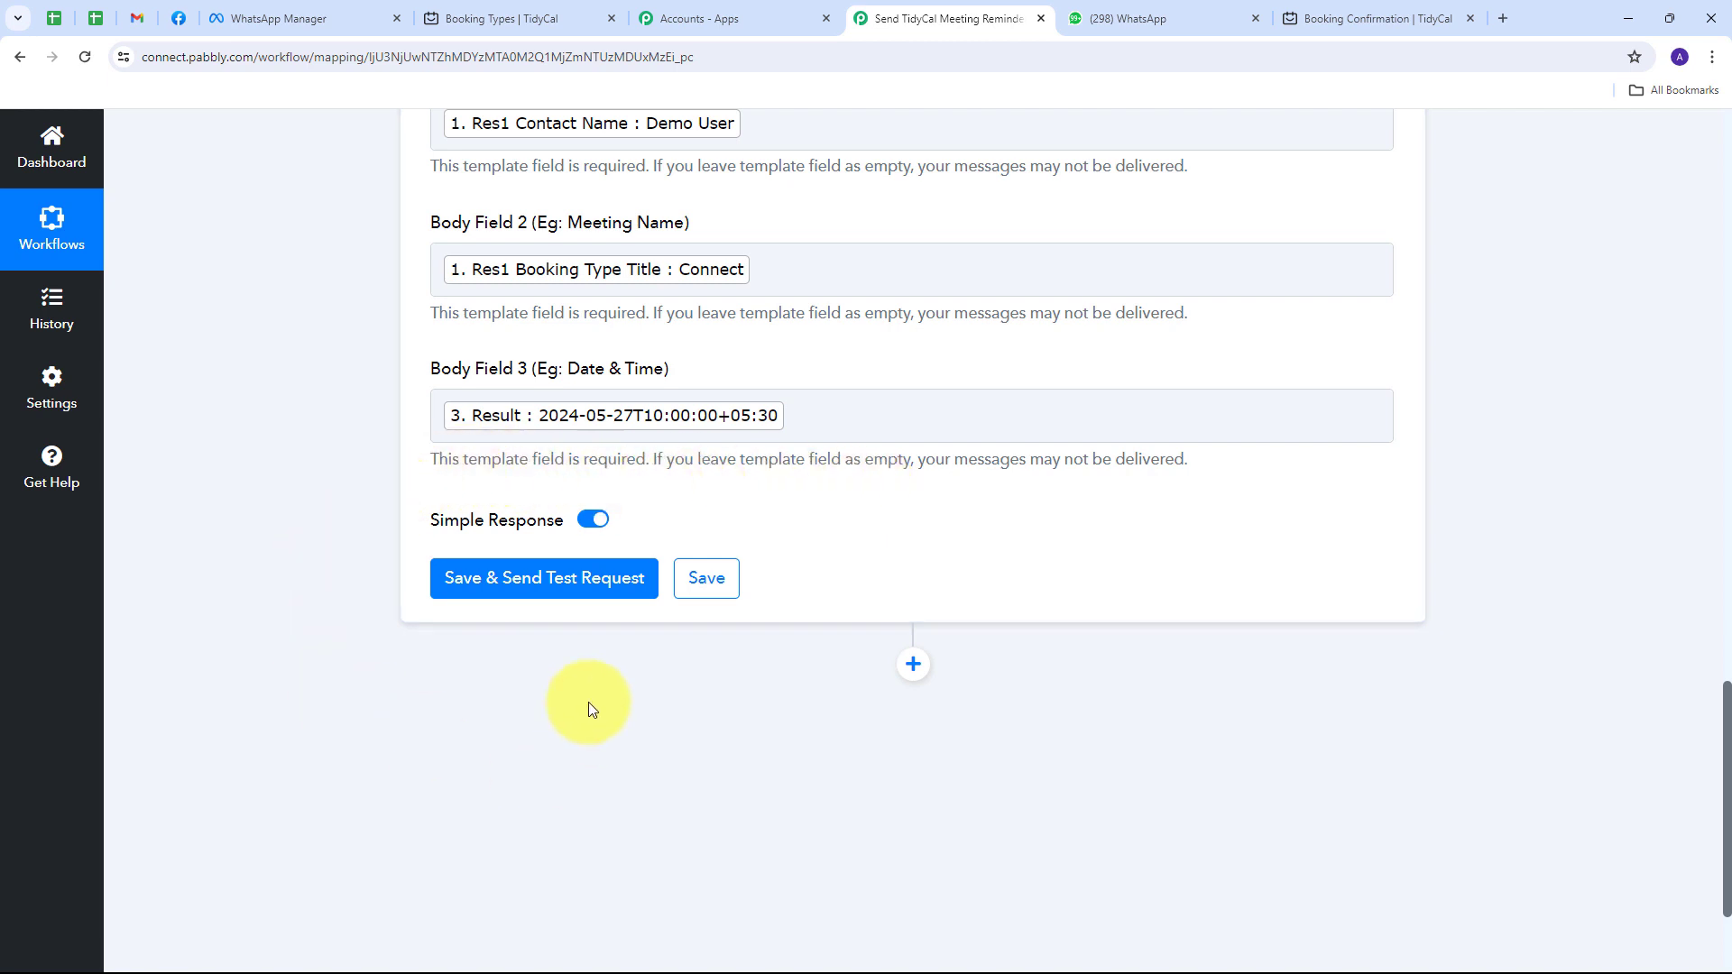
- Save the WhatsApp template message action while sending a test request, and check the recipient number in the response
{"action": "left_click", "coordinate": [552, 584]}
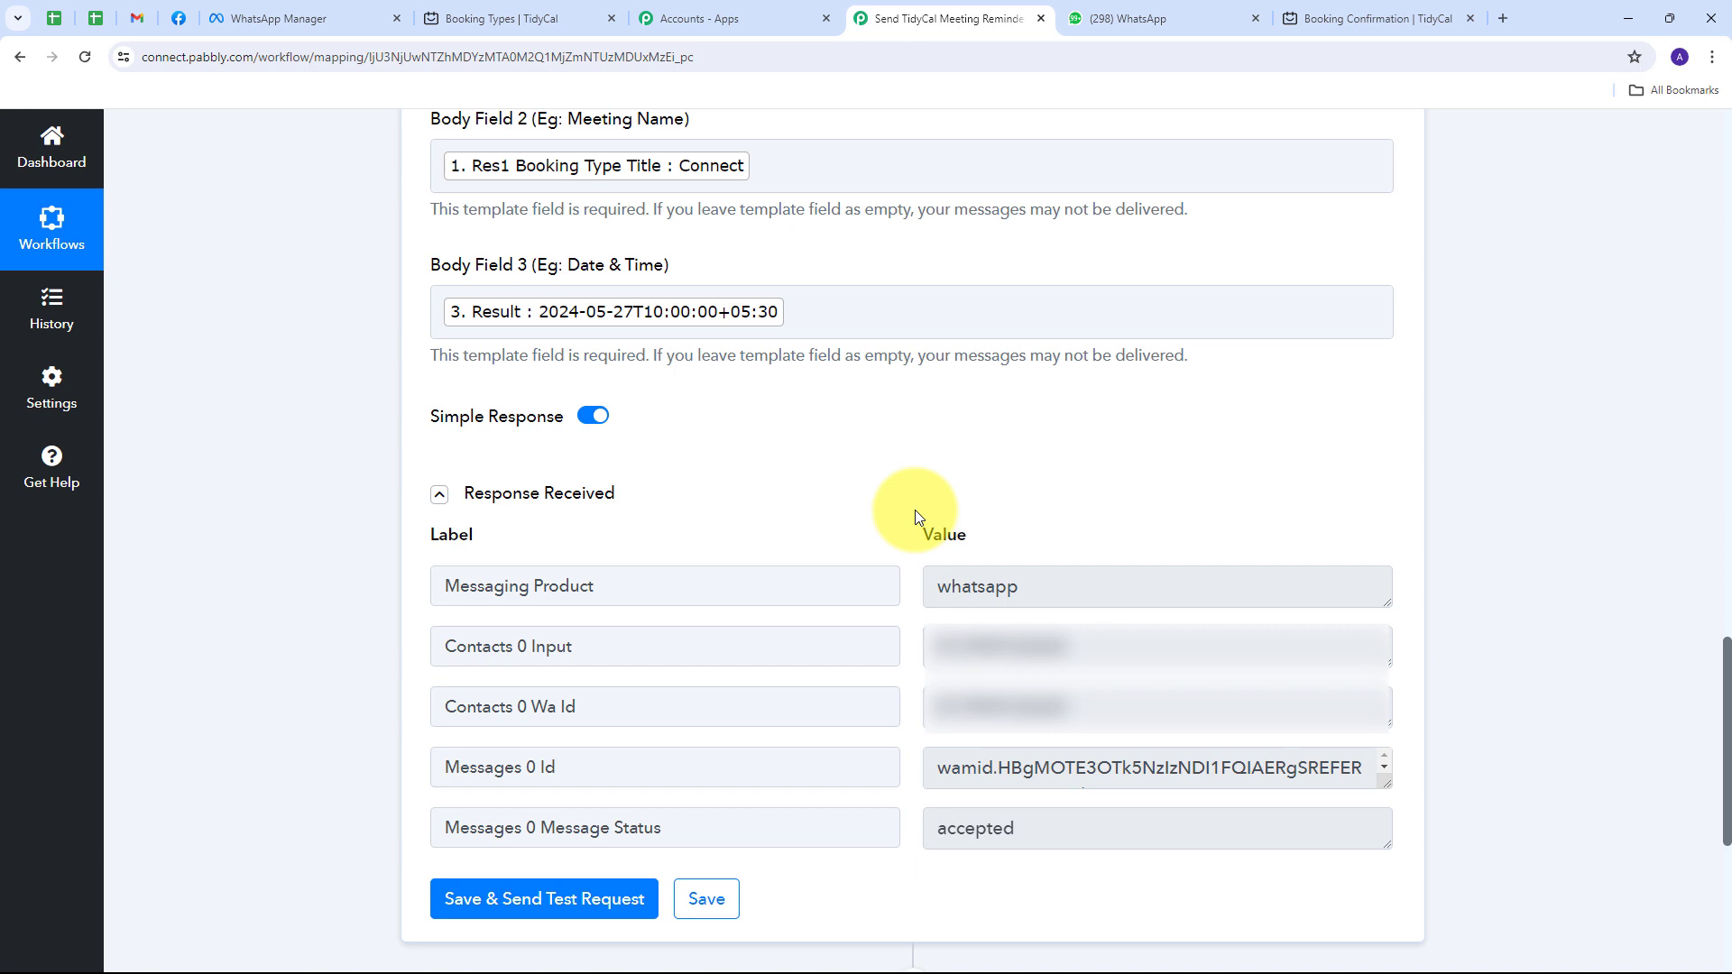
{"action": "left_click_drag", "start_coordinate": [1110, 642], "coordinate": [959, 642]}
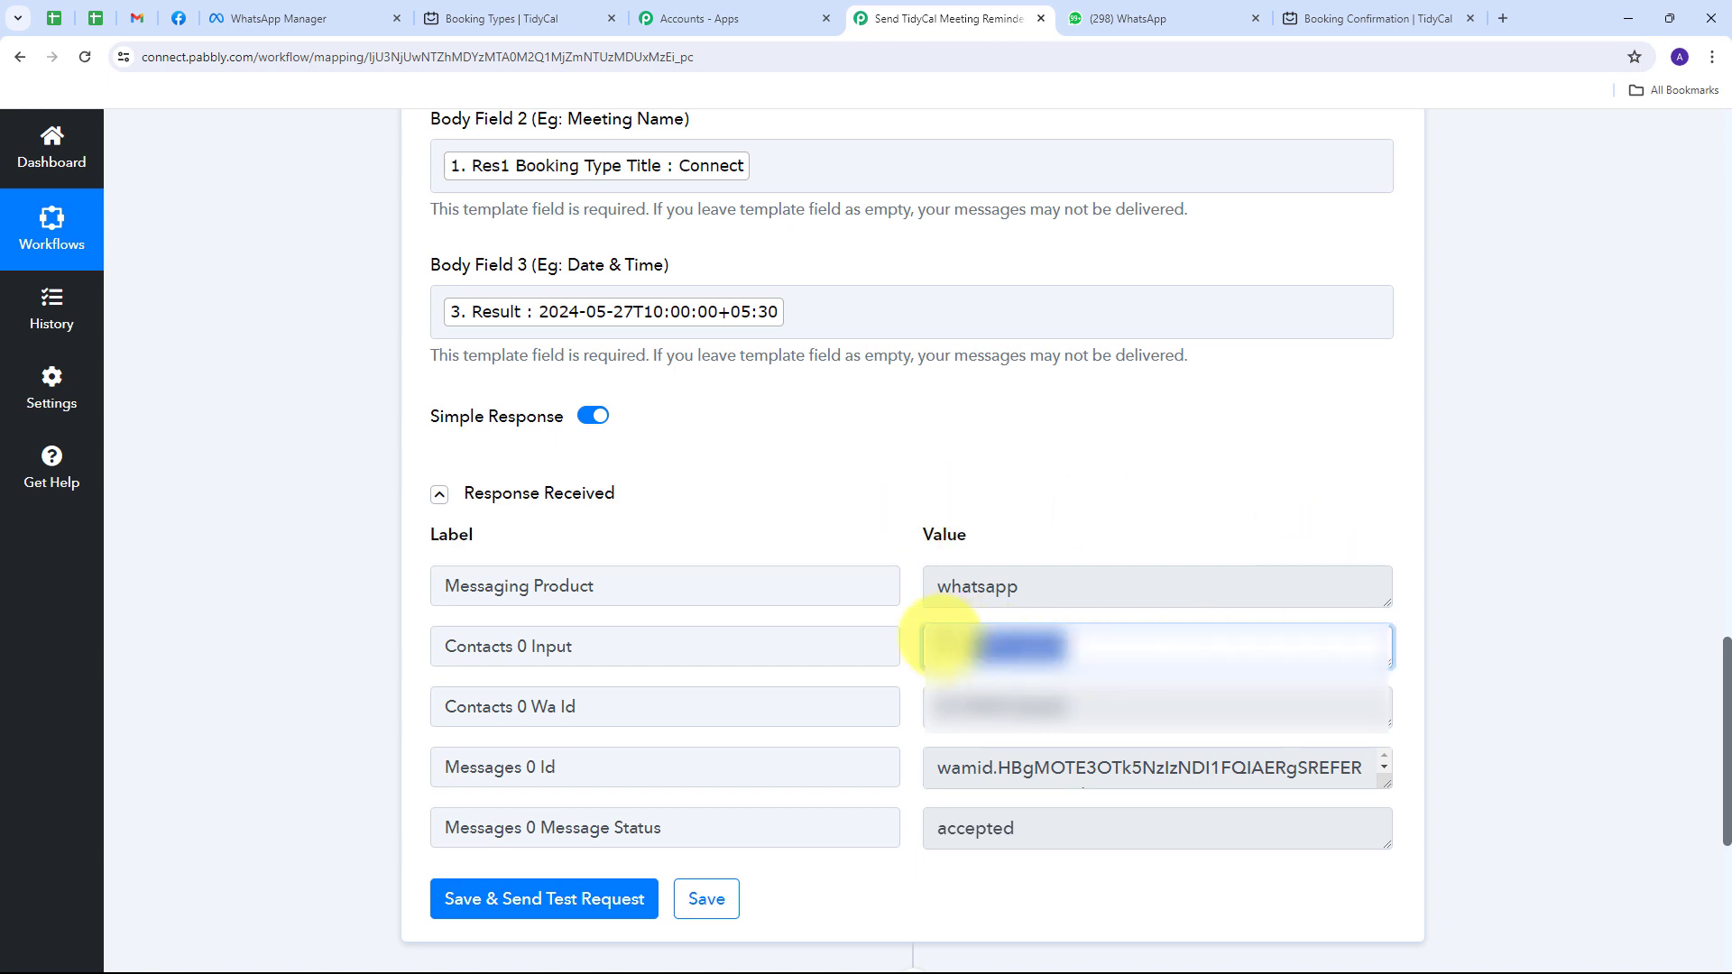
{"action": "left_click", "coordinate": [873, 501]}
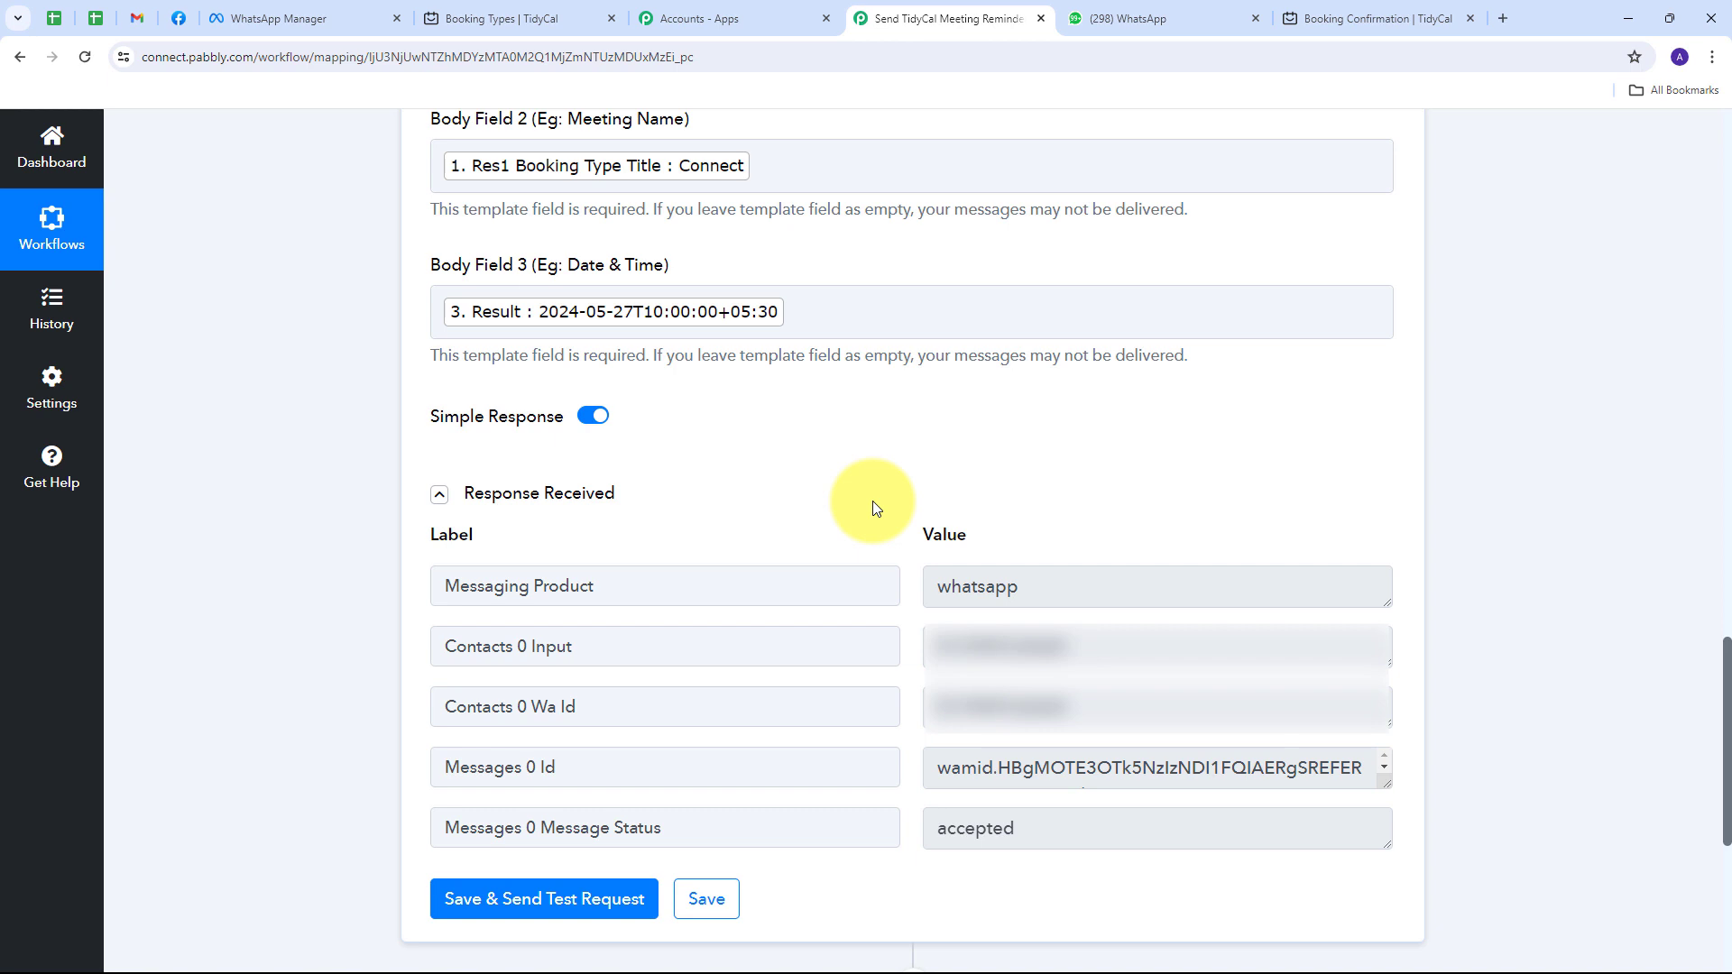
- Switch to WhatsApp Web, open the archived Cloud API chat and check the reminder's name, meeting title and date-time text
{"action": "key", "text": "ctrl+Tab"}
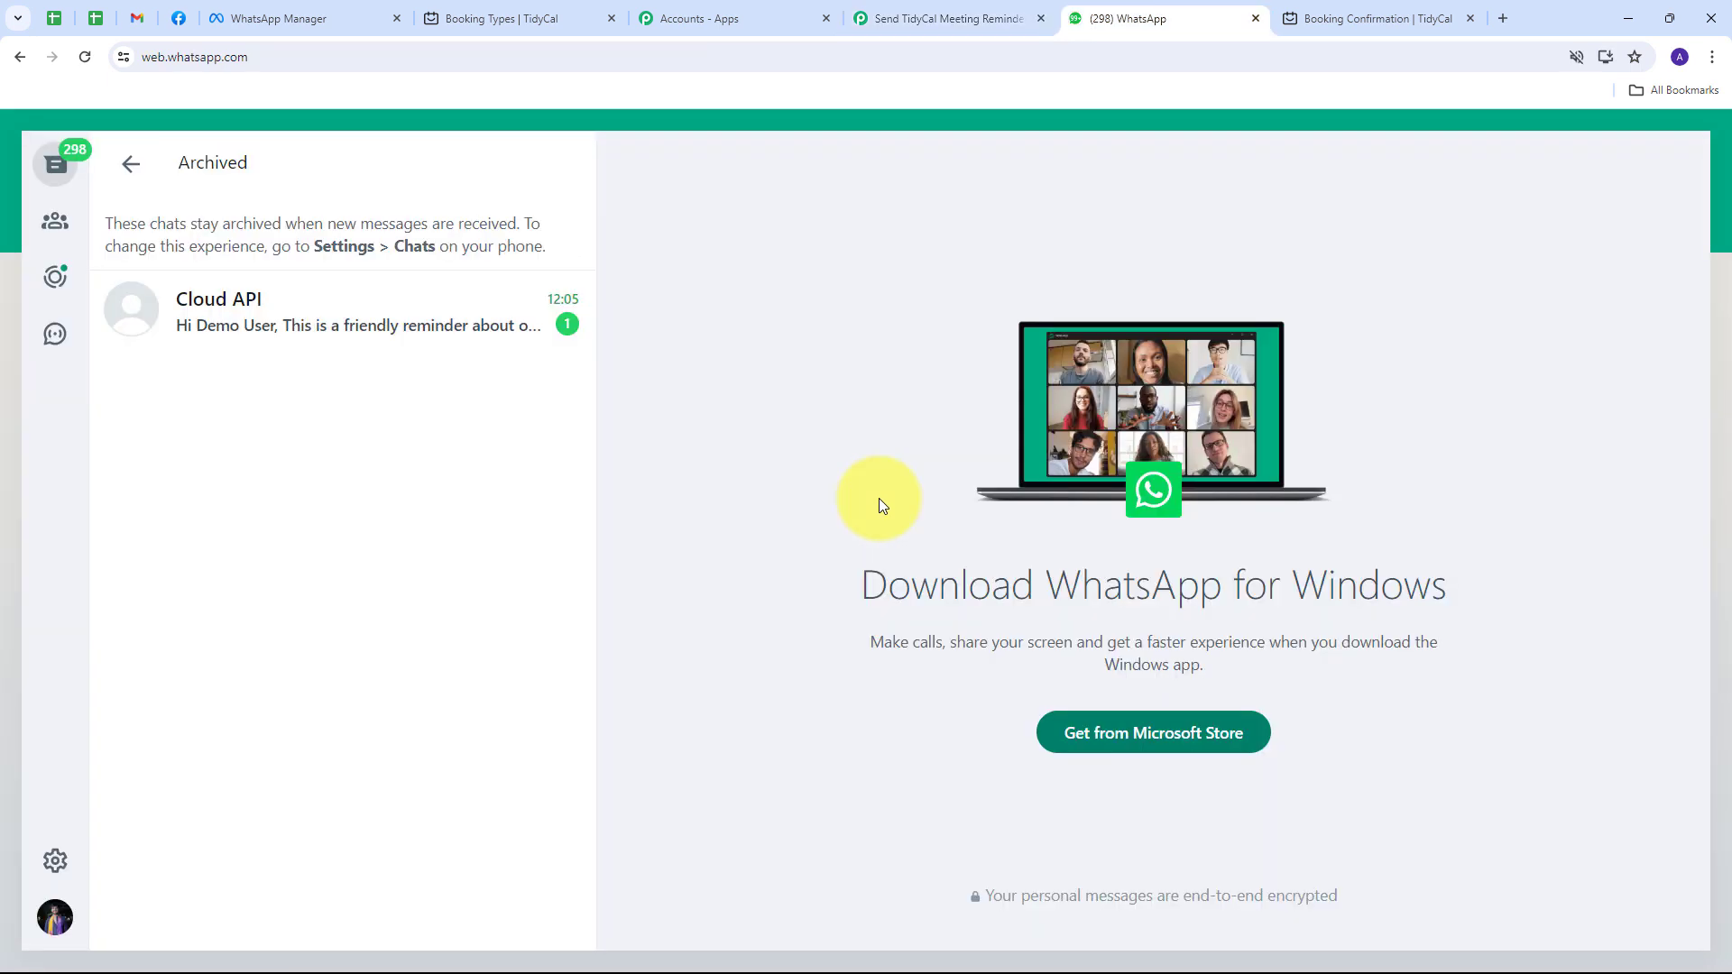
{"action": "left_click", "coordinate": [314, 330]}
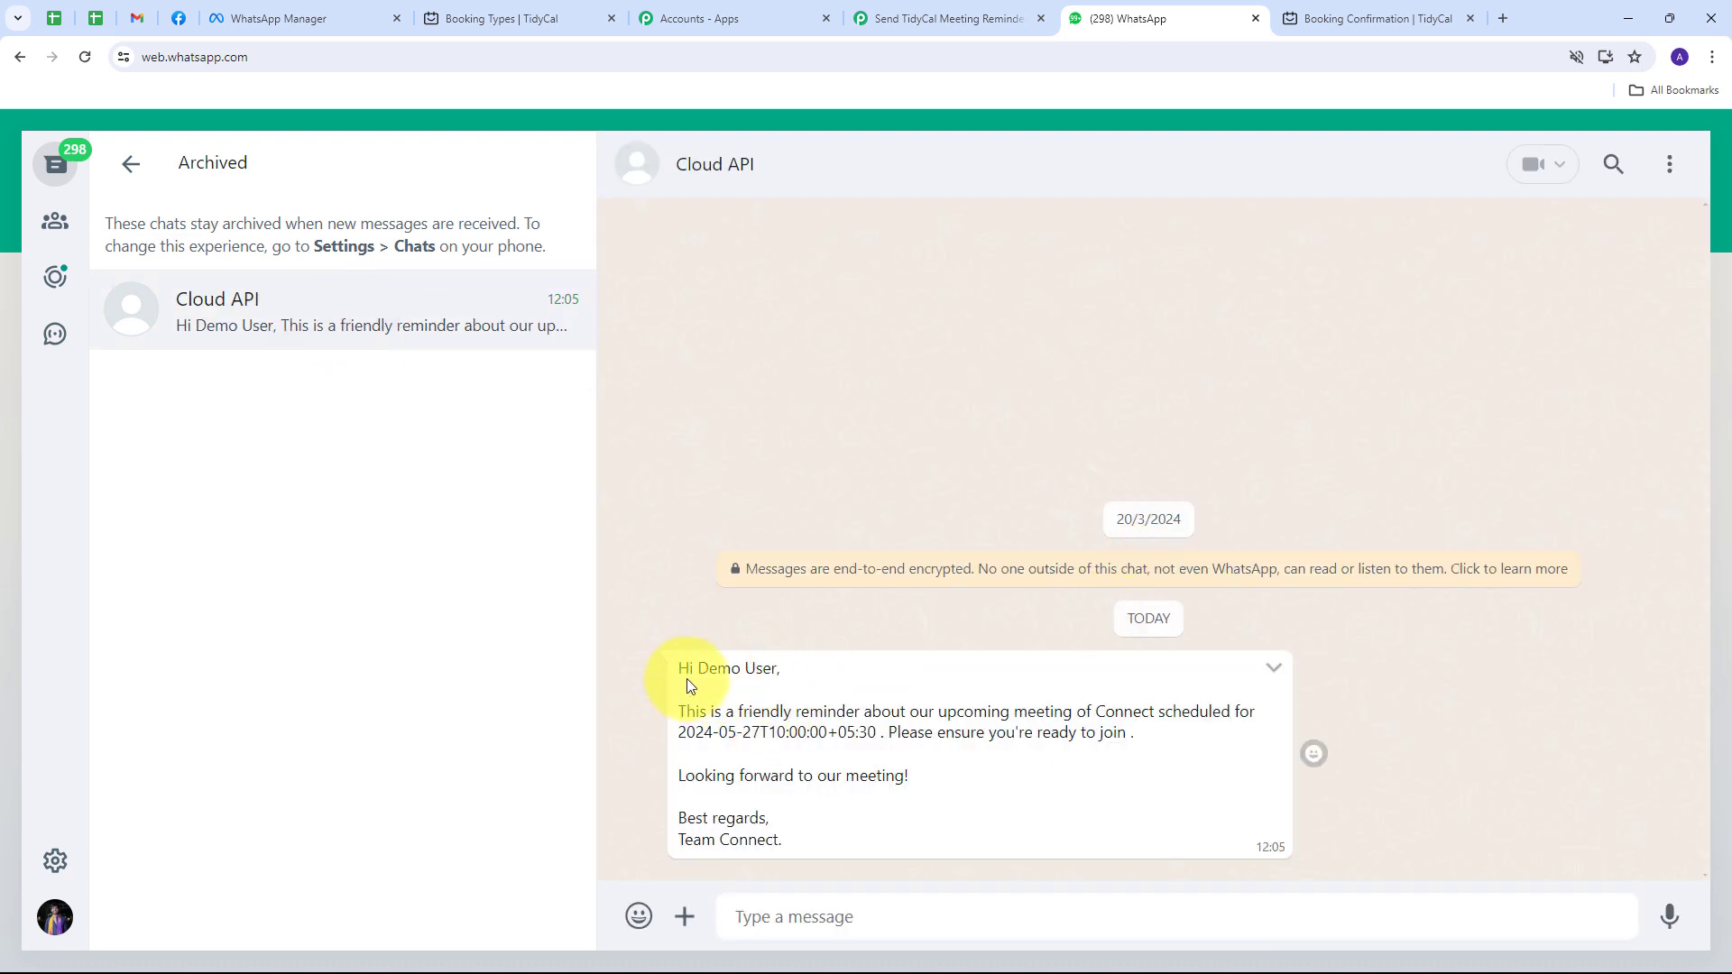
{"action": "left_click_drag", "start_coordinate": [699, 670], "coordinate": [783, 679]}
{"action": "left_click", "coordinate": [709, 709]}
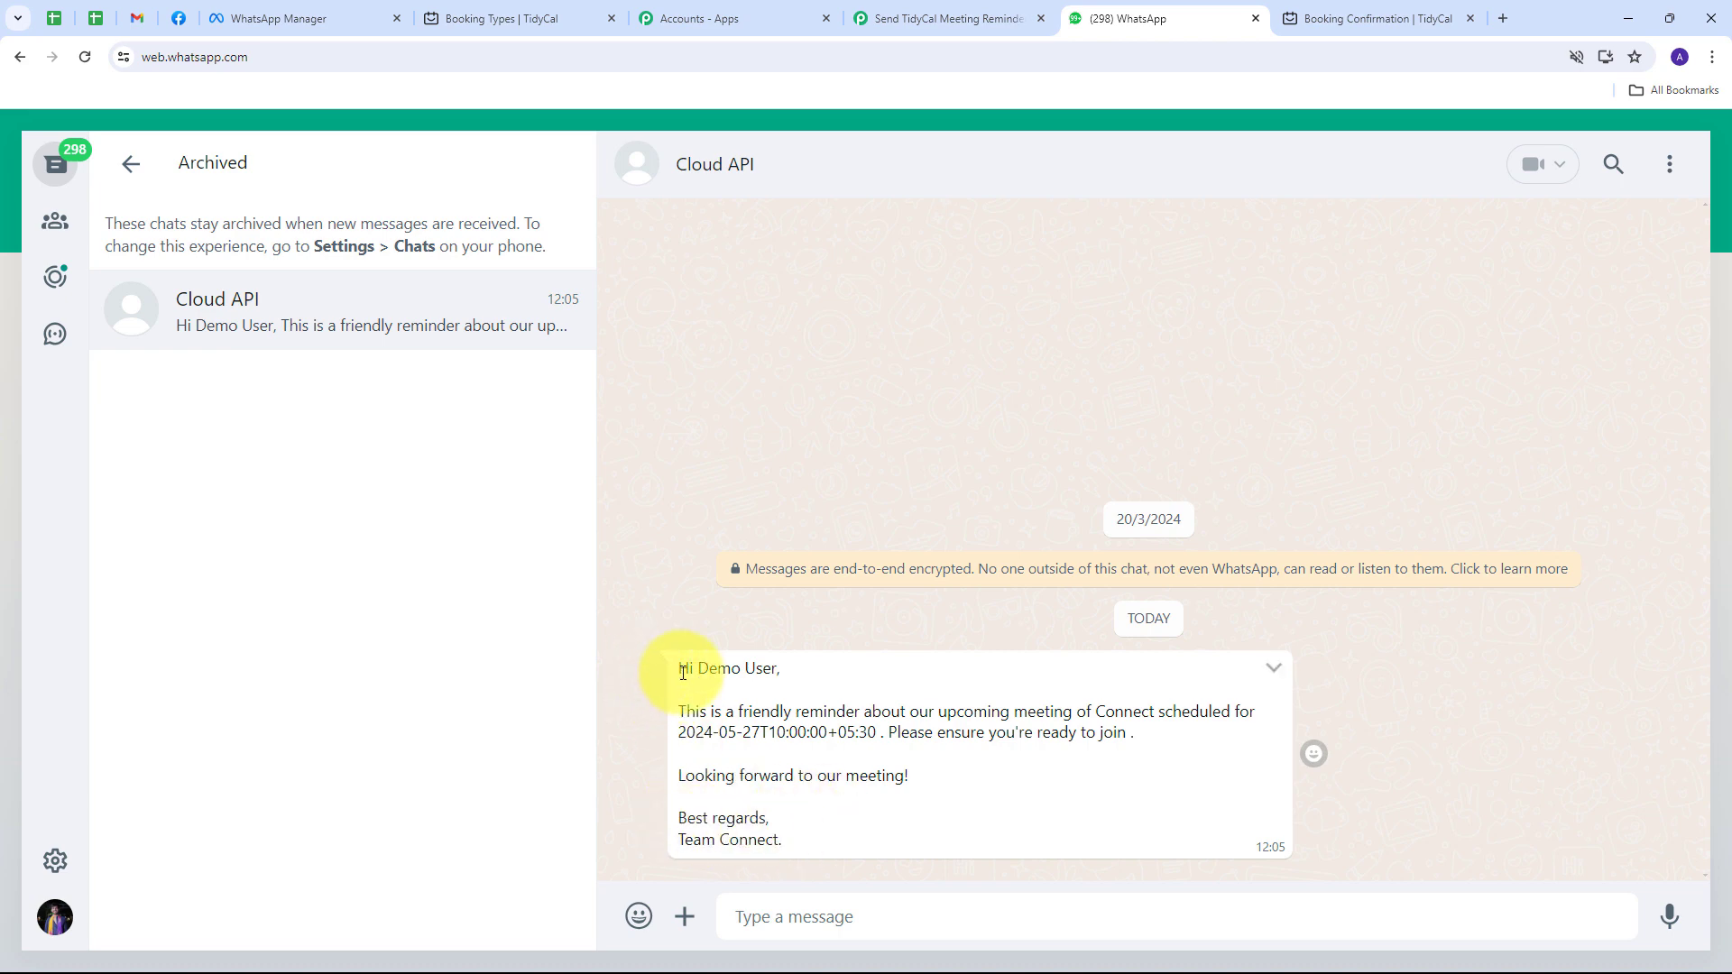
{"action": "left_click_drag", "start_coordinate": [683, 672], "coordinate": [924, 847]}
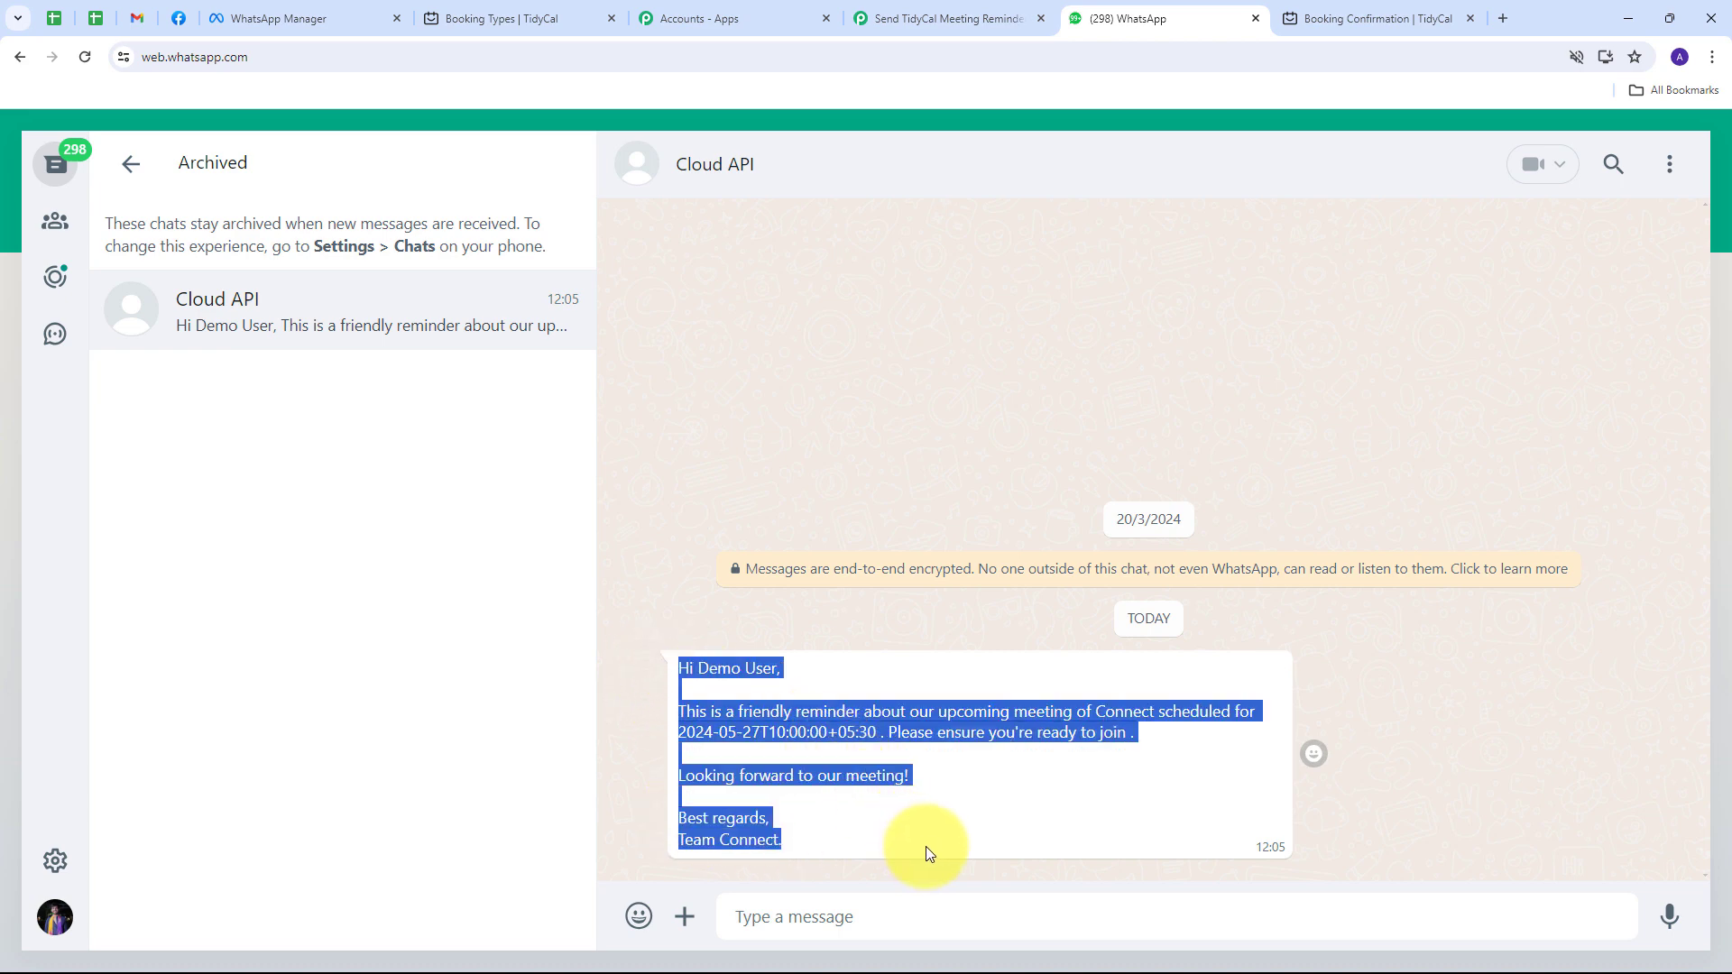
{"action": "left_click", "coordinate": [849, 703]}
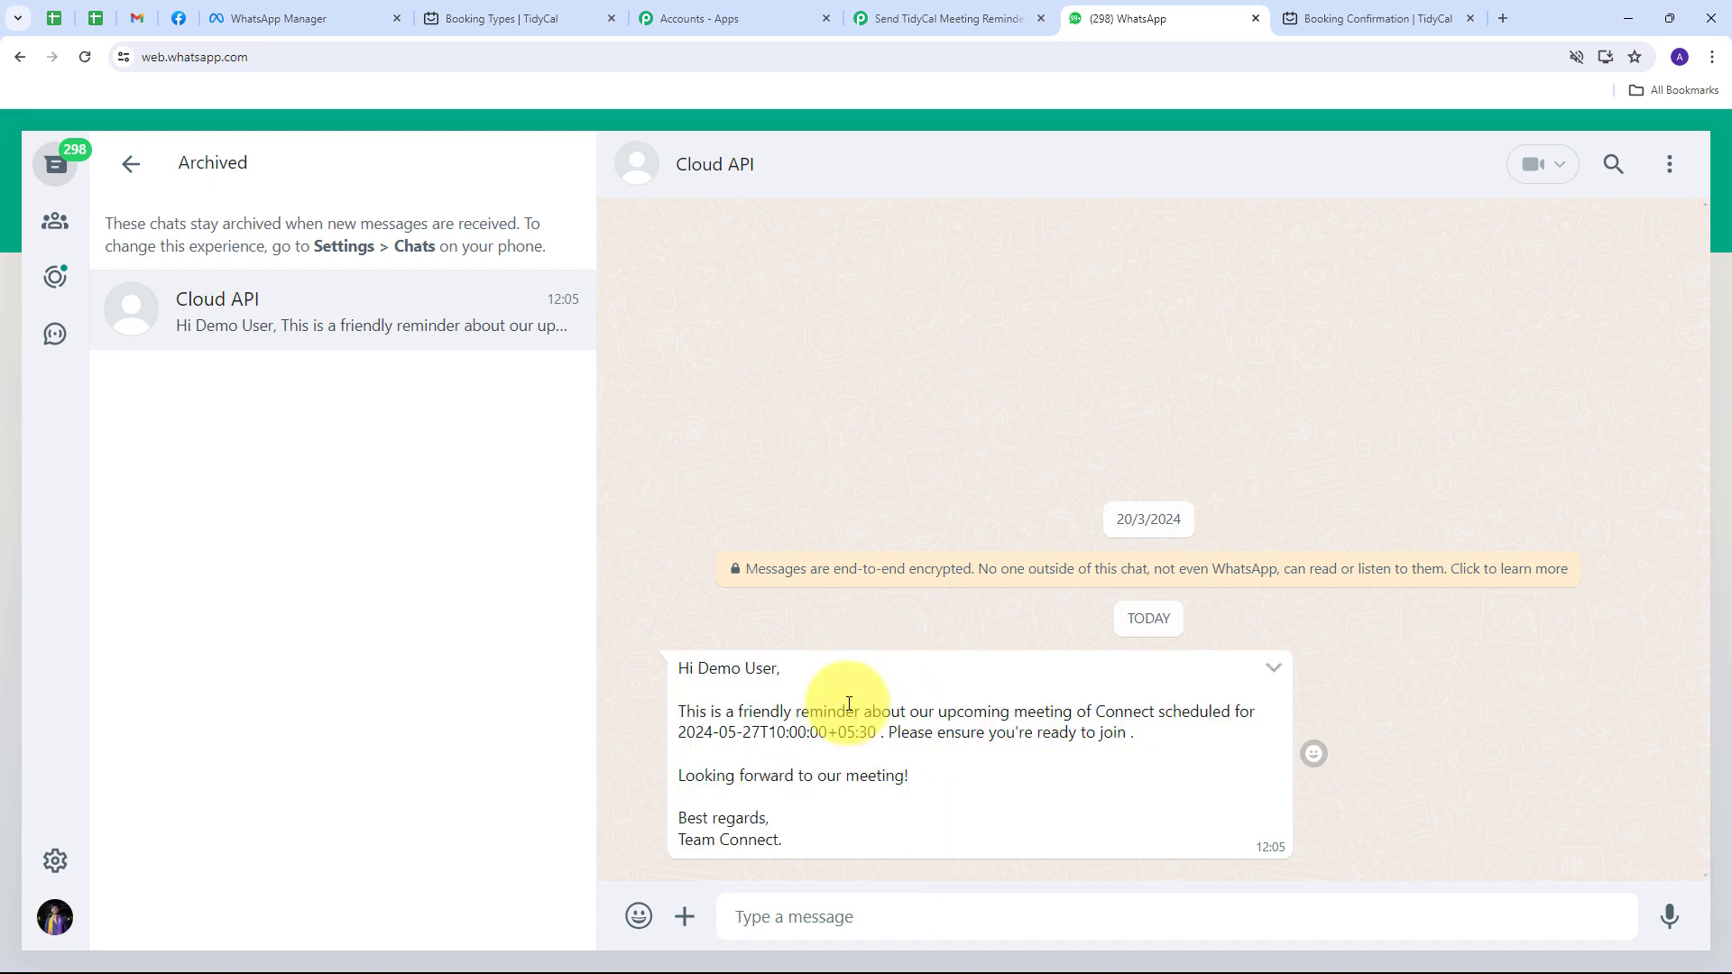
{"action": "triple_click", "coordinate": [854, 742]}
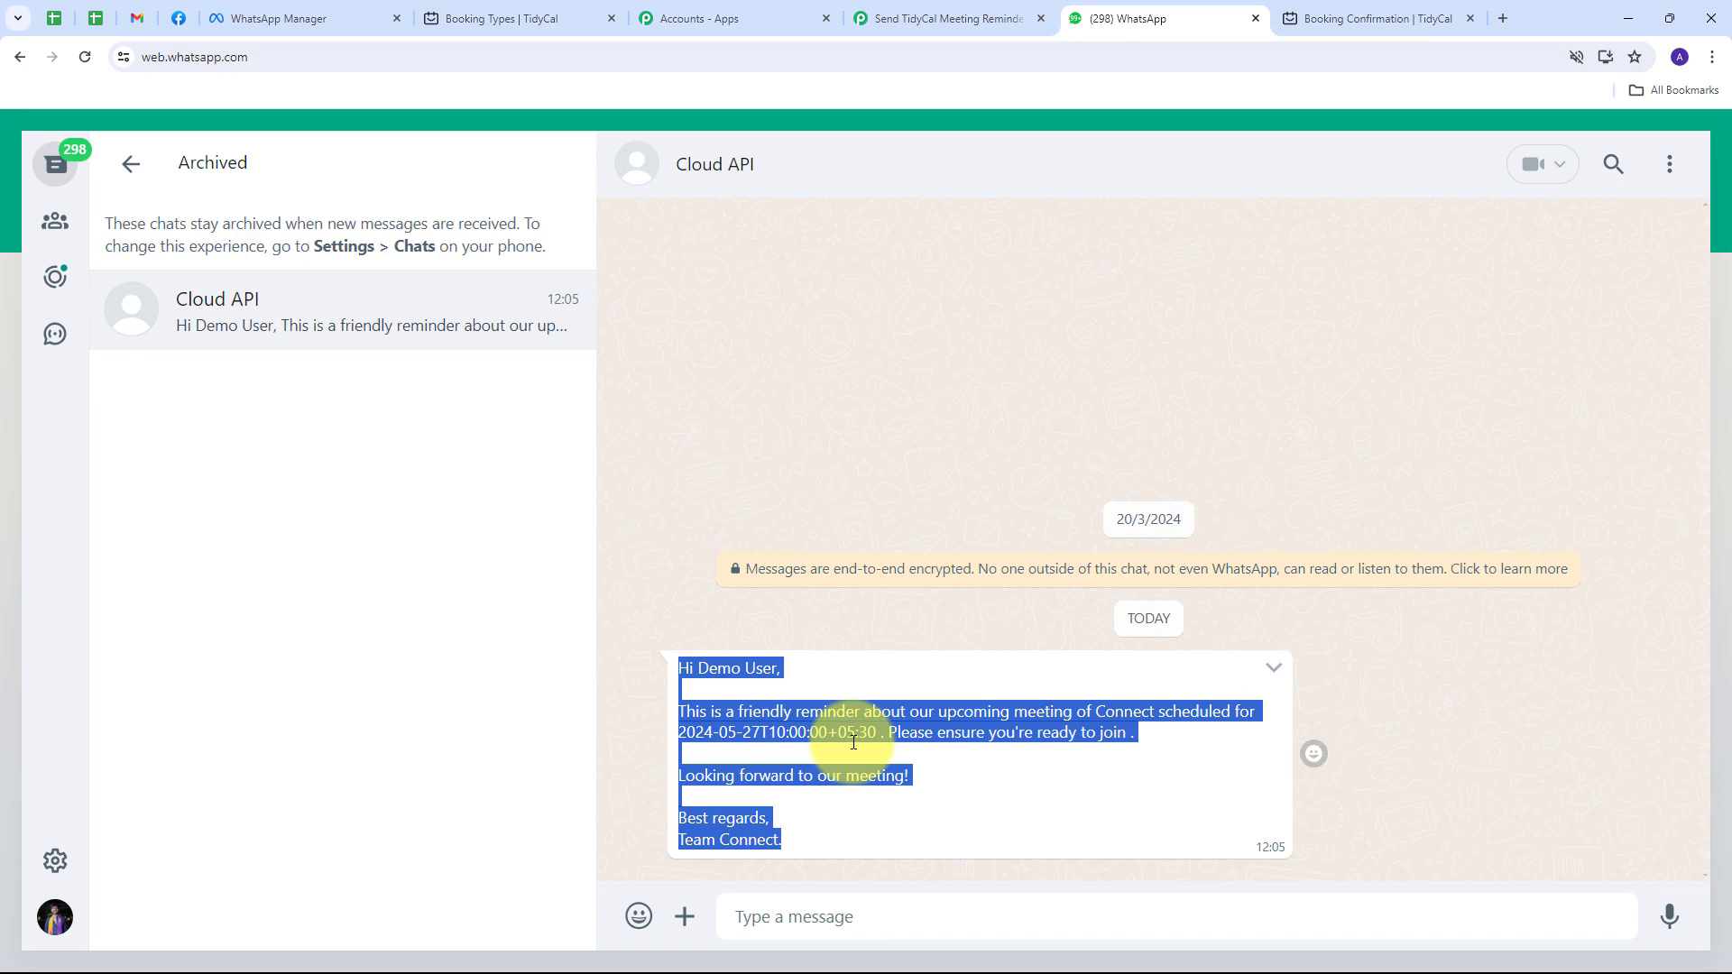
{"action": "left_click", "coordinate": [788, 613]}
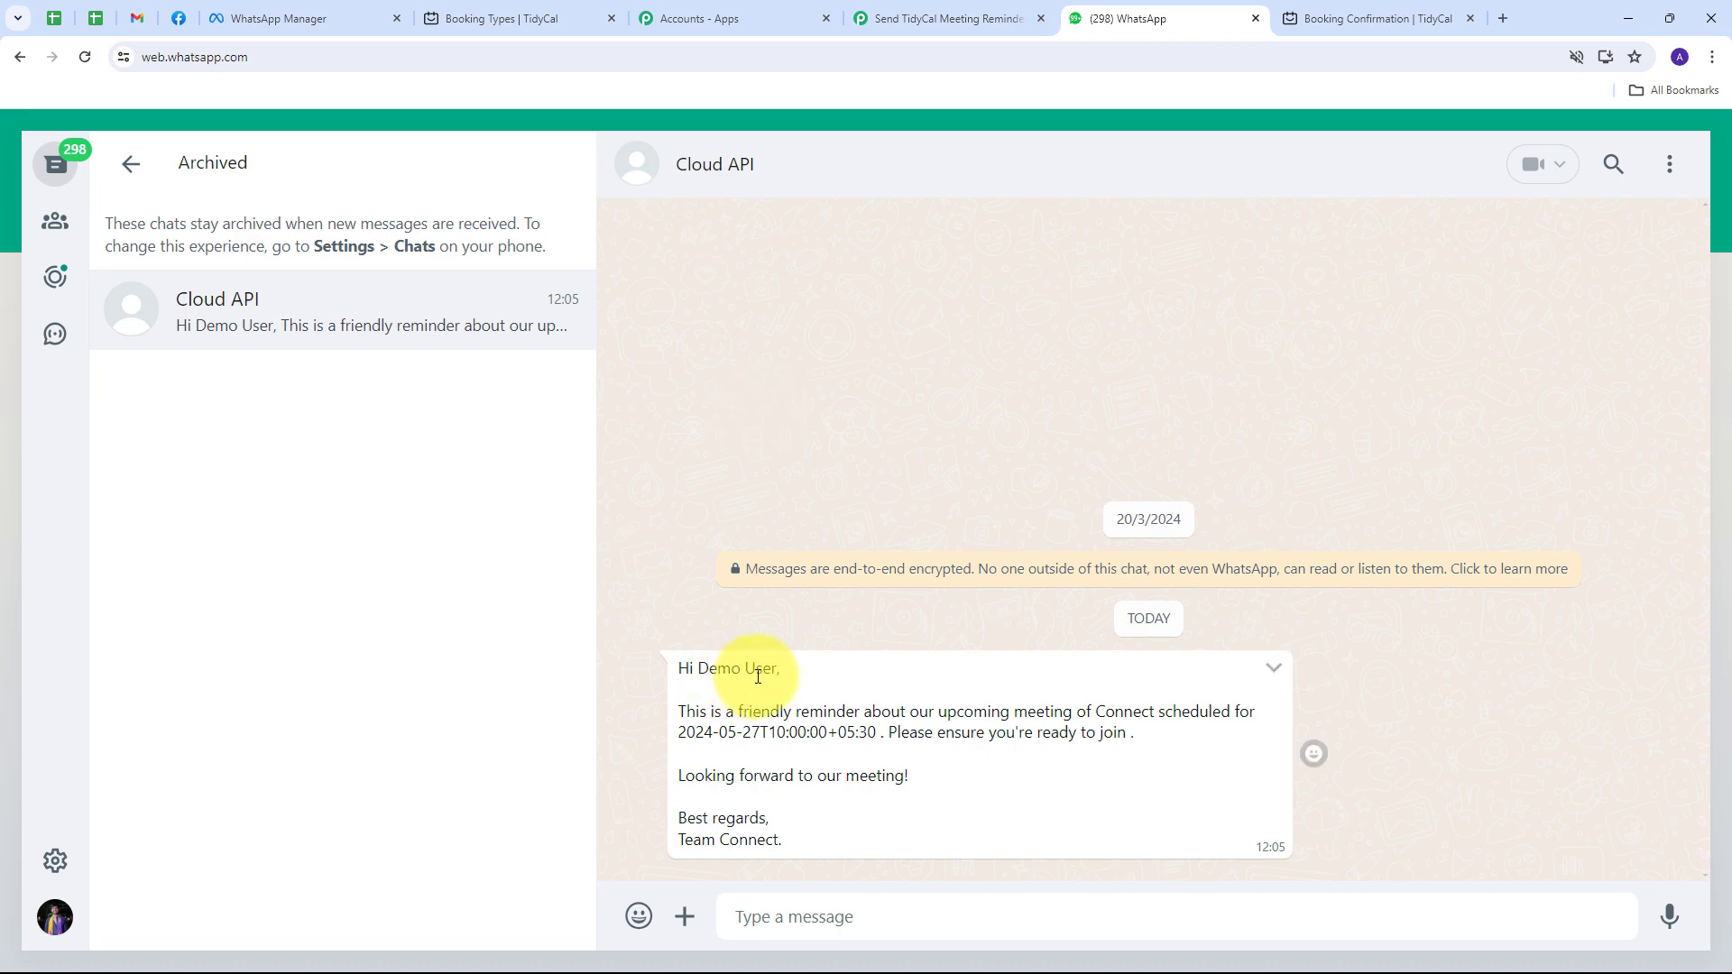
- Return to the Pabbly Connect workflow and review its sequence from the TidyCal New Booking trigger through the formatters and delay to the WhatsApp template message
{"action": "left_click", "coordinate": [918, 14]}
{"action": "scroll", "coordinate": [323, 377], "scroll_direction": "up", "scroll_amount": 6}
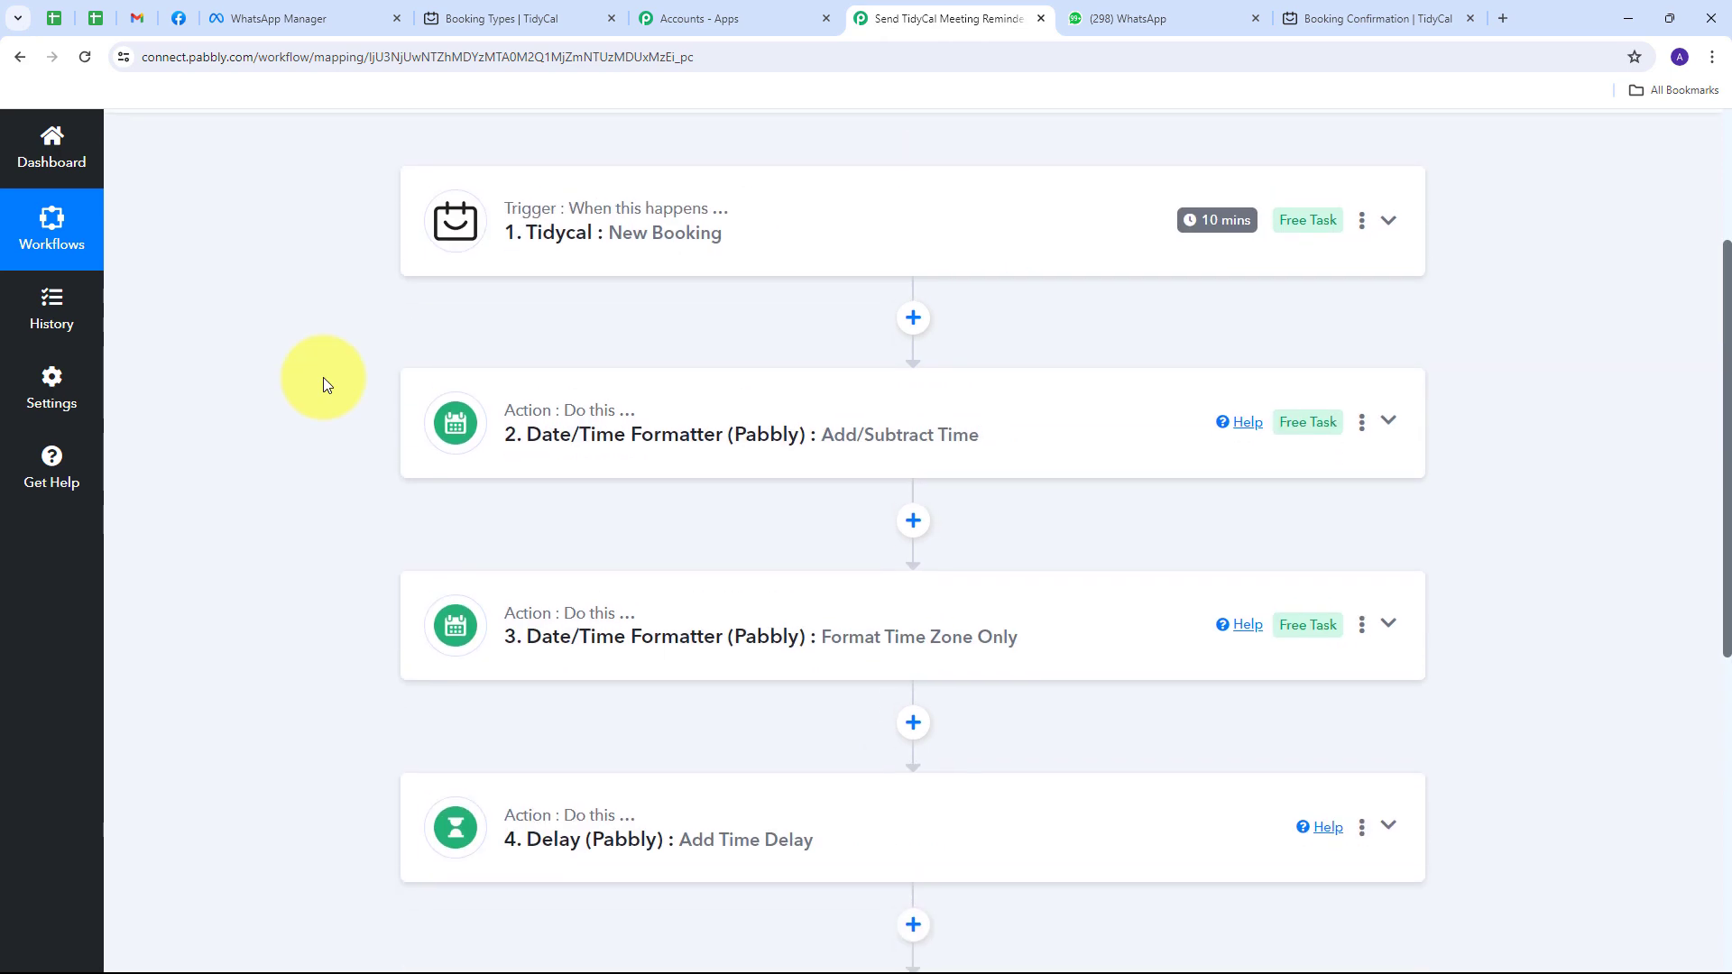
{"action": "scroll", "coordinate": [325, 384], "scroll_direction": "down", "scroll_amount": 2}
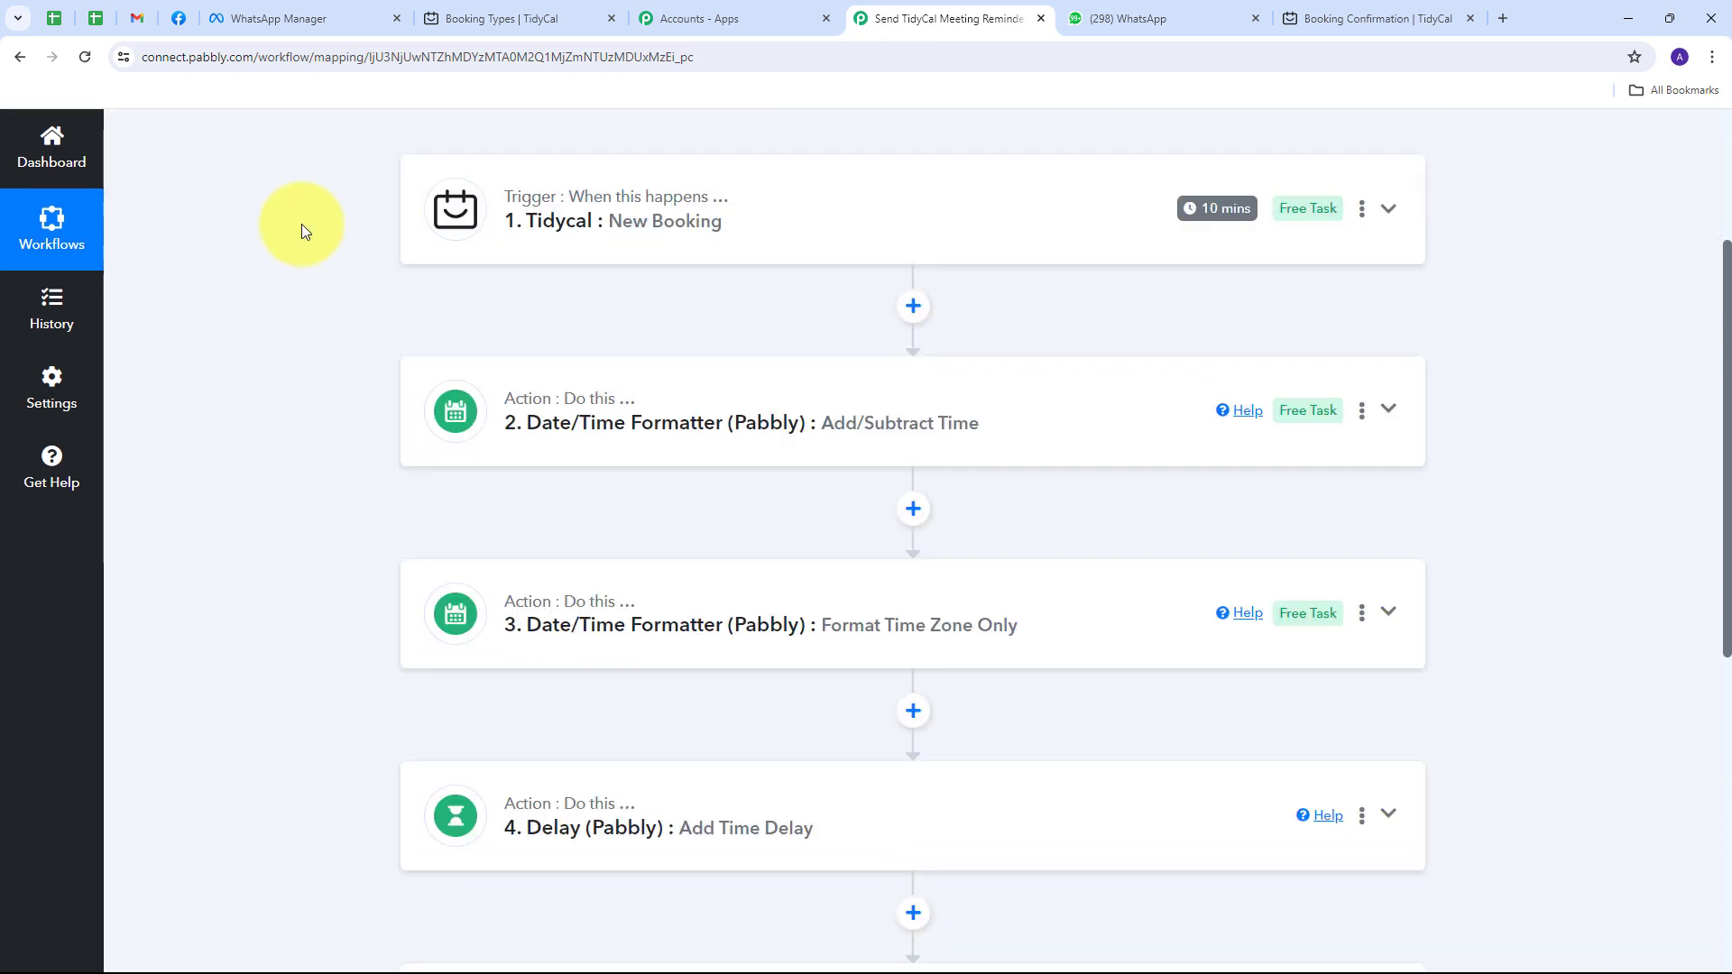
{"action": "scroll", "coordinate": [343, 469], "scroll_direction": "down", "scroll_amount": 4}
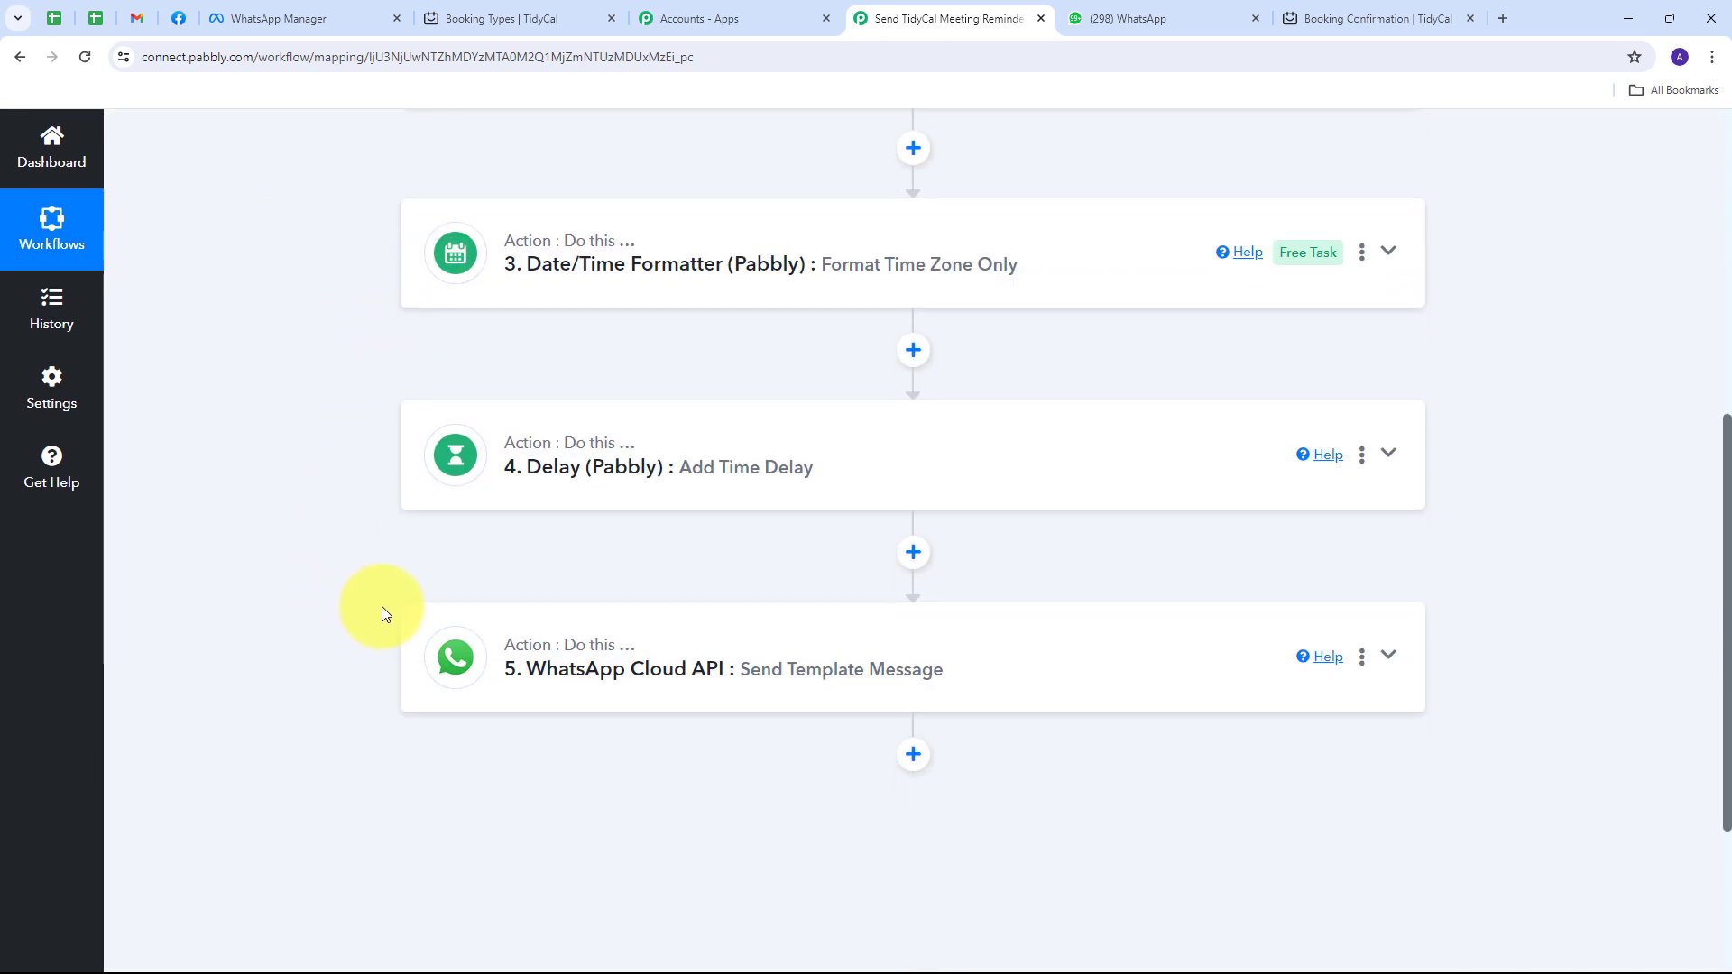
{"action": "scroll", "coordinate": [314, 516], "scroll_direction": "up", "scroll_amount": 7}
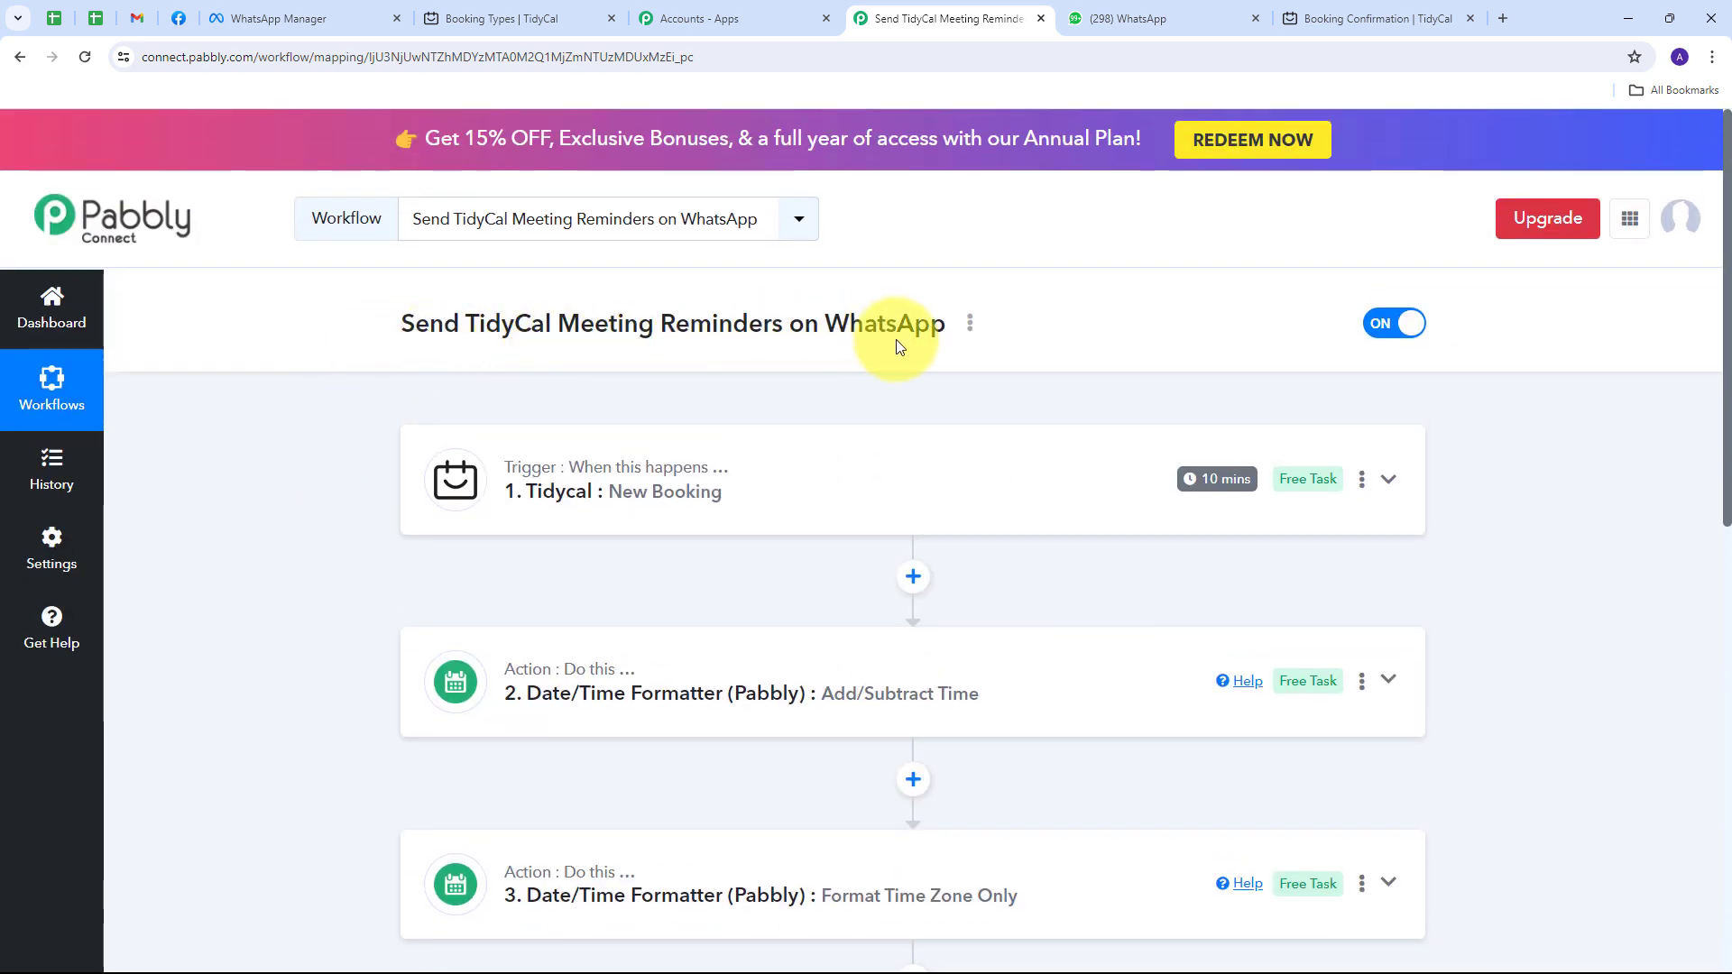
{"action": "scroll", "coordinate": [302, 398], "scroll_direction": "down", "scroll_amount": 1}
{"action": "scroll", "coordinate": [301, 399], "scroll_direction": "down", "scroll_amount": 1}
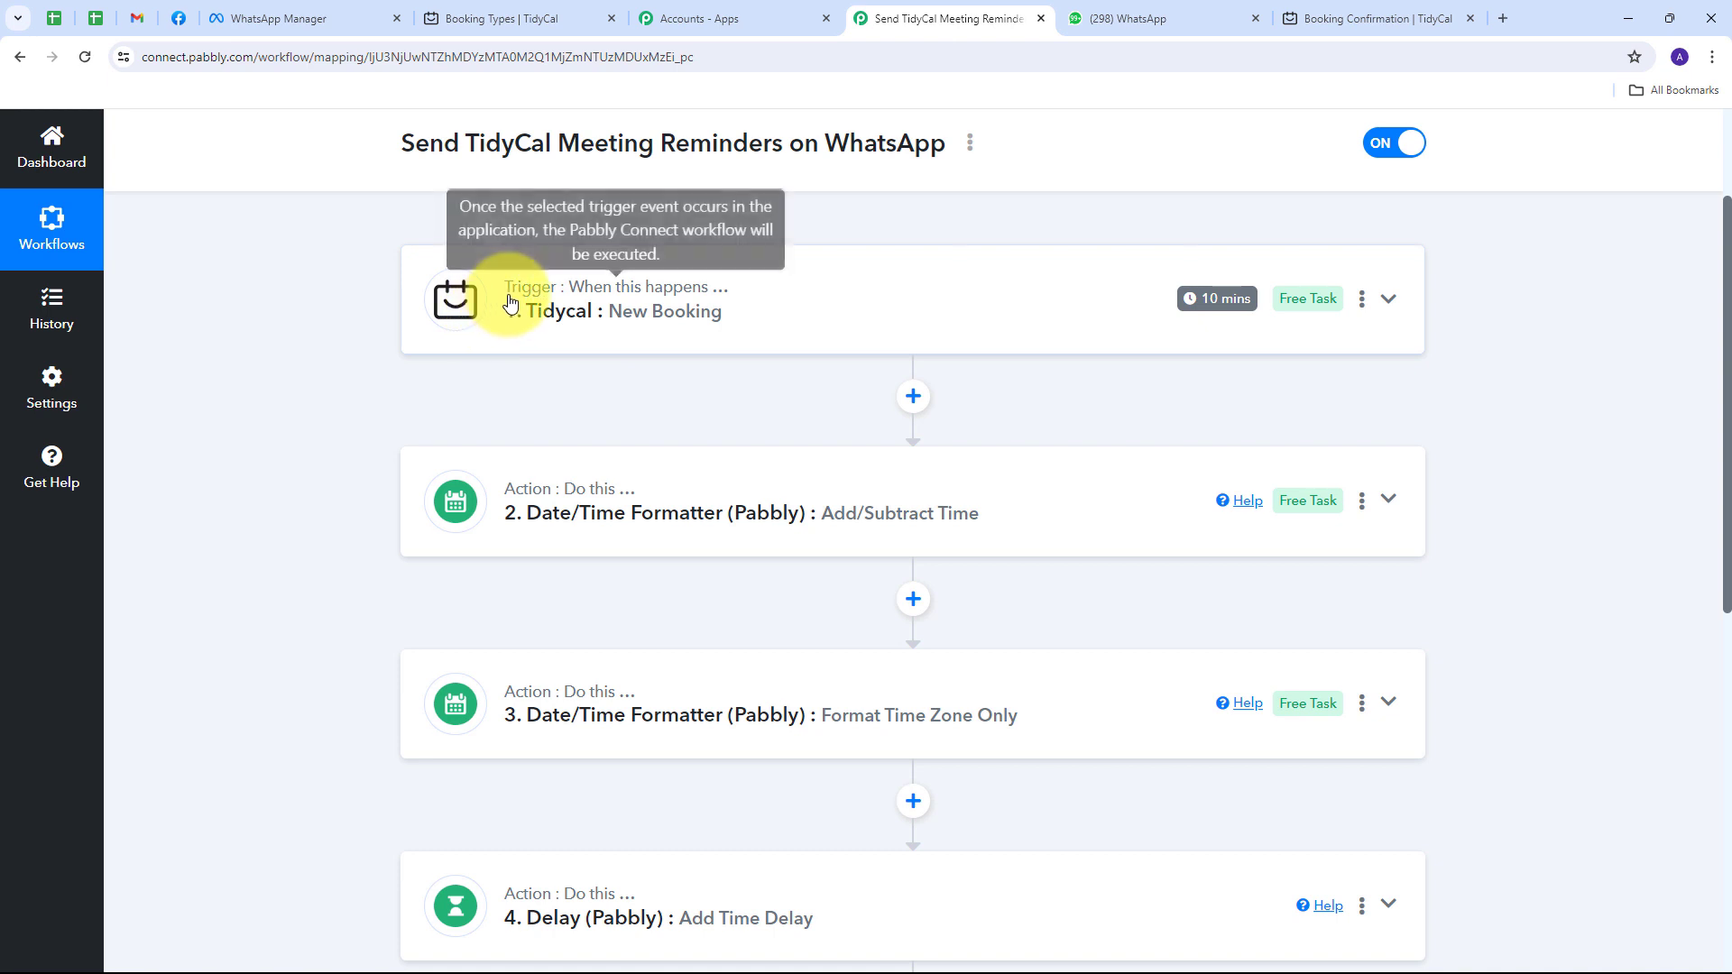
{"action": "scroll", "coordinate": [829, 296], "scroll_direction": "down", "scroll_amount": 1}
{"action": "scroll", "coordinate": [829, 296], "scroll_direction": "down", "scroll_amount": 3}
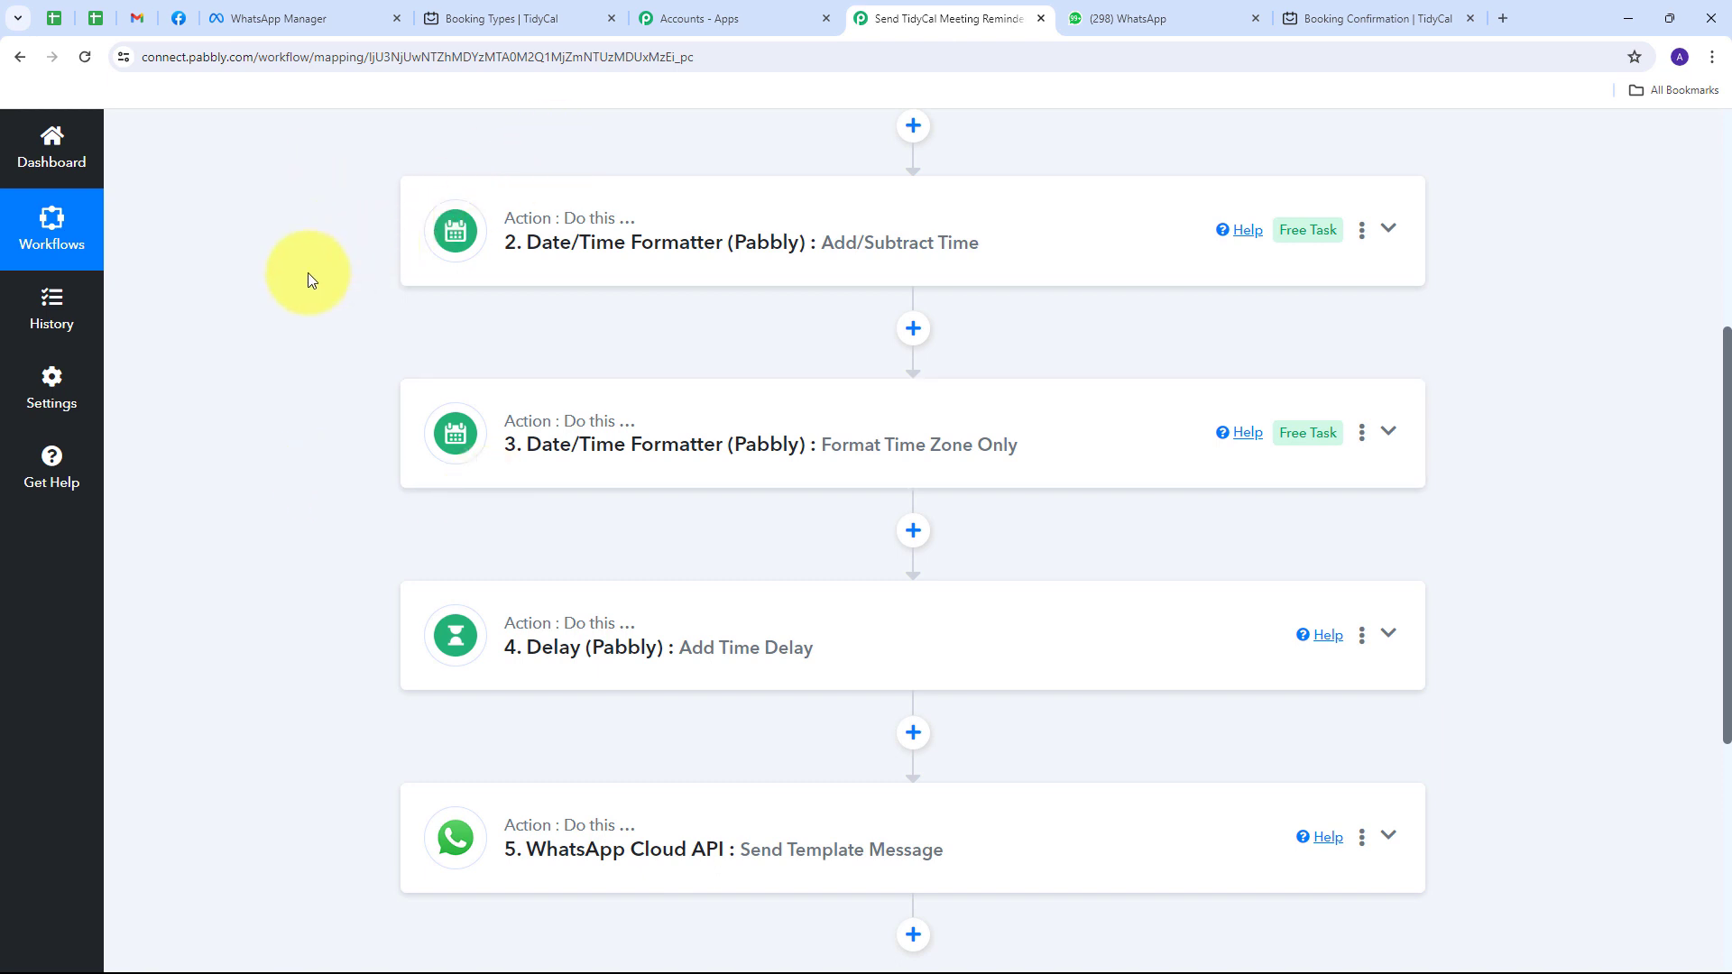
{"action": "scroll", "coordinate": [379, 256], "scroll_direction": "down", "scroll_amount": 1}
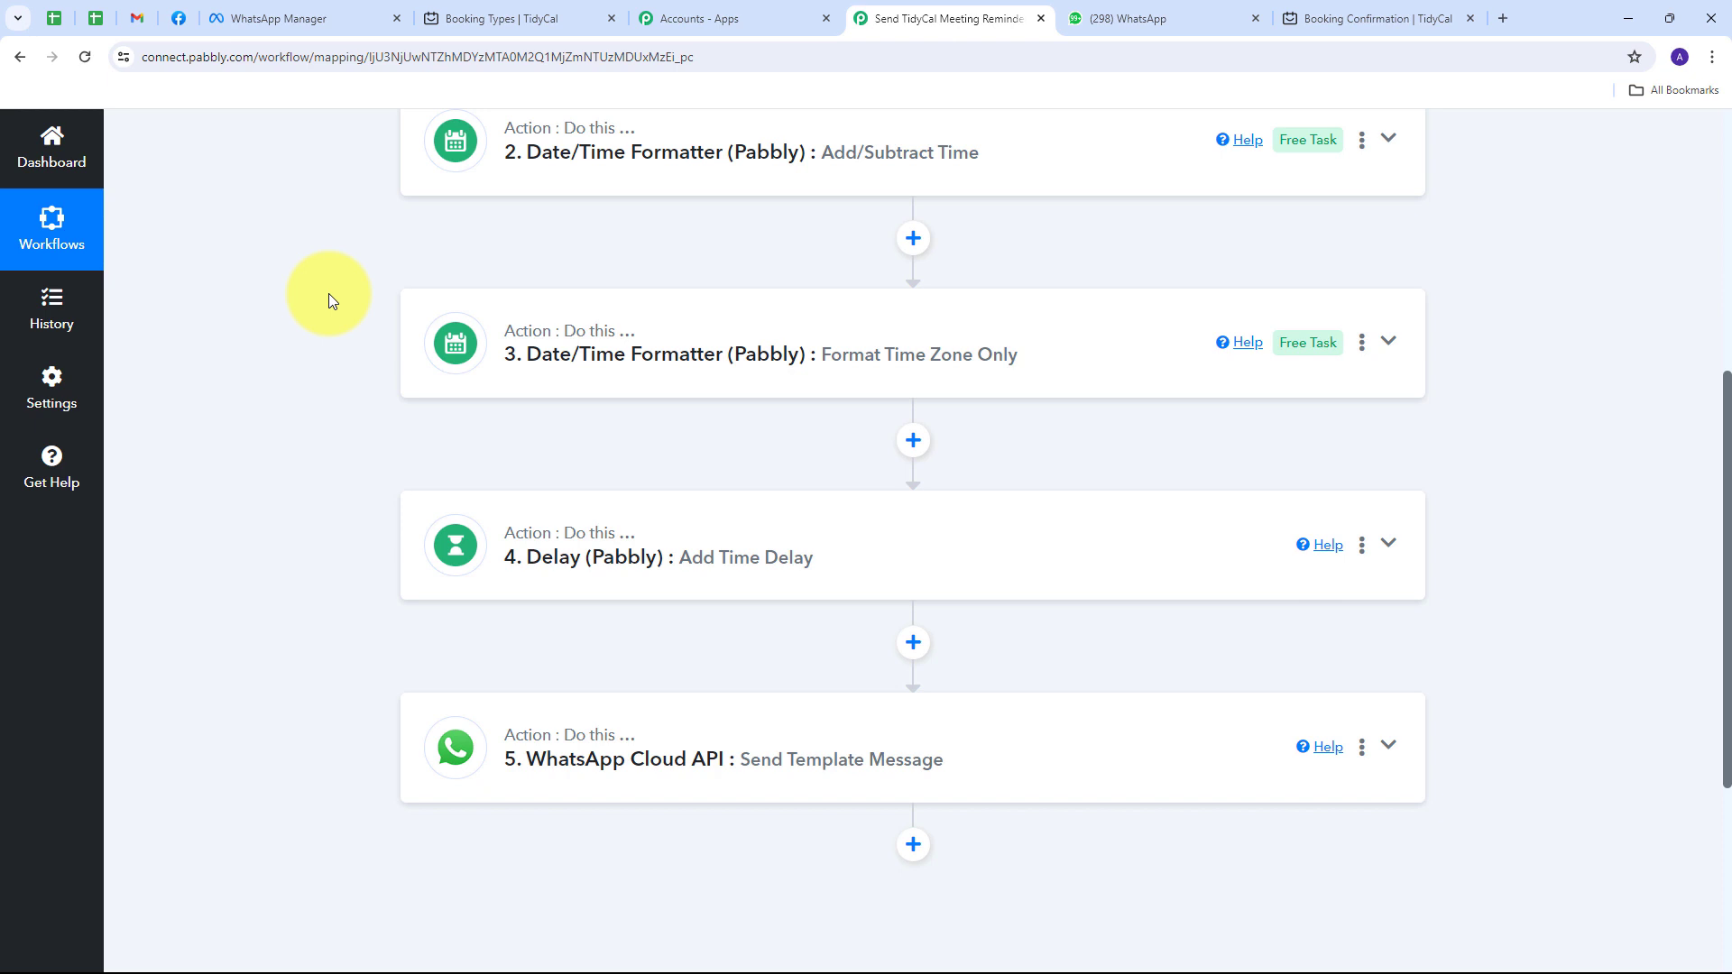
{"action": "scroll", "coordinate": [339, 330], "scroll_direction": "down", "scroll_amount": 1}
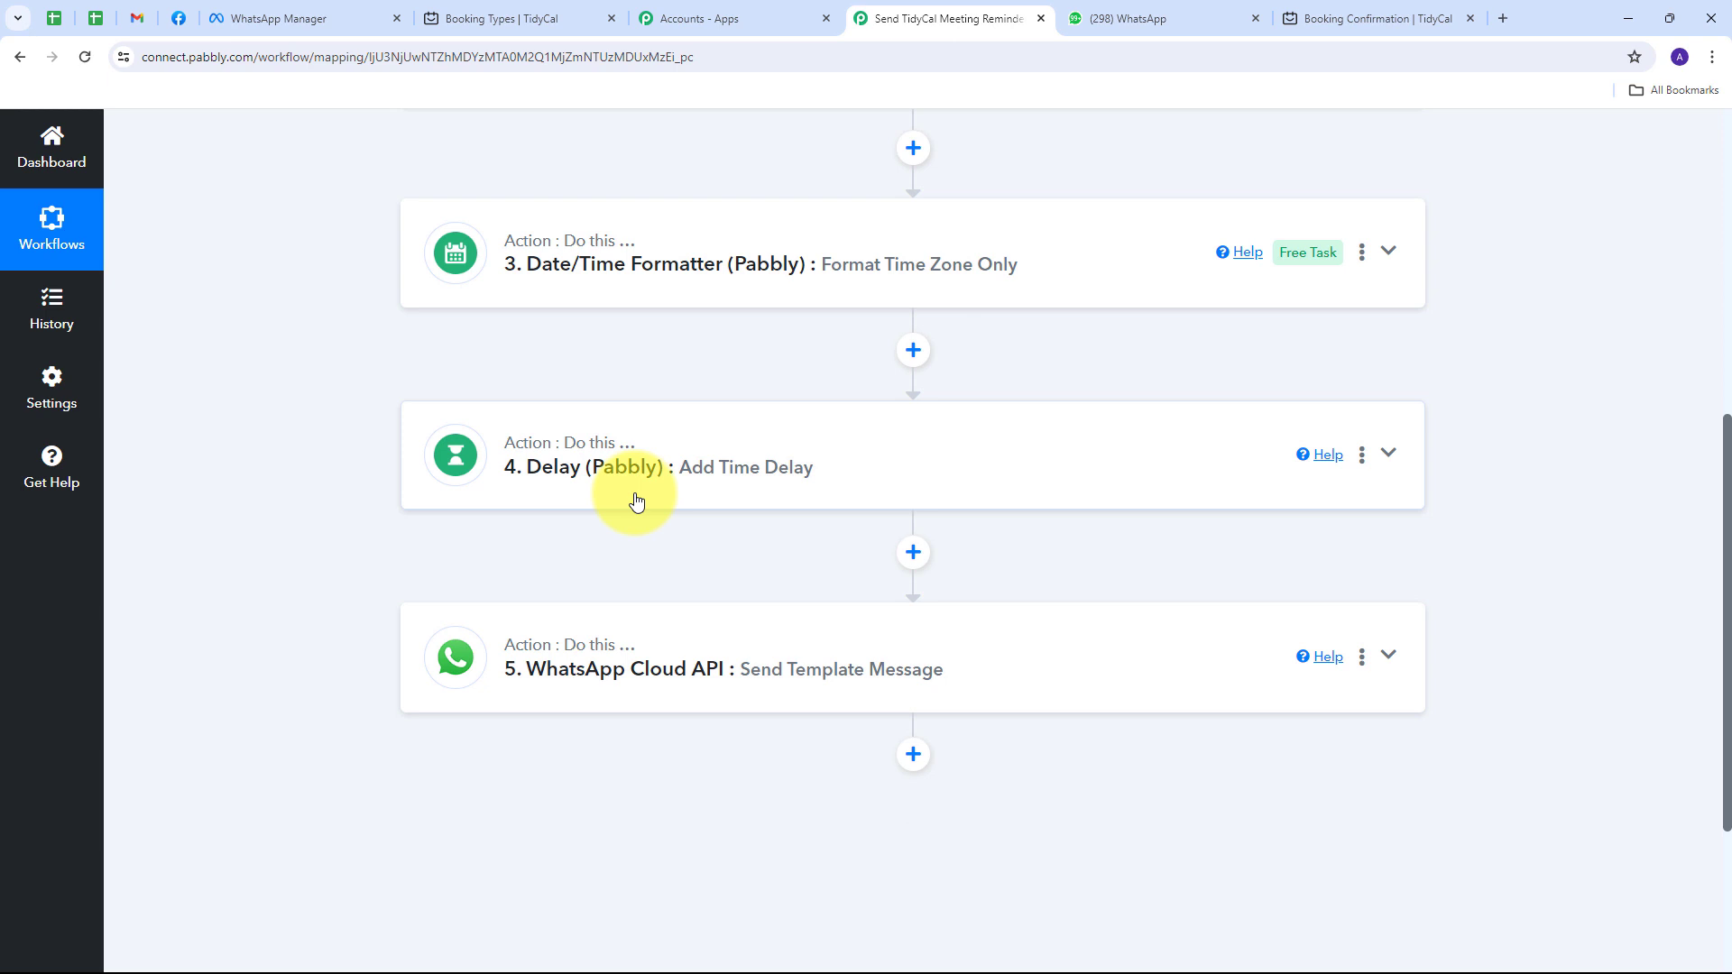
{"action": "scroll", "coordinate": [403, 528], "scroll_direction": "down", "scroll_amount": 2}
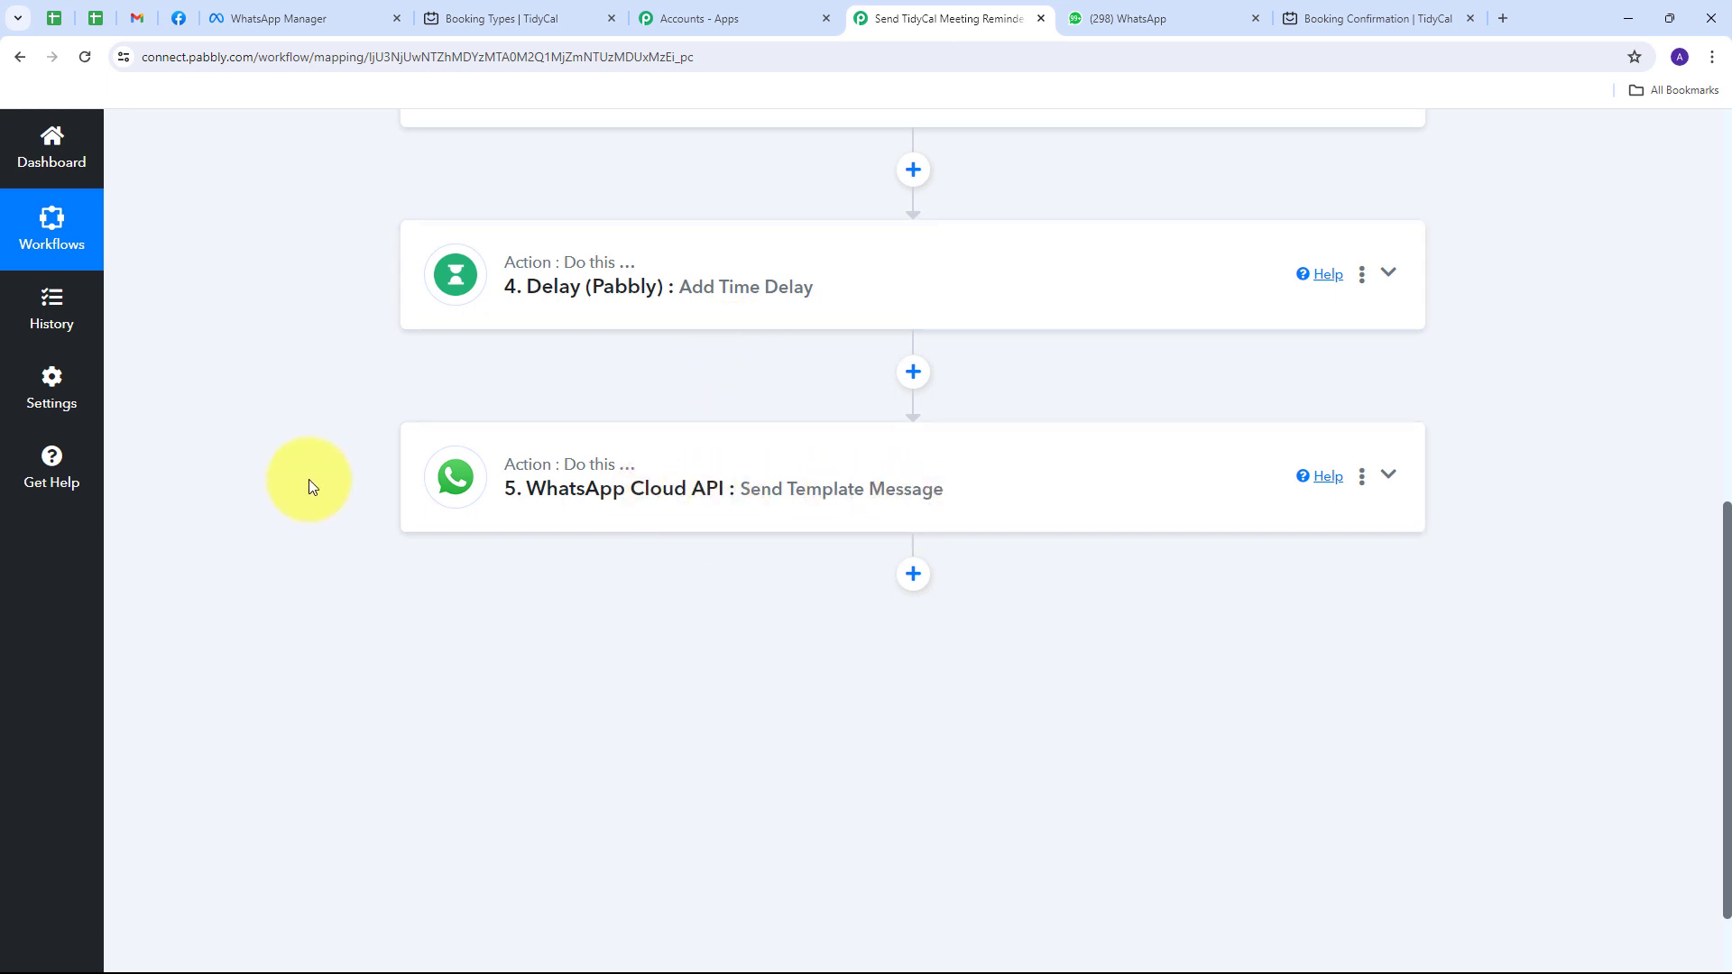
{"action": "scroll", "coordinate": [309, 484], "scroll_direction": "up", "scroll_amount": 4}
{"action": "scroll", "coordinate": [309, 480], "scroll_direction": "up", "scroll_amount": 5}
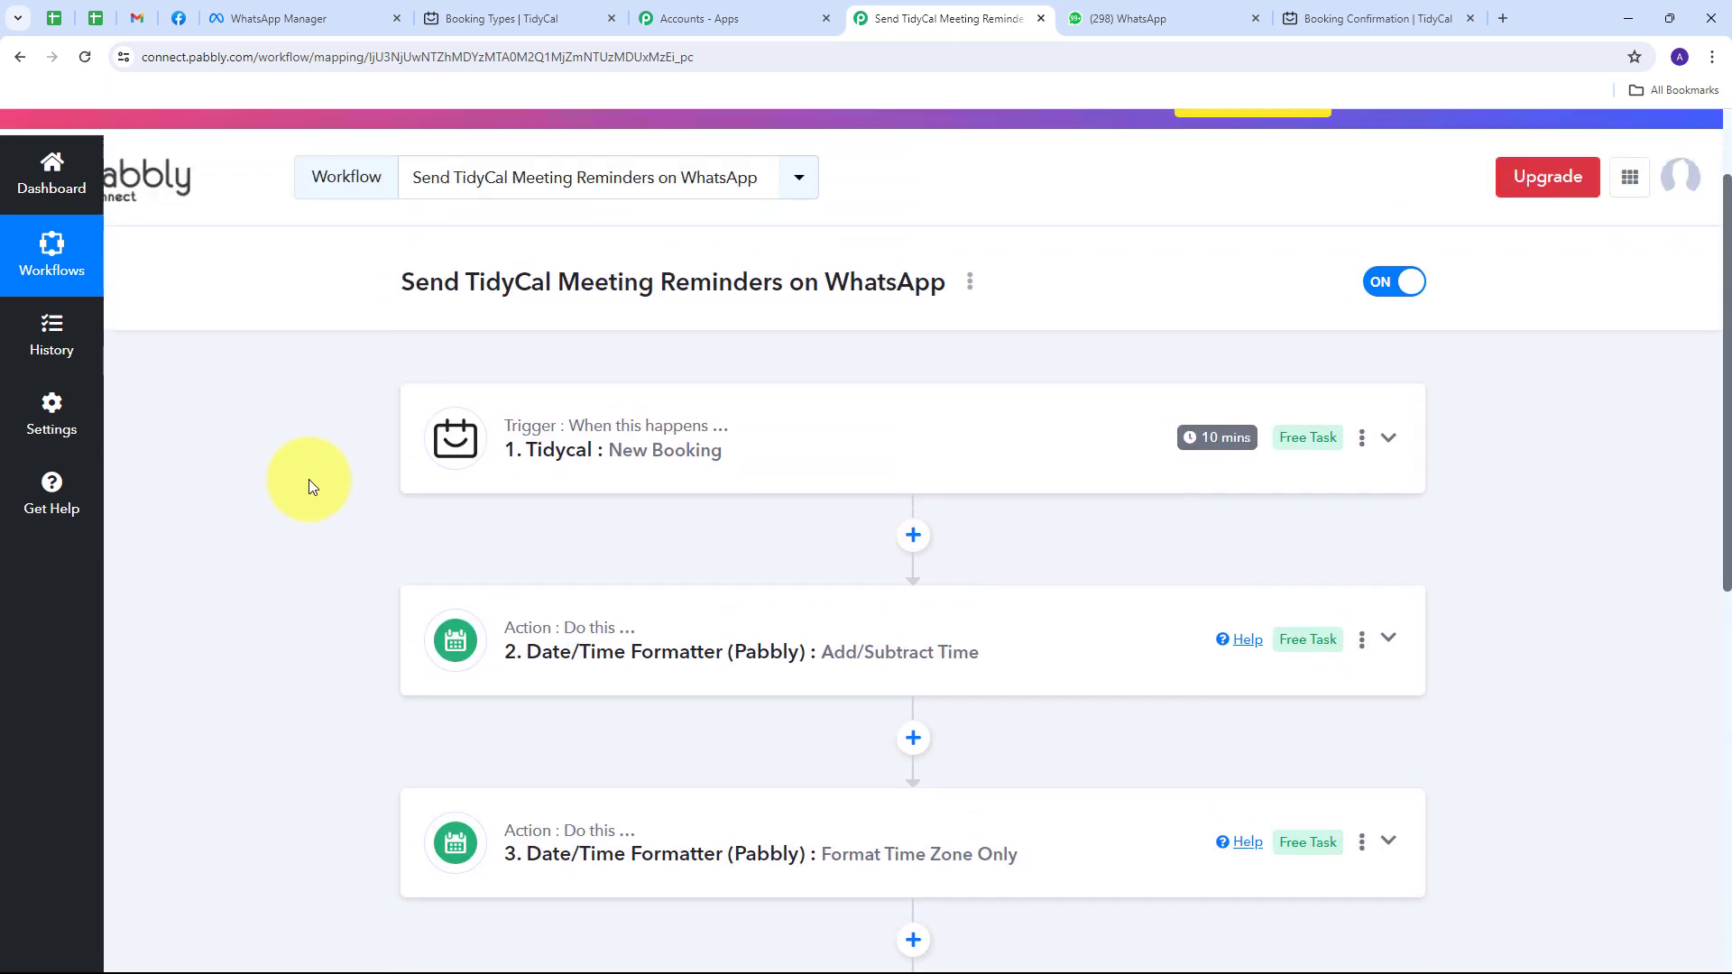